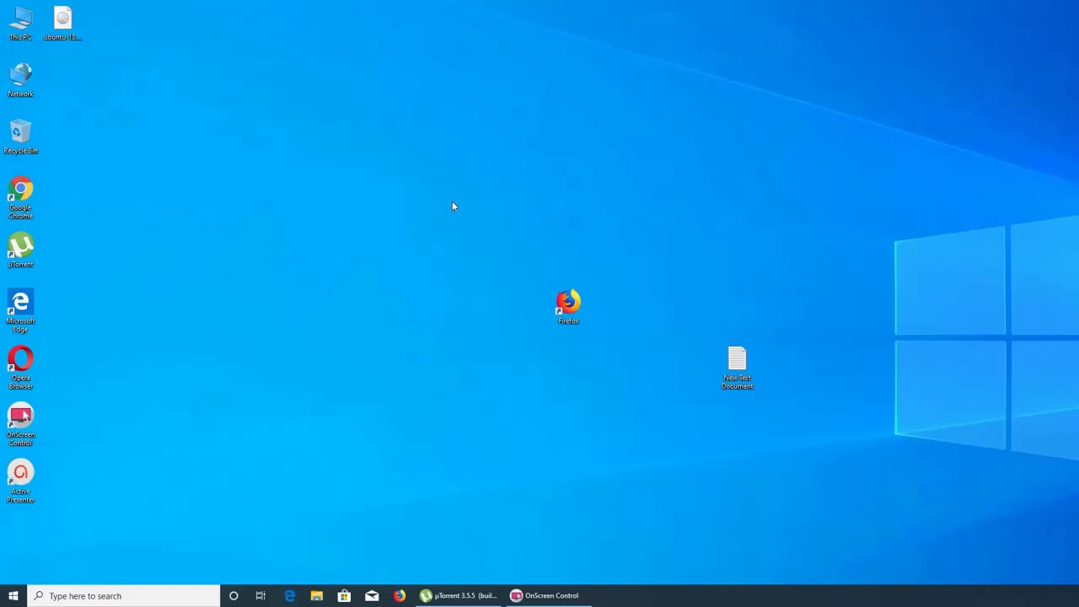
Step: Launch Hyper-V Manager by searching 'hyper' in the Start menu
click(13, 596)
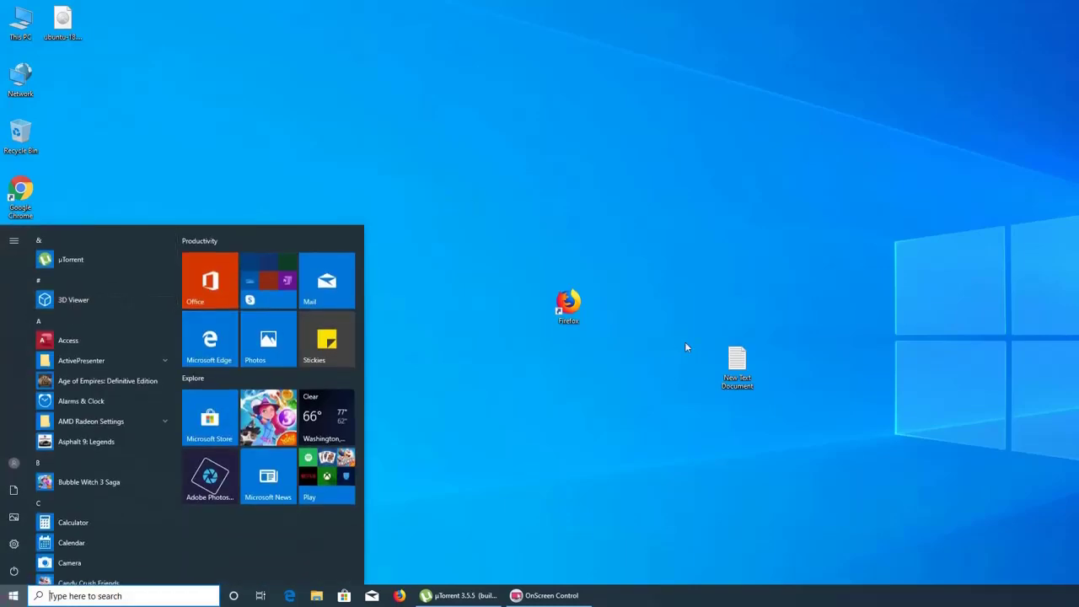
text(hyper)
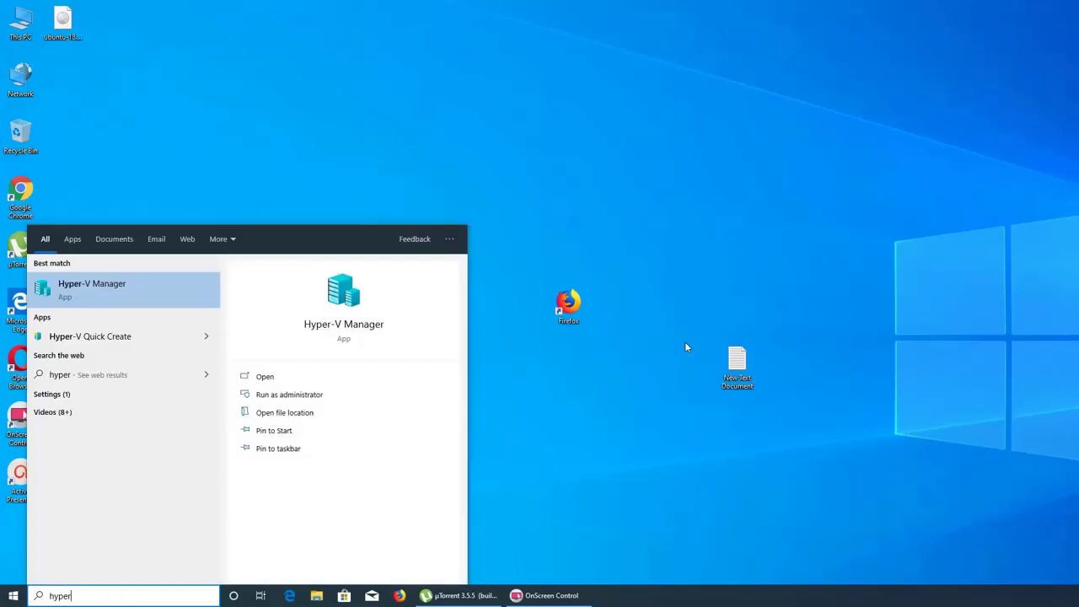
click(137, 296)
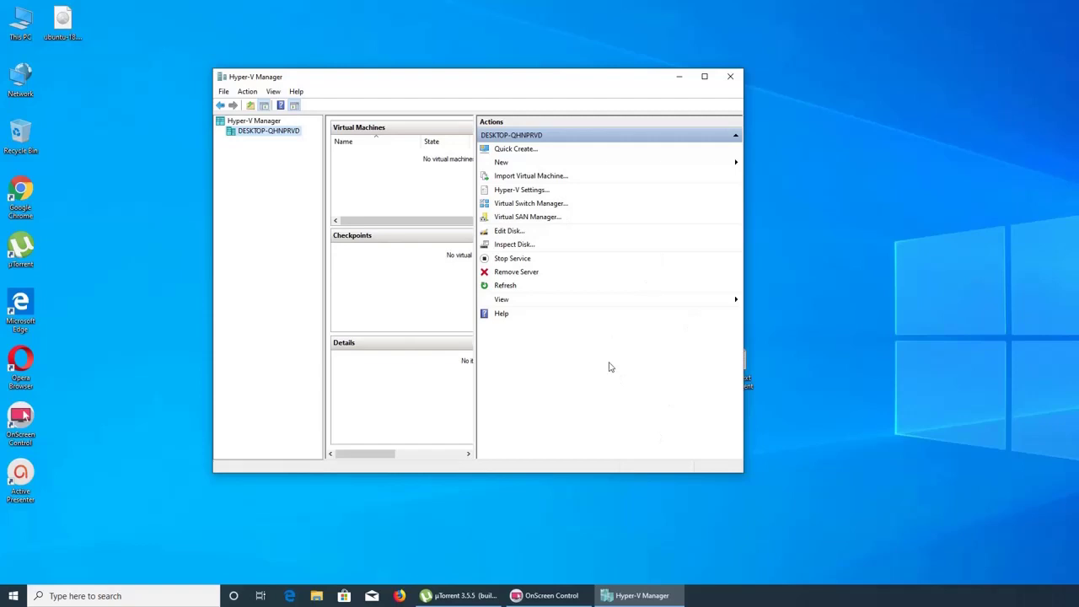
Step: Start the New Virtual Machine Wizard from New > Virtual Machine in the Actions pane
click(502, 164)
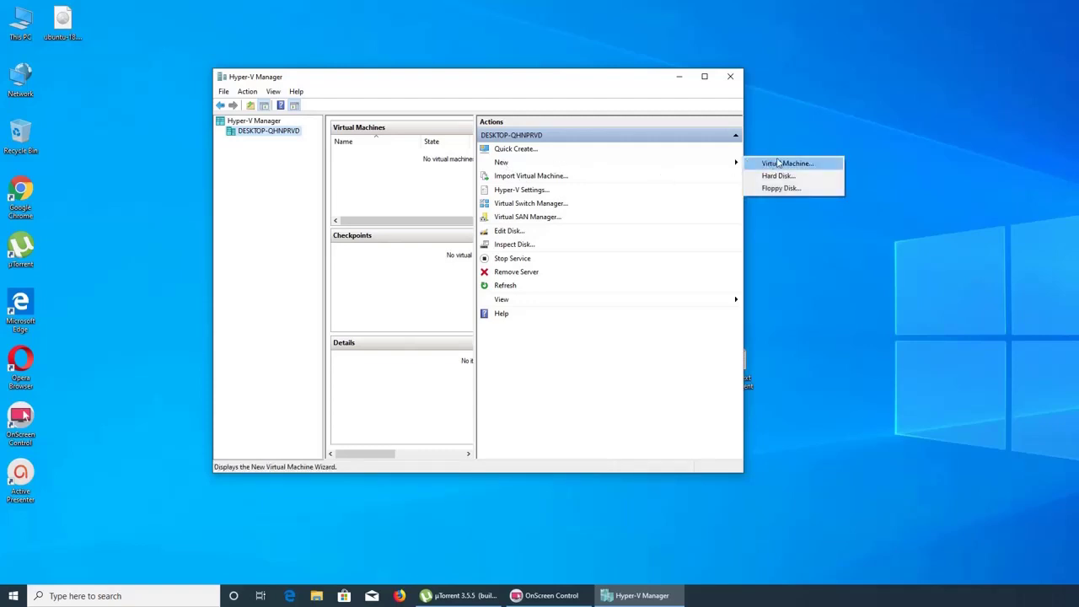
click(823, 164)
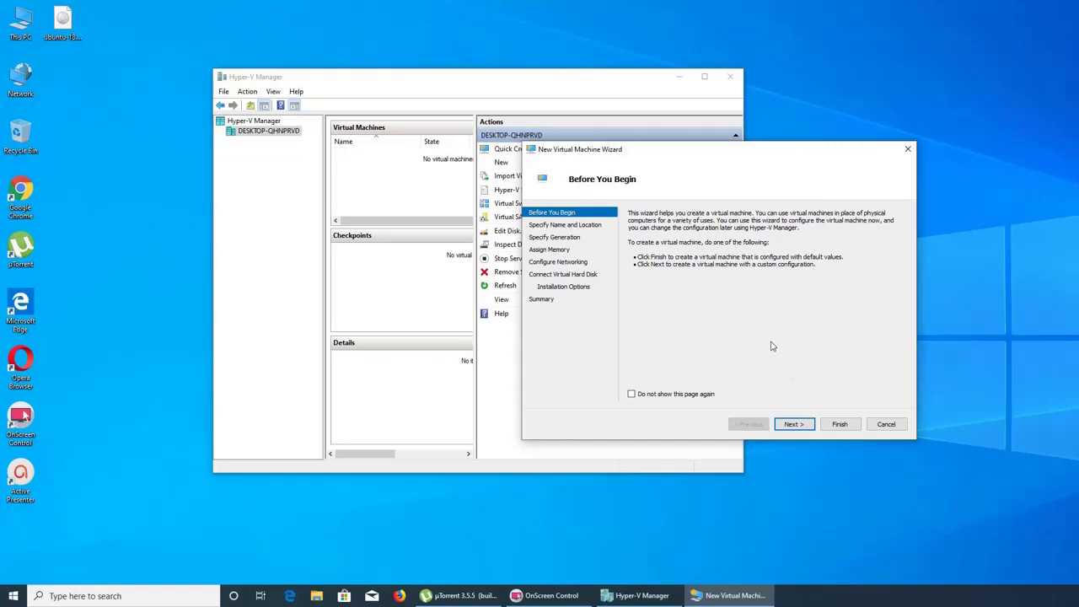
Step: Name the VM 'Ubuntu 18', keep Generation 2, and set 2048 MB startup memory
click(799, 427)
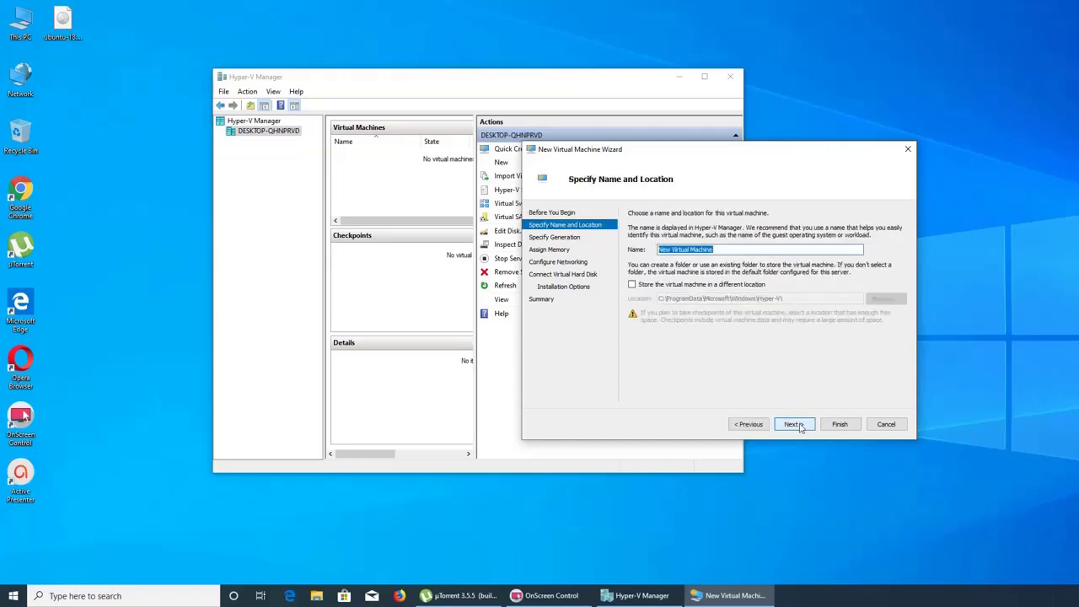
text(U)
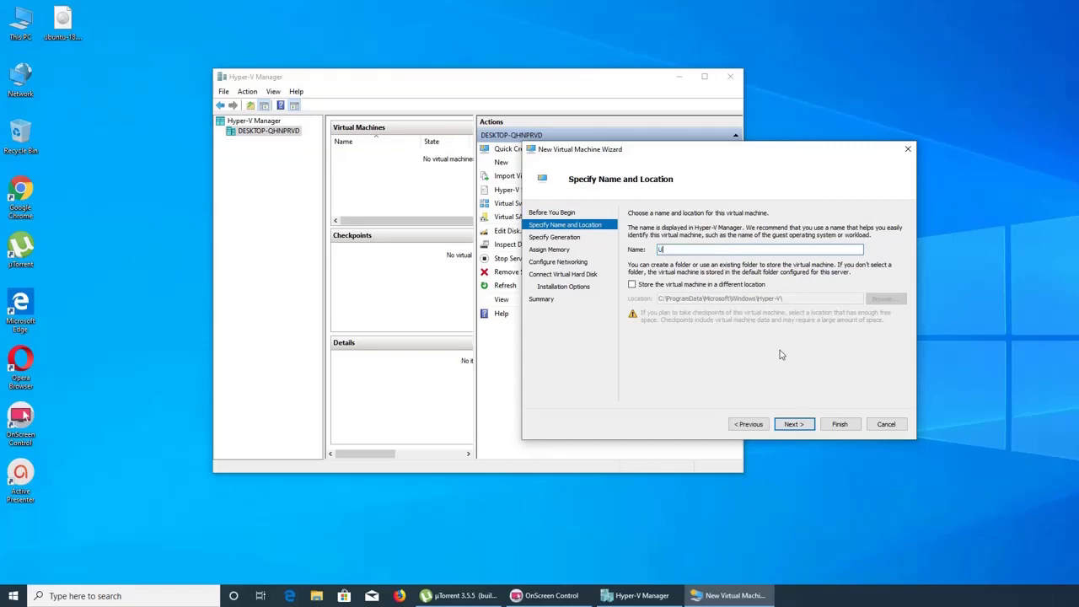
text(buntu 18)
click(807, 426)
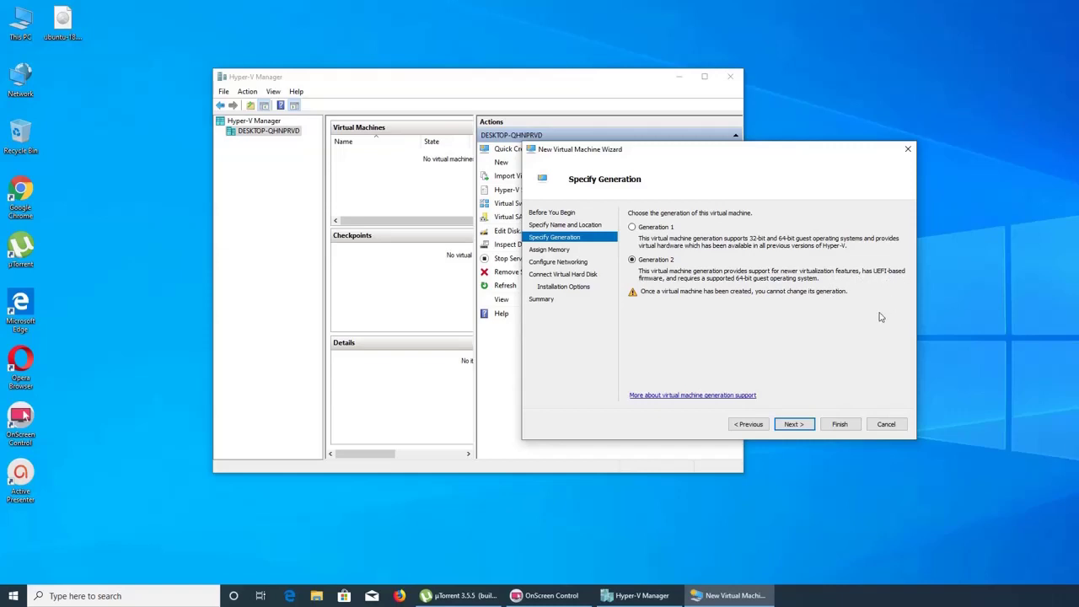
click(794, 429)
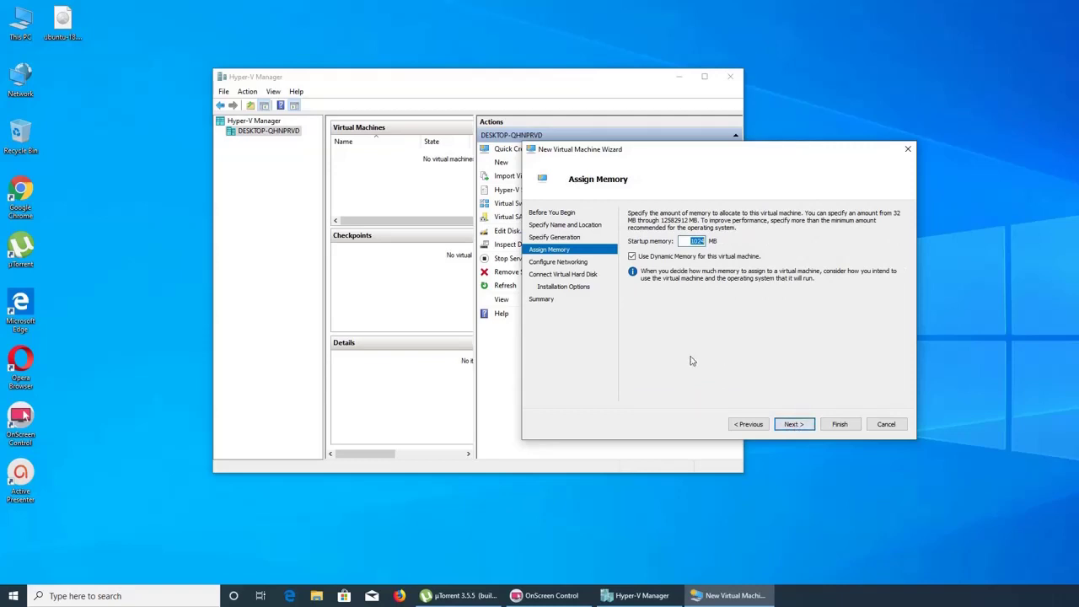
text(2048)
click(801, 426)
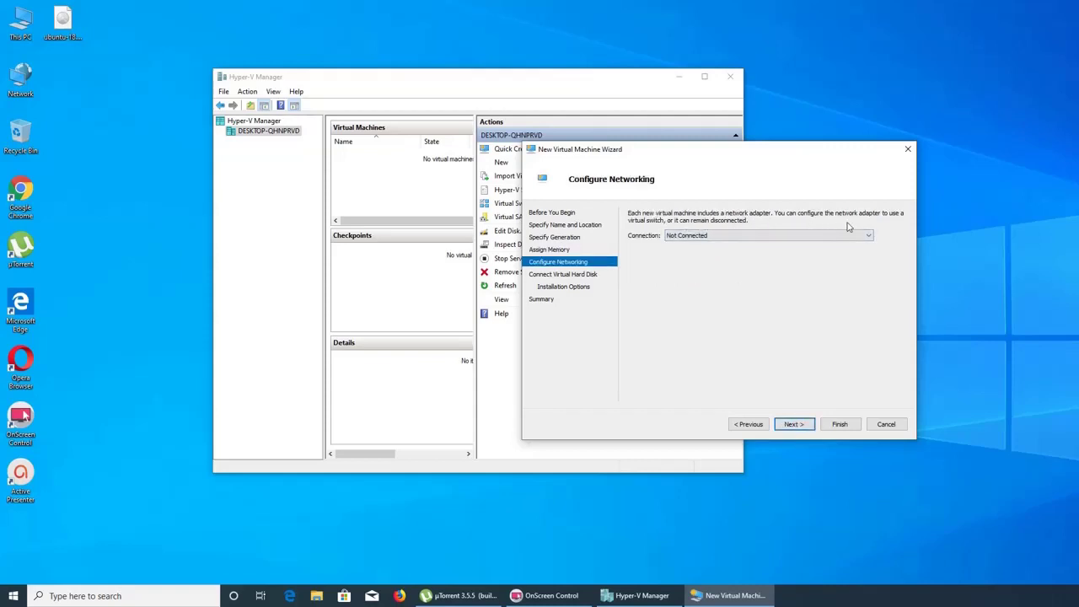
Step: Connect the VM to Default Switch and accept the default 127 GB Ubuntu 18.vhdx disk
click(713, 236)
click(711, 255)
click(789, 427)
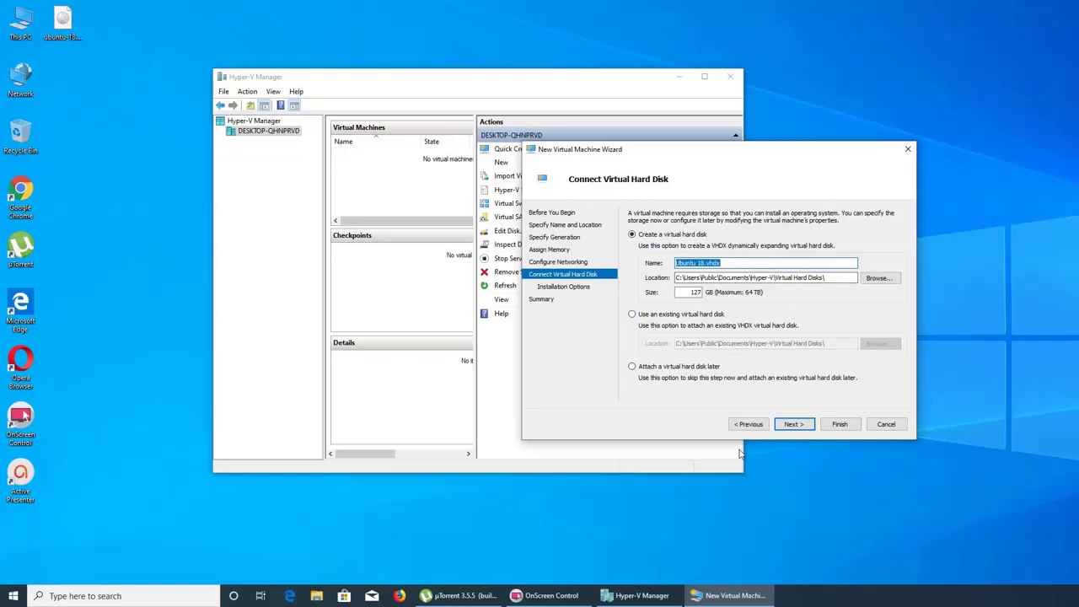
click(805, 425)
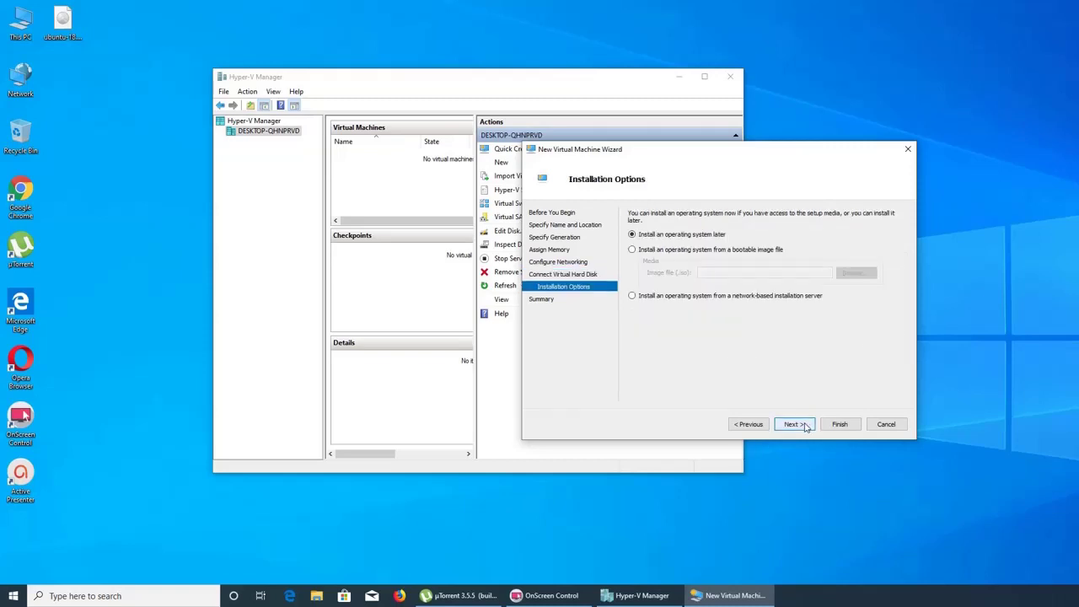
Step: Use the Ubuntu 18.04.3 desktop ISO from Desktop as the boot image and finish the wizard
click(671, 251)
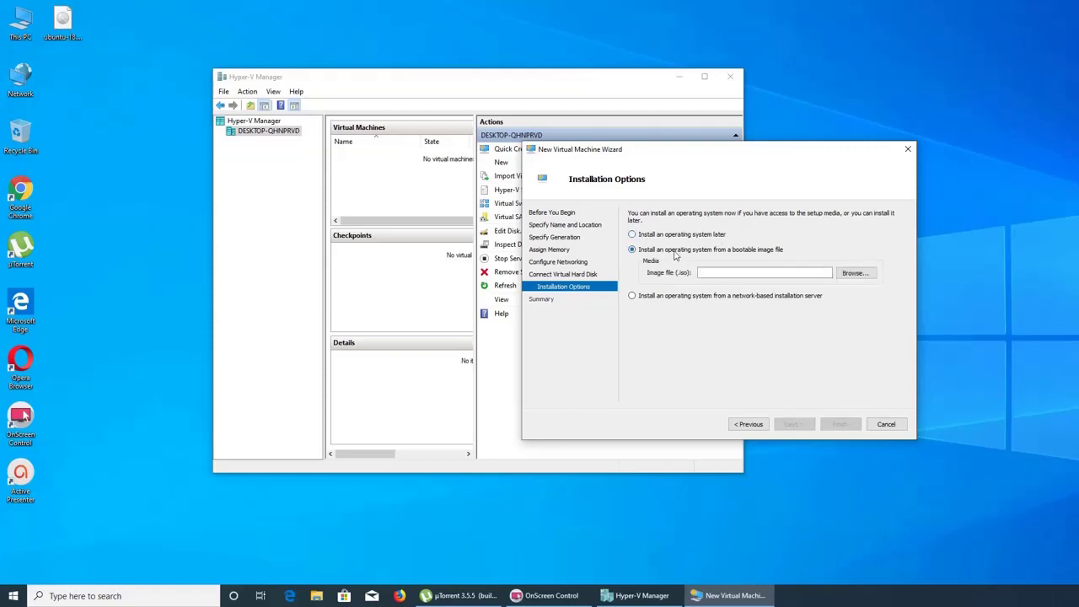
click(860, 275)
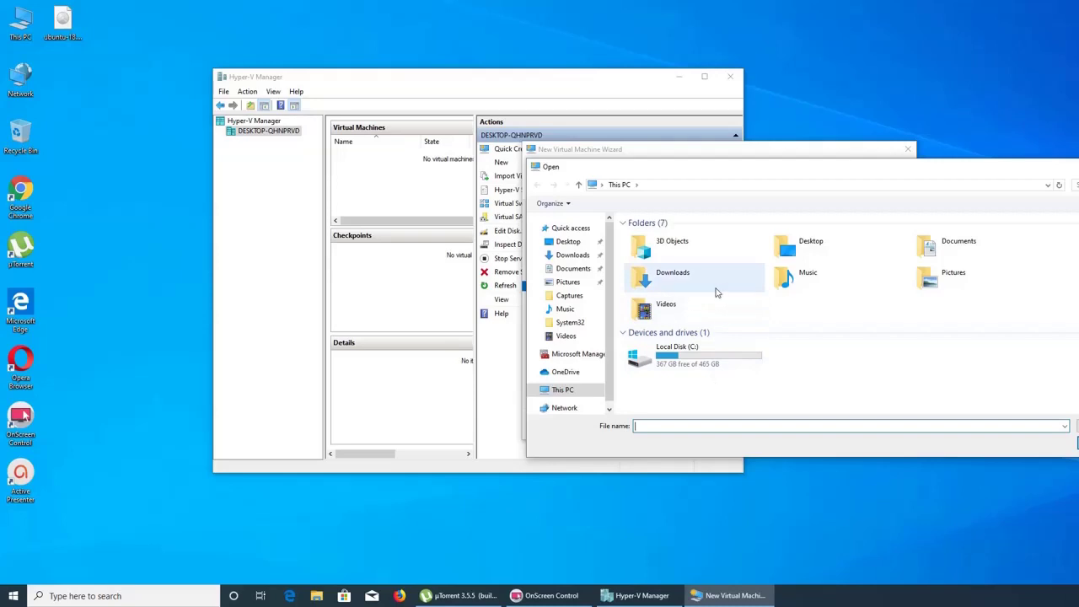
double_click(811, 244)
double_click(650, 240)
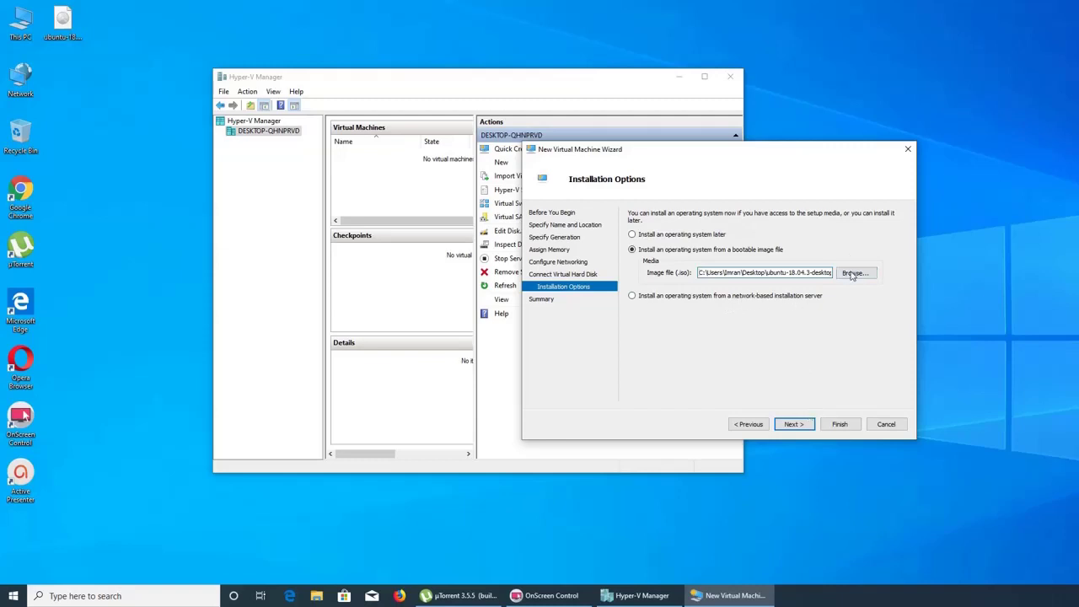
click(794, 424)
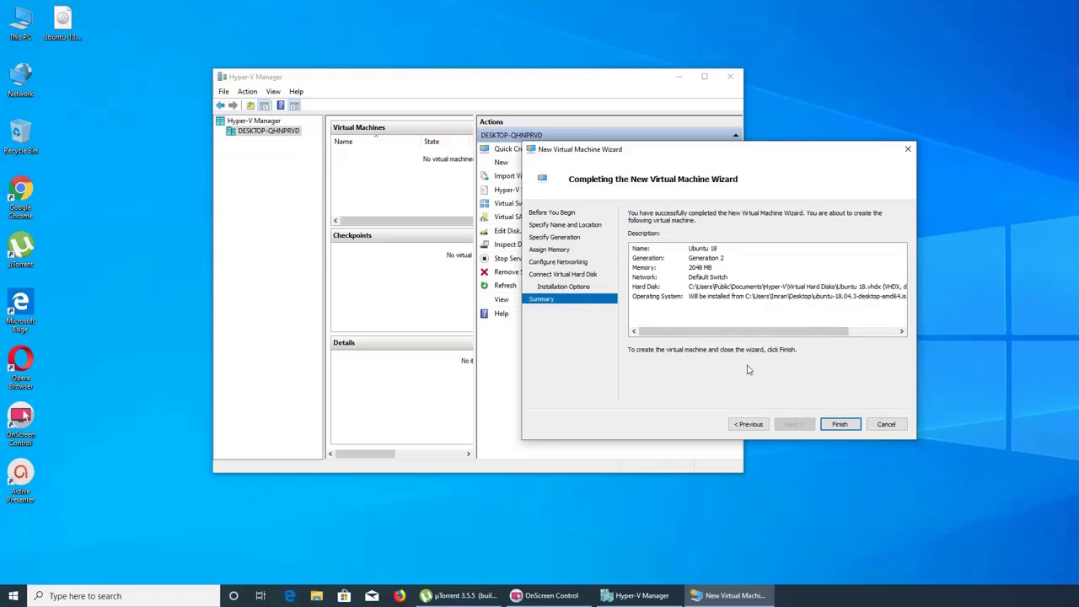
click(839, 425)
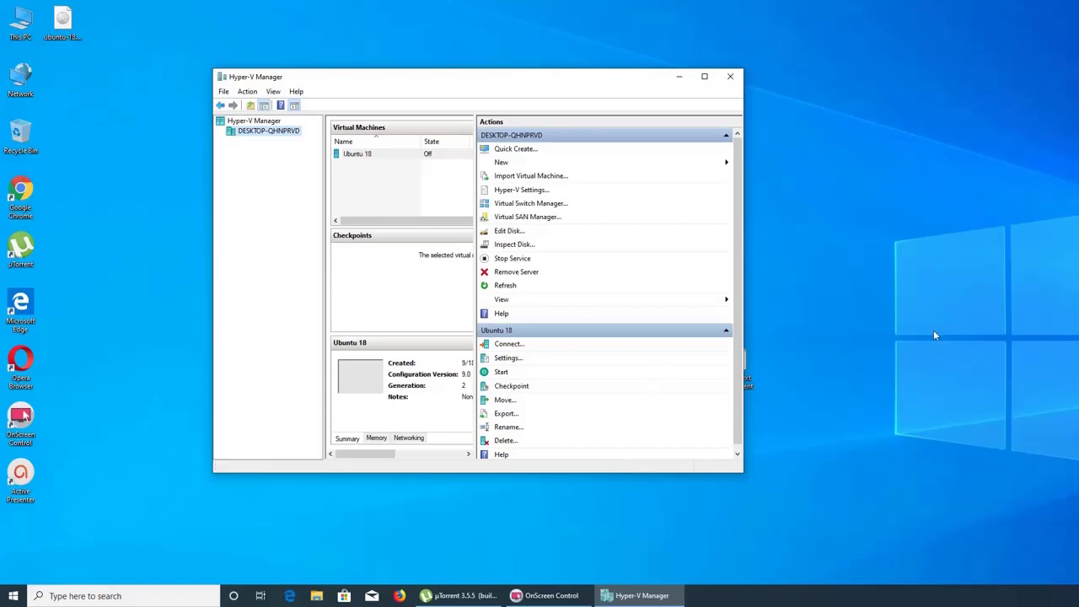
Step: Open the Ubuntu 18 console and start the VM, which fails with a hypervisor error
click(509, 344)
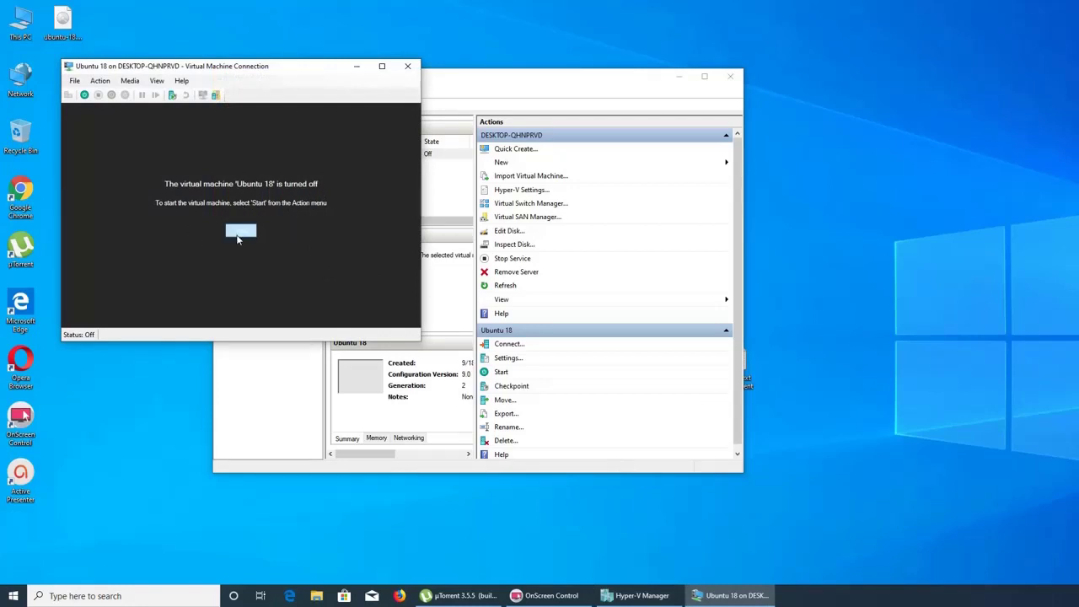
click(489, 376)
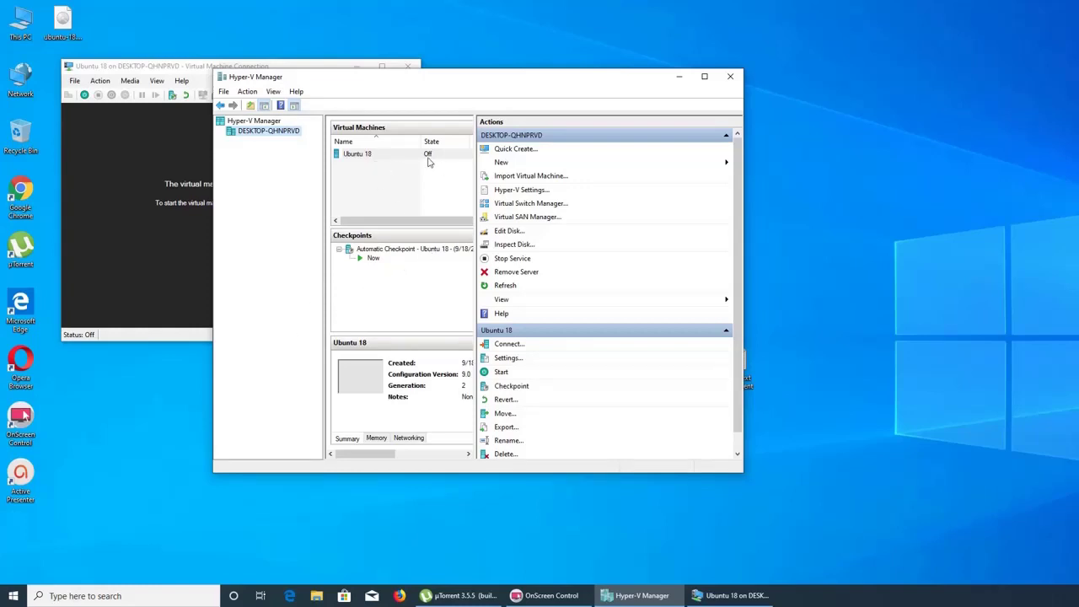
drag(542, 79, 751, 70)
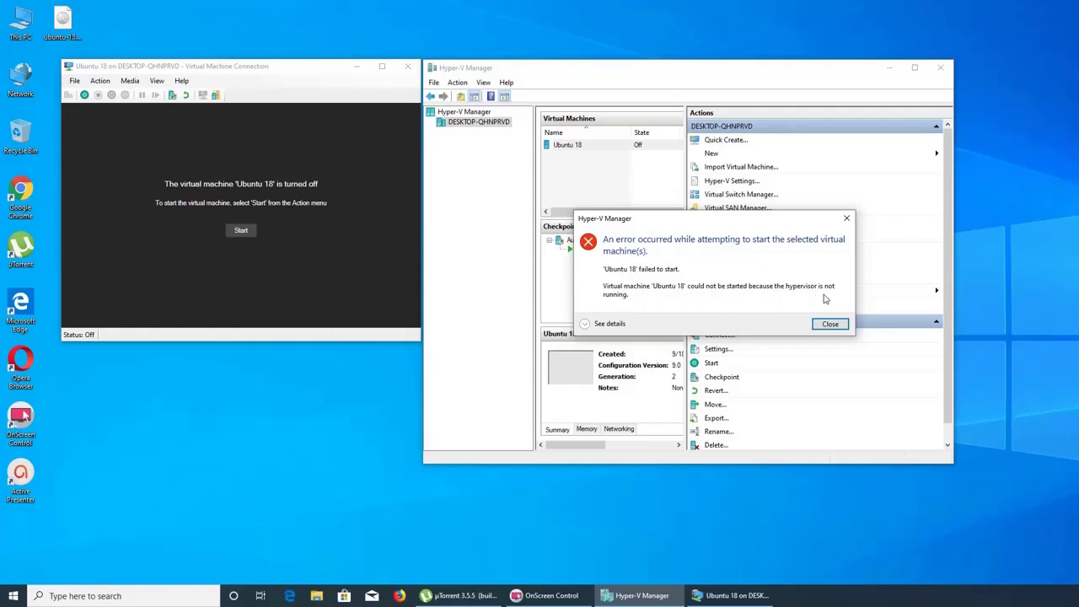
Step: View the full start-error details, search Windows for 'hypervisor', then launch Google Chrome
click(585, 324)
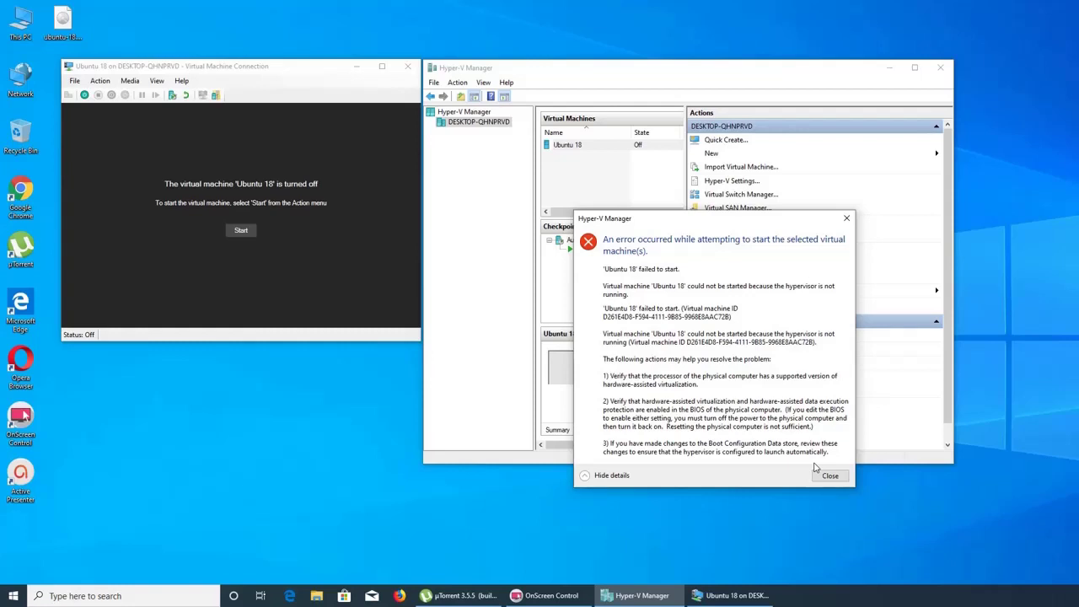
key(super)
text(hyper)
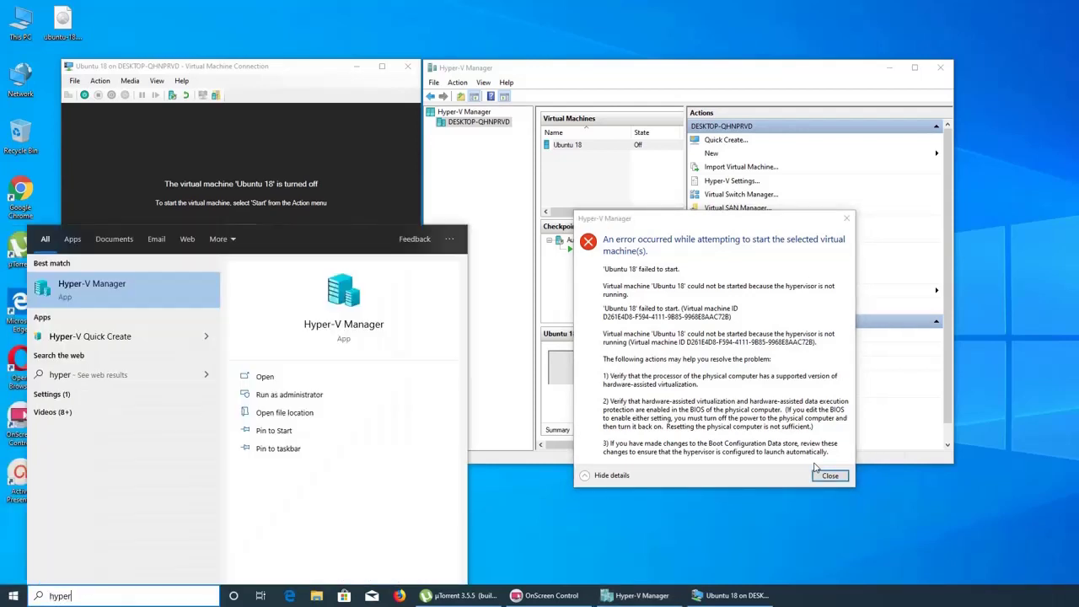
text(visor)
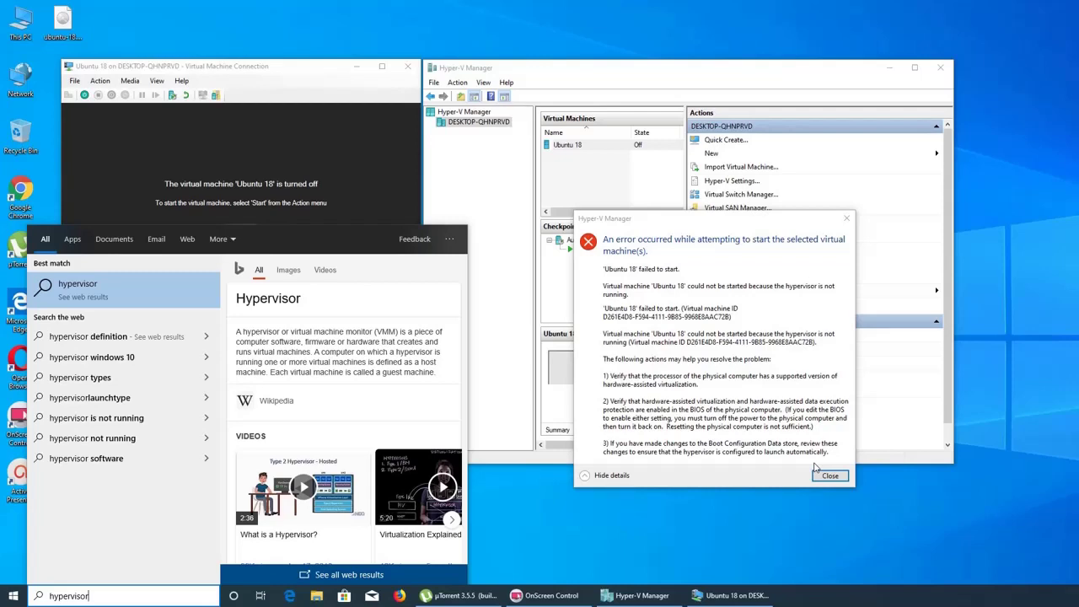
click(702, 295)
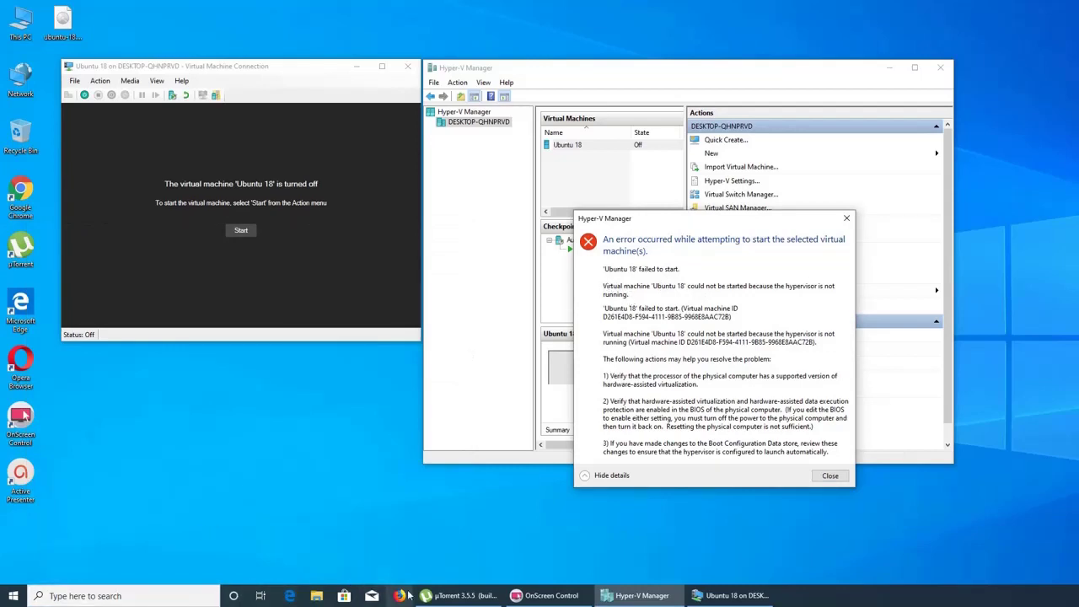
double_click(20, 194)
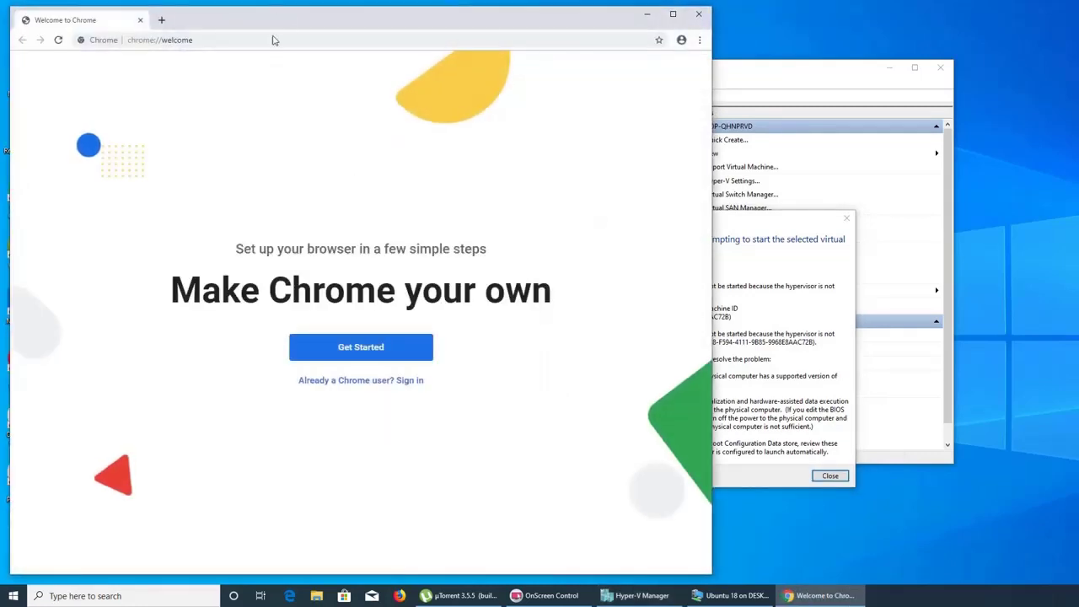
Step: Search Google for 'hypervisor not' and read the windowsreport article on the fix
click(272, 39)
text(hyper)
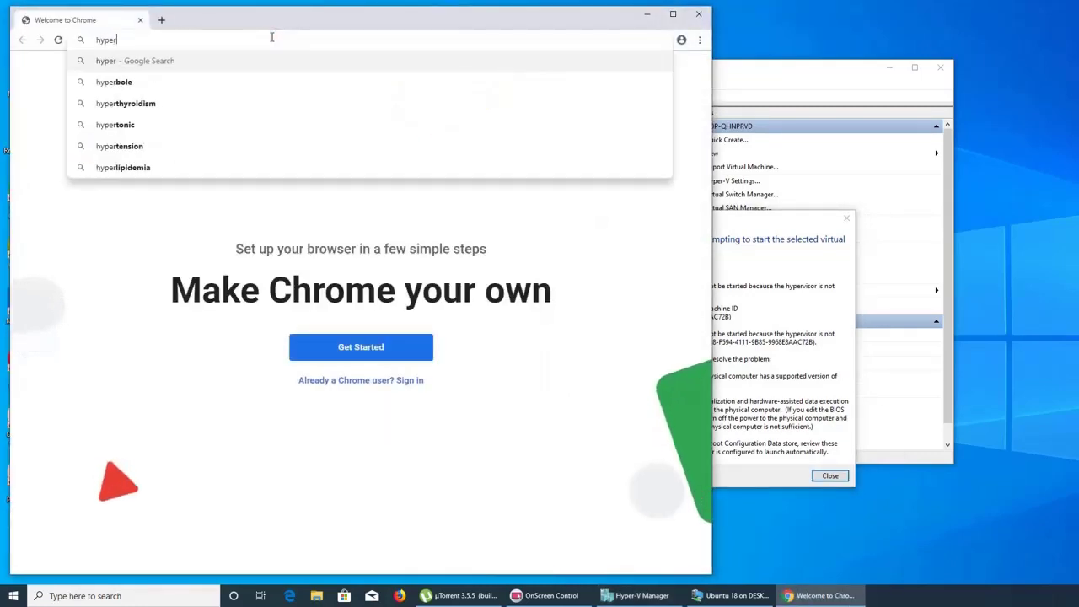
text(visor not)
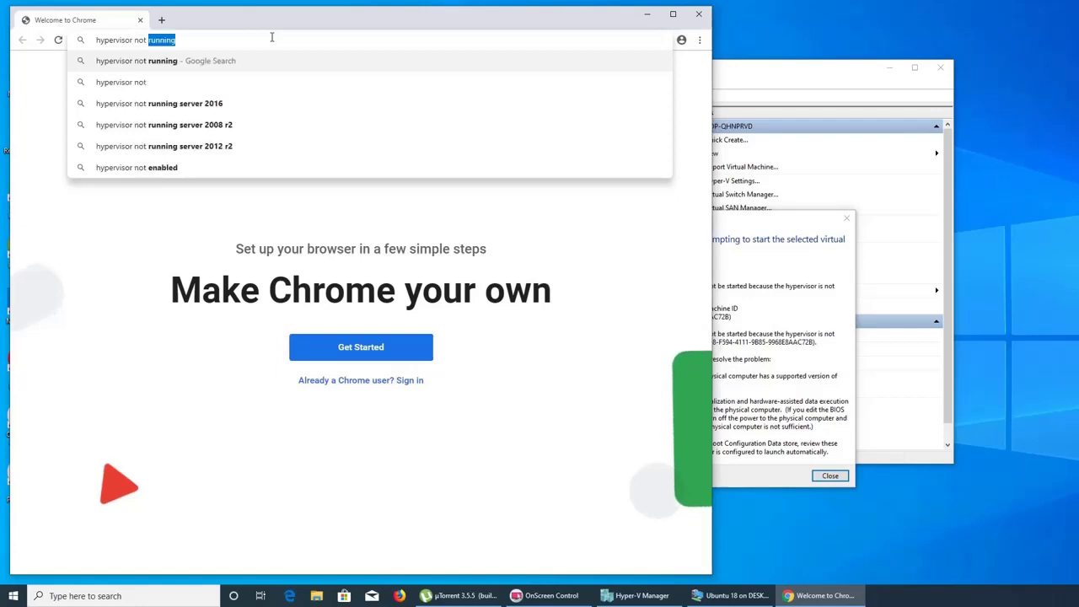
key(Return)
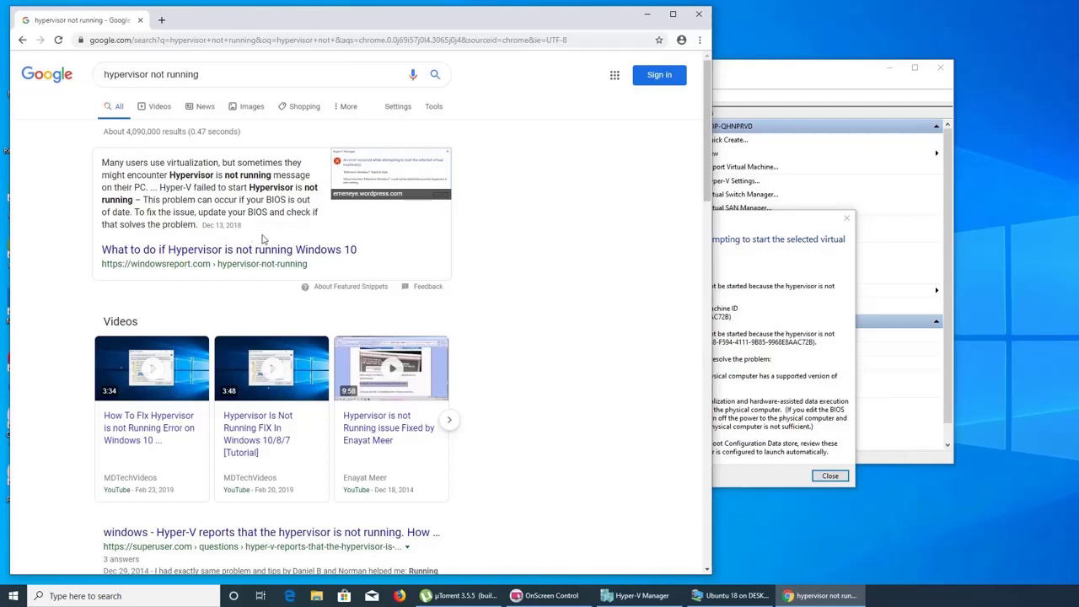
click(226, 250)
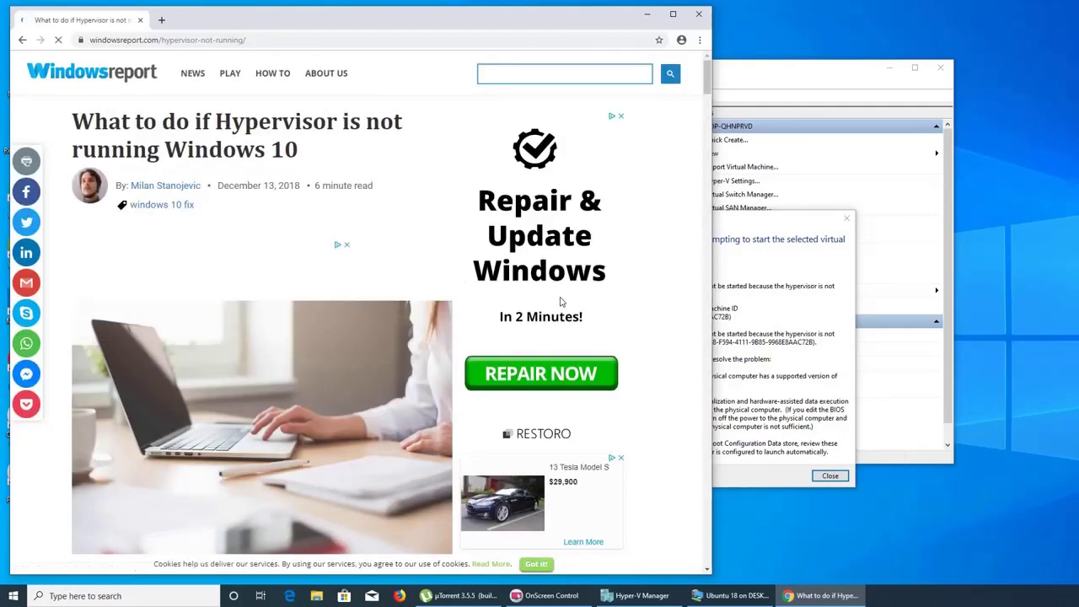
scroll(391, 274, down, 3)
scroll(392, 274, down, 2)
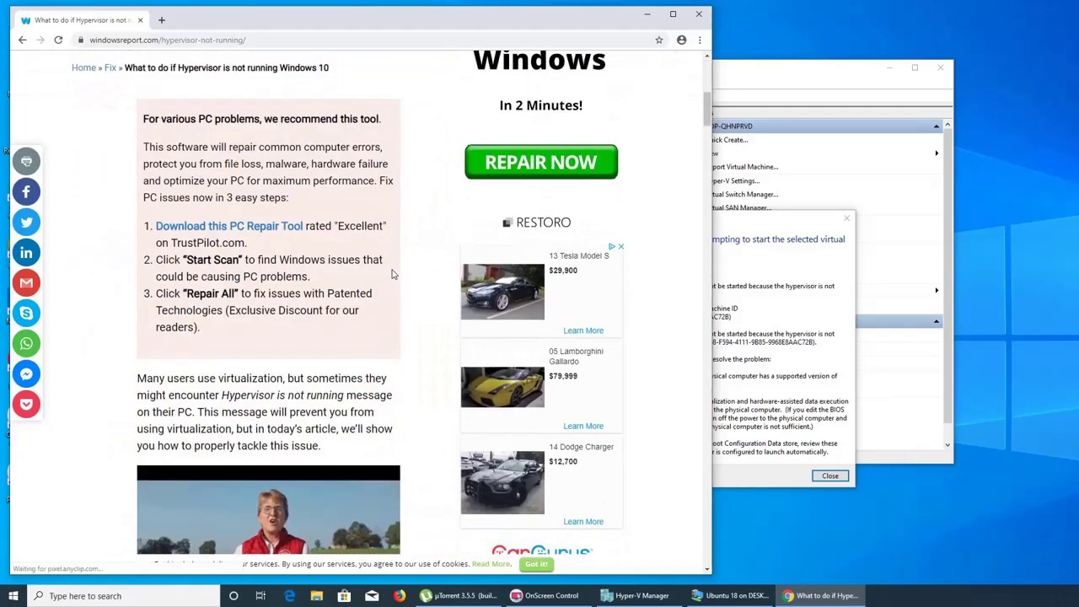
scroll(392, 274, down, 2)
scroll(392, 274, down, 2)
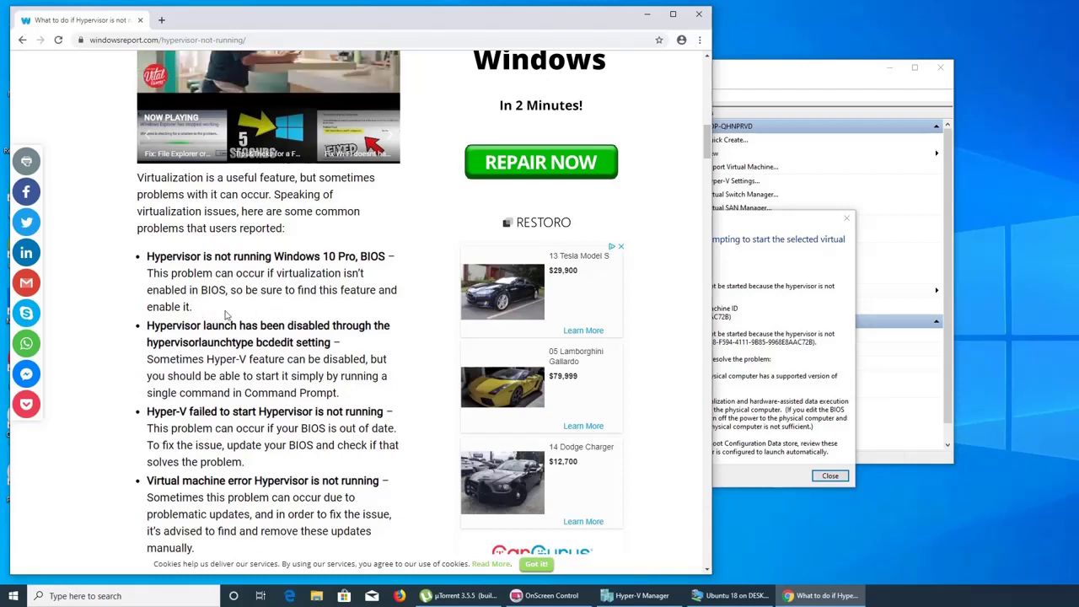
Step: Close Chrome, dismiss the Hyper-V start error, and return to the VM Connection window
click(699, 15)
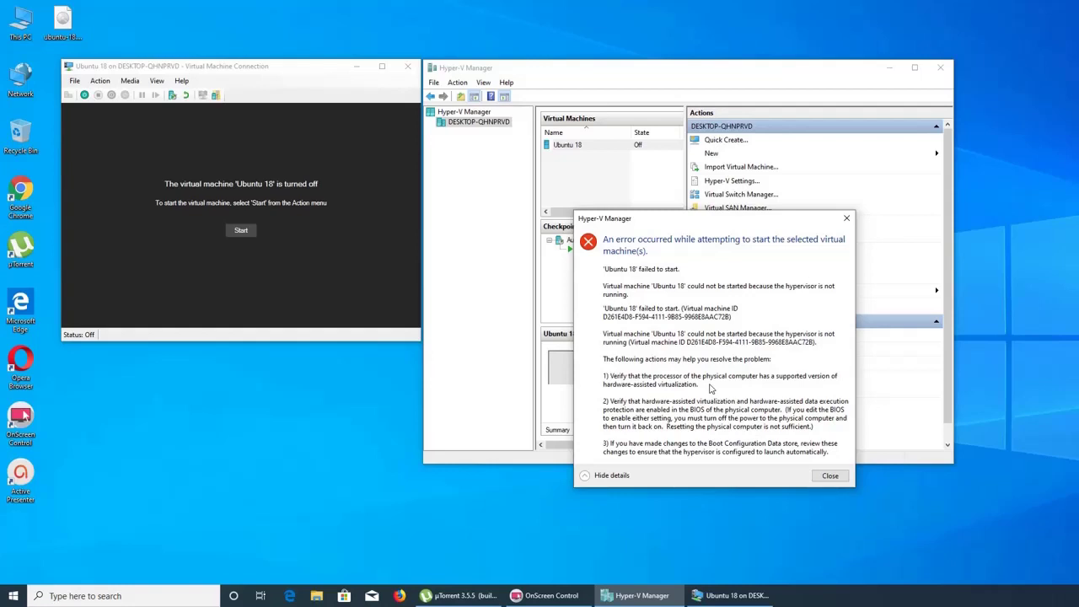
click(825, 478)
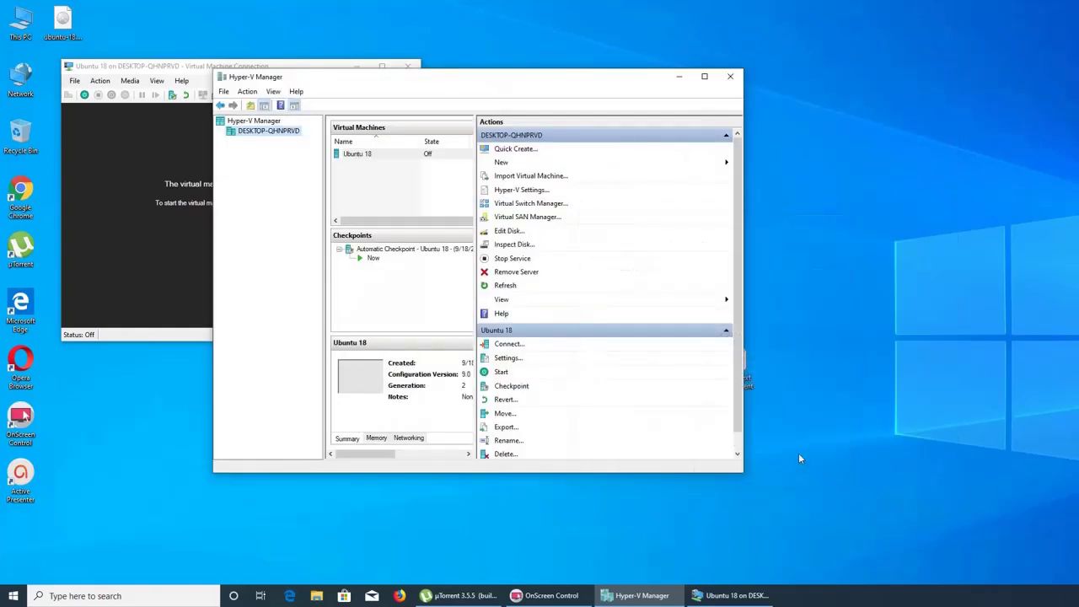
click(310, 67)
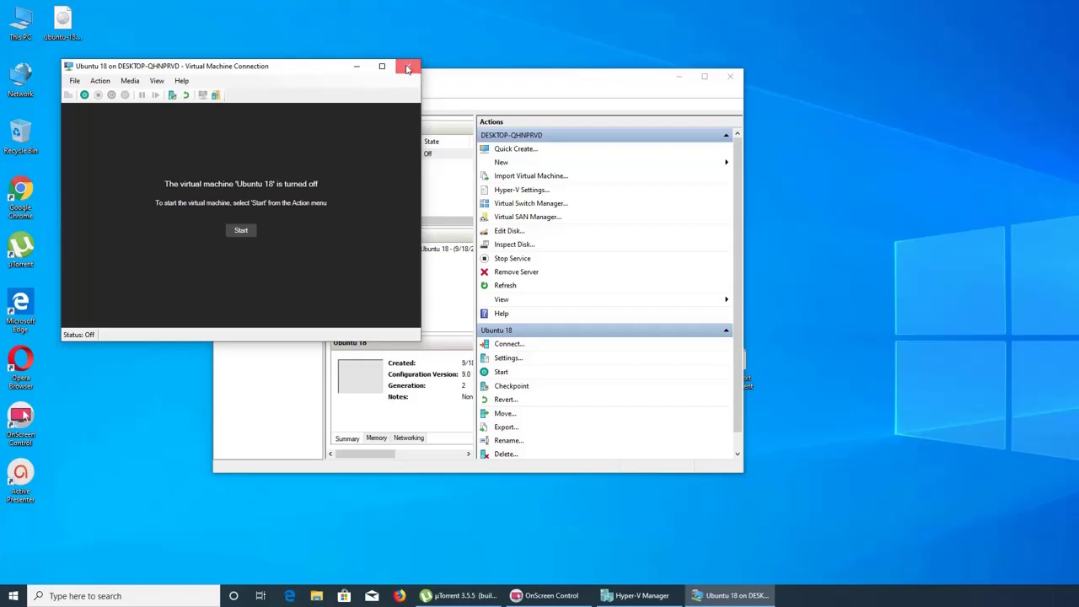
Step: Close the Ubuntu 18 Virtual Machine Connection window
click(408, 67)
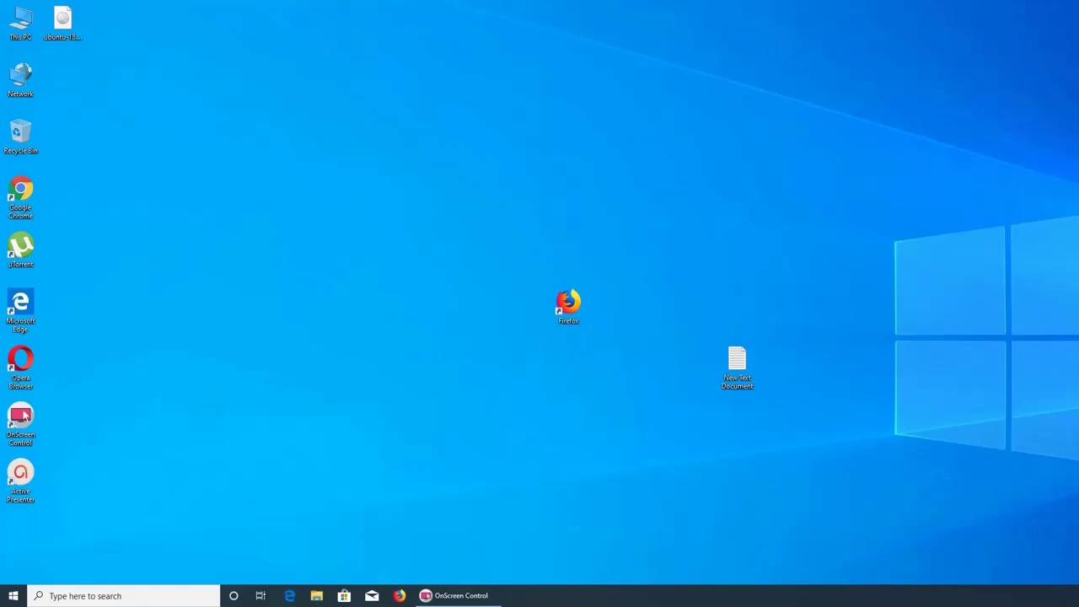
Step: Reopen Hyper-V Manager by searching 'hyper'
key(super)
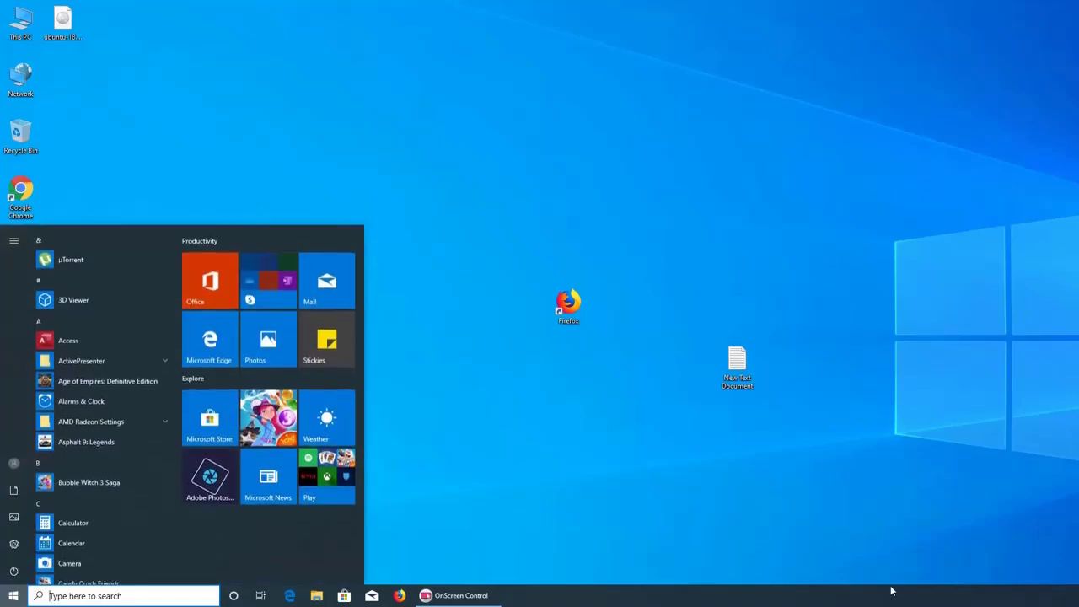
text(hyper)
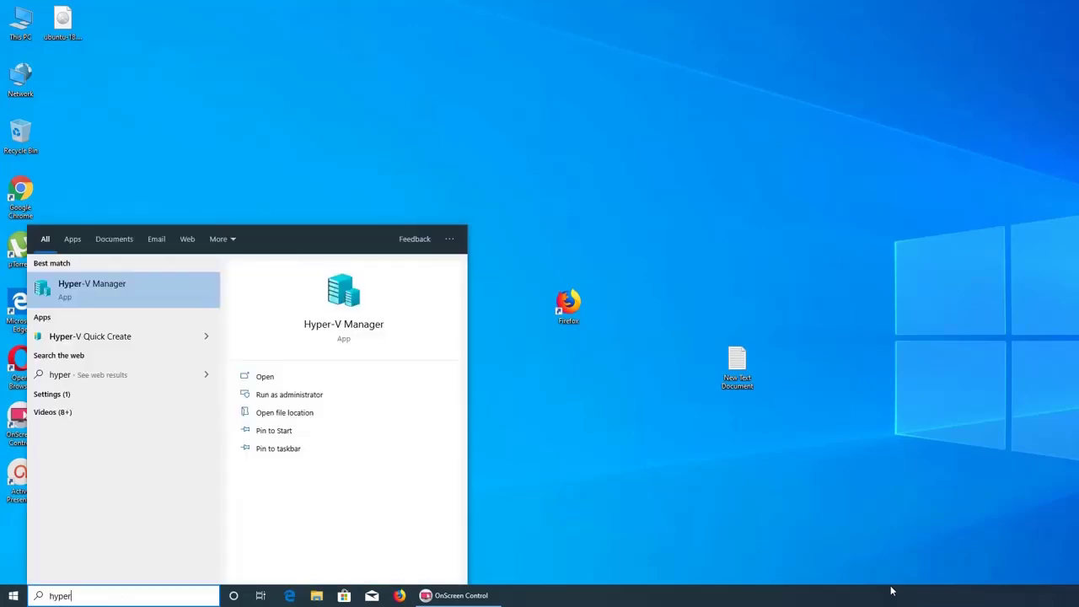
click(161, 284)
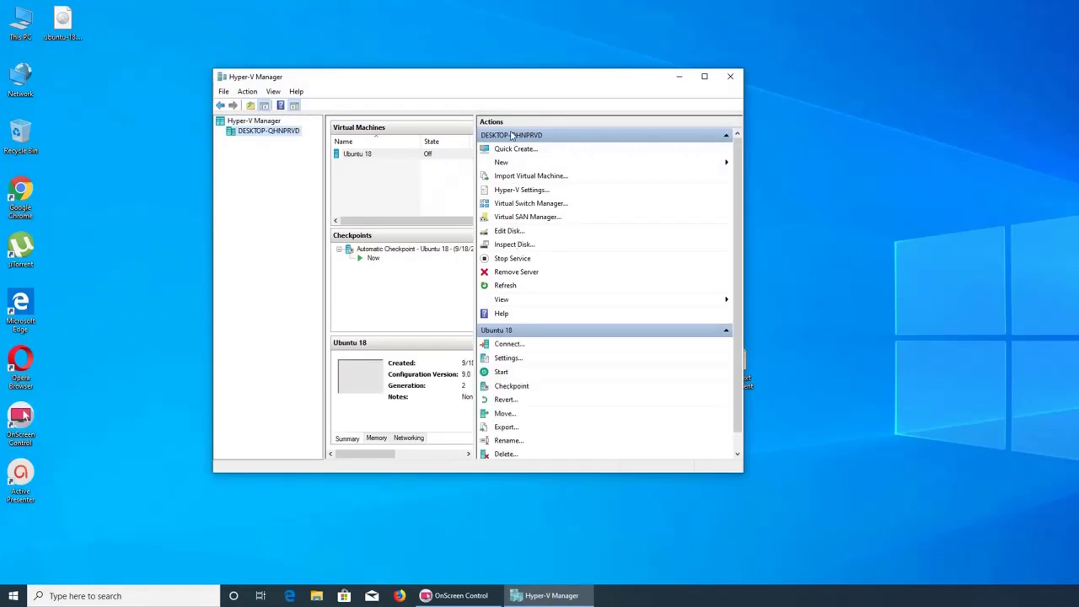
Step: Start Ubuntu 18 again, choosing Continue at the checkpoint prompt; it still fails
click(501, 373)
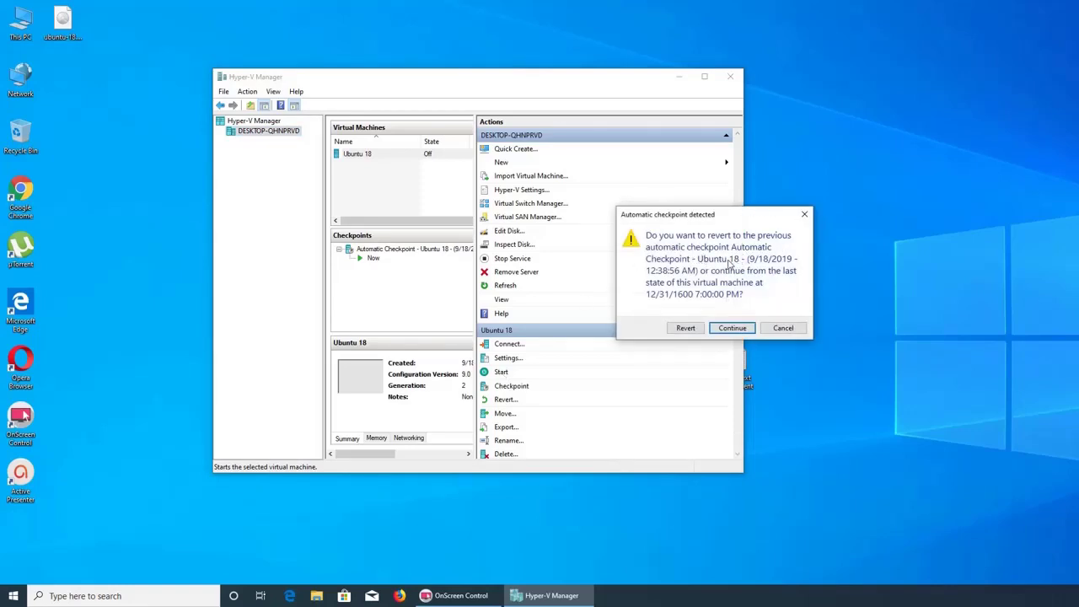
click(732, 328)
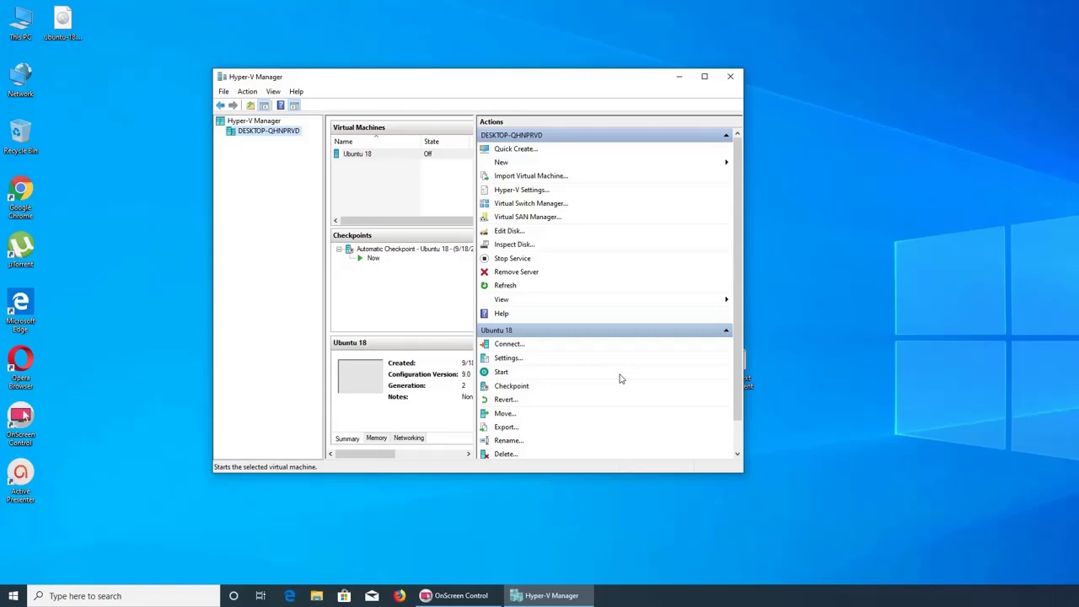
click(500, 372)
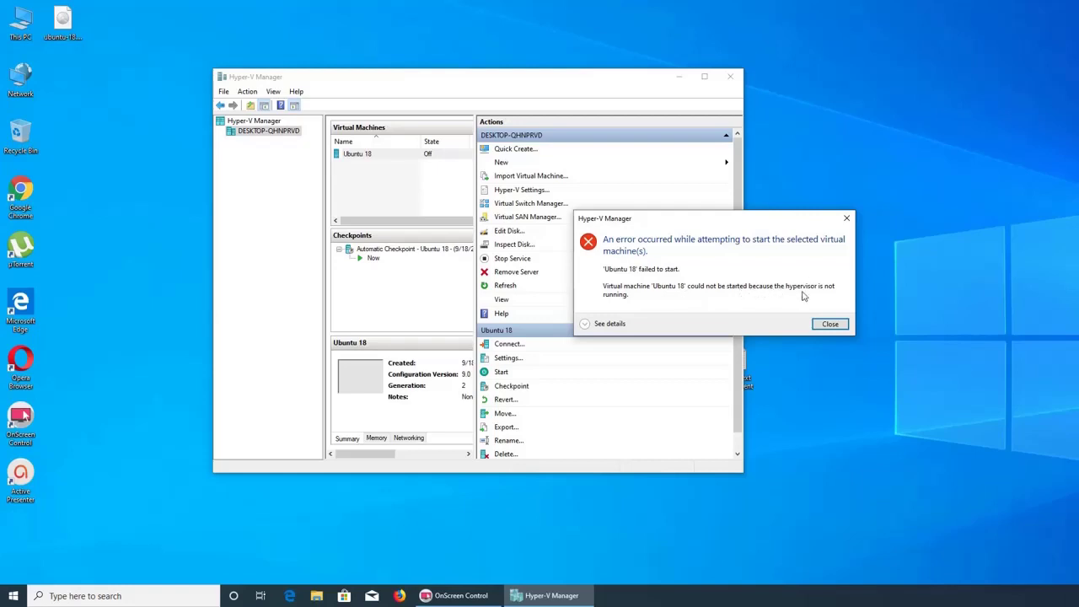
Step: Expand the hypervisor start error to read its details, then close the error dialog
click(585, 323)
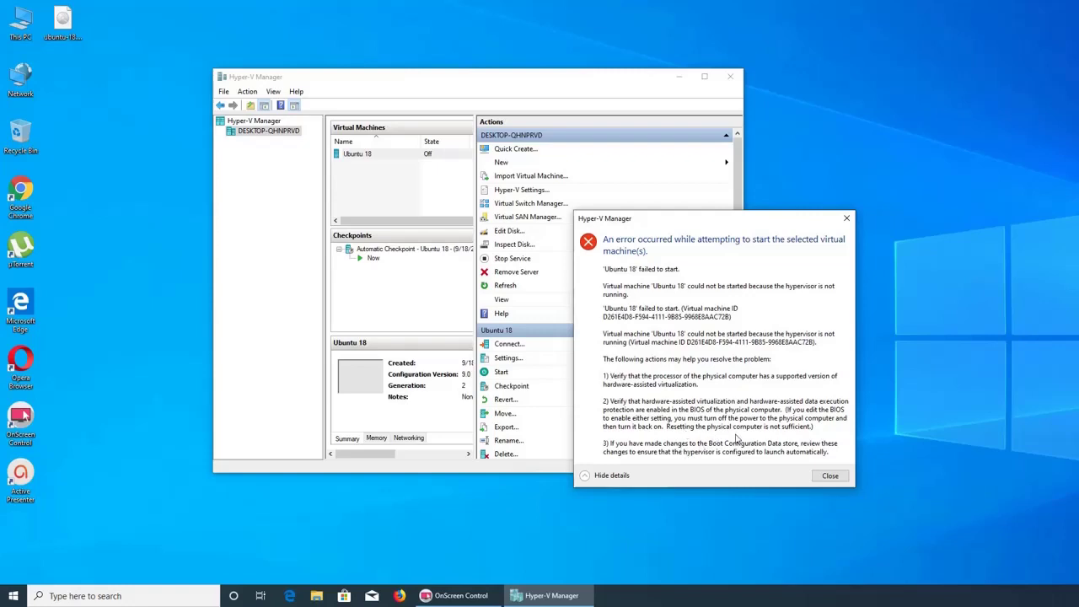
click(830, 476)
Step: Close Hyper-V Manager and dismiss the desktop shortcut menu
click(724, 81)
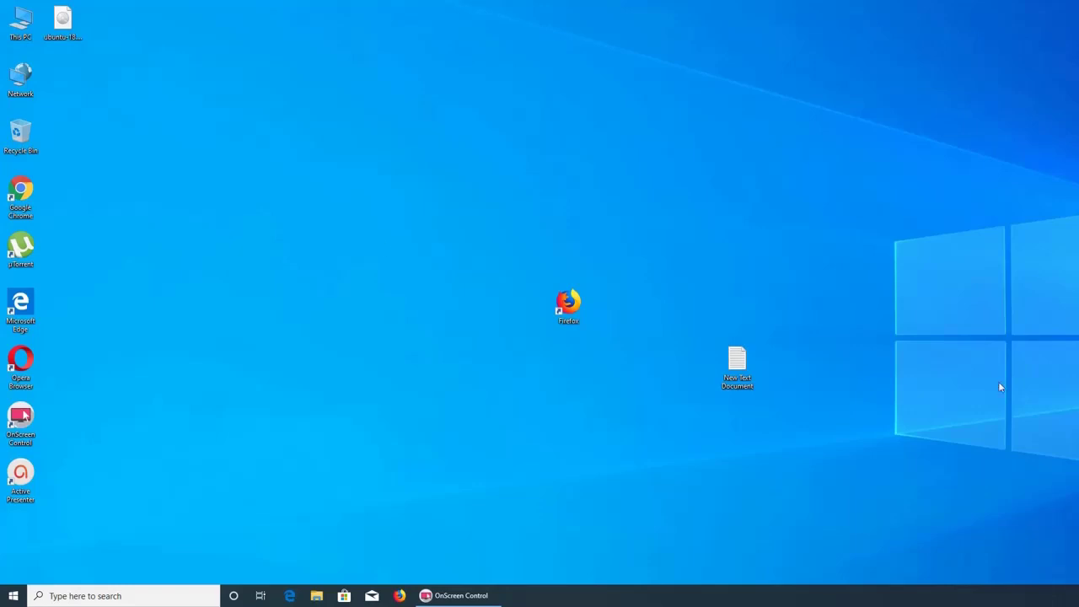
right_click(341, 243)
click(340, 232)
Step: Relaunch Hyper-V Manager via a 'hyper' search and start Ubuntu 18, continuing from its last state
click(13, 595)
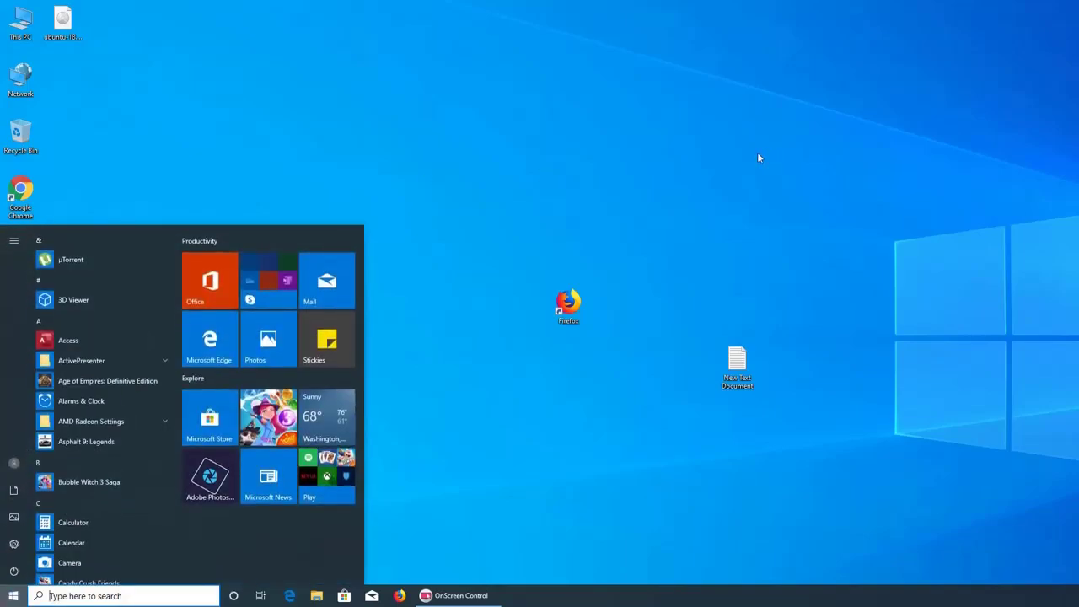
text(hyper)
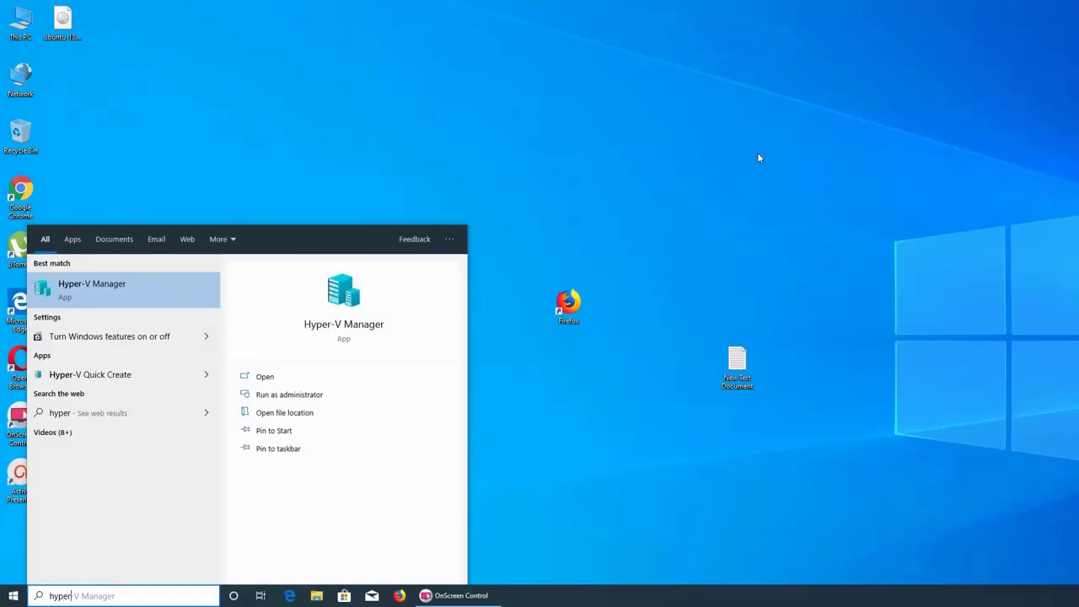
click(140, 285)
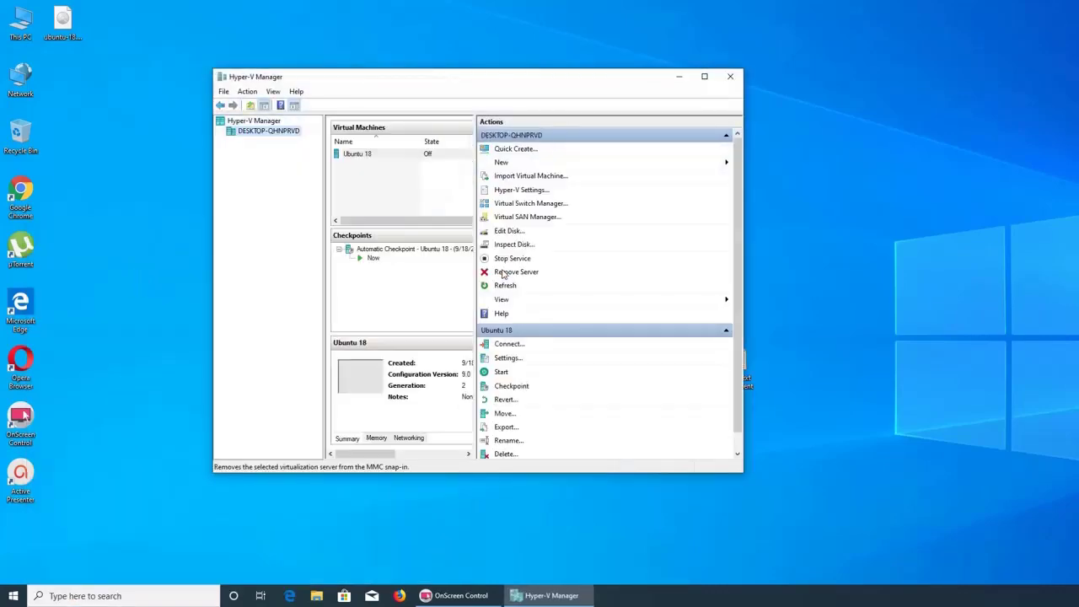
click(500, 374)
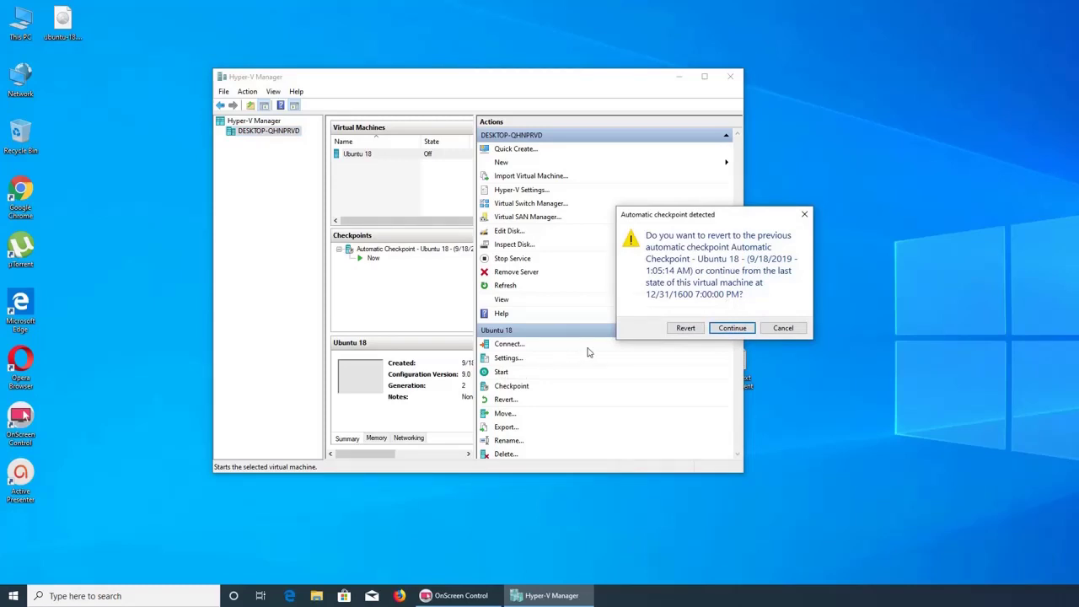
click(732, 333)
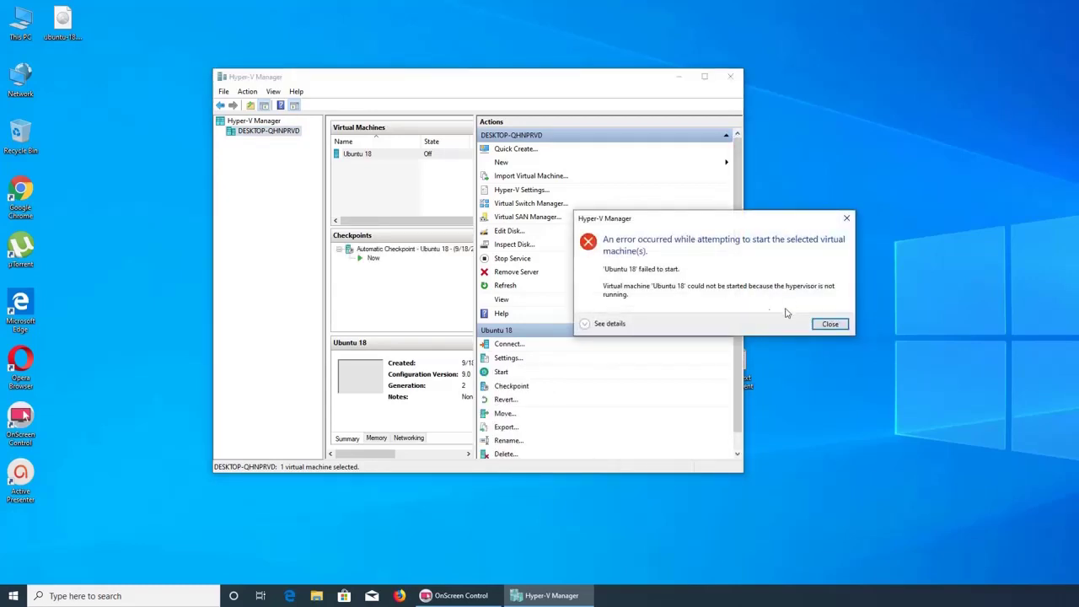
Step: Show the start error's advice on BIOS hardware virtualization and Boot Configuration Data
click(585, 324)
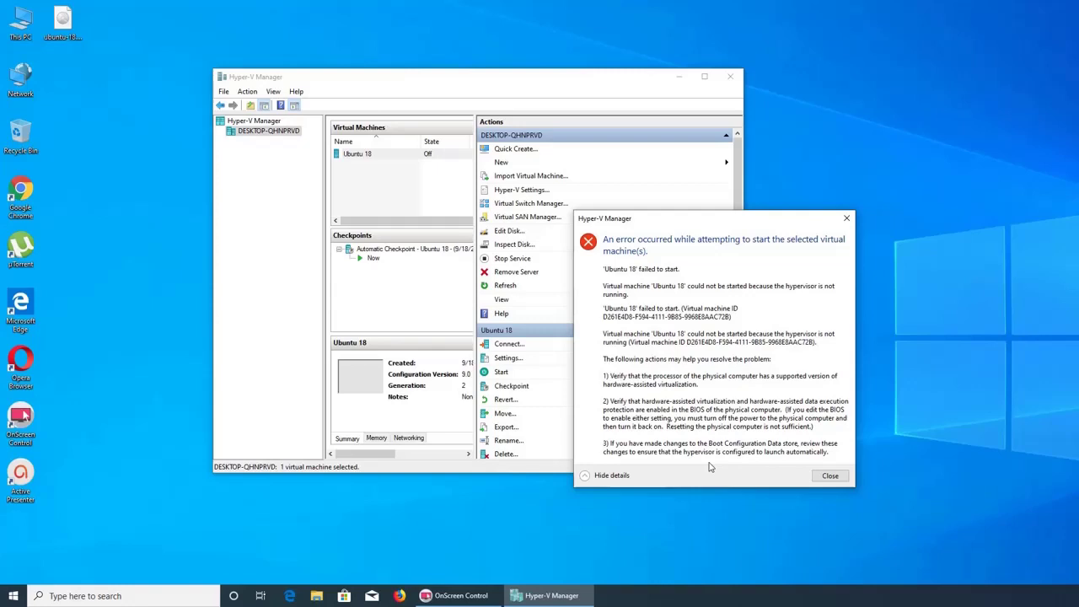
Step: Open System Information via 'msinfo' and check that all four Hyper-V requirements read Yes
key(super)
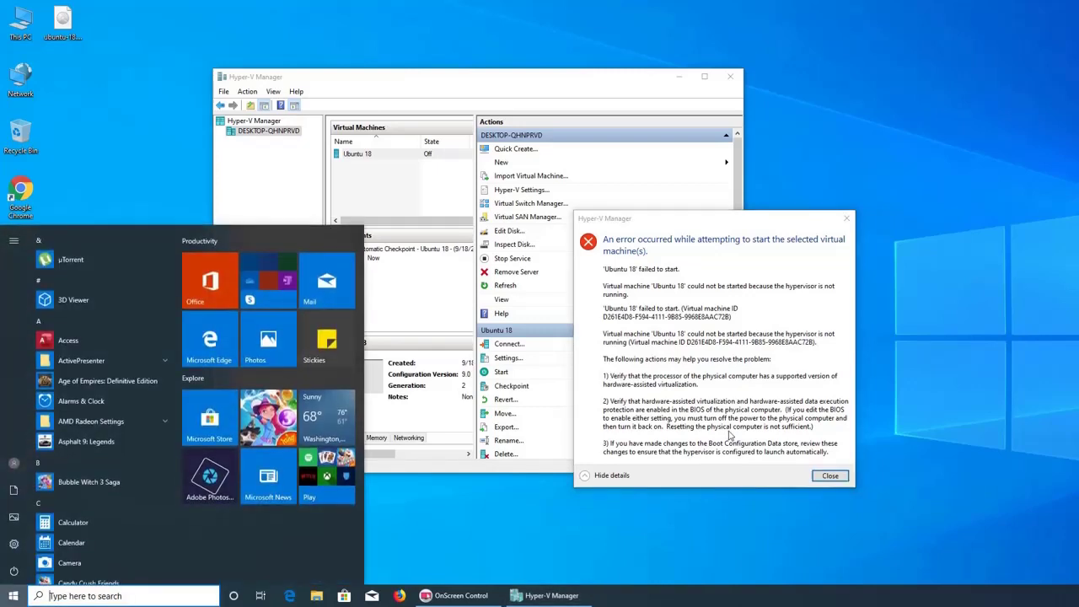
text(msinfo)
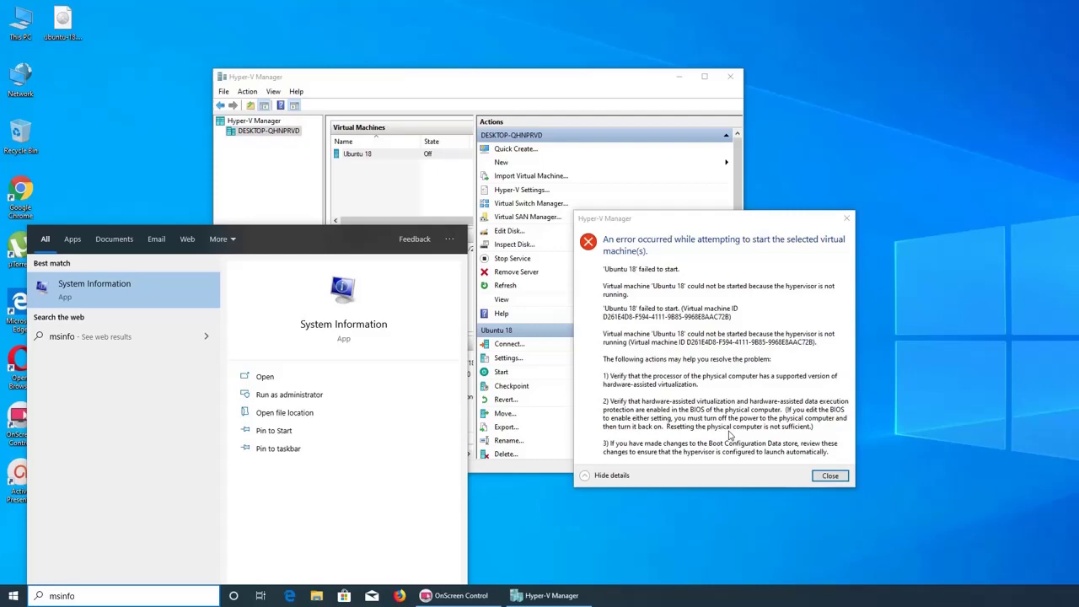
click(137, 292)
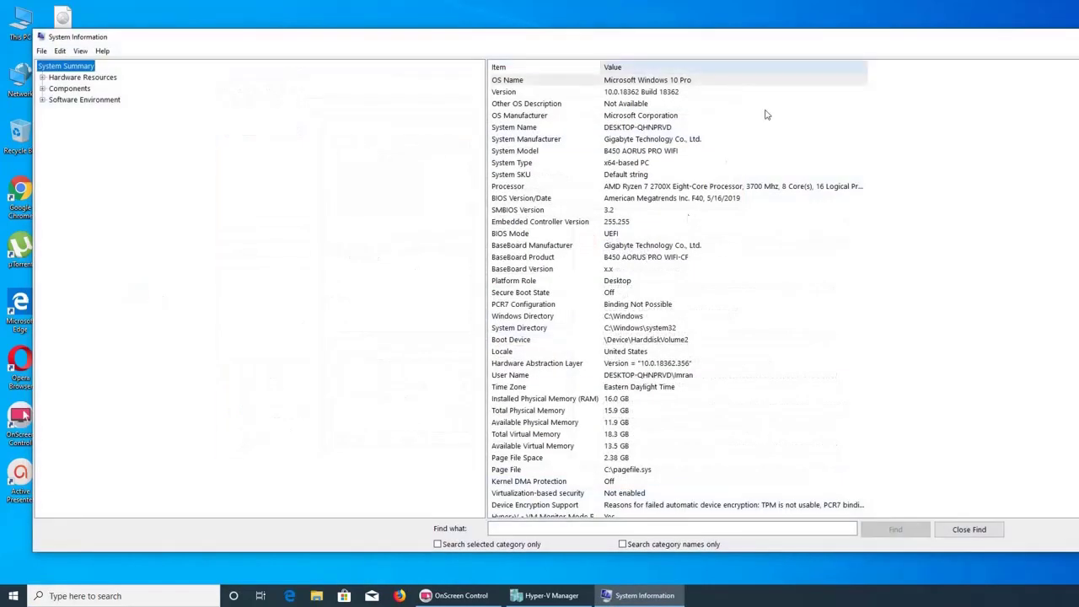
scroll(600, 492, down, 2)
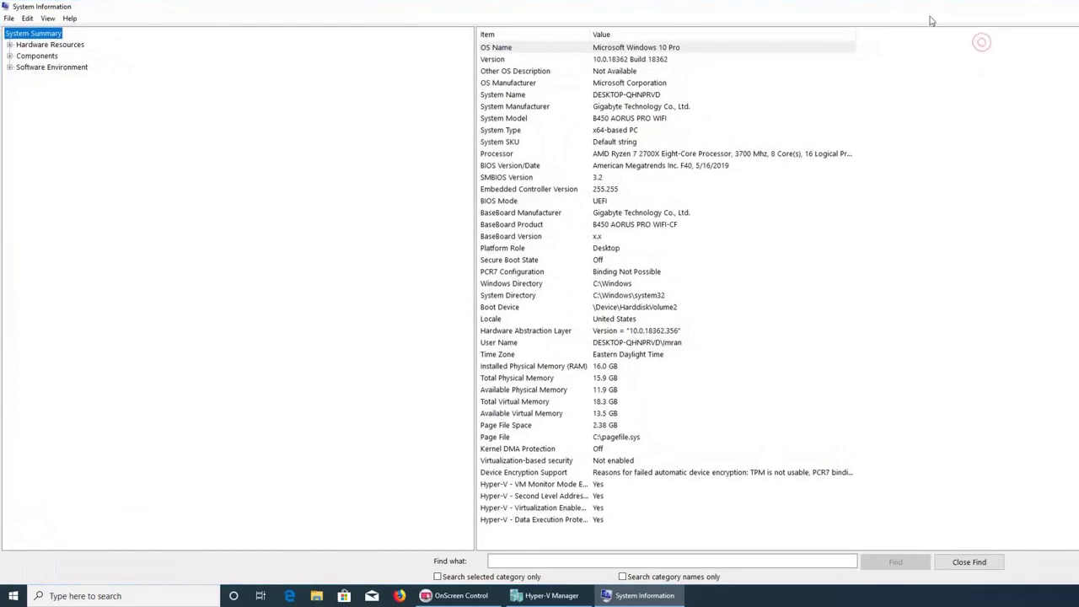
key(super+Right)
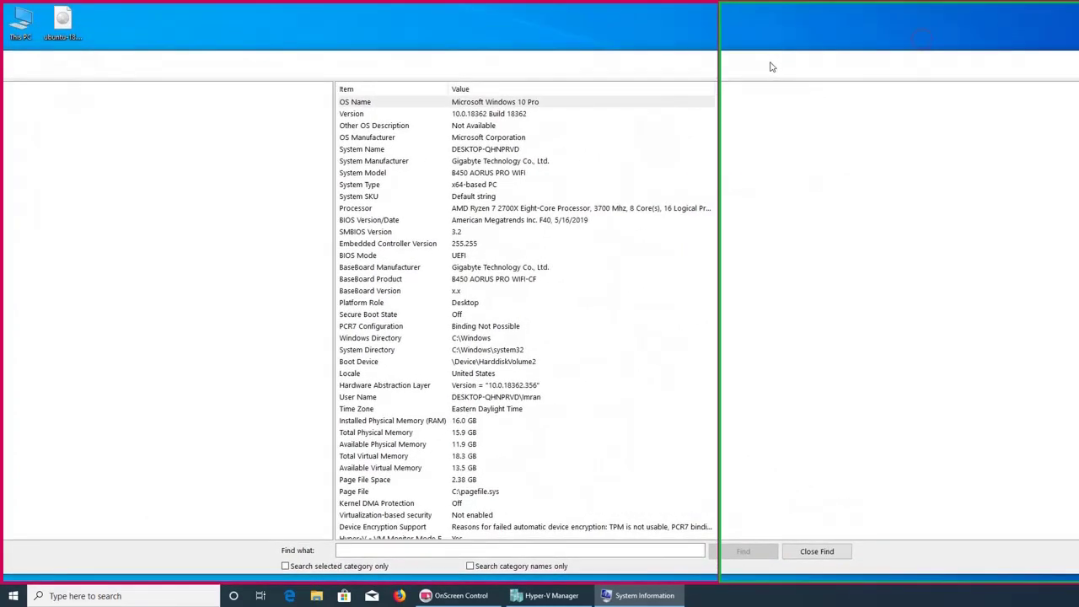
key(super+Left)
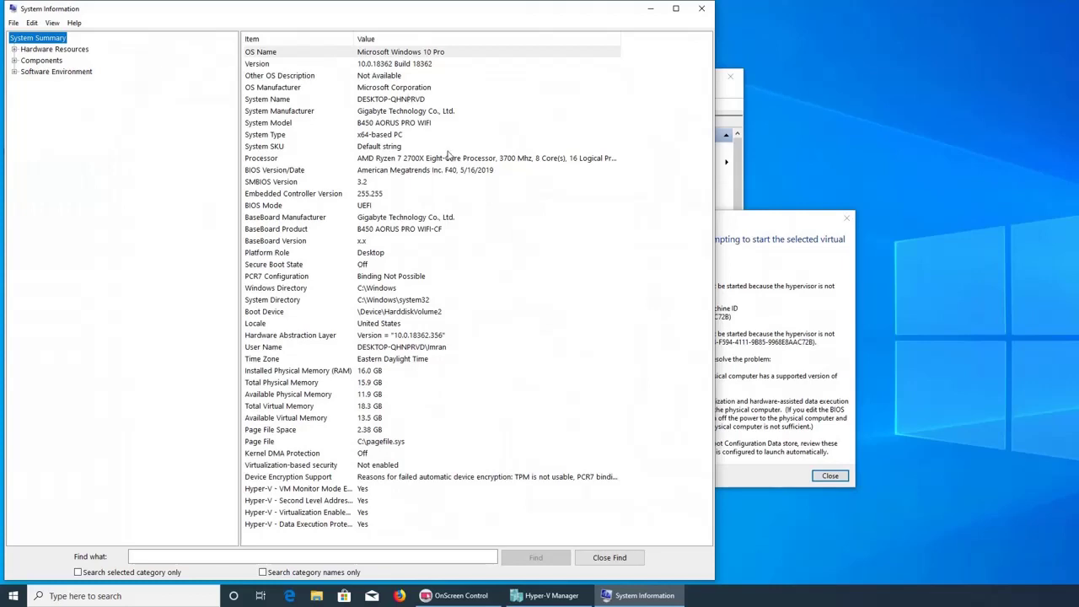
click(625, 558)
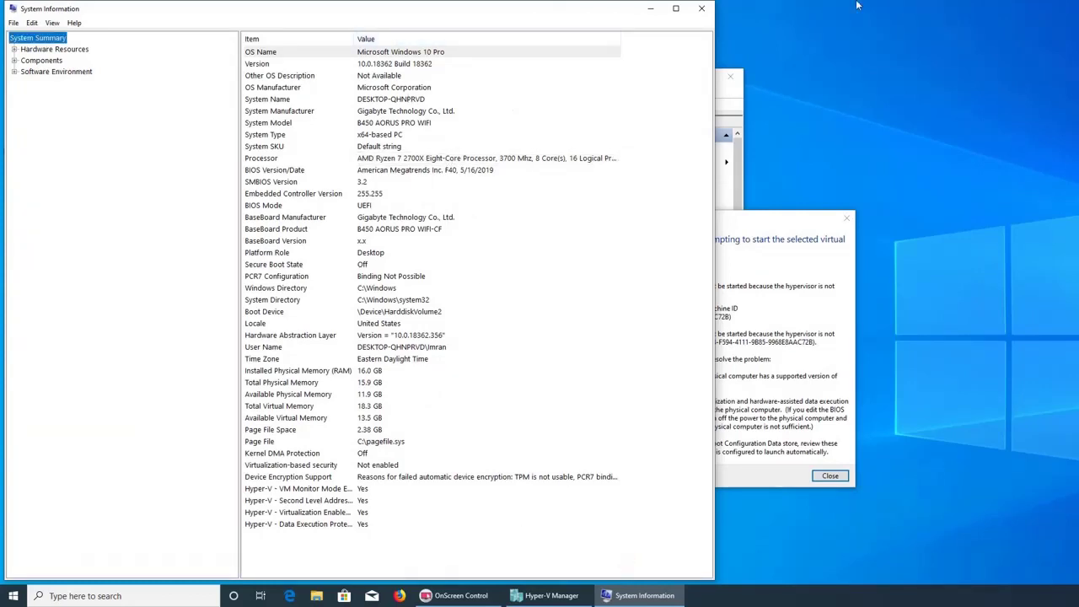
Step: Close System Information and dismiss the hypervisor start error in Hyper-V Manager
click(701, 10)
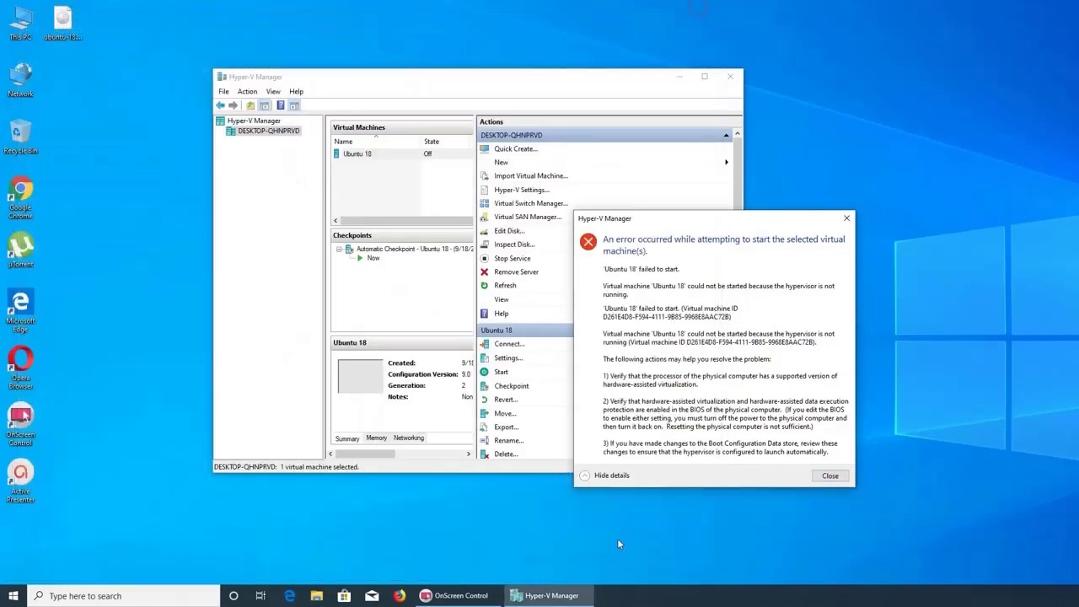
click(829, 476)
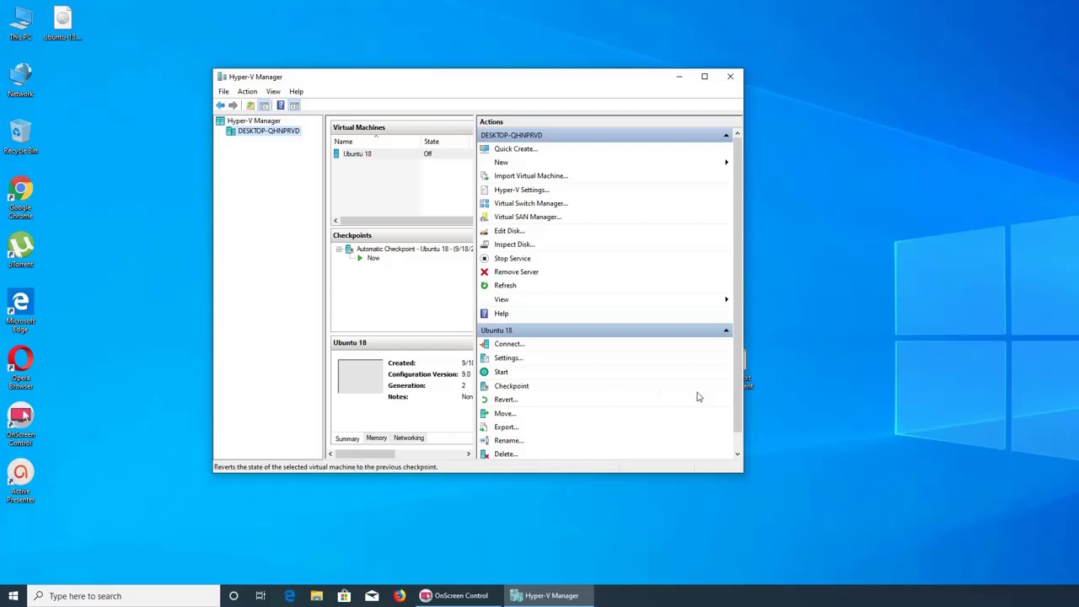
scroll(737, 421, down, 1)
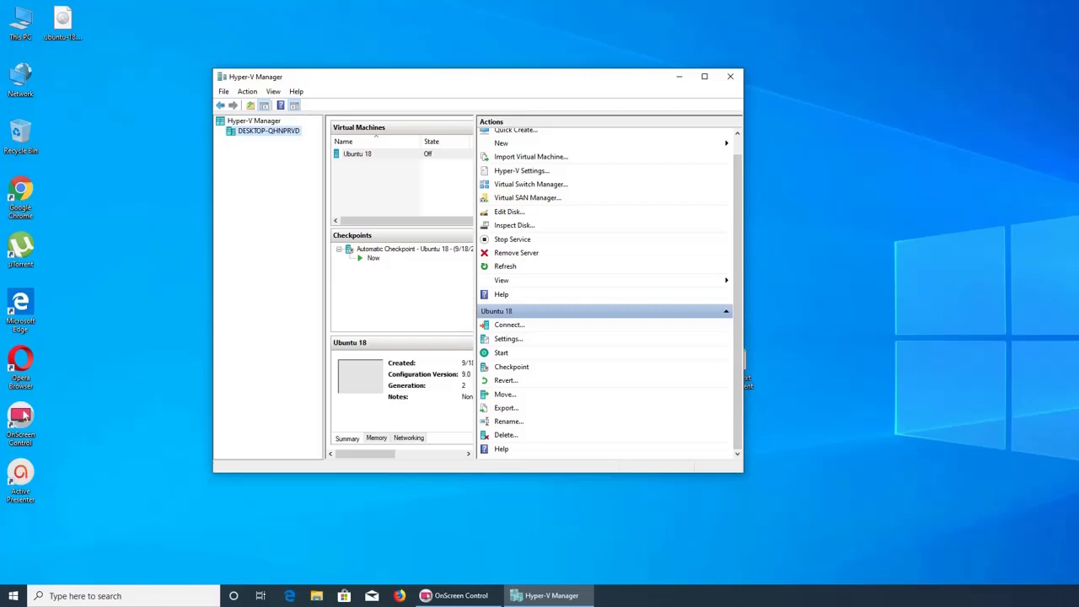
click(24, 414)
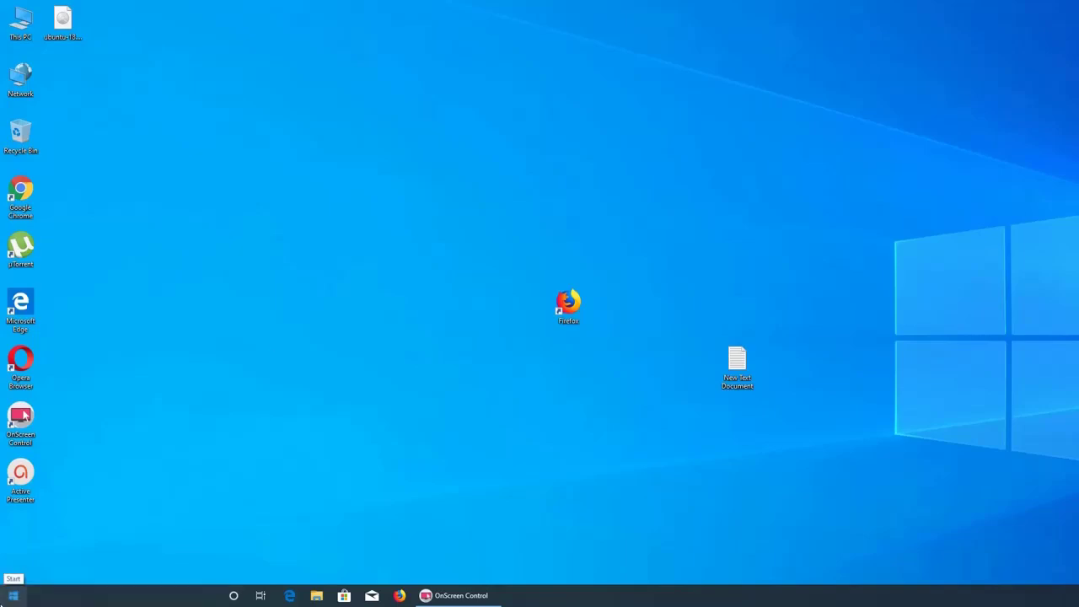
Step: Reopen Hyper-V Manager from a 'hyper' search and start Ubuntu 18, continuing past the checkpoint prompt
click(14, 595)
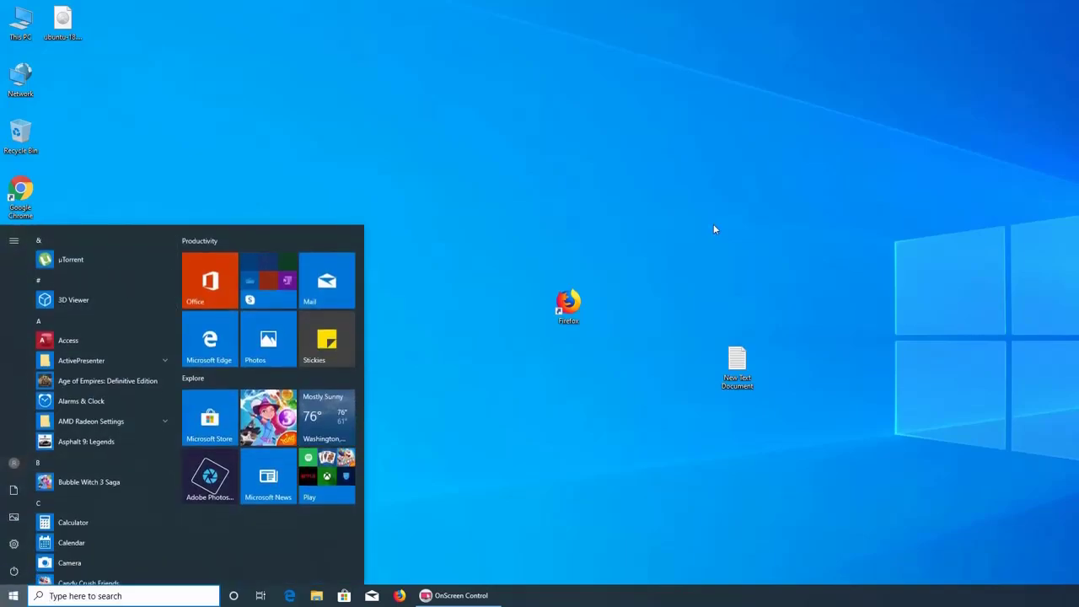
text(hyper)
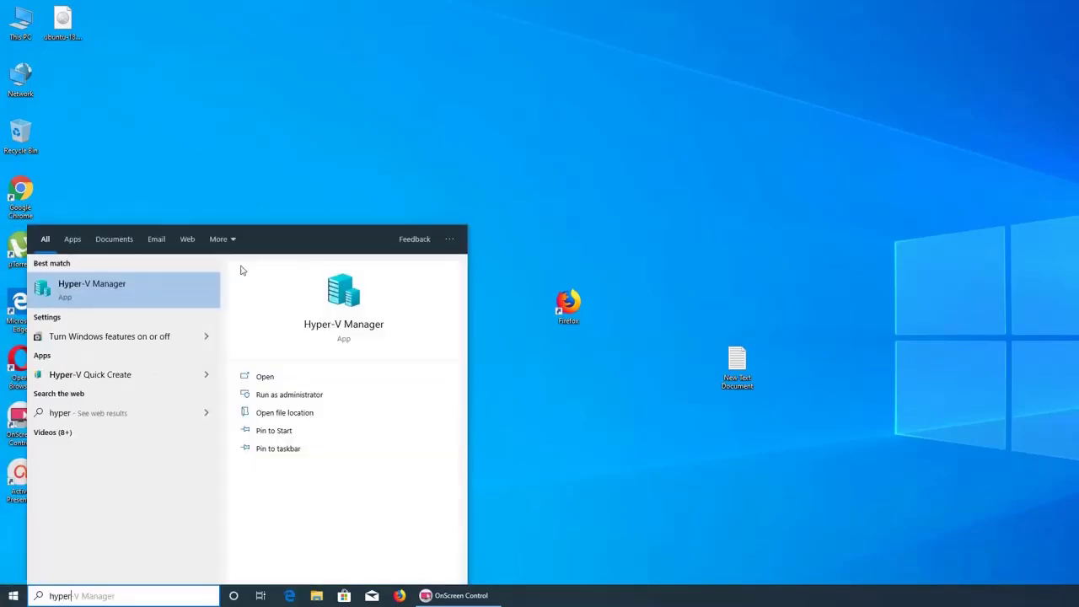
click(109, 296)
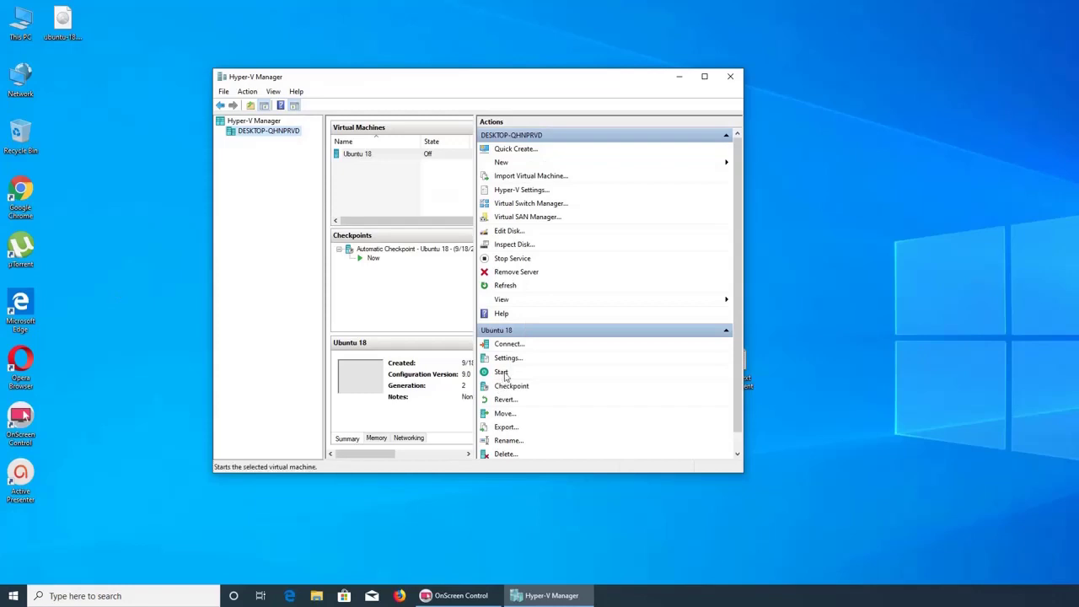
click(502, 372)
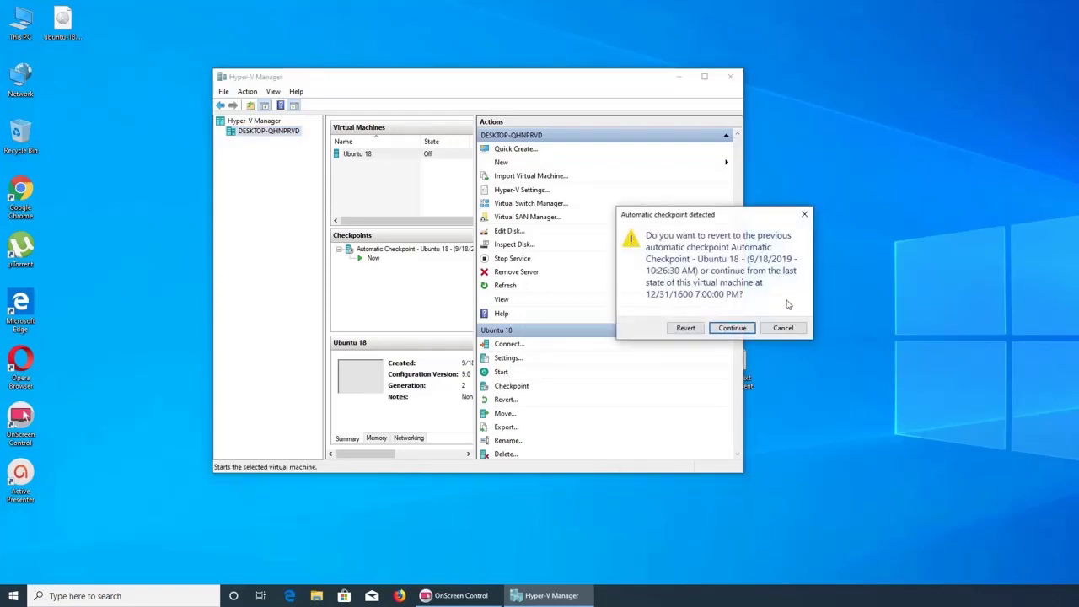
click(727, 328)
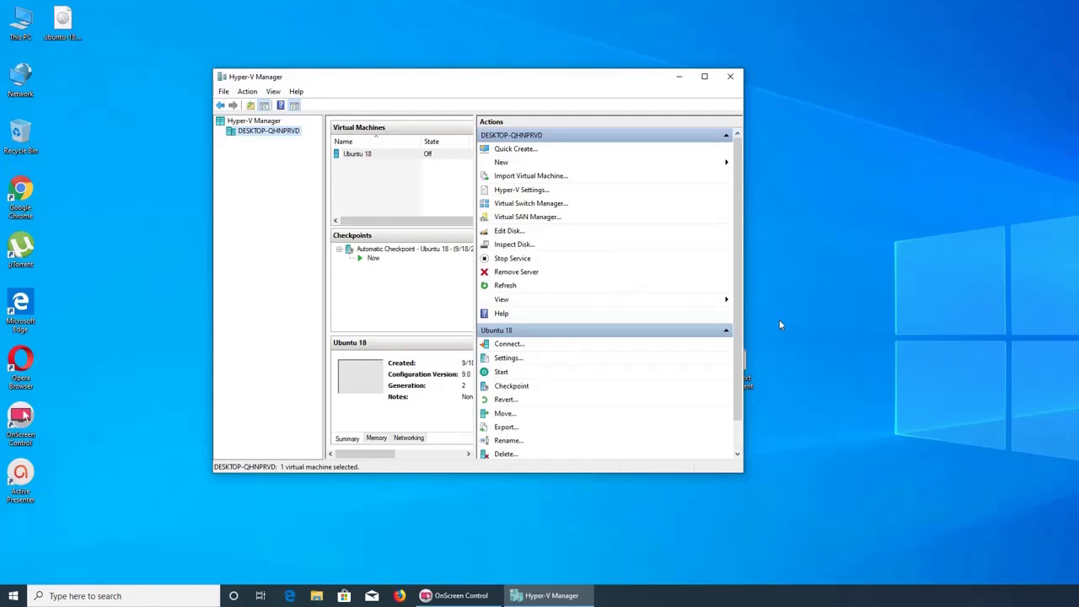
click(524, 371)
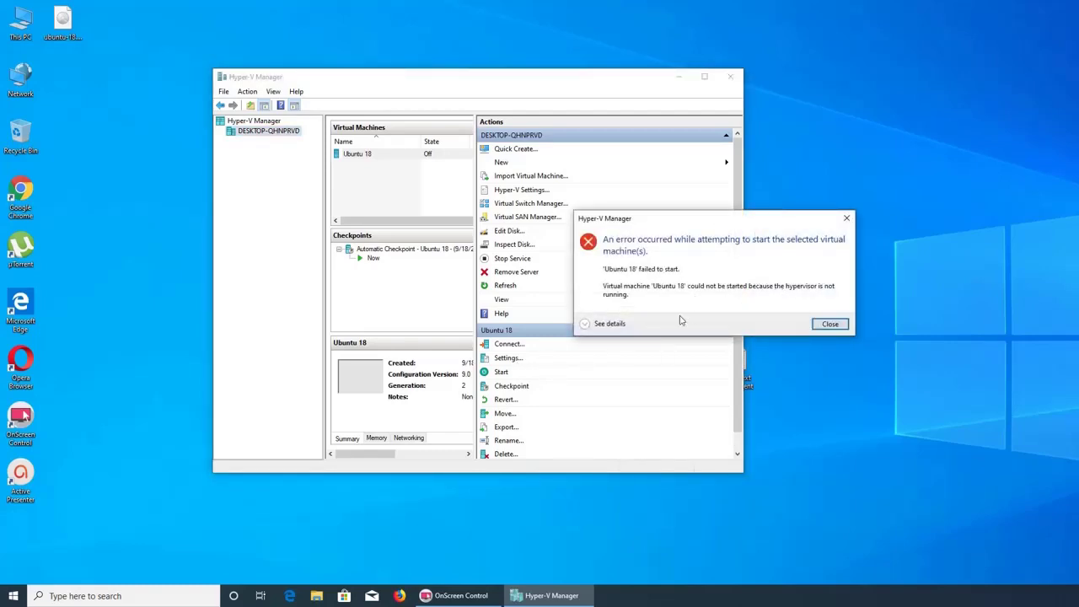
click(582, 324)
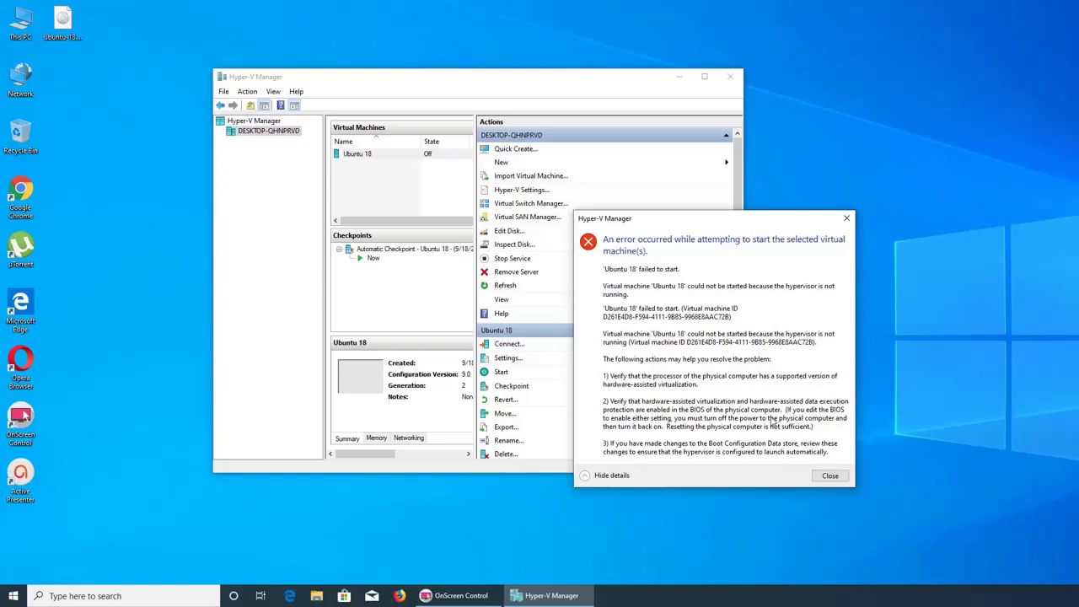
click(847, 218)
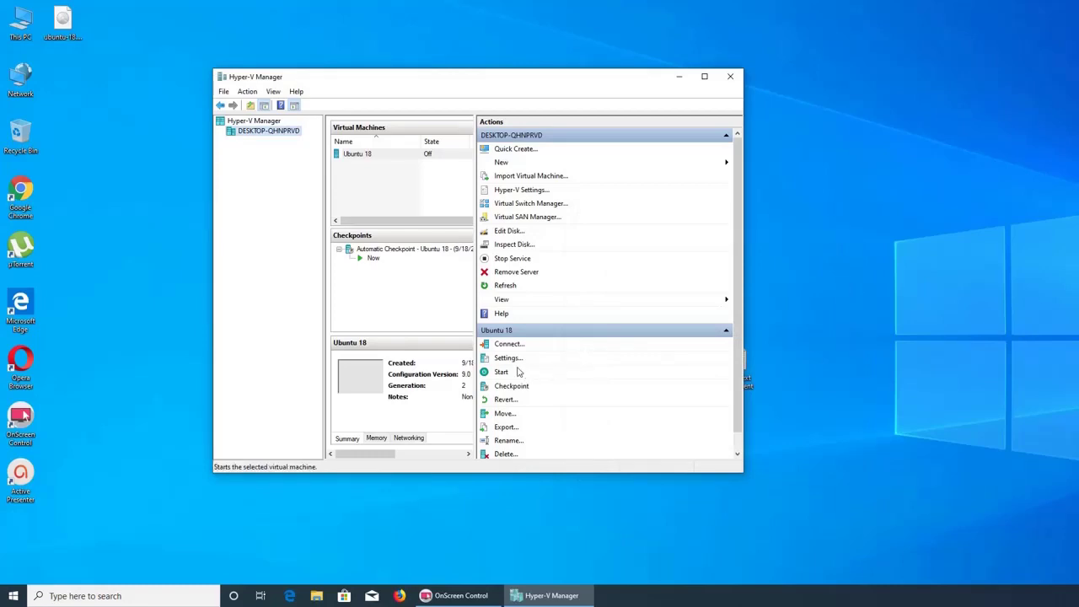
click(503, 345)
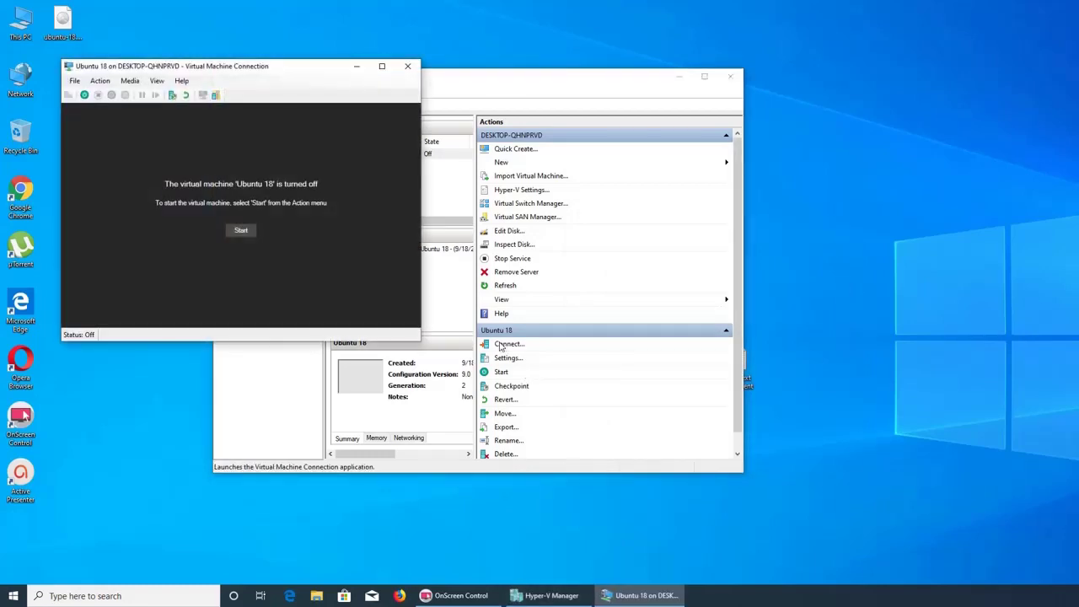
click(241, 230)
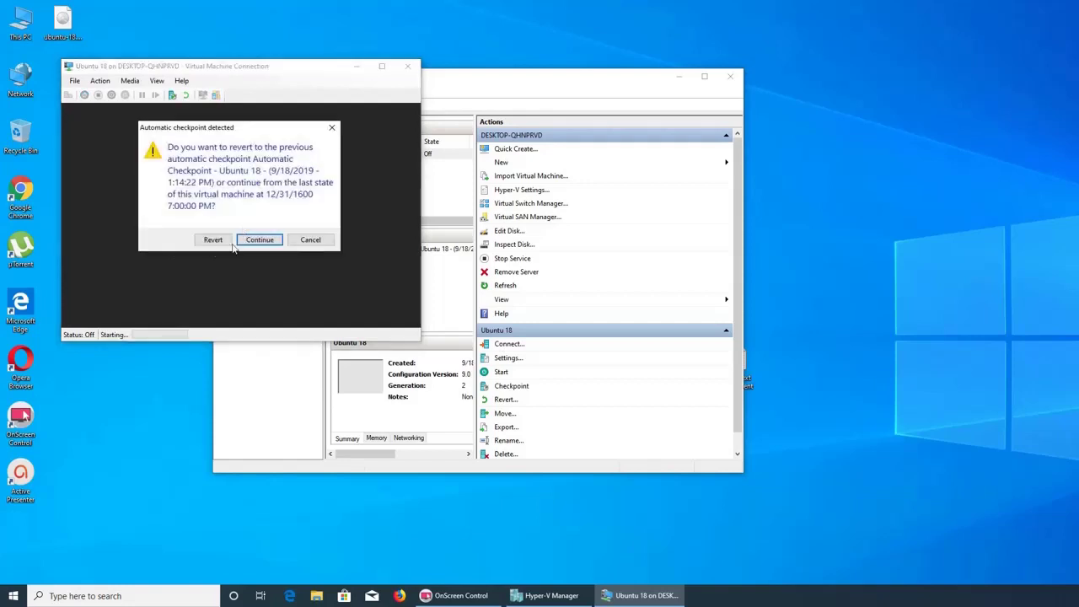
click(212, 239)
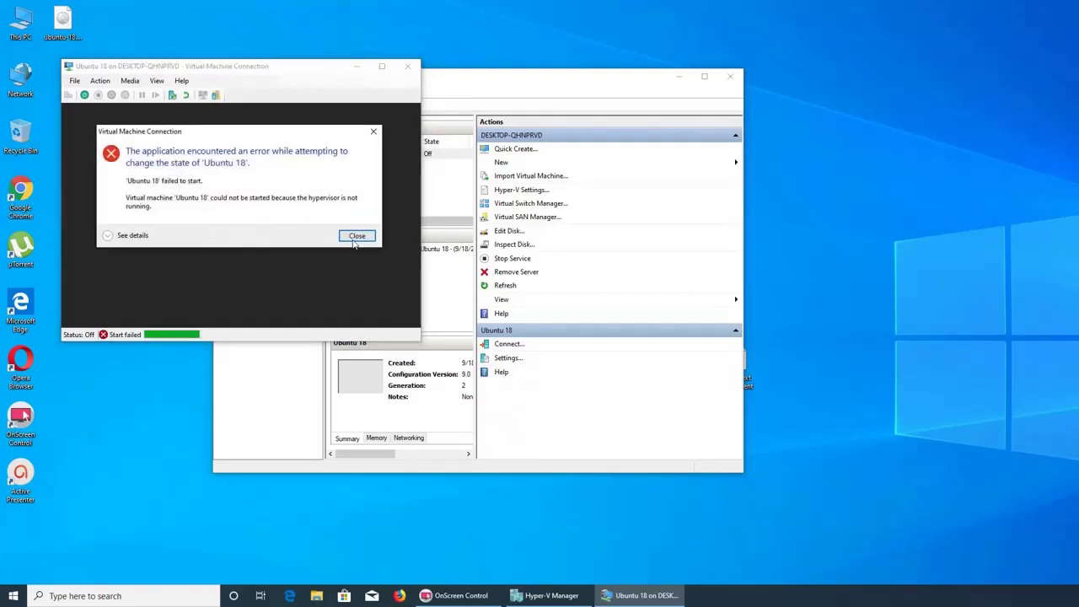
click(355, 239)
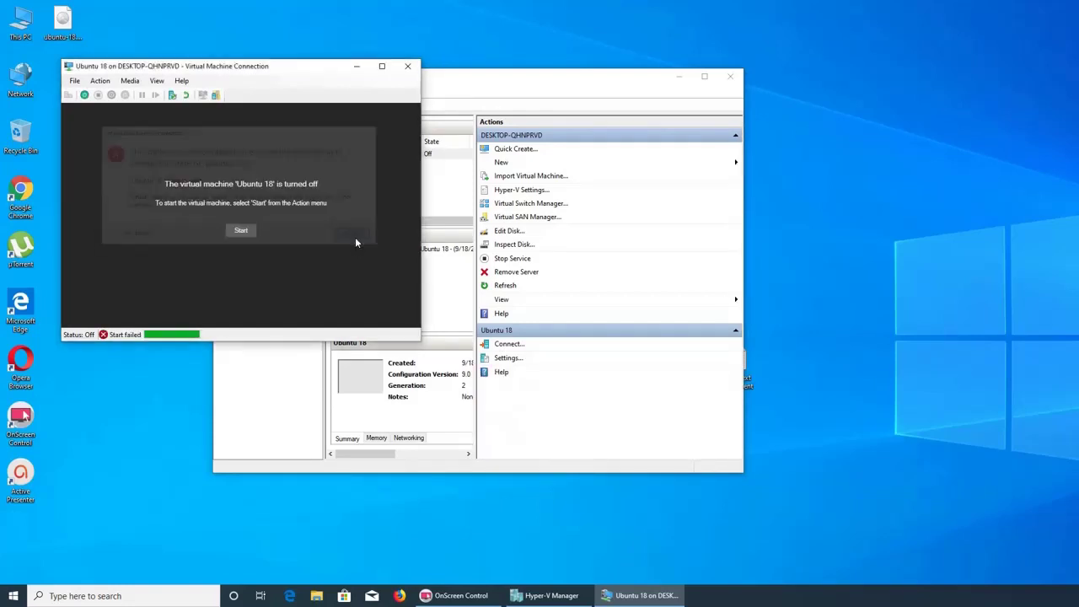
click(241, 231)
click(276, 242)
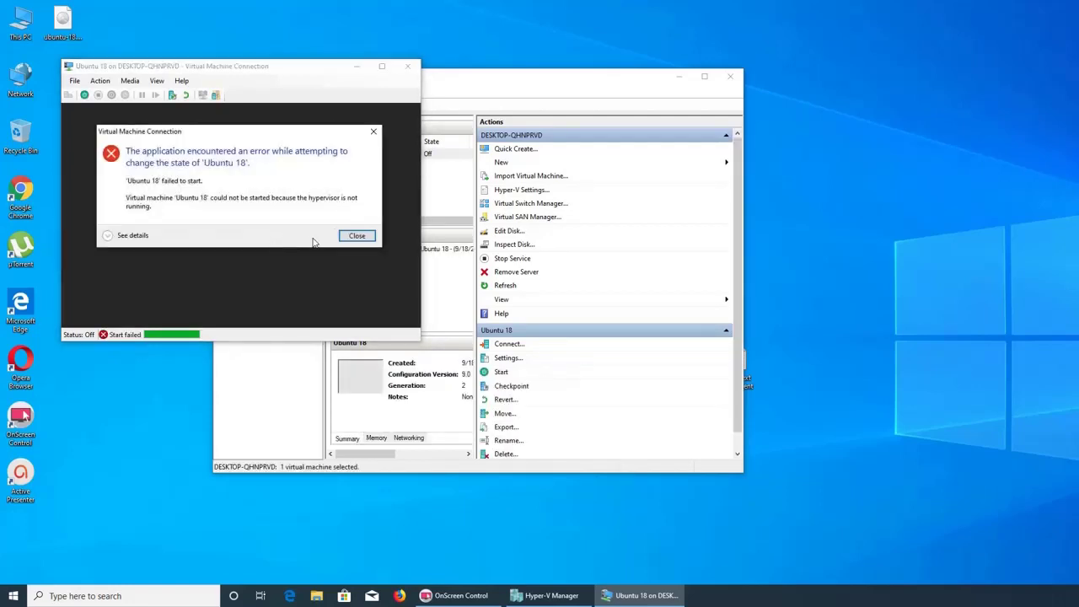
click(355, 236)
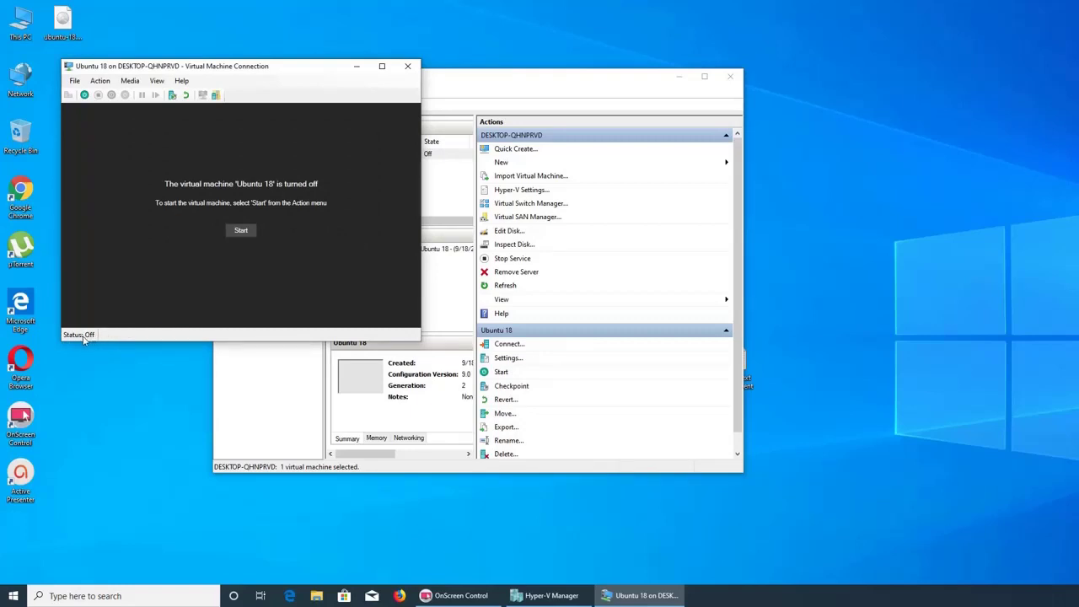
click(407, 66)
click(531, 272)
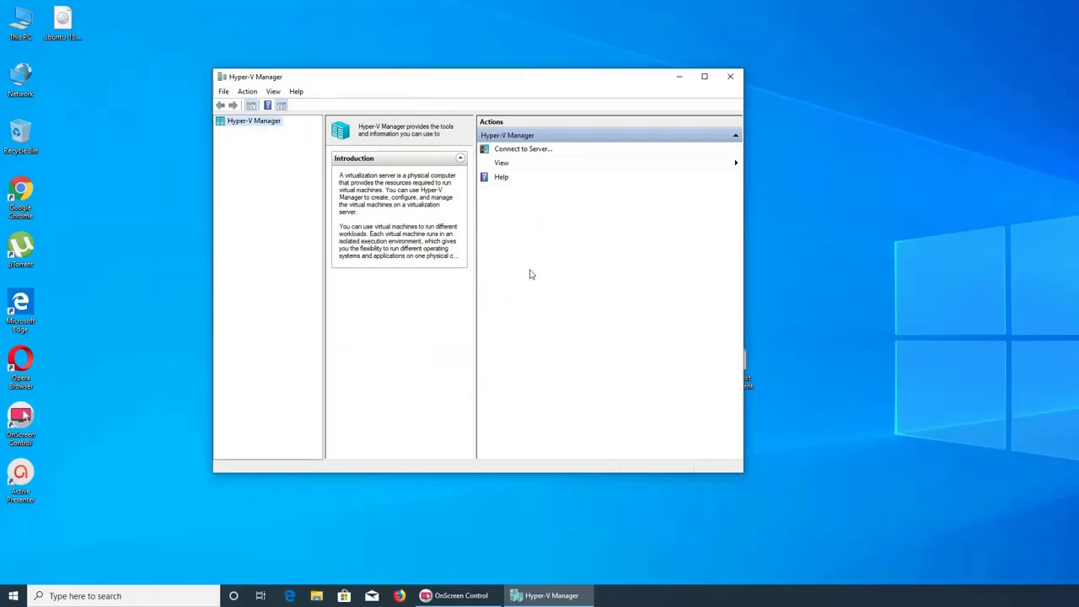
click(507, 135)
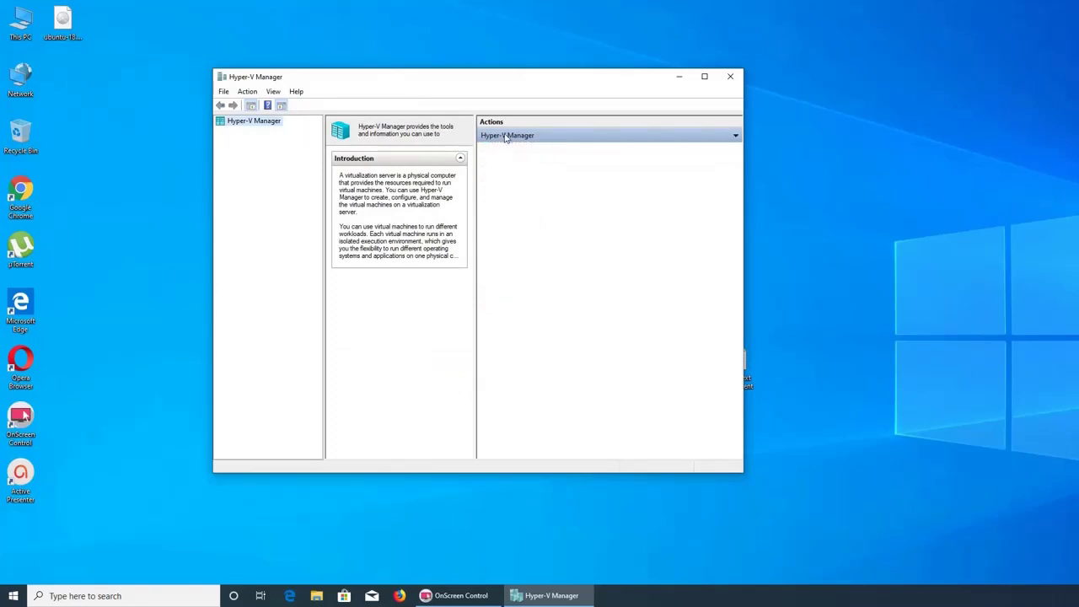
click(506, 137)
click(504, 151)
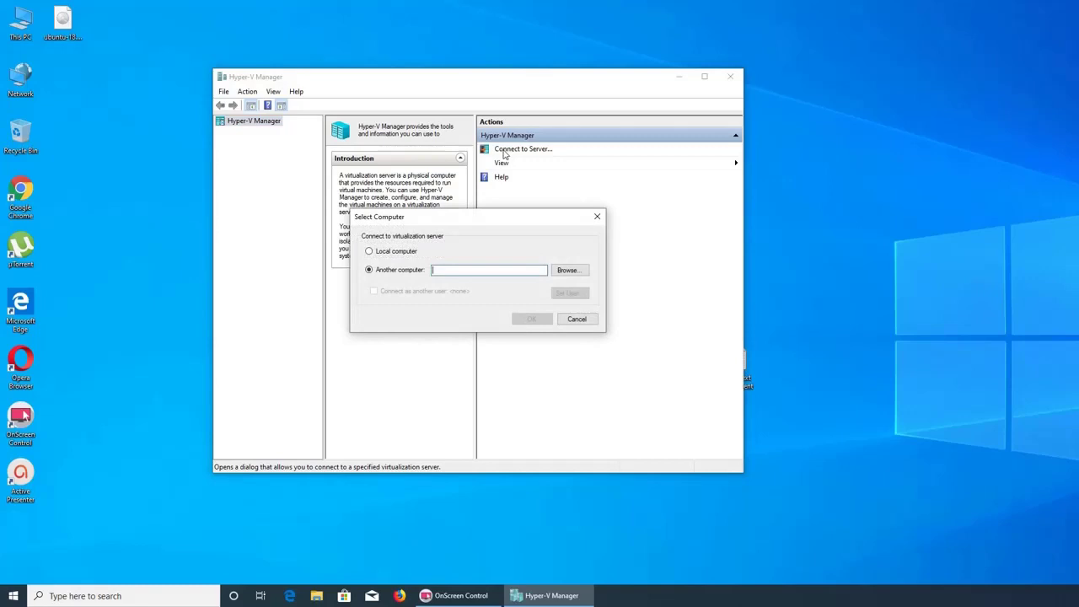
click(575, 319)
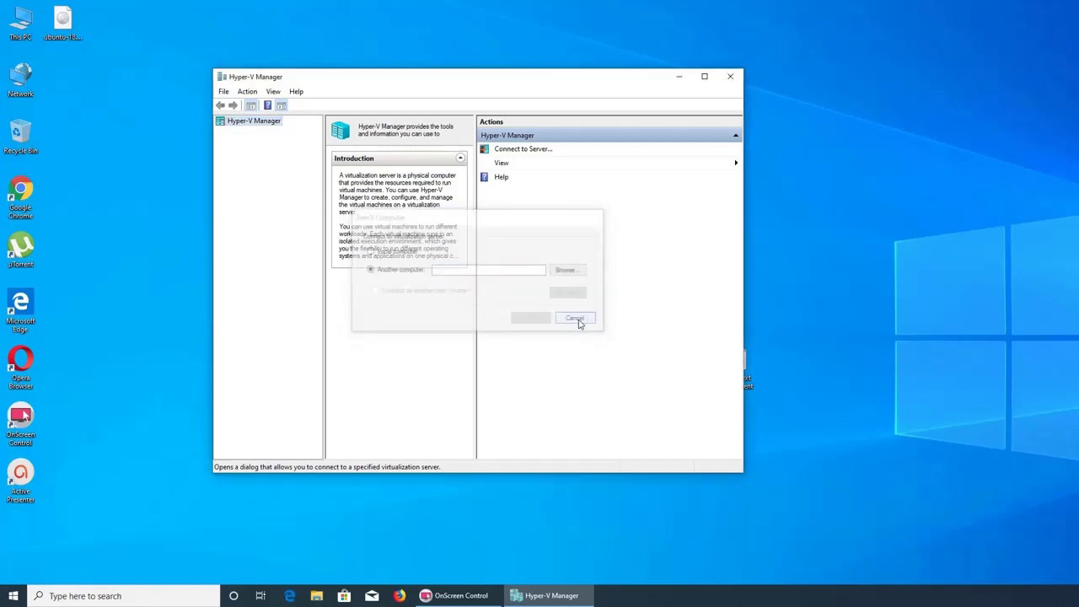
click(520, 166)
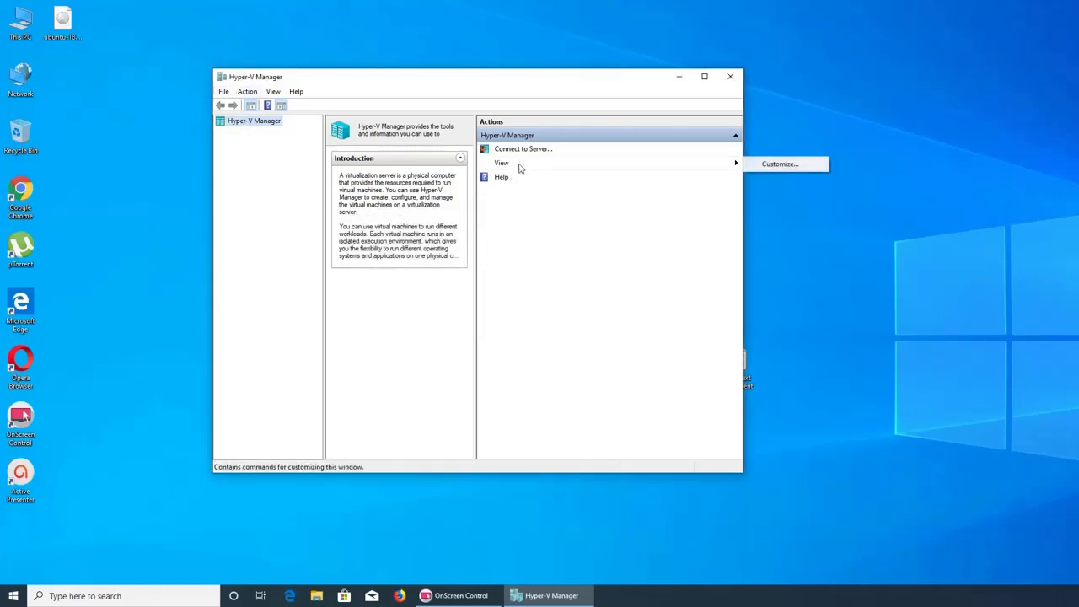
click(224, 94)
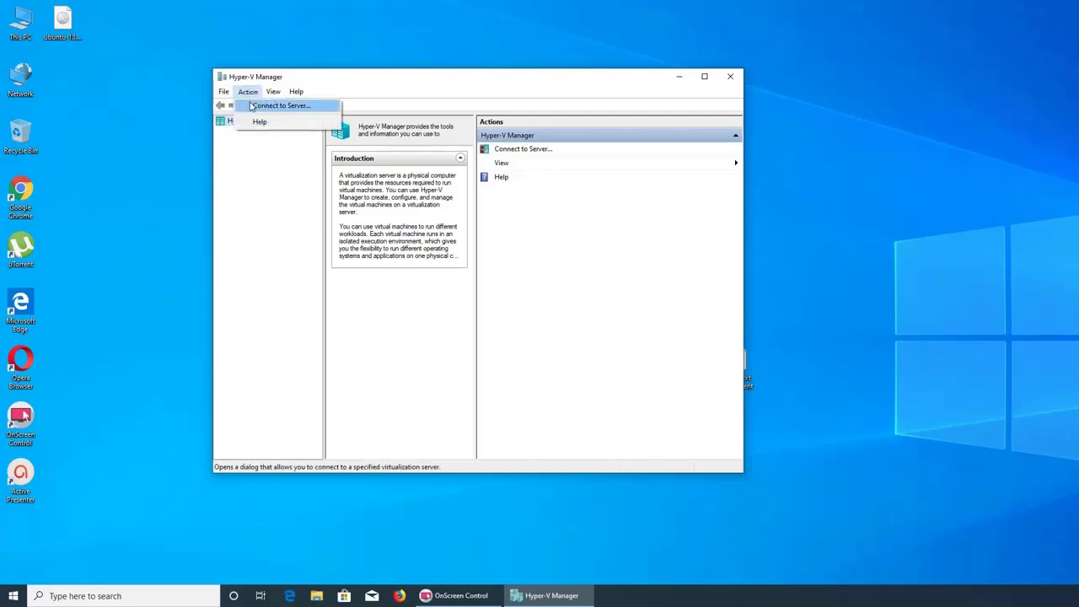
click(254, 105)
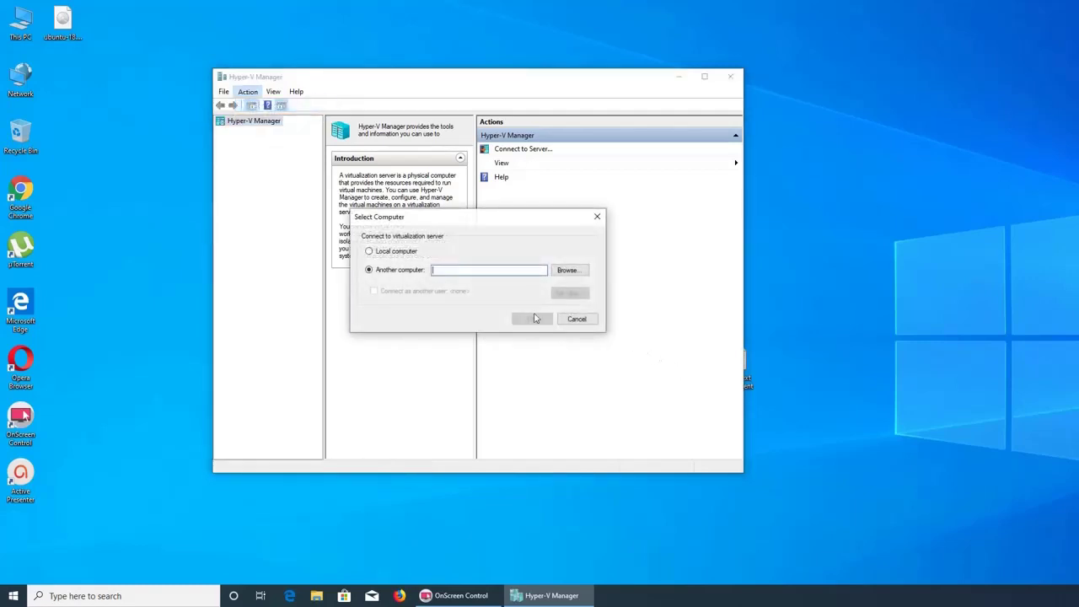
click(408, 252)
click(528, 321)
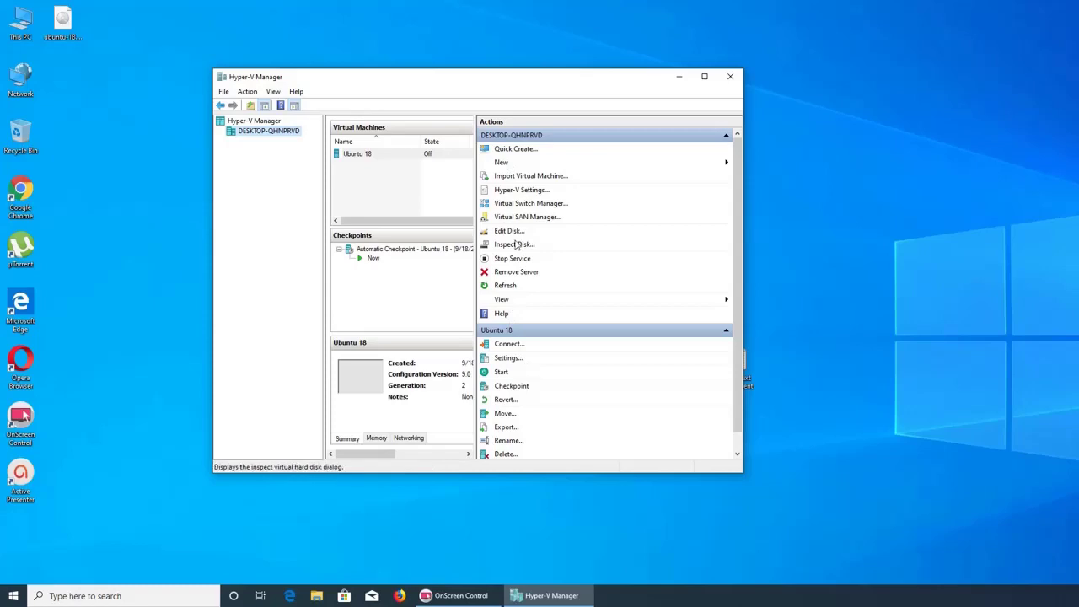
Step: Delete the Ubuntu 18 virtual machine from the Actions pane and confirm the deletion
click(543, 333)
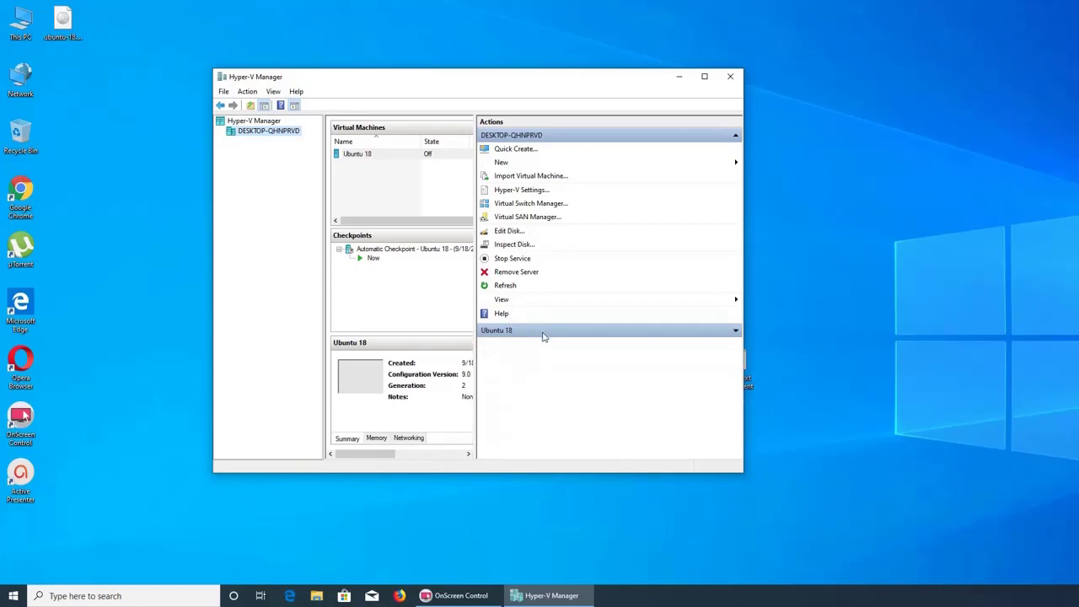
click(544, 334)
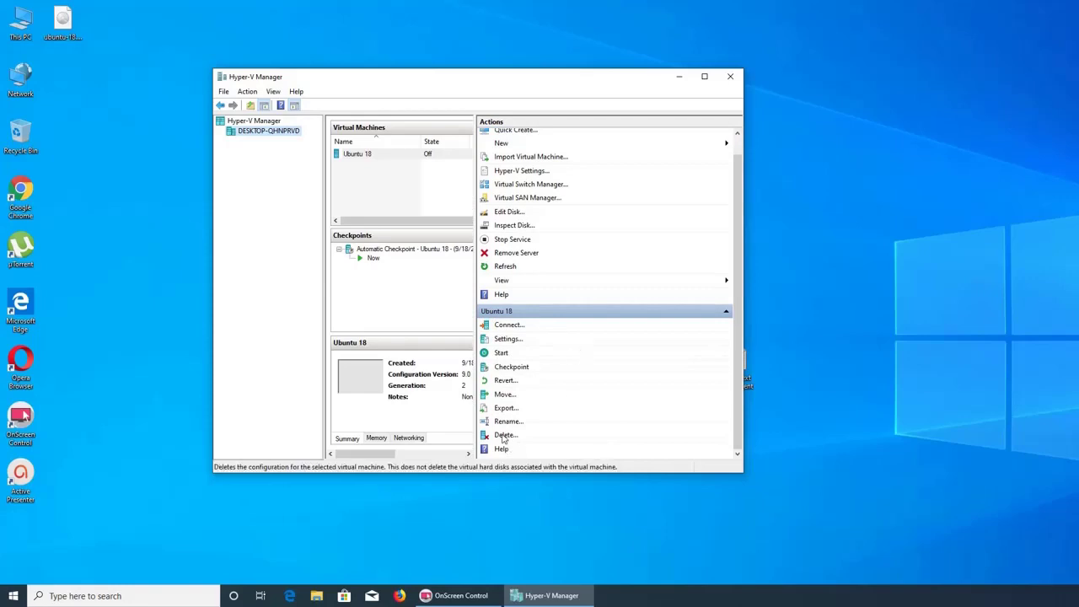
click(504, 435)
click(499, 284)
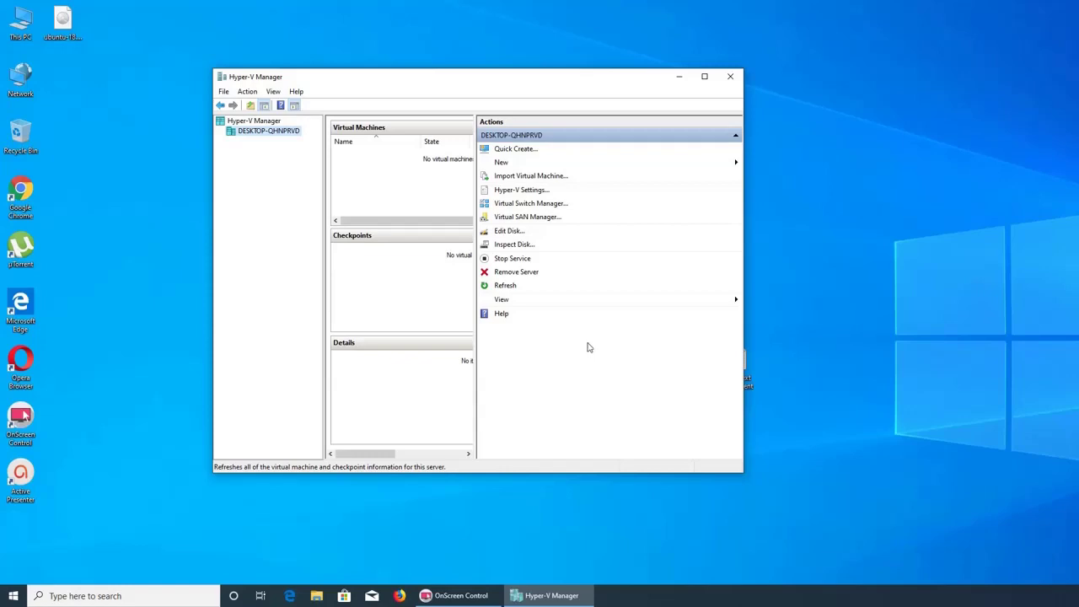
Step: Start a new virtual machine named Ubuntu 18, Generation 1, with 2048 MB memory
click(500, 165)
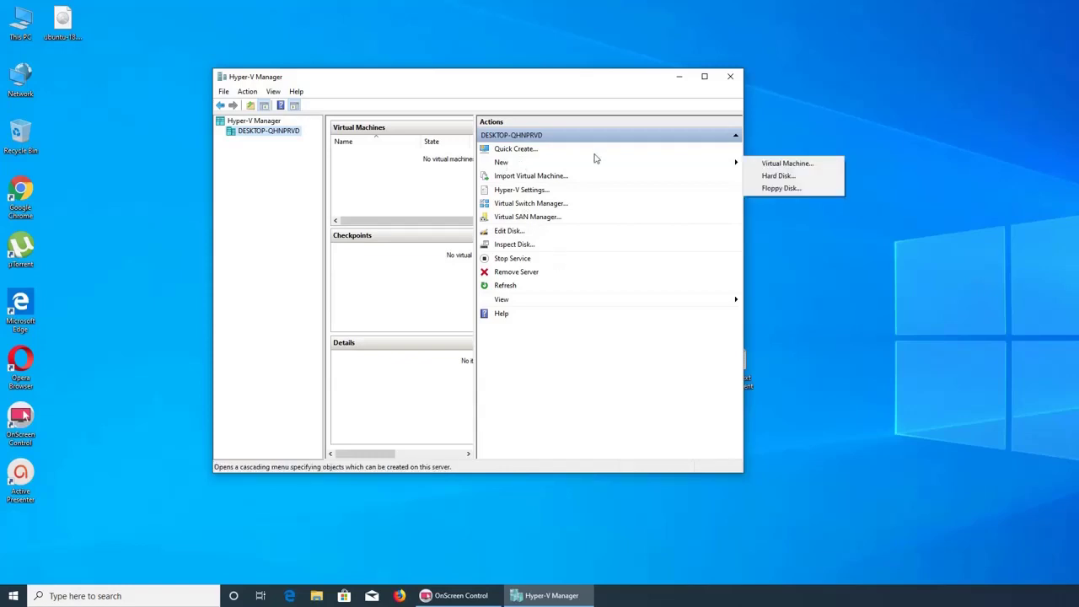
click(780, 164)
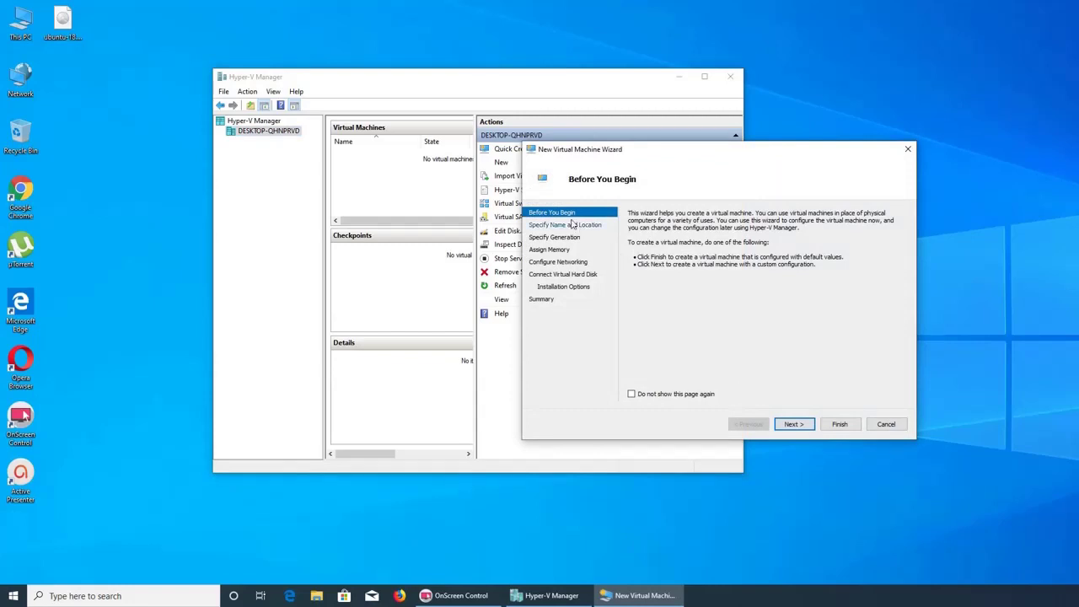
click(794, 424)
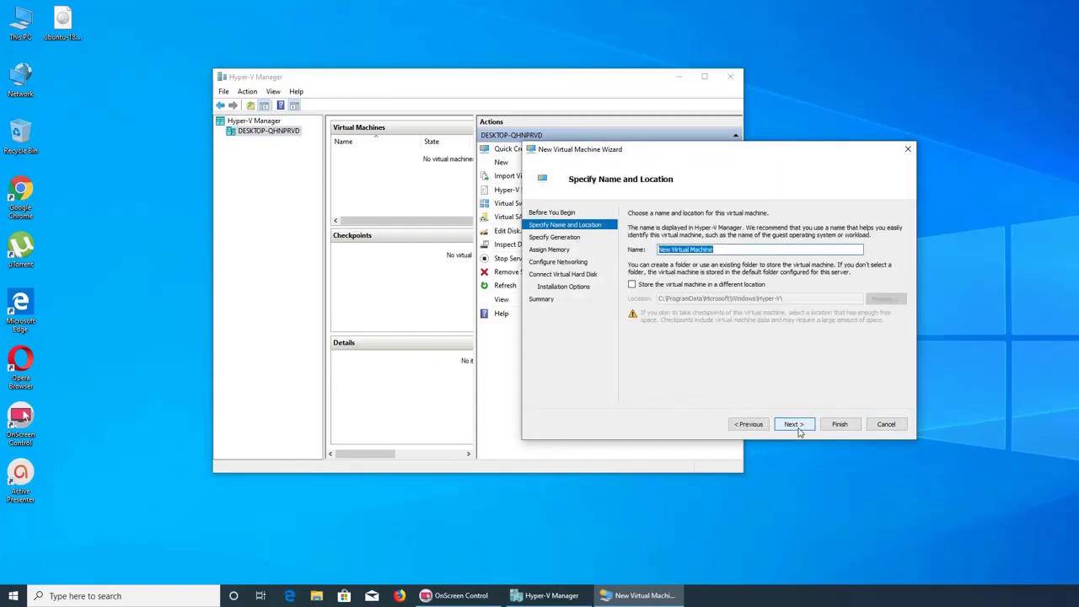
text(Ubuntu 18)
click(794, 424)
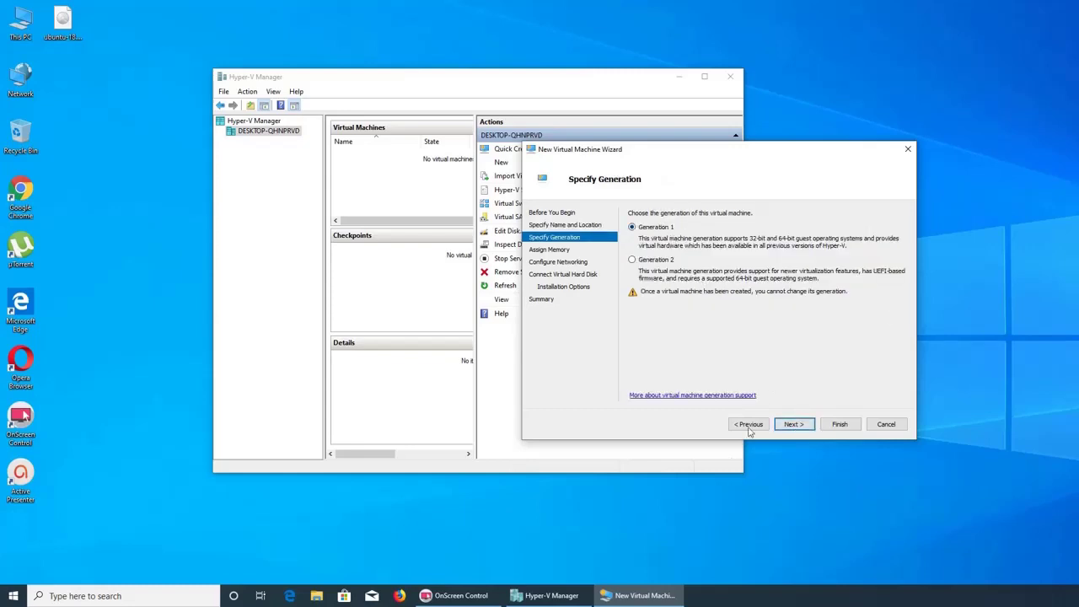
click(805, 430)
click(803, 428)
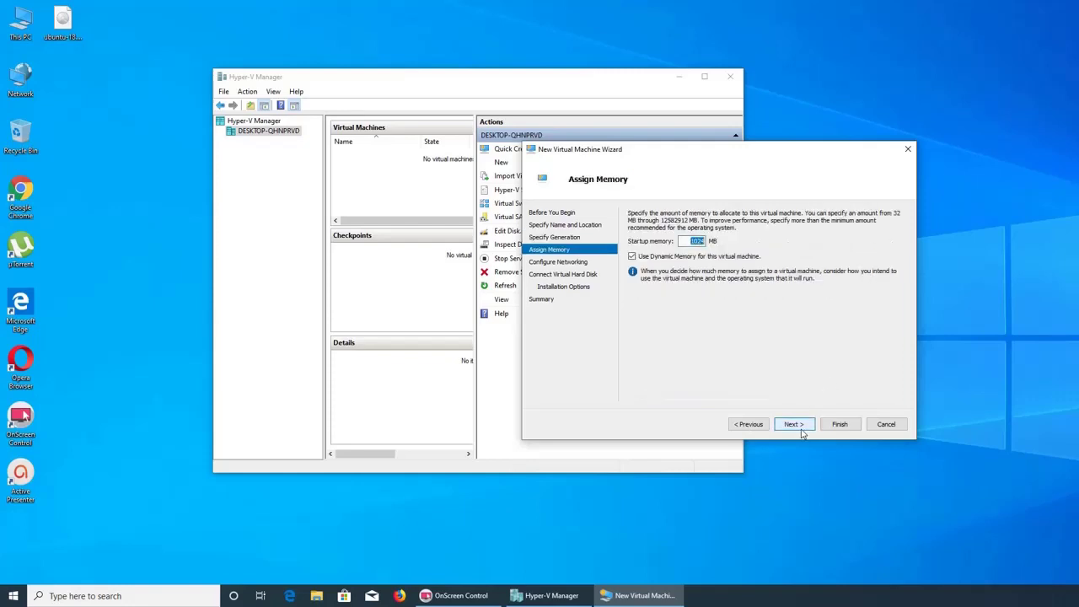
text(2048)
click(802, 428)
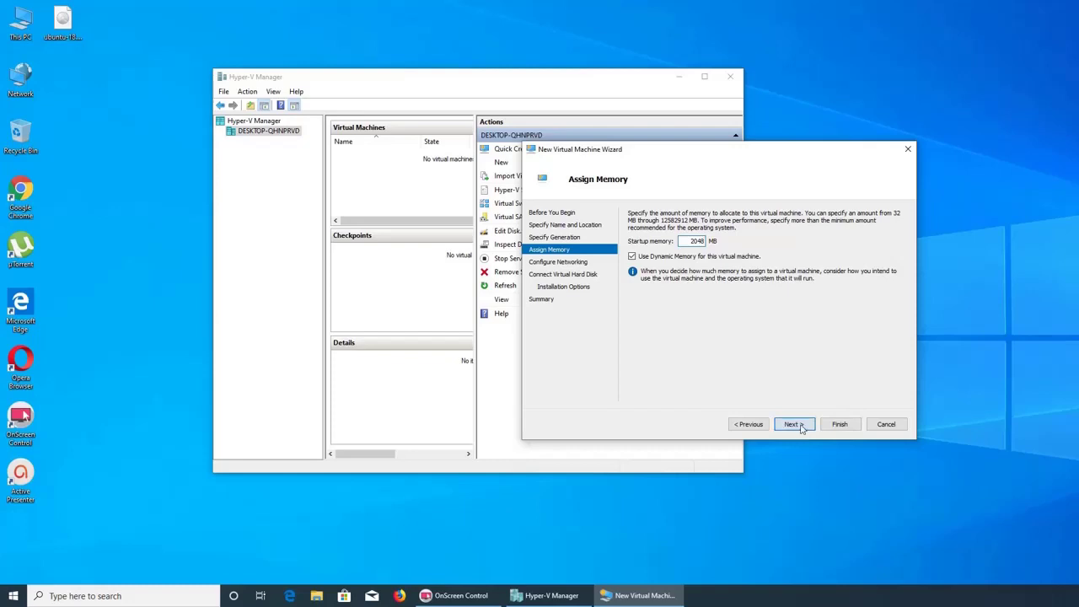
Step: Connect the new machine's network adapter to the Default Switch
click(742, 236)
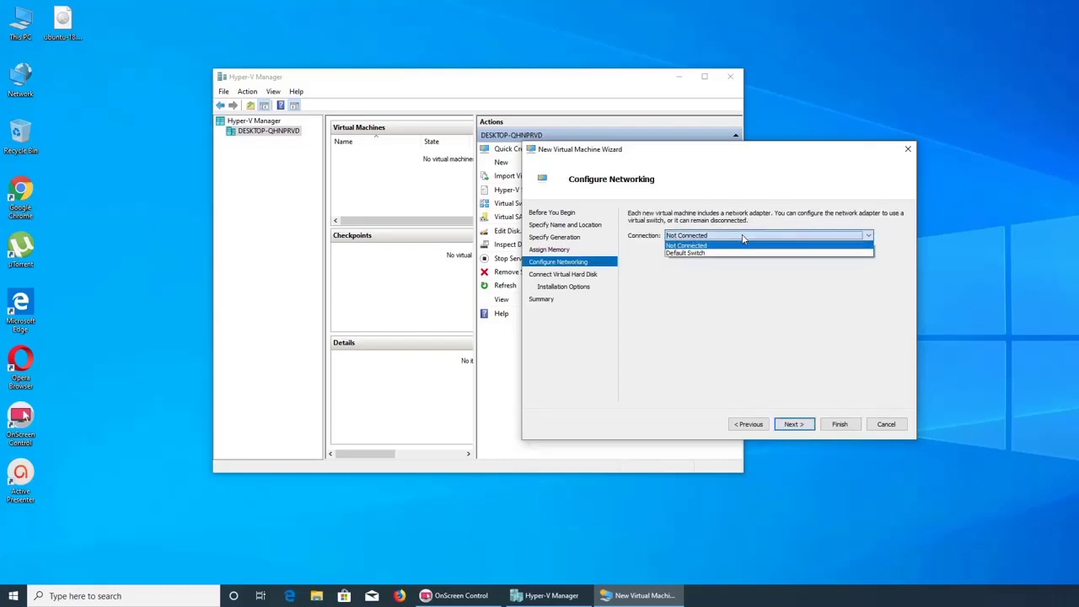
click(742, 239)
click(740, 236)
click(721, 262)
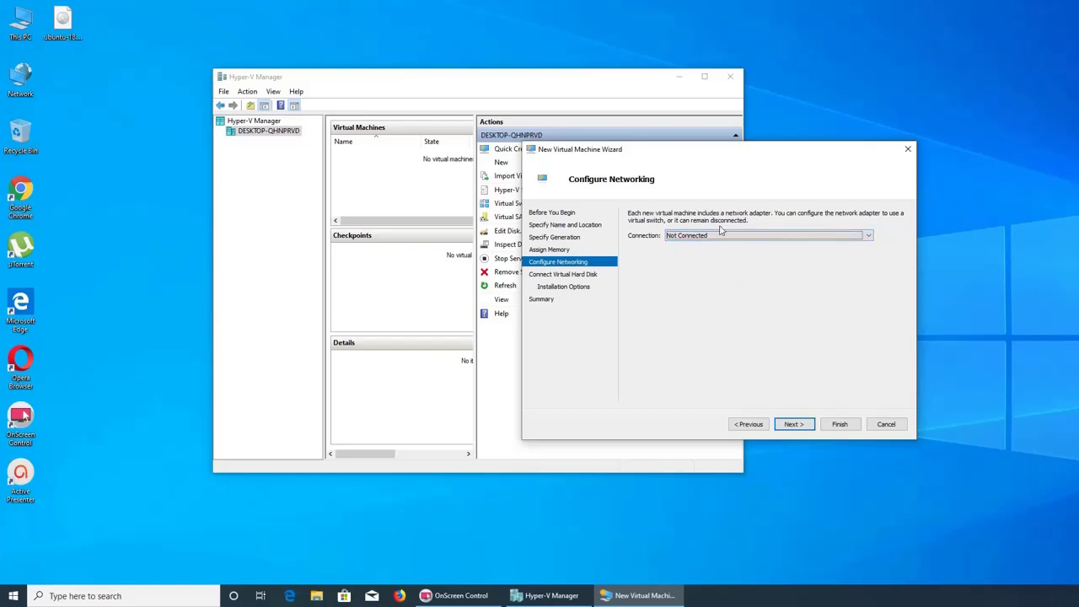
click(718, 235)
click(717, 255)
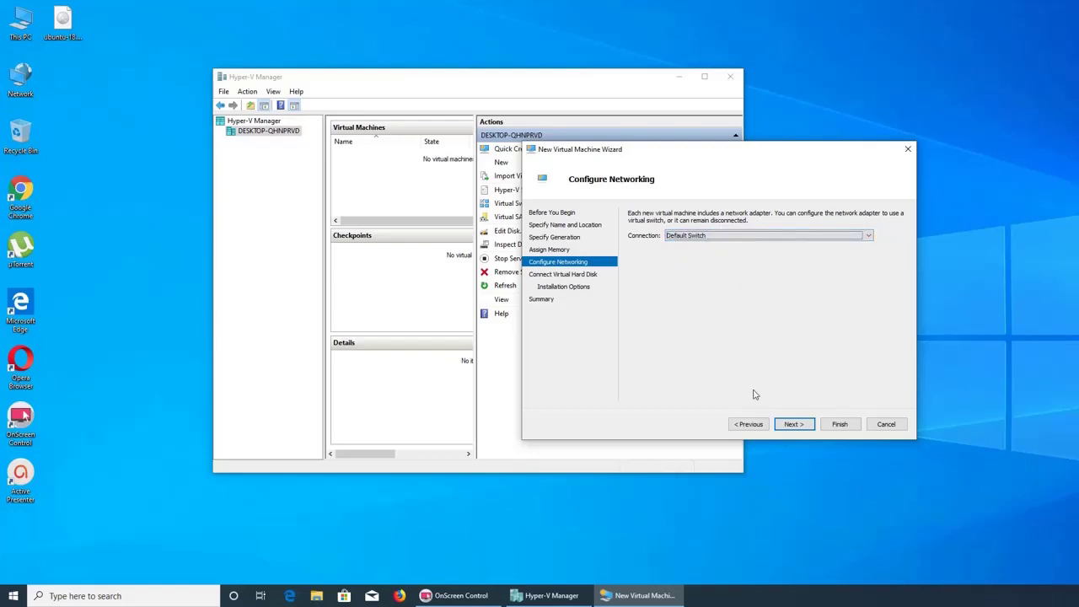
Step: Set the Ubuntu ISO image as the install disc and finish the wizard
click(792, 424)
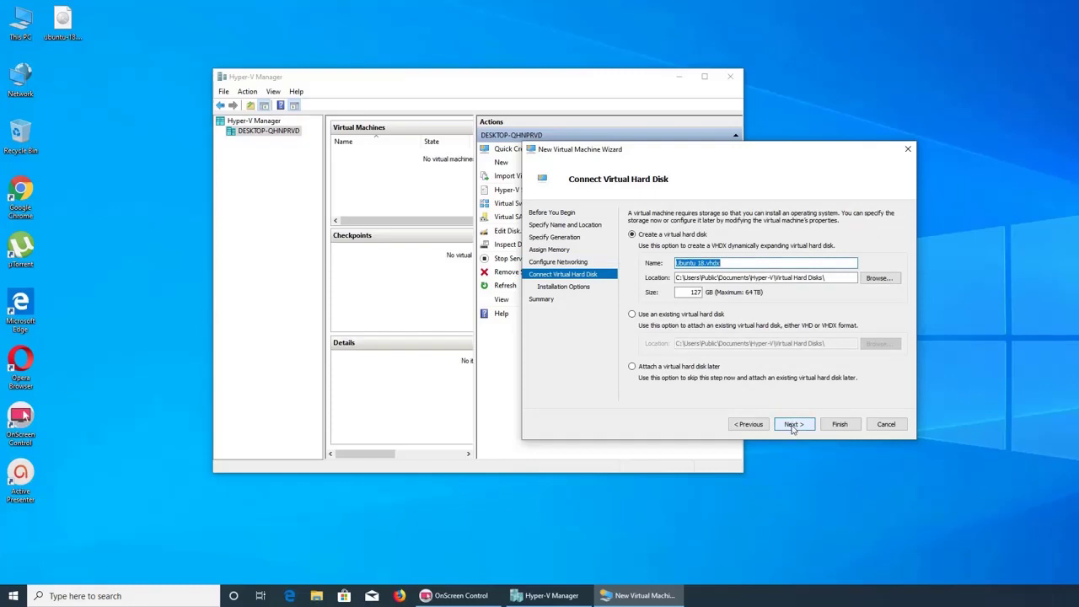
click(792, 425)
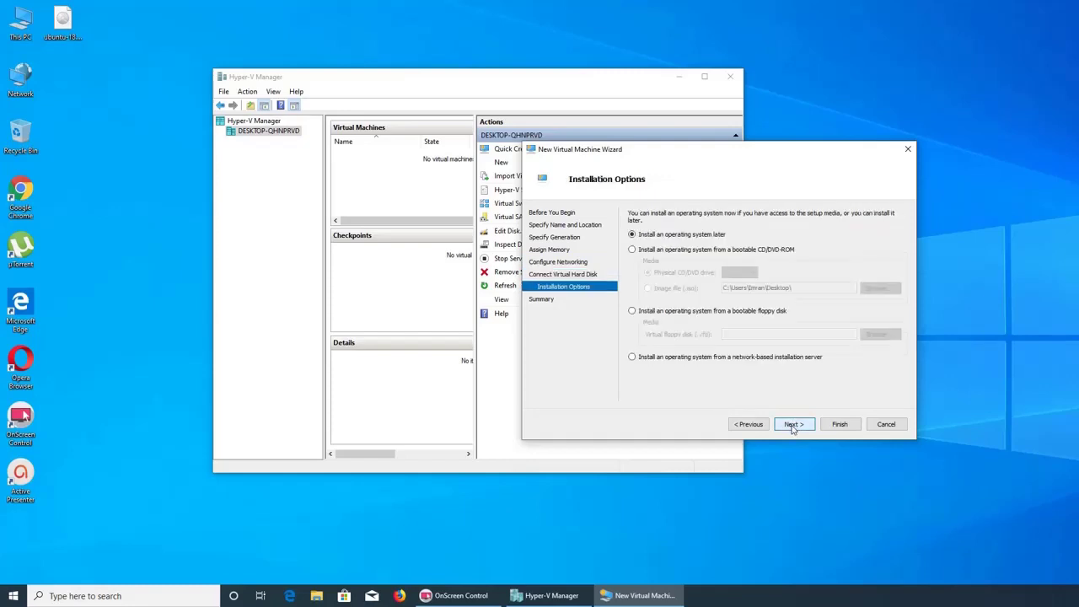
click(668, 251)
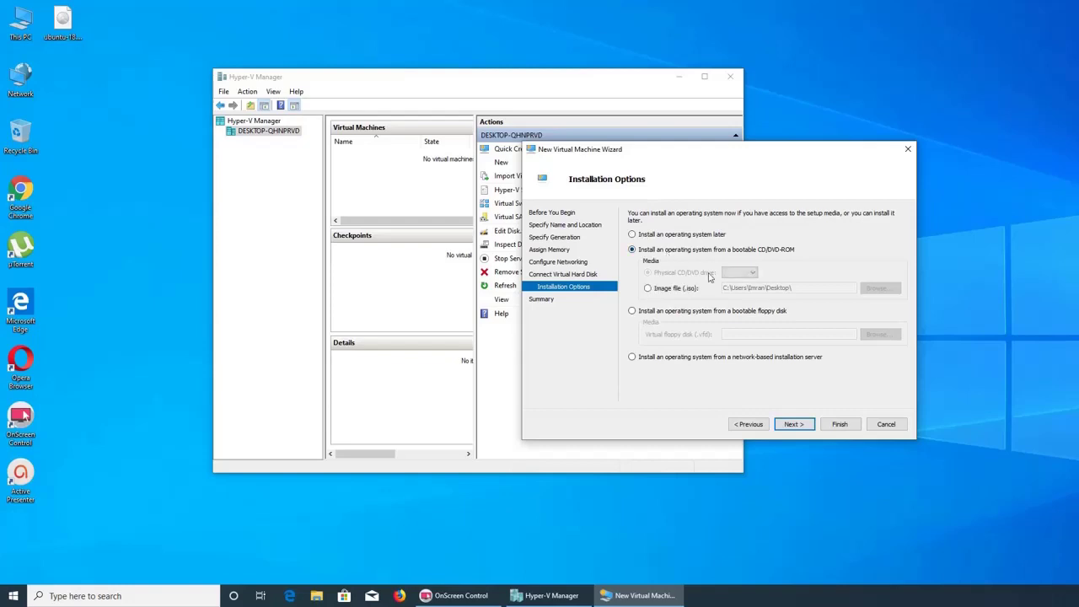
click(669, 293)
click(880, 288)
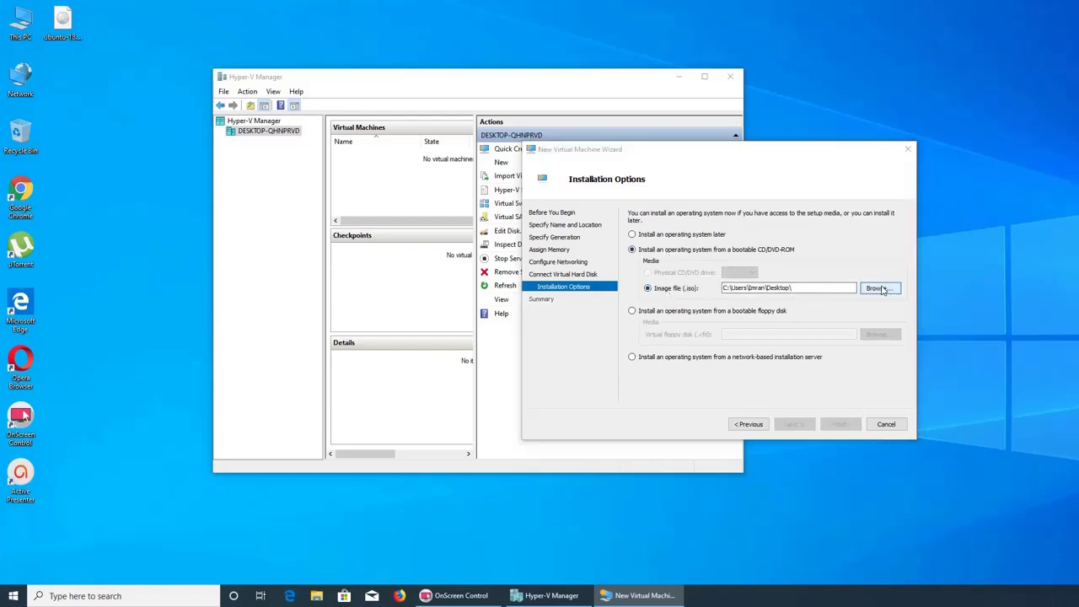
double_click(716, 238)
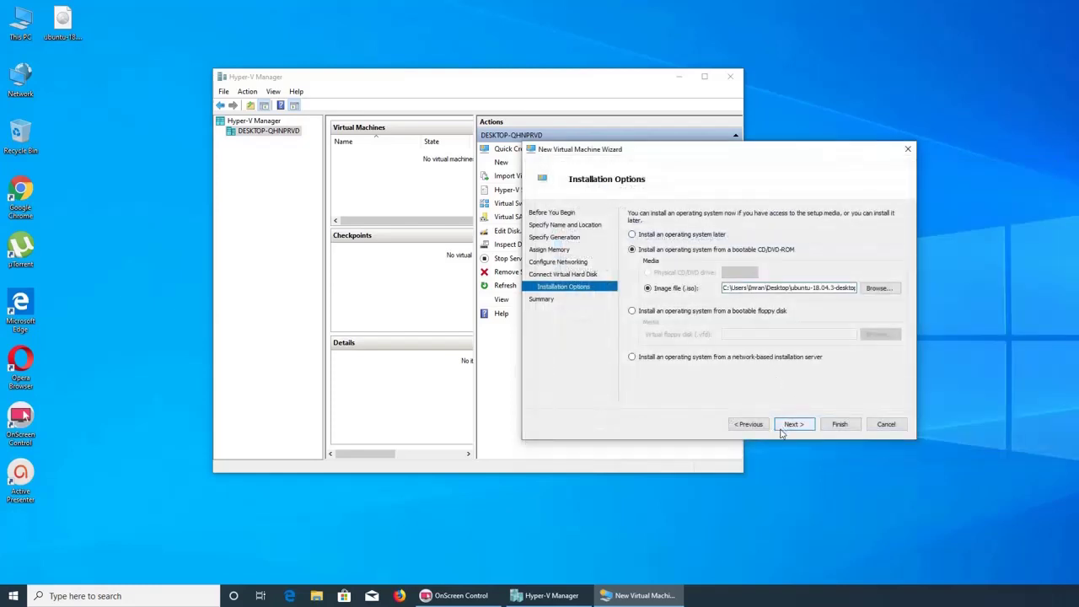
click(789, 425)
click(834, 424)
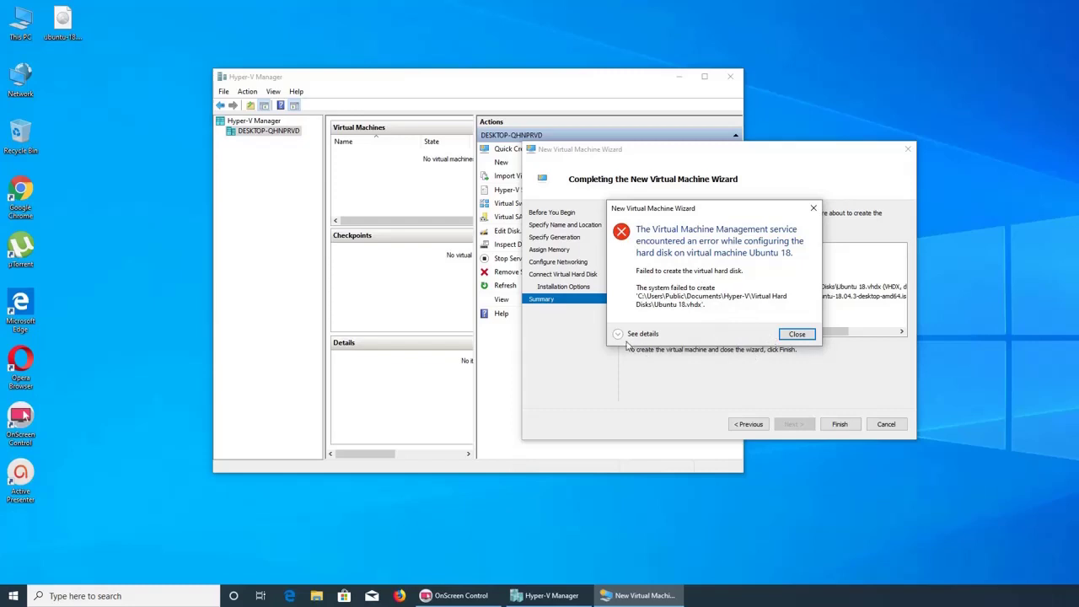
Step: Dismiss the disk-creation error and finish the wizard with the disk renamed Ubuntu 18a.vhdx
click(622, 337)
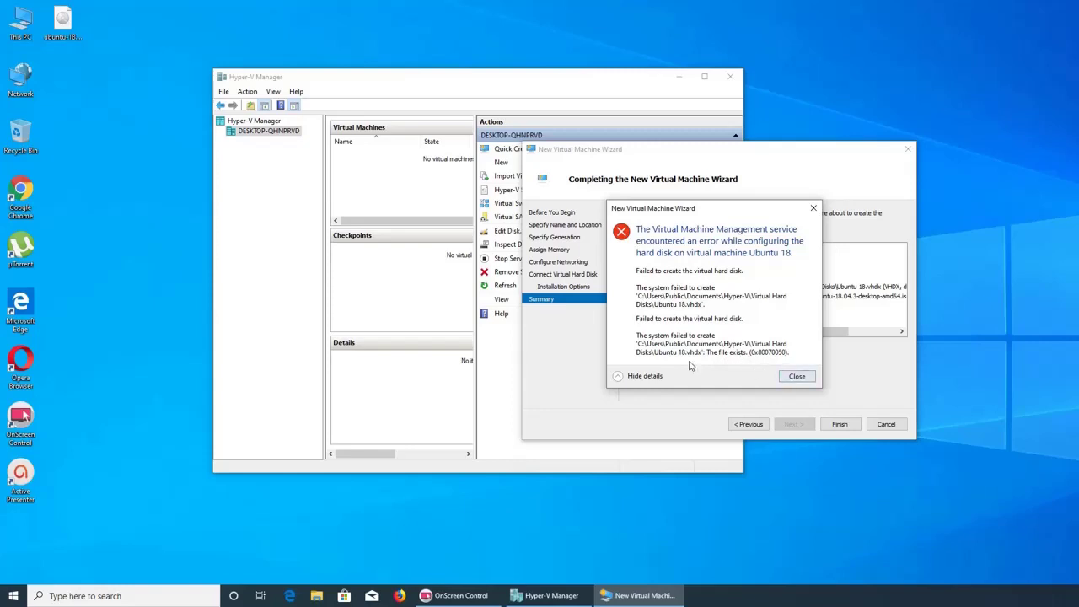
click(788, 375)
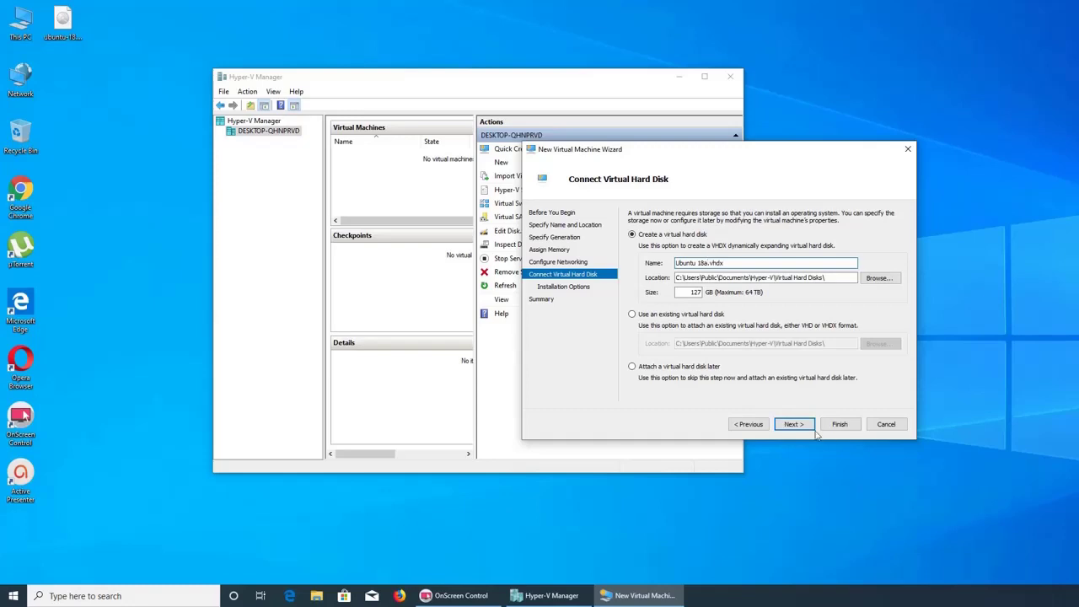
click(794, 425)
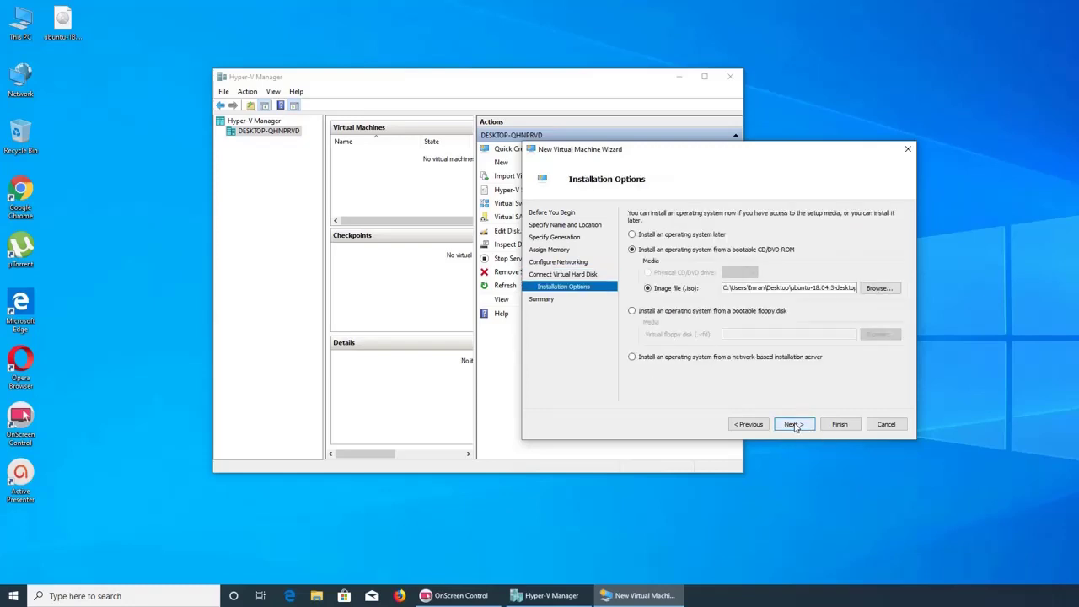
click(794, 425)
Step: Finish creating the Ubuntu 18 VM, try starting it, and view the hypervisor-not-running error details
click(843, 426)
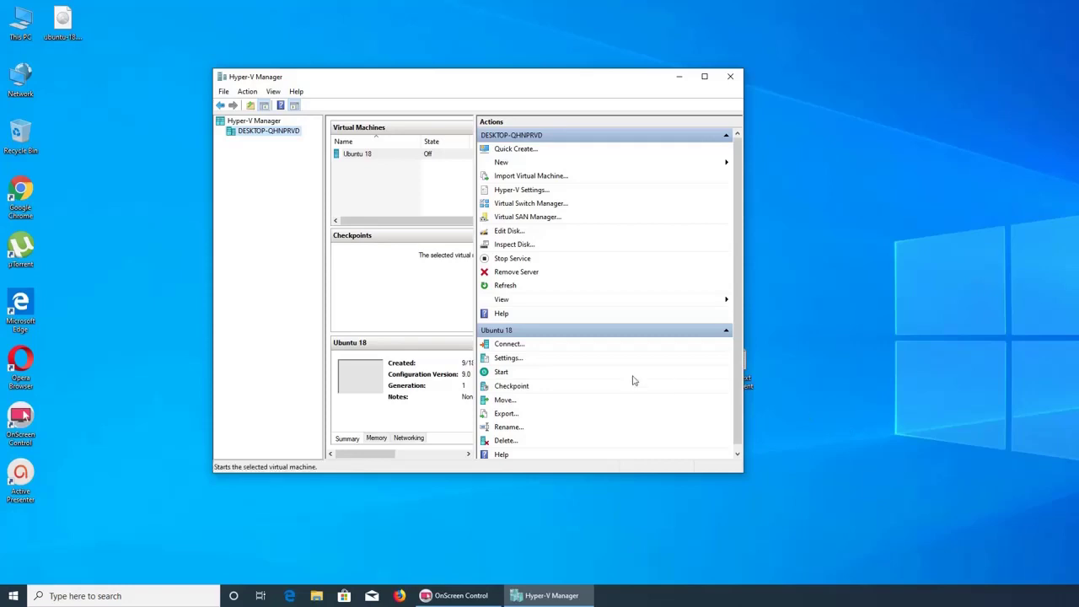
click(508, 343)
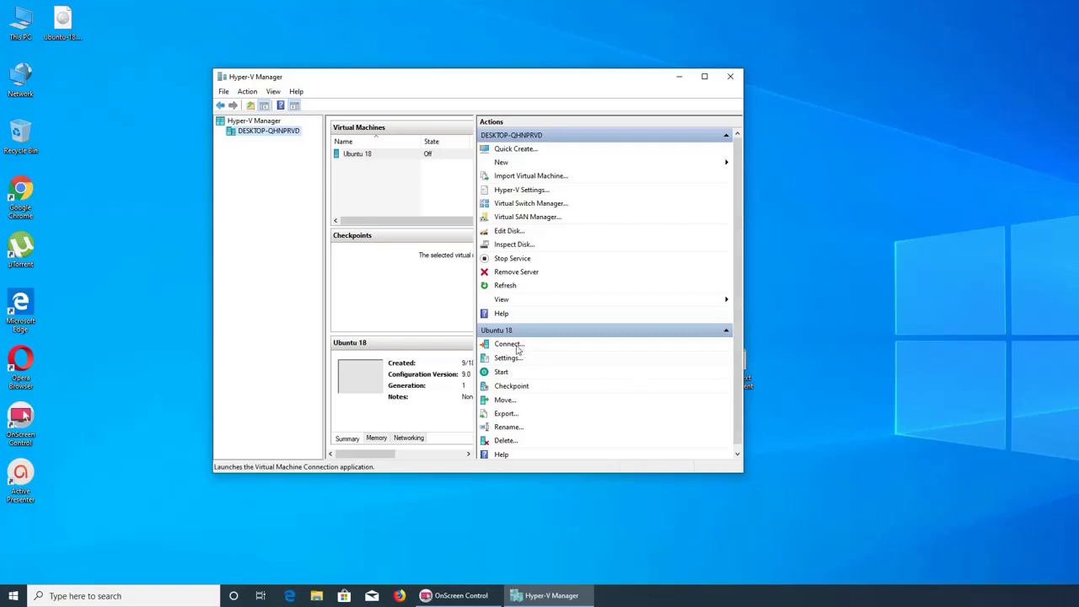
click(241, 231)
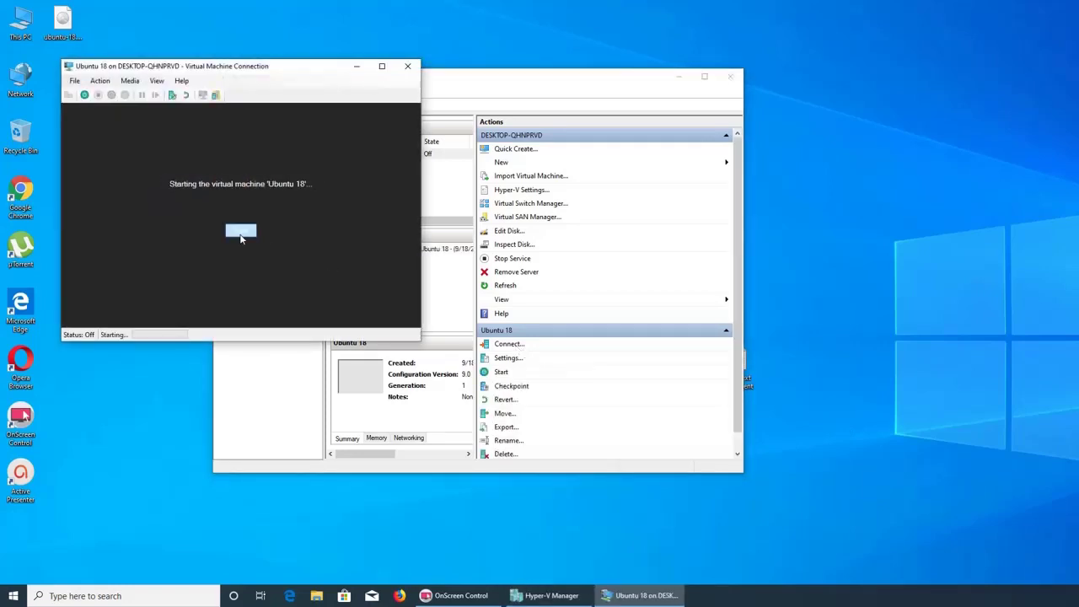
click(108, 237)
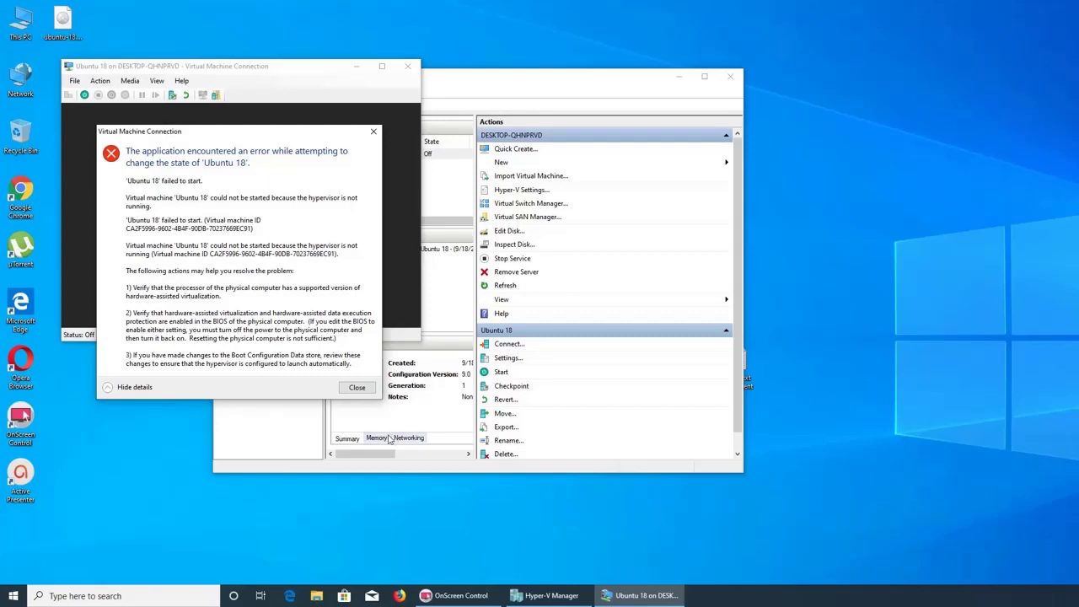
Step: Dismiss the startup error and close the Ubuntu 18 Virtual Machine Connection window
click(351, 389)
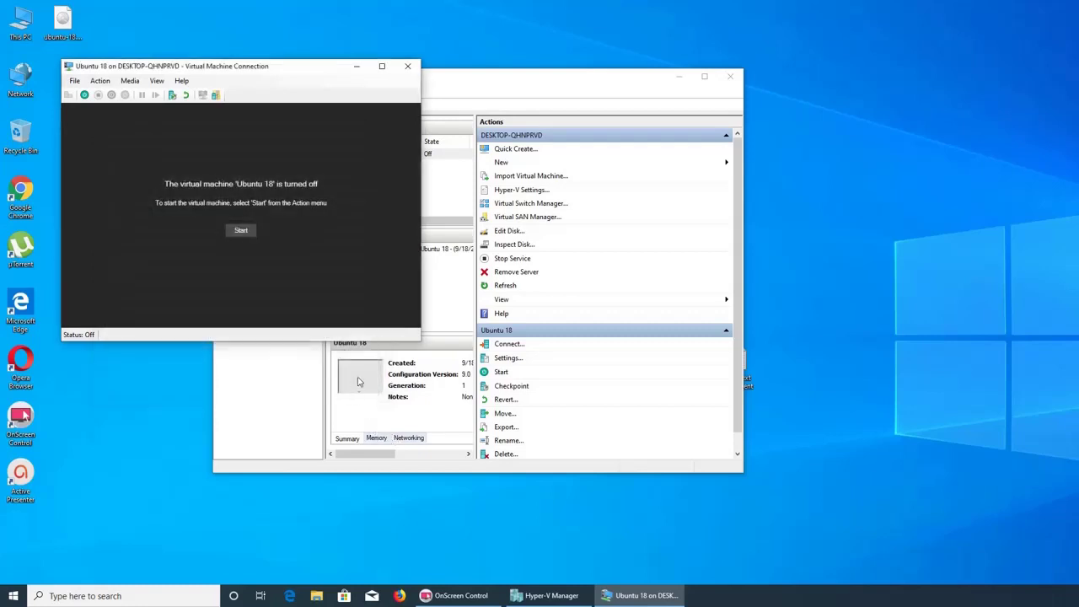
click(407, 67)
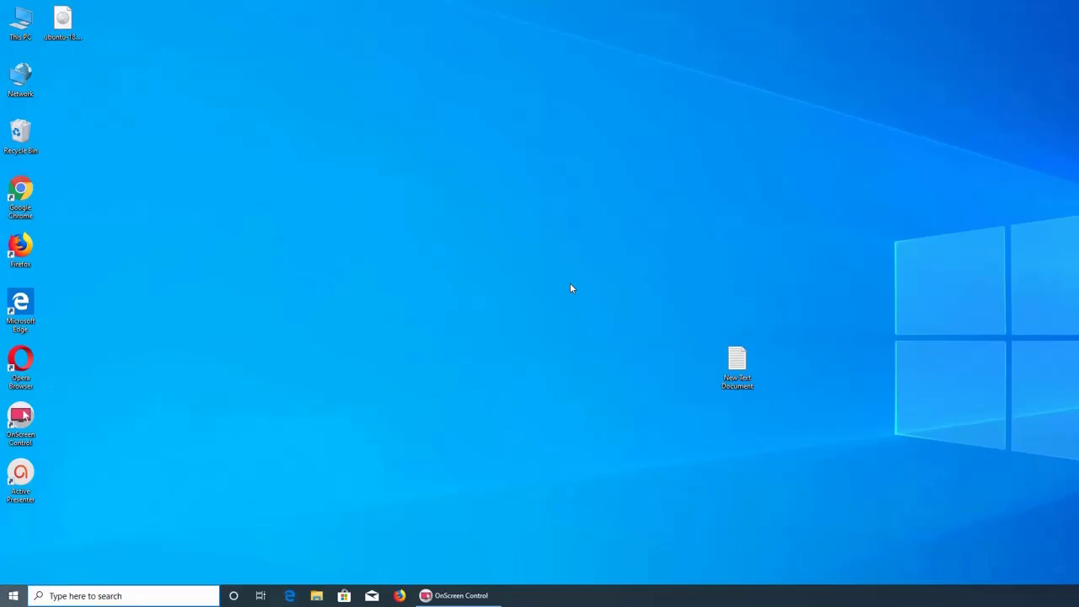
Step: Open System Information via msinfo, confirm all four Hyper-V requirements read Yes, then close it
key(super)
text(msinfo)
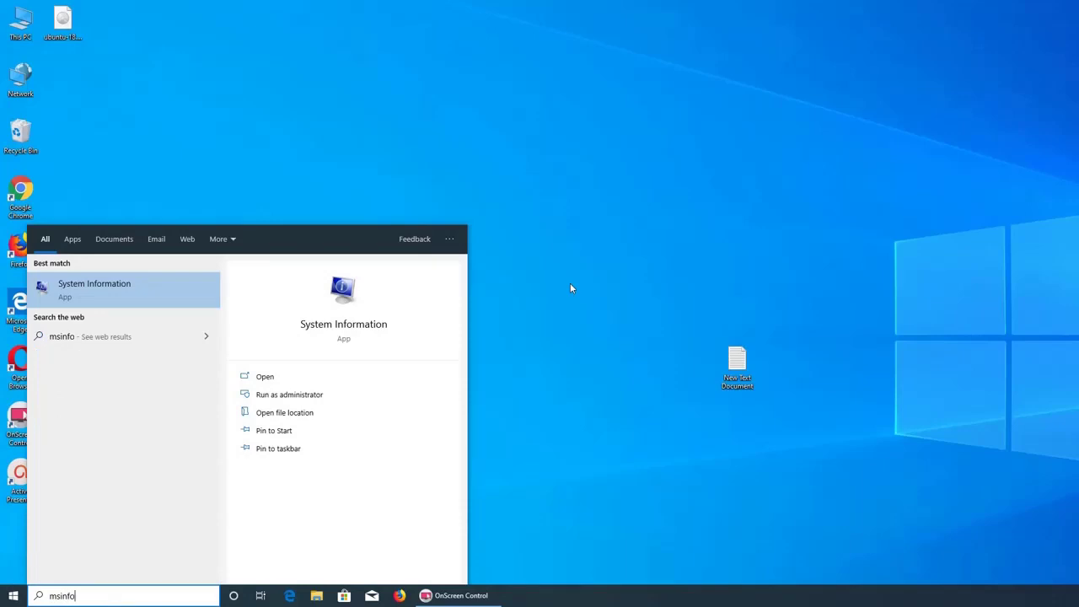
click(147, 295)
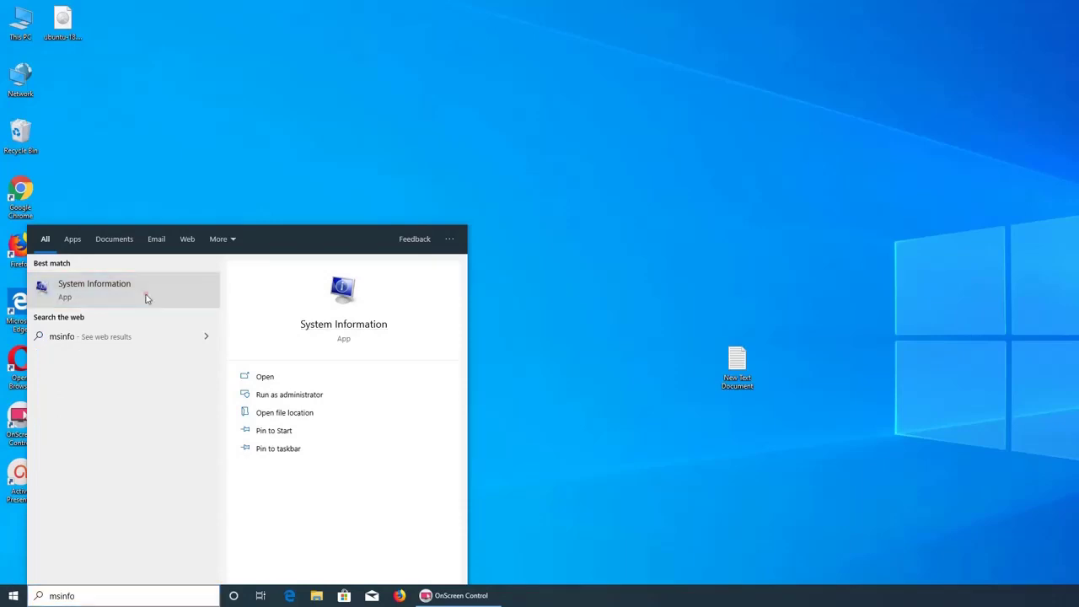
scroll(700, 460, down, 1)
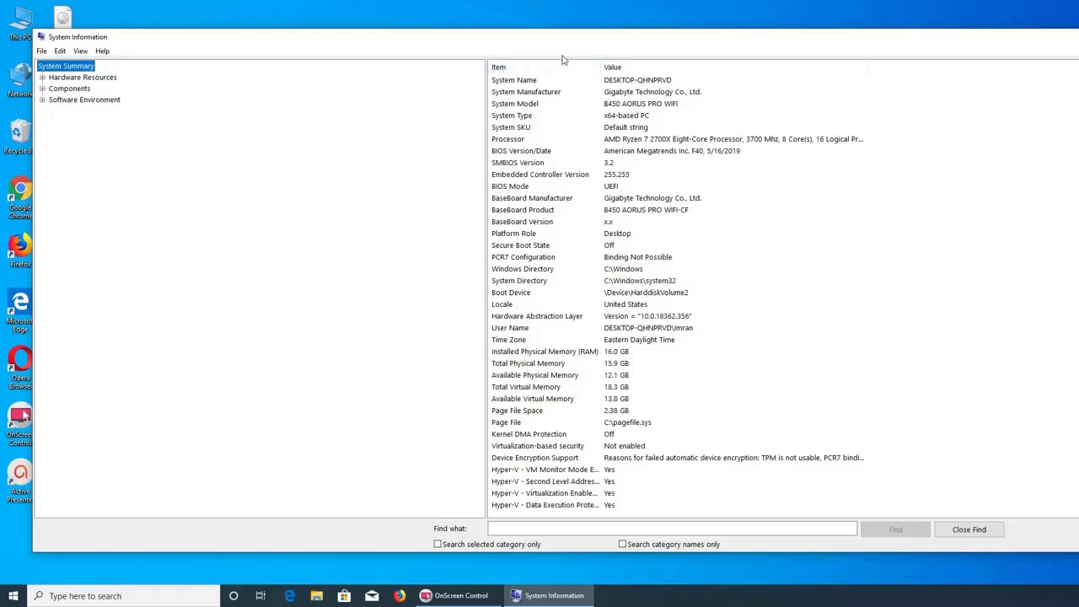
mouse_move(569, 45)
mouse_down()
mouse_move(494, 49)
mouse_move(568, 39)
mouse_up()
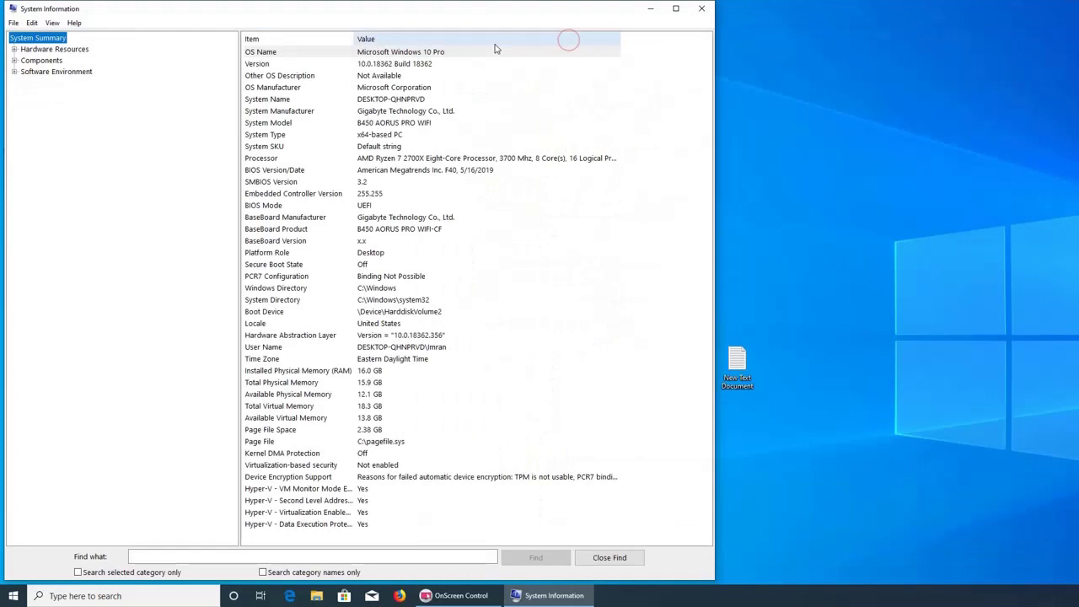
click(698, 13)
Step: Open Apps & features from the quick menu, then Programs and Features listing 13 installed programs
click(8, 597)
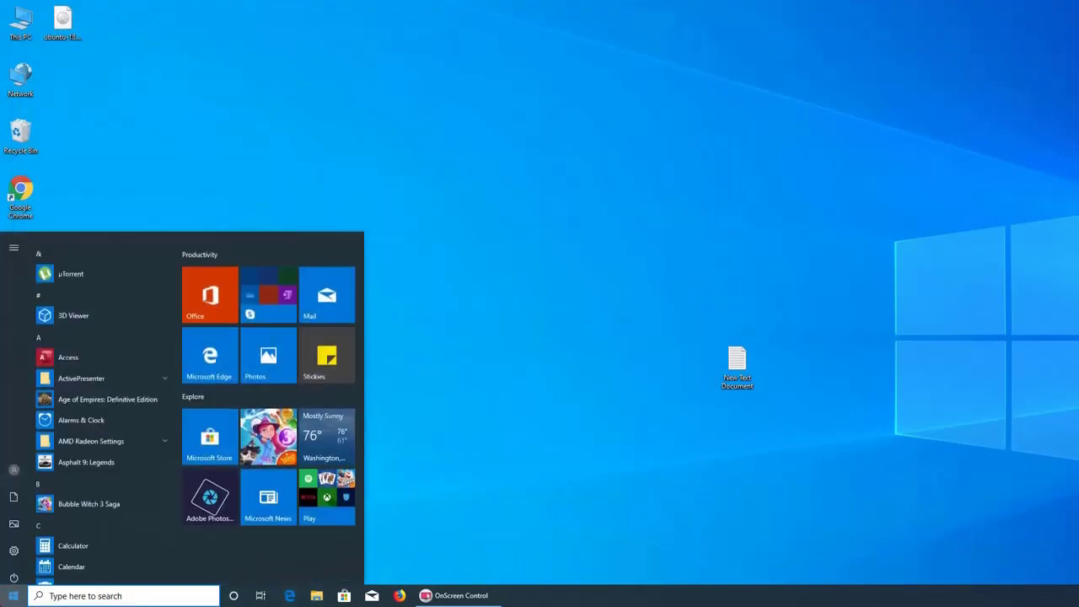
click(13, 570)
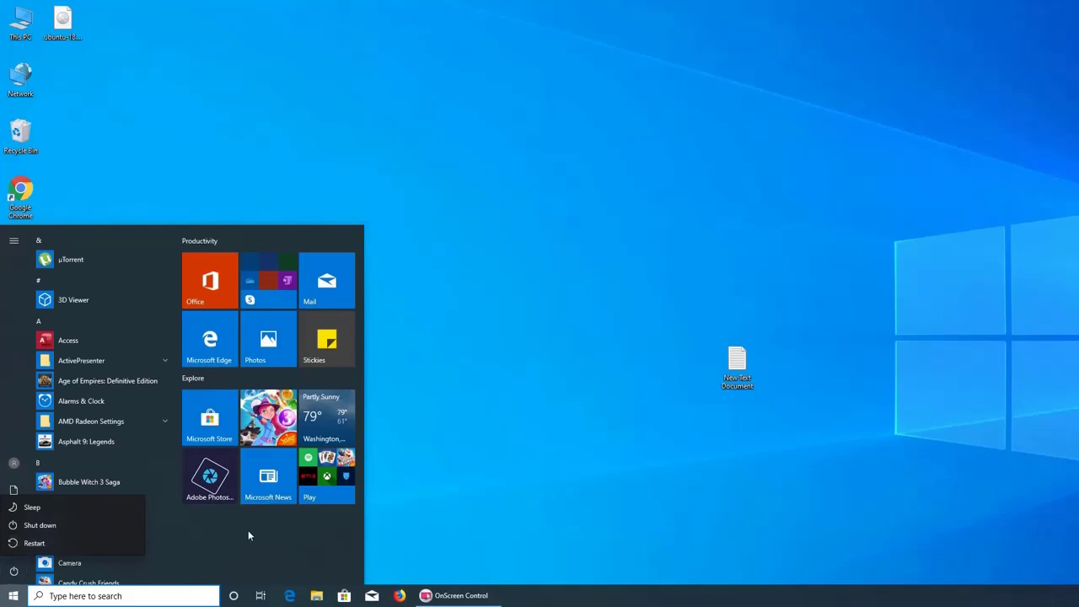
right_click(4, 597)
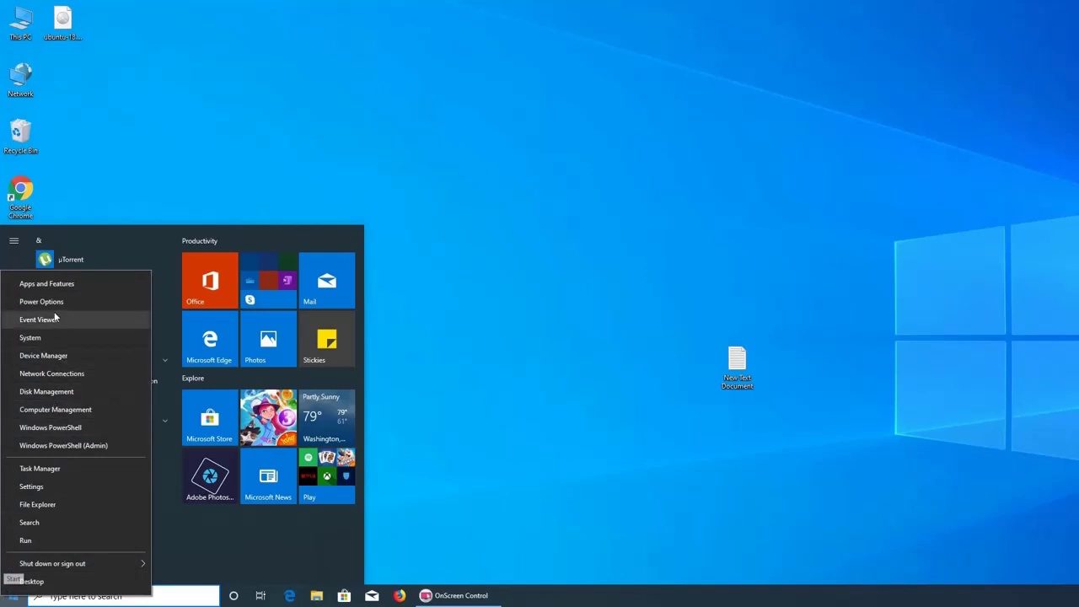
click(59, 283)
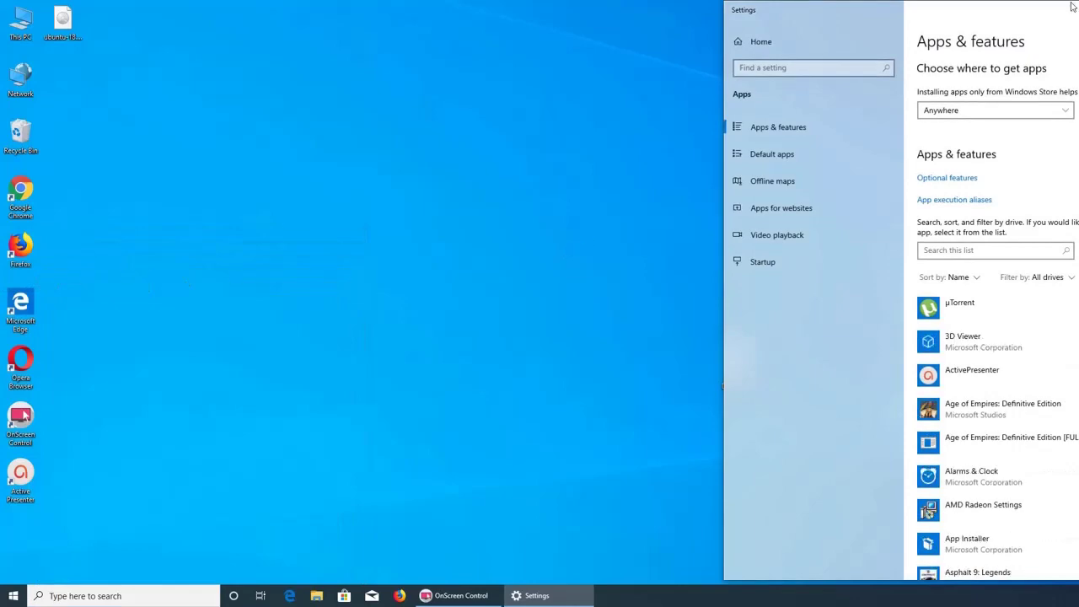
drag(1054, 10, 332, 10)
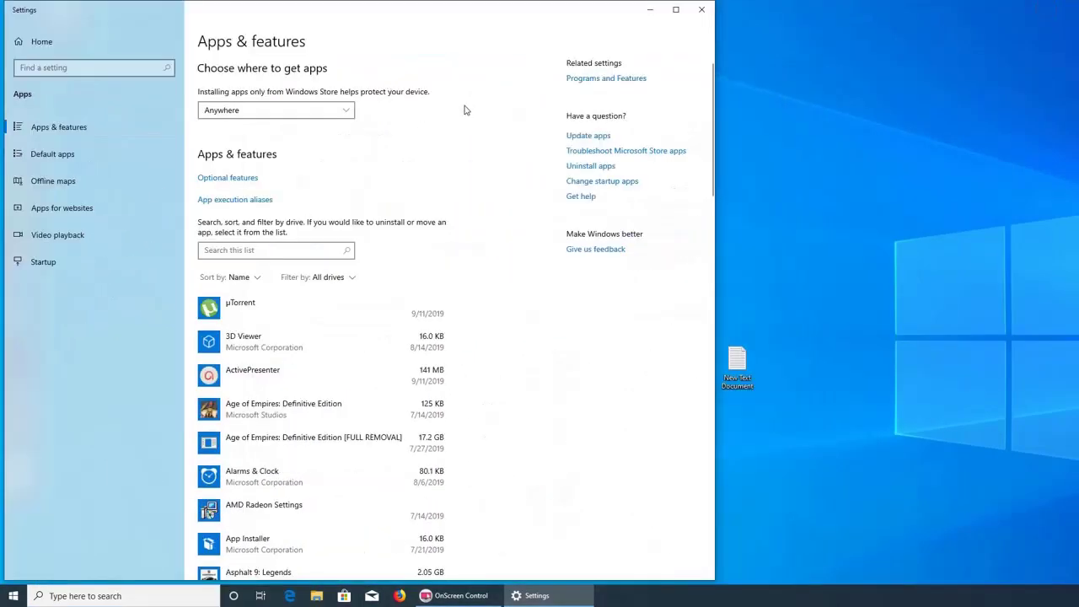
click(618, 78)
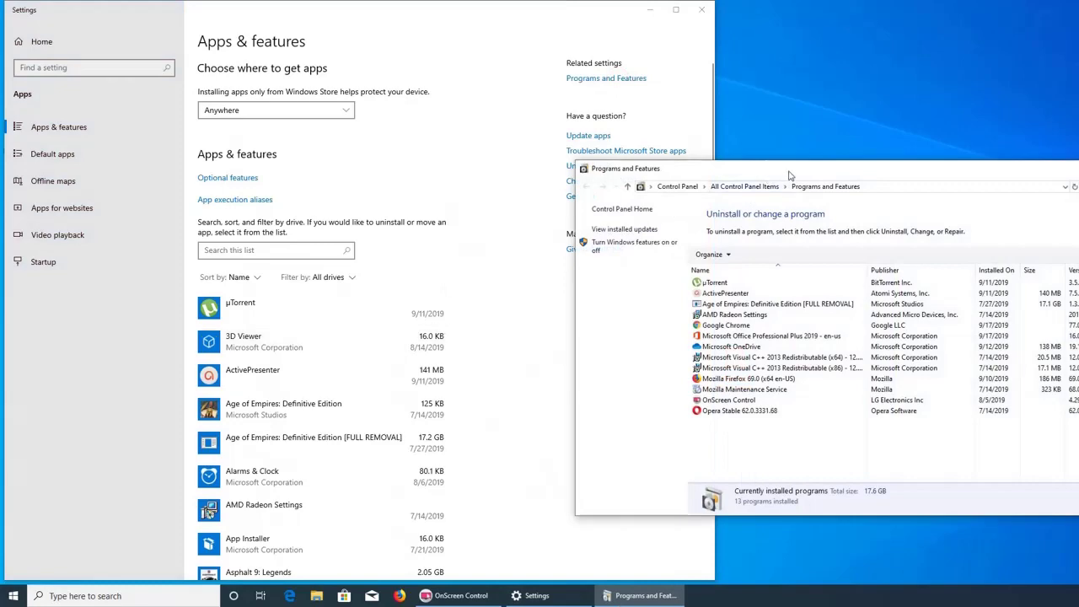
drag(789, 174, 333, 177)
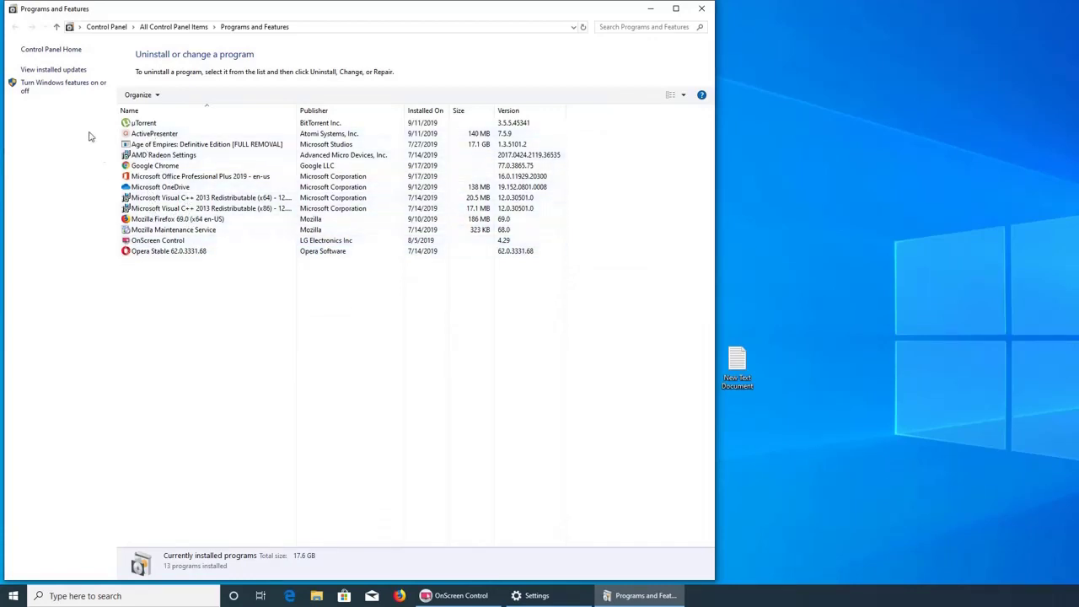
Step: In Windows Features, check Hyper-V with its Management Tools, Platform and Hypervisor sub-features
click(77, 86)
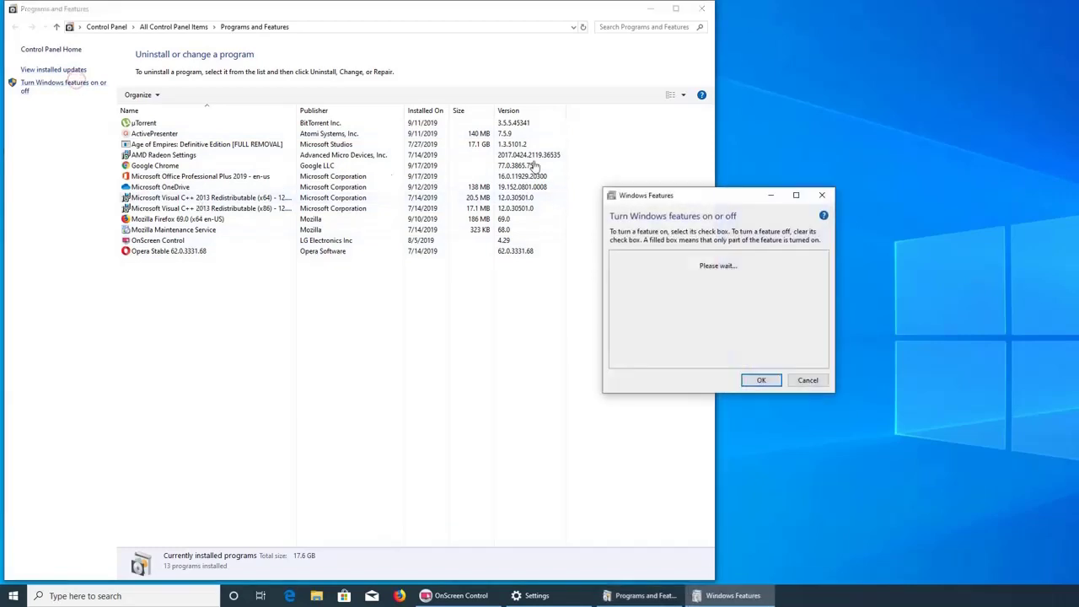
drag(681, 195, 503, 232)
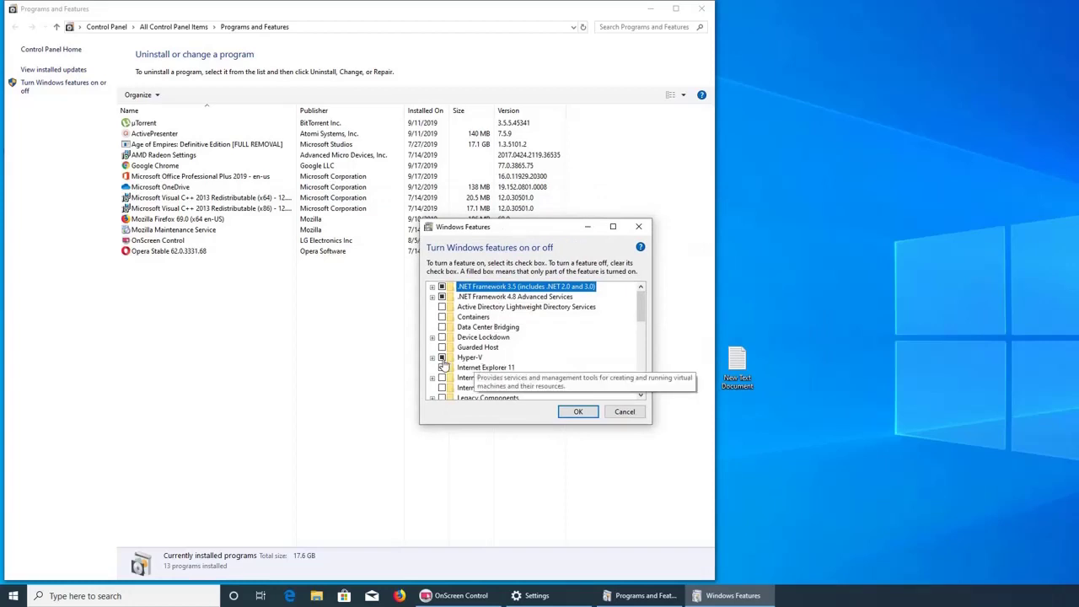
click(443, 362)
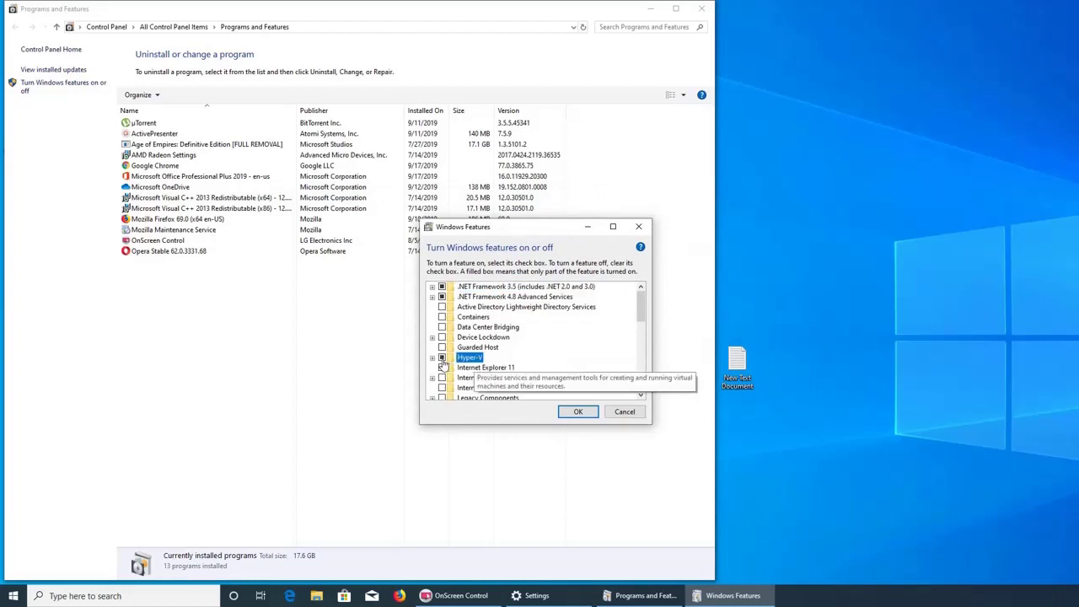
click(441, 348)
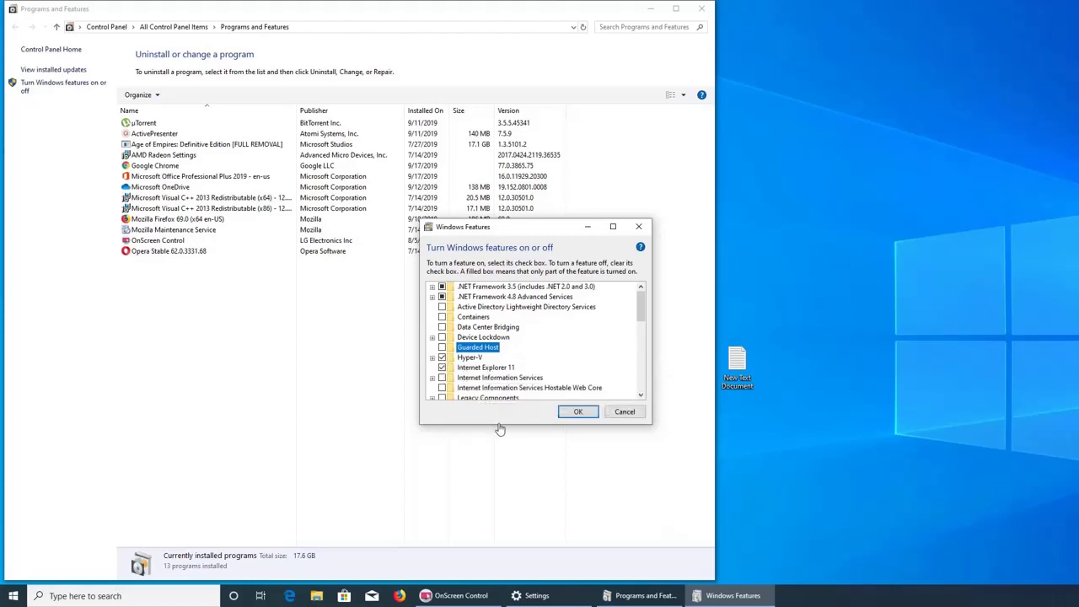
click(432, 357)
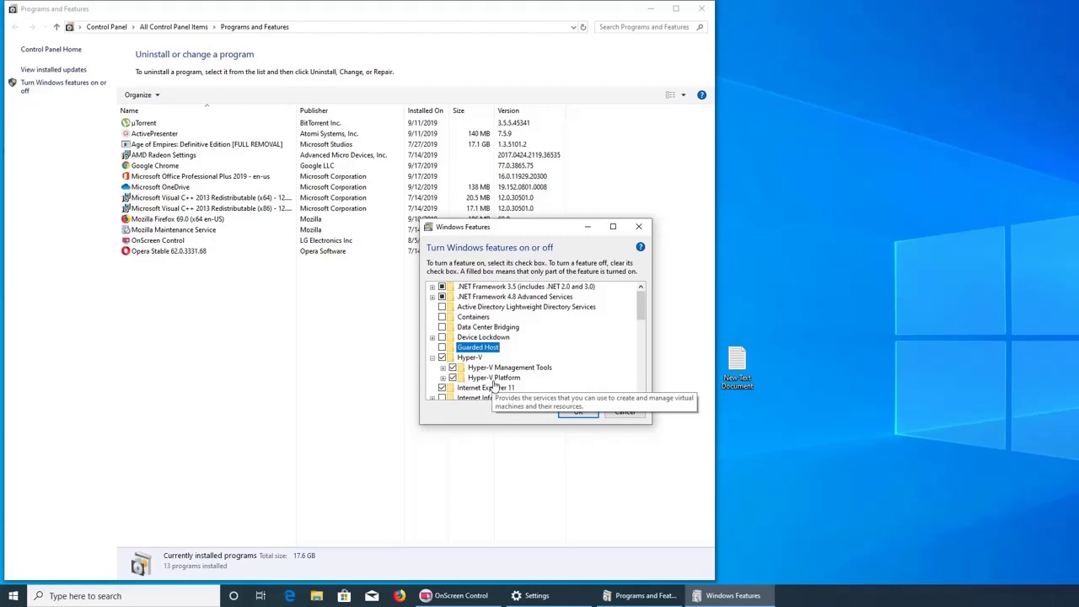
click(442, 367)
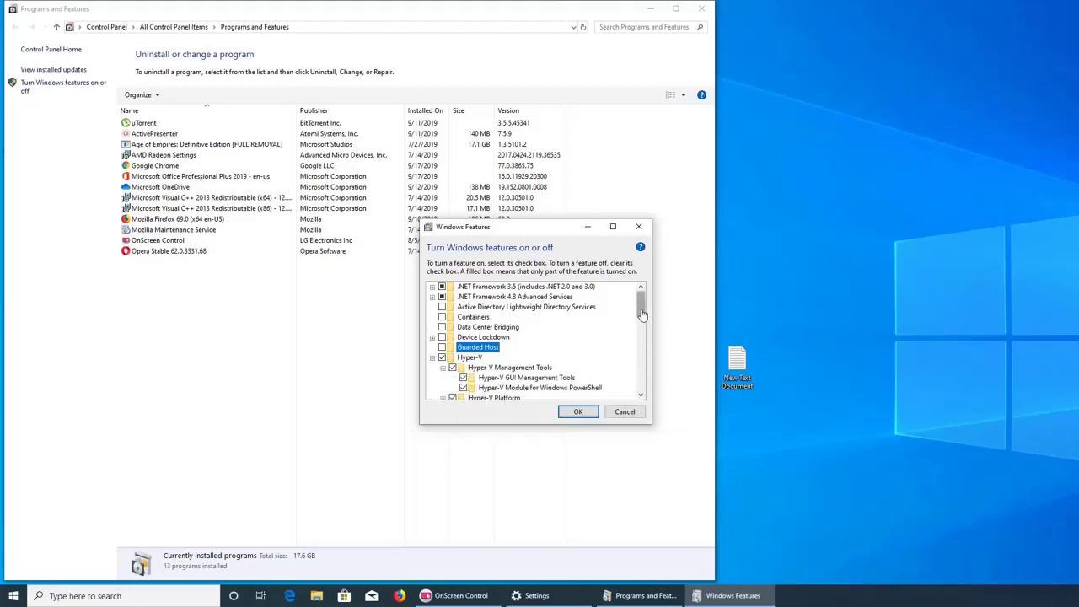
mouse_move(641, 313)
mouse_down()
mouse_move(640, 337)
mouse_move(640, 327)
mouse_up()
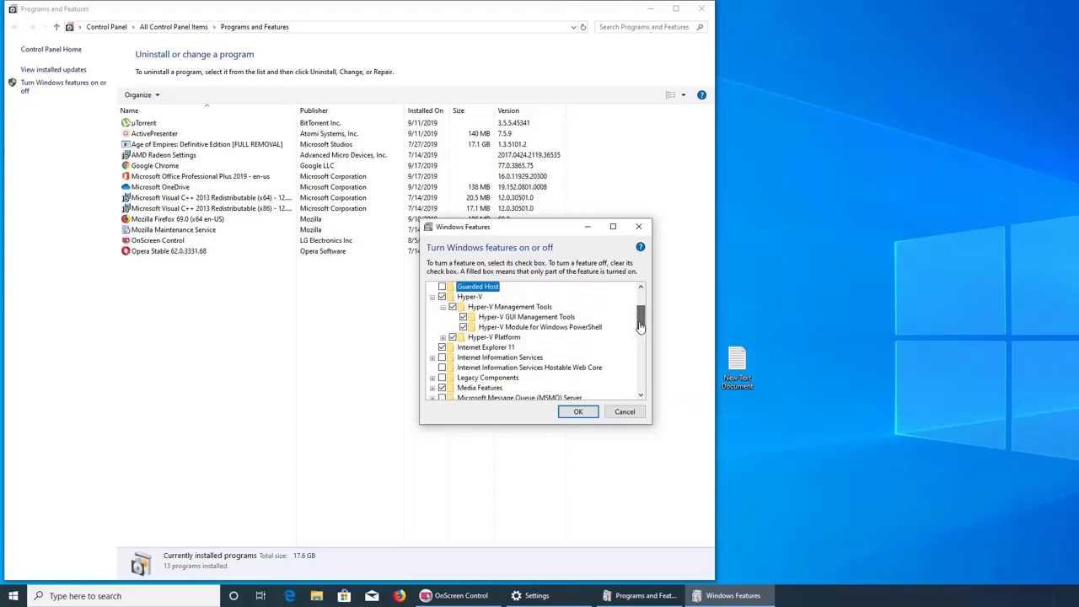
click(443, 338)
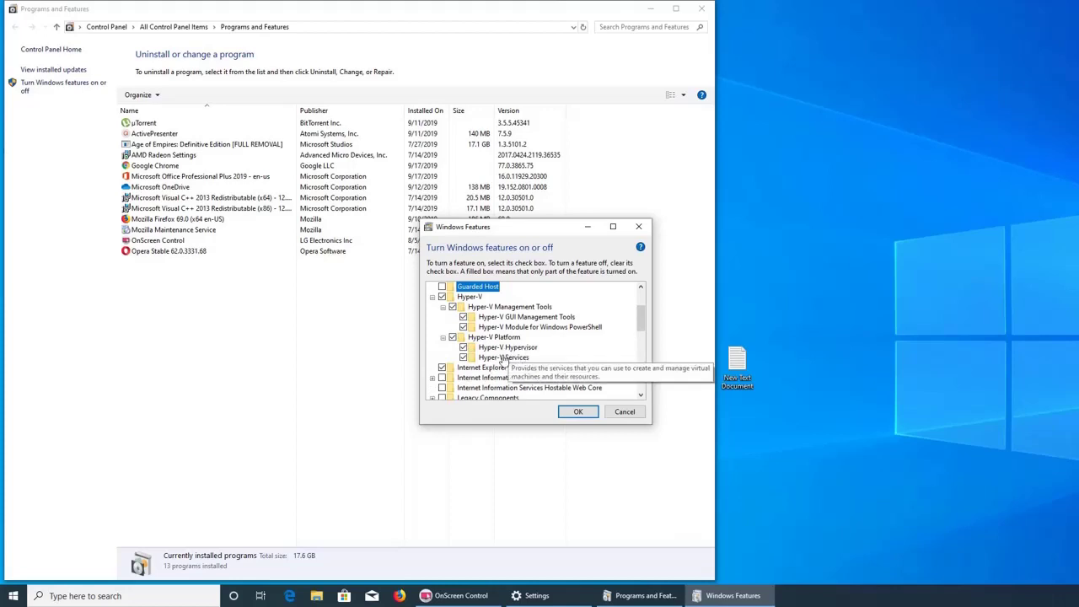
click(465, 349)
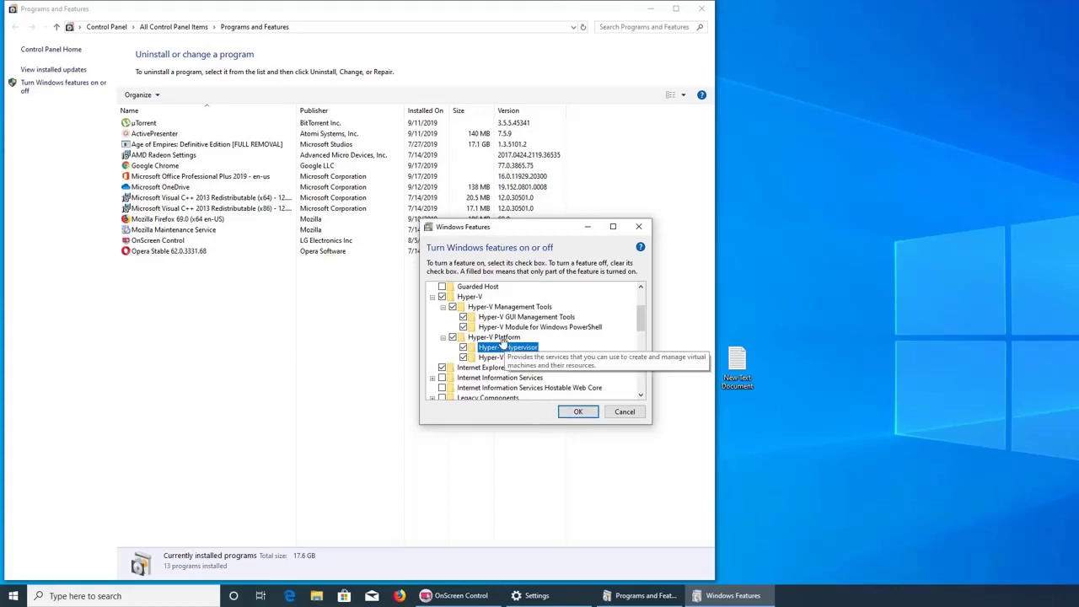
Step: Apply the Hyper-V feature changes, then close Programs and Features and Settings
click(574, 415)
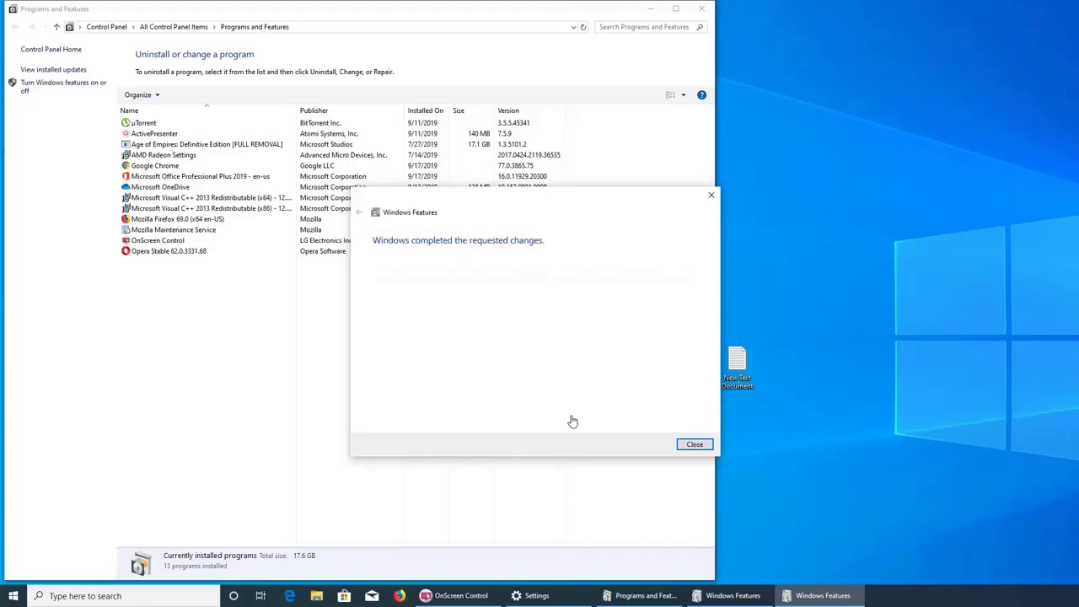
click(696, 446)
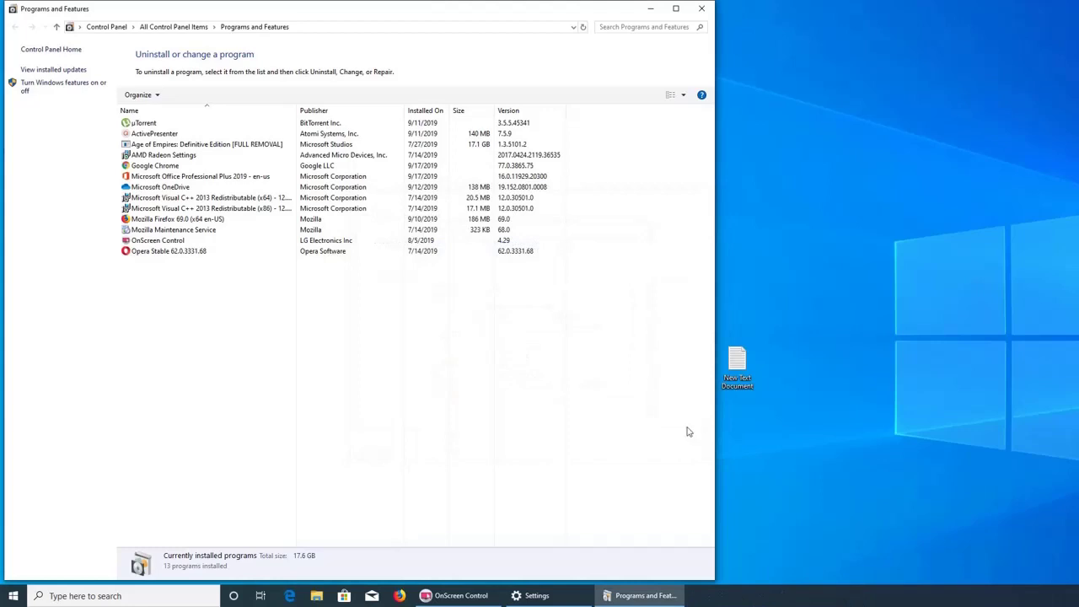
click(701, 8)
click(703, 8)
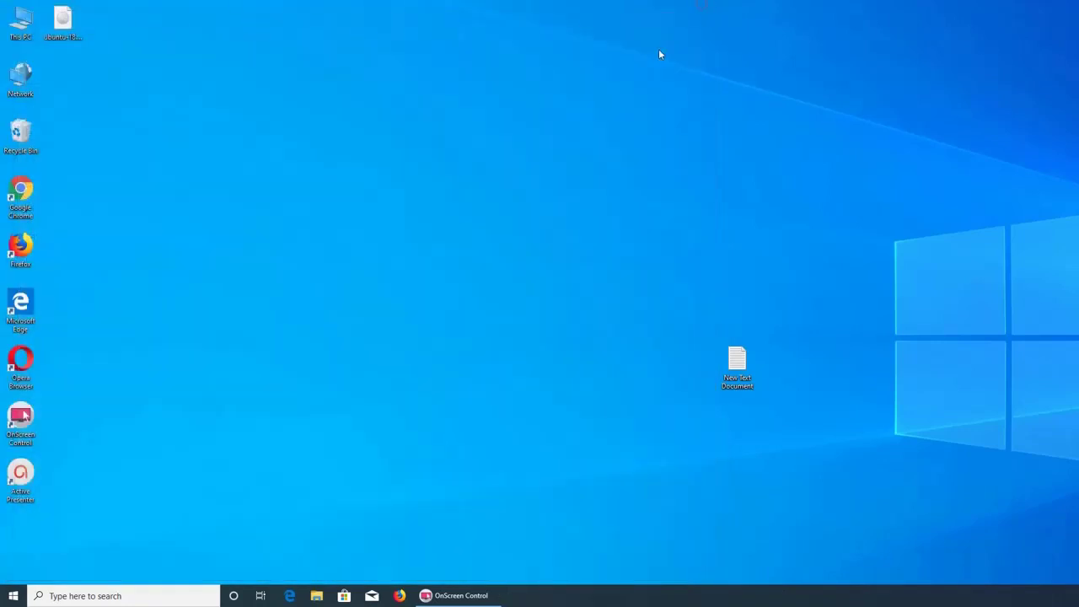
Step: Refresh the desktop and launch Hyper-V Manager by searching 'hyper'
right_click(381, 150)
click(412, 200)
key(super)
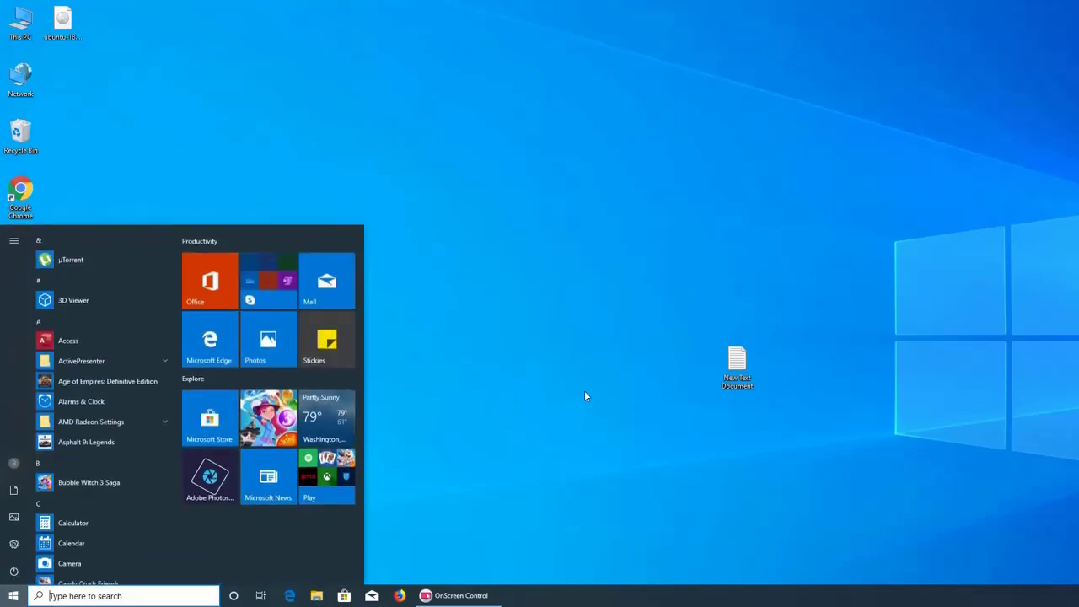
text(hyper)
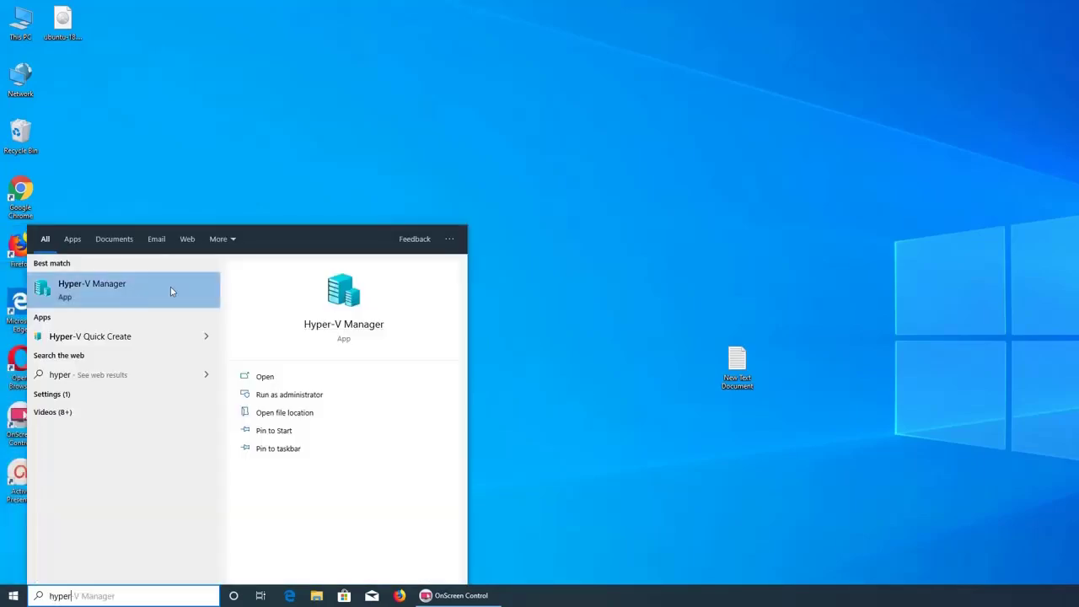
click(130, 296)
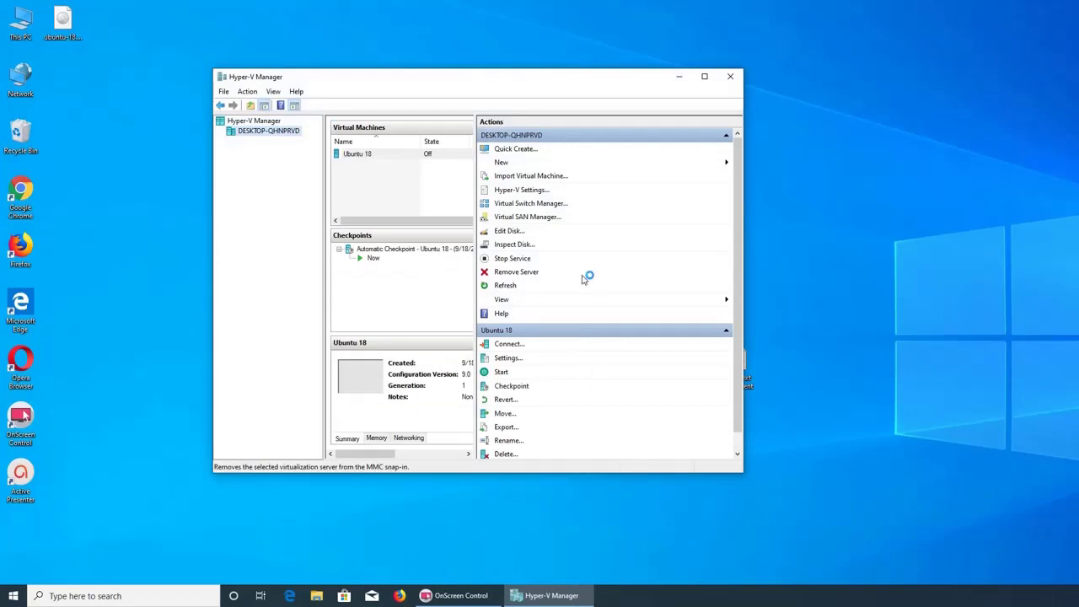
Step: Start Ubuntu 18 from its last state, review the hypervisor-not-running error, then close Hyper-V Manager
click(508, 376)
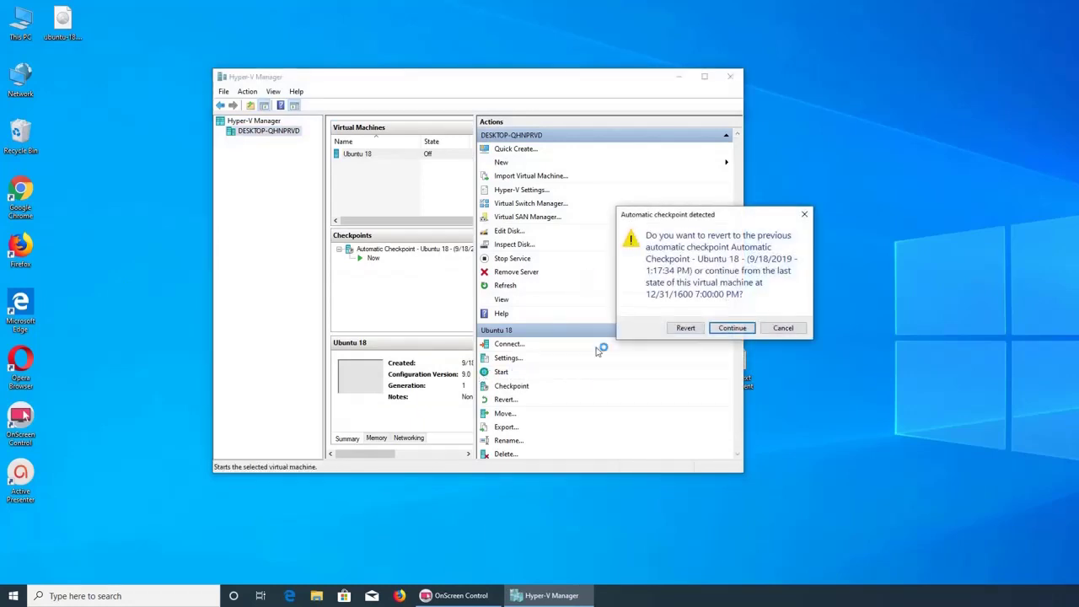
click(739, 328)
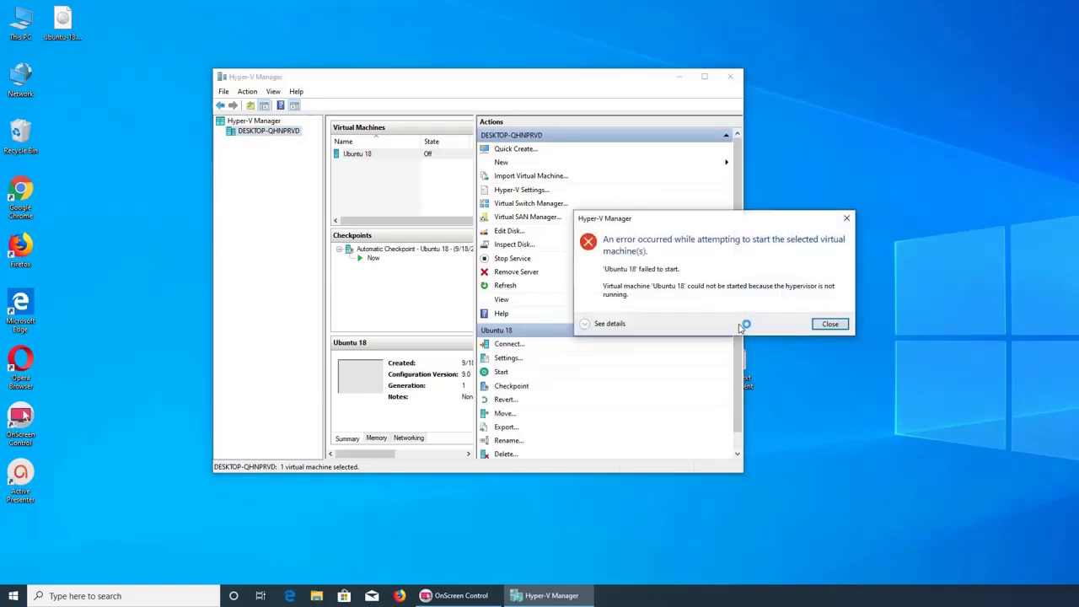
click(582, 324)
click(826, 541)
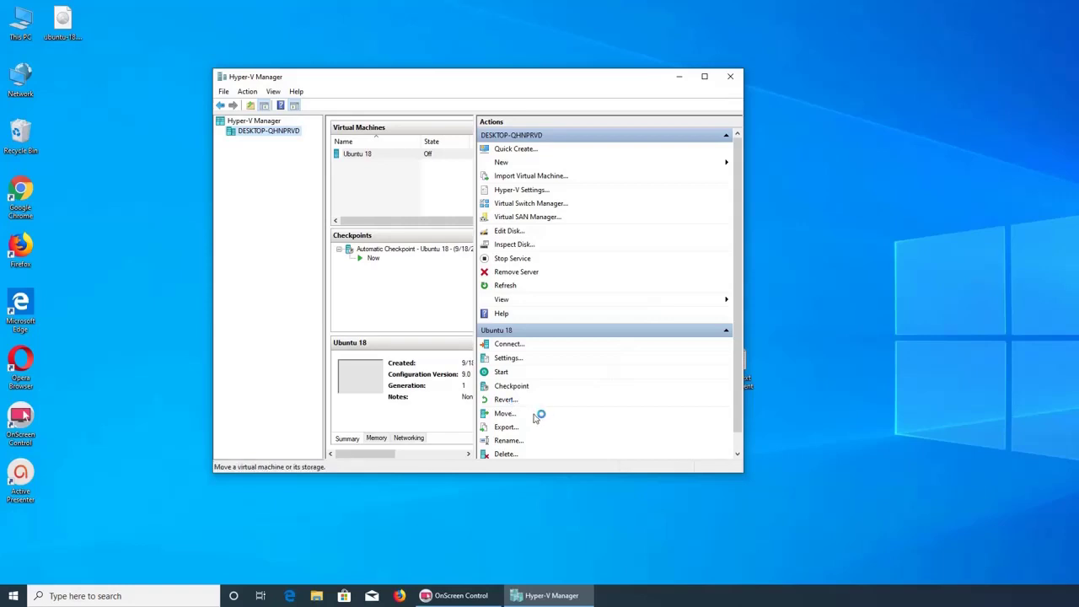
scroll(529, 432, down, 1)
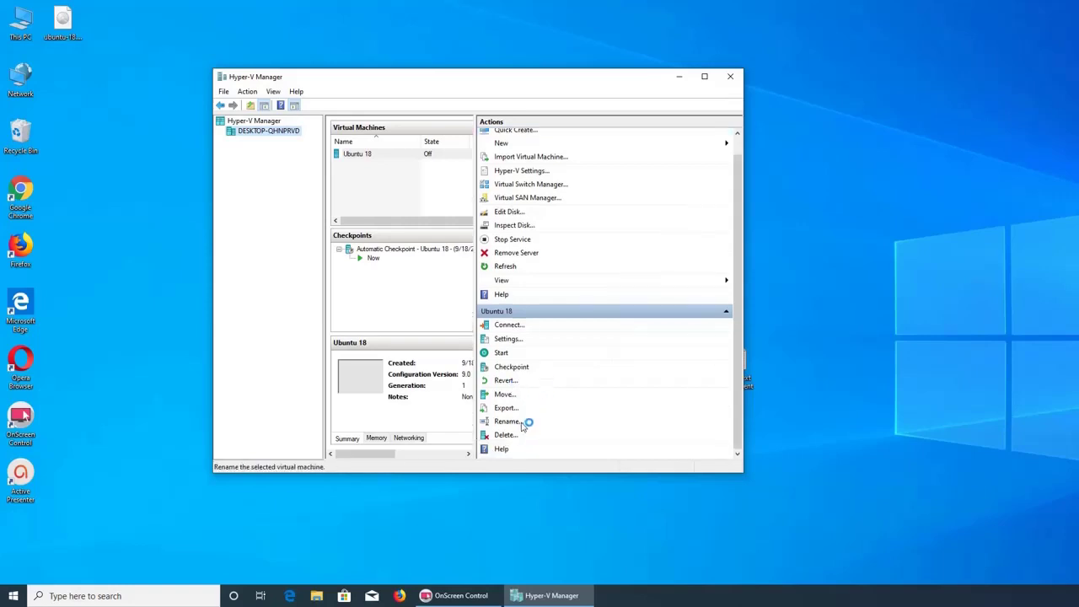
click(730, 76)
right_click(375, 171)
Step: Refresh the desktop, reopen Hyper-V Manager via 'hyper', and start Ubuntu 18 from its last state
click(406, 219)
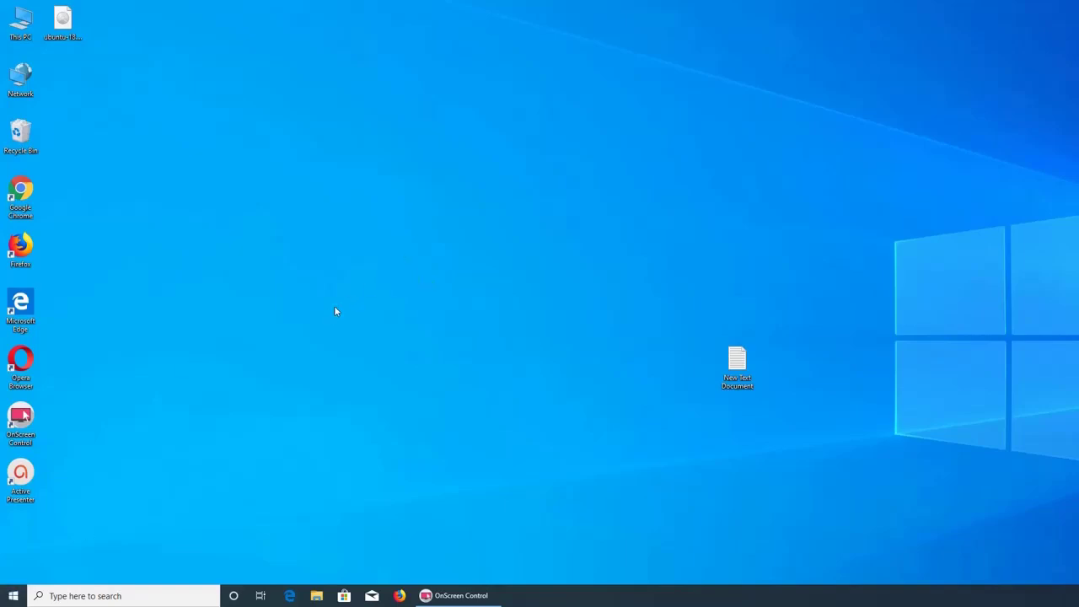
key(super)
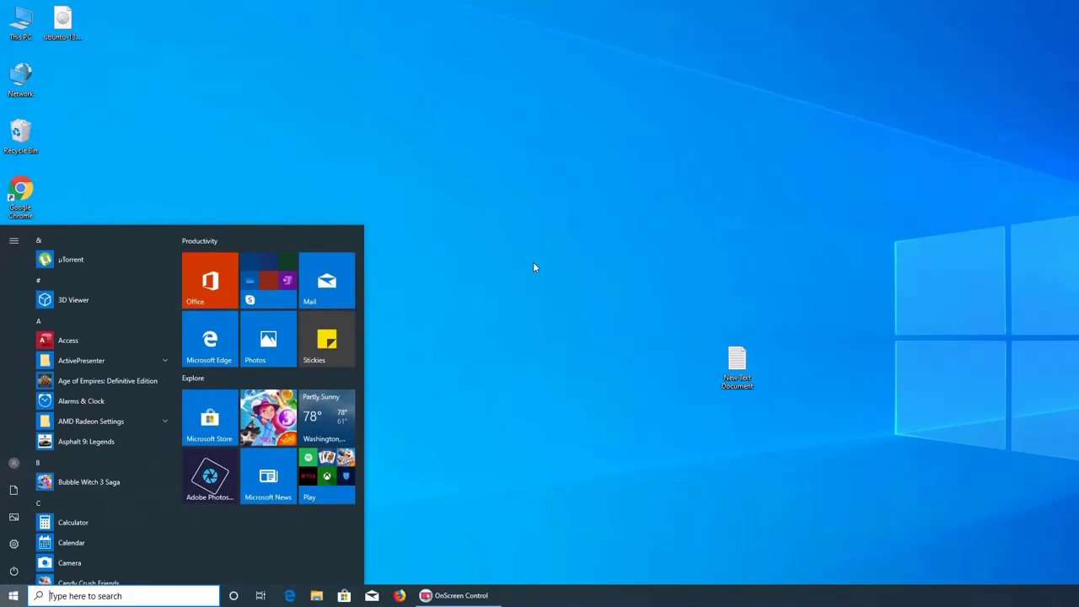
text(hyper)
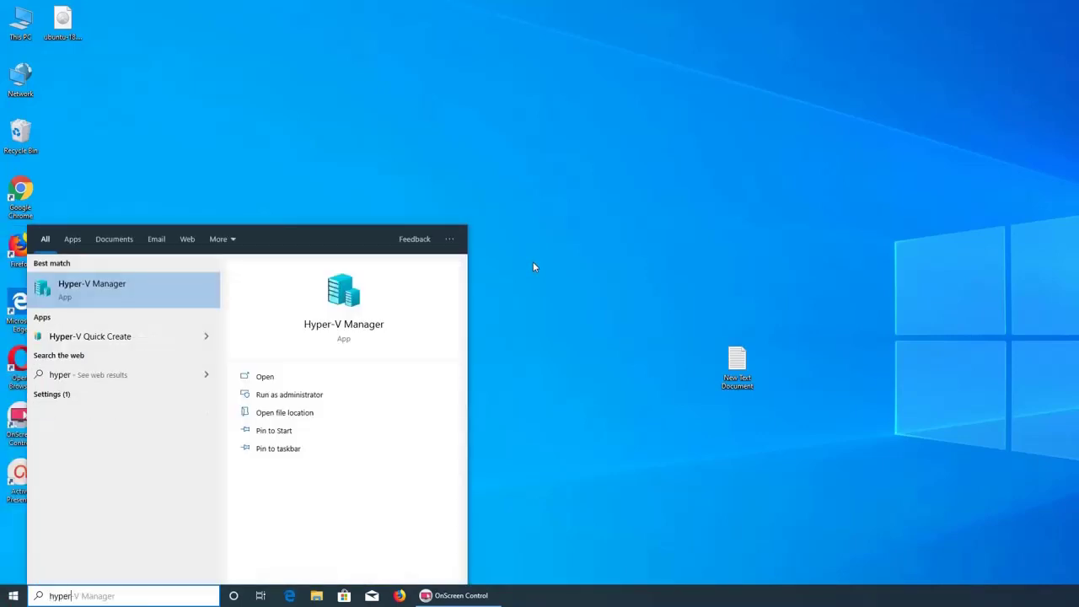
click(168, 286)
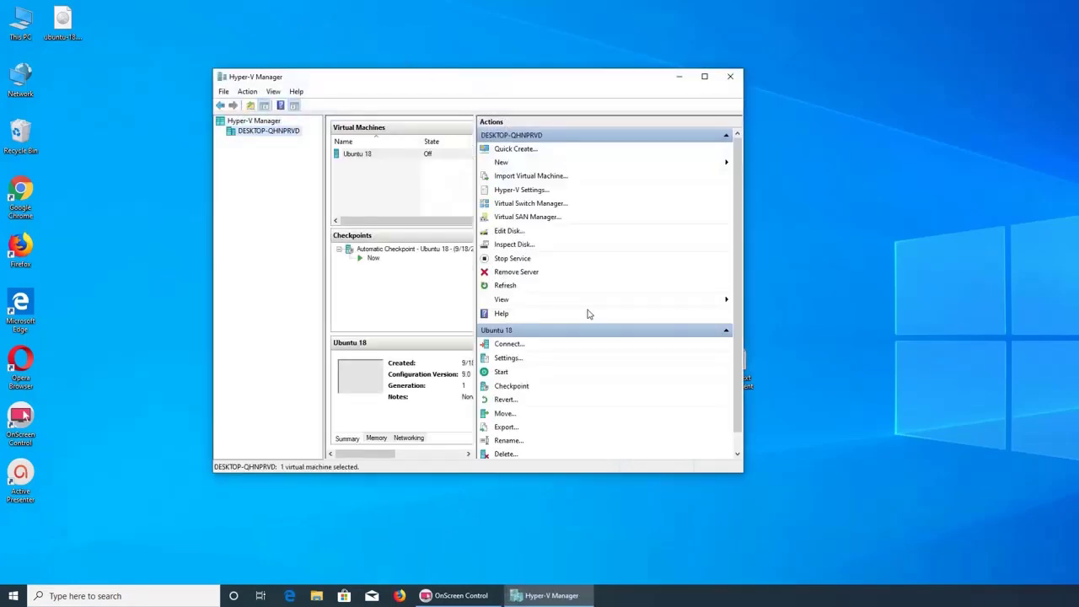
click(500, 375)
click(728, 335)
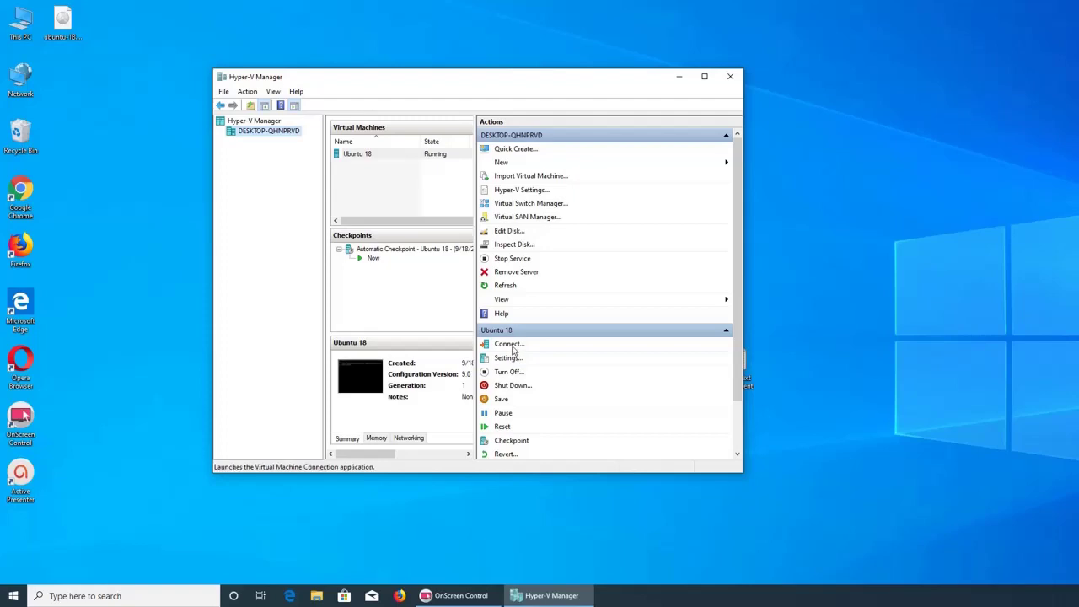
Step: Connect to the running Ubuntu 18 VM and position its console until the installer Welcome appears
click(512, 348)
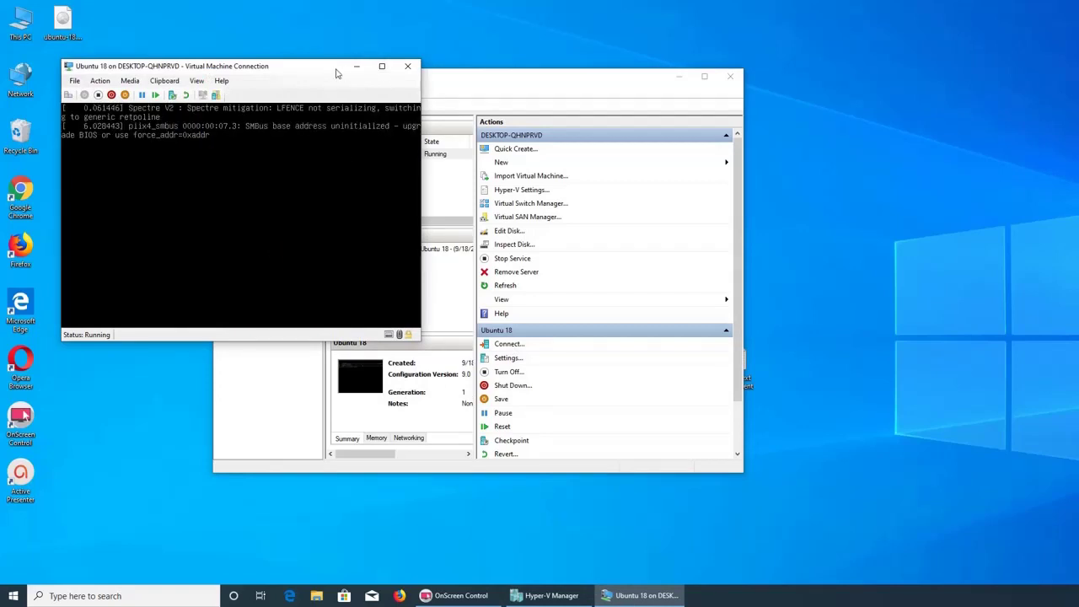
drag(335, 73, 382, 44)
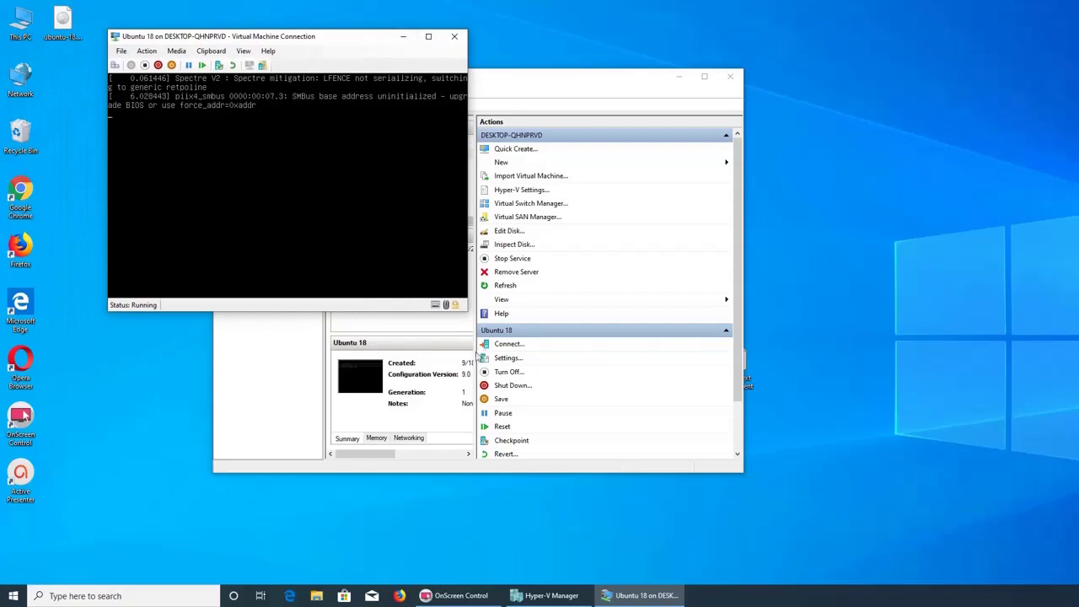
click(428, 37)
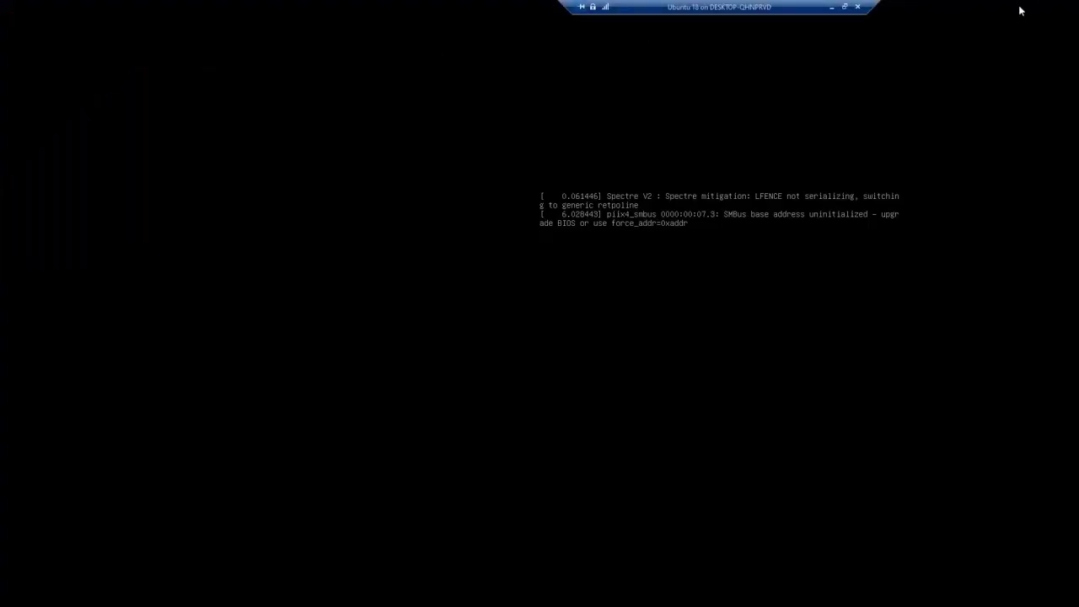
click(844, 7)
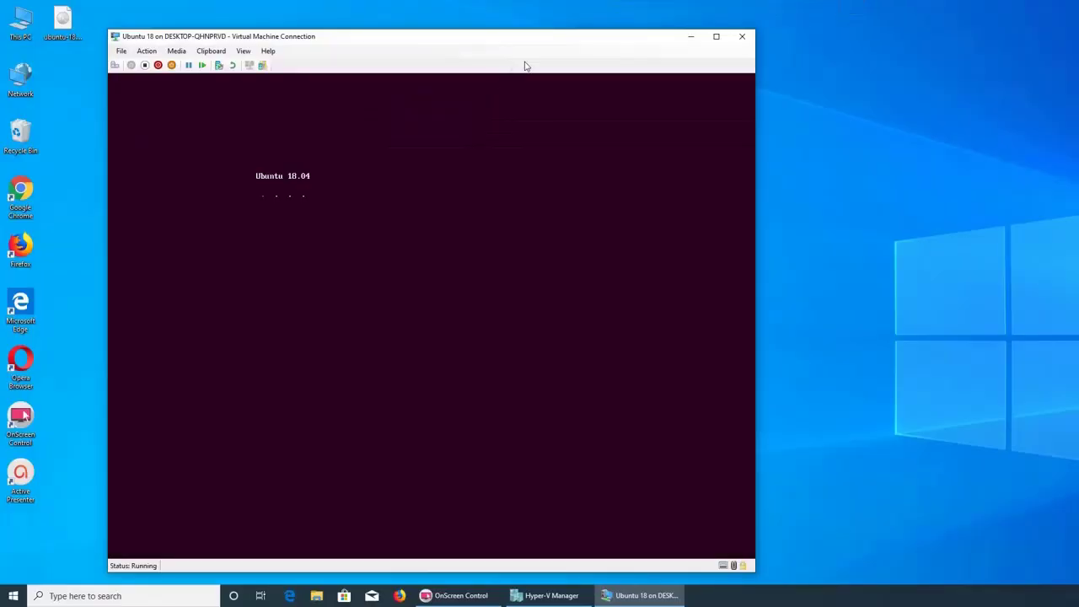
drag(536, 40, 573, 31)
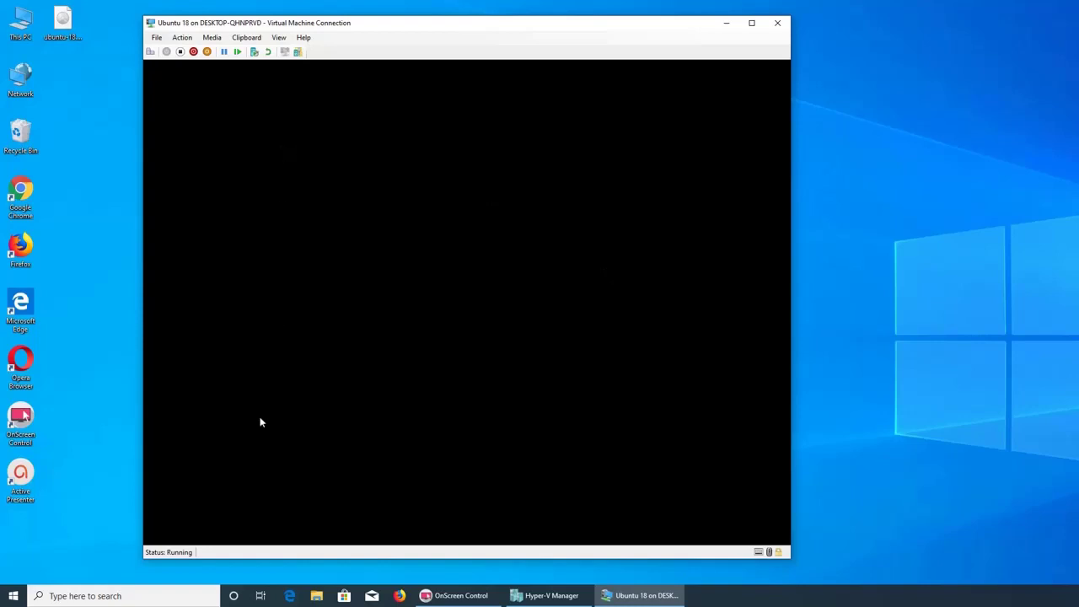
click(506, 323)
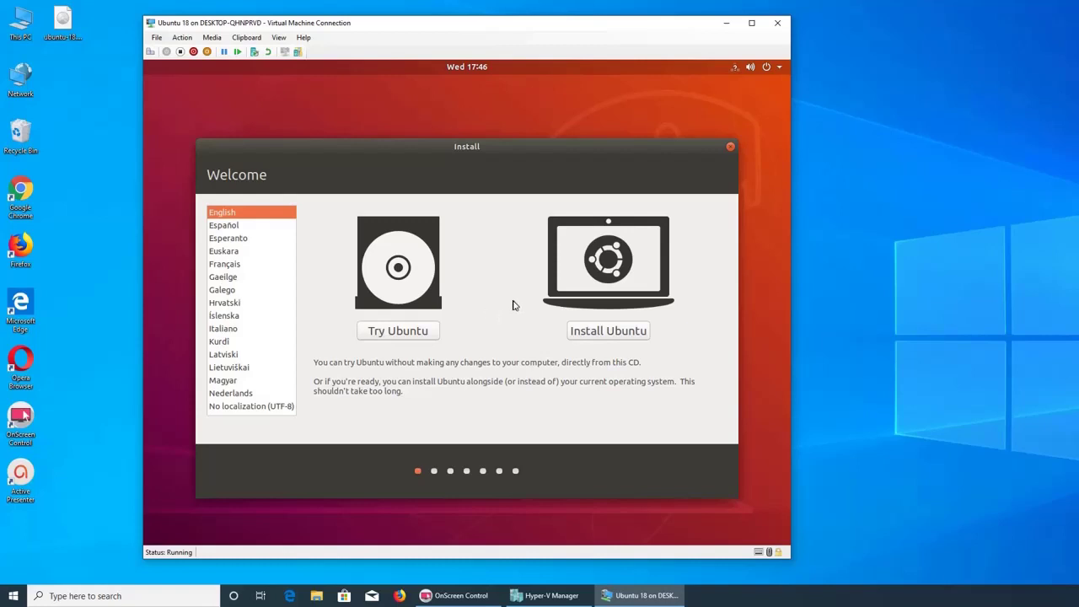
Step: Choose Install Ubuntu, browse the keyboard layouts, then go back to the Welcome page
click(602, 332)
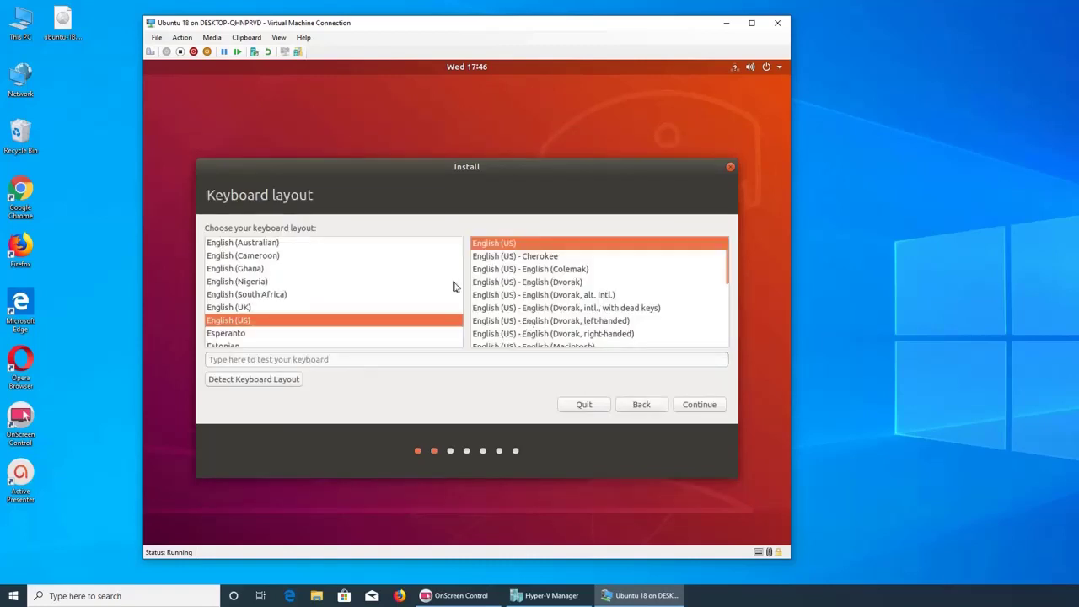
scroll(388, 321, down, 10)
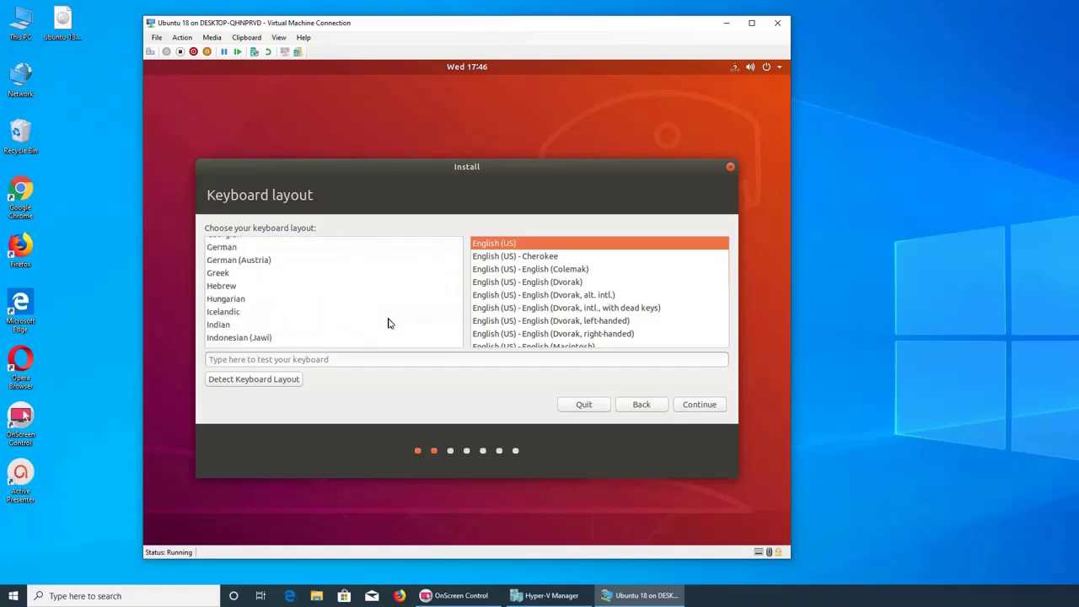
scroll(388, 324, down, 6)
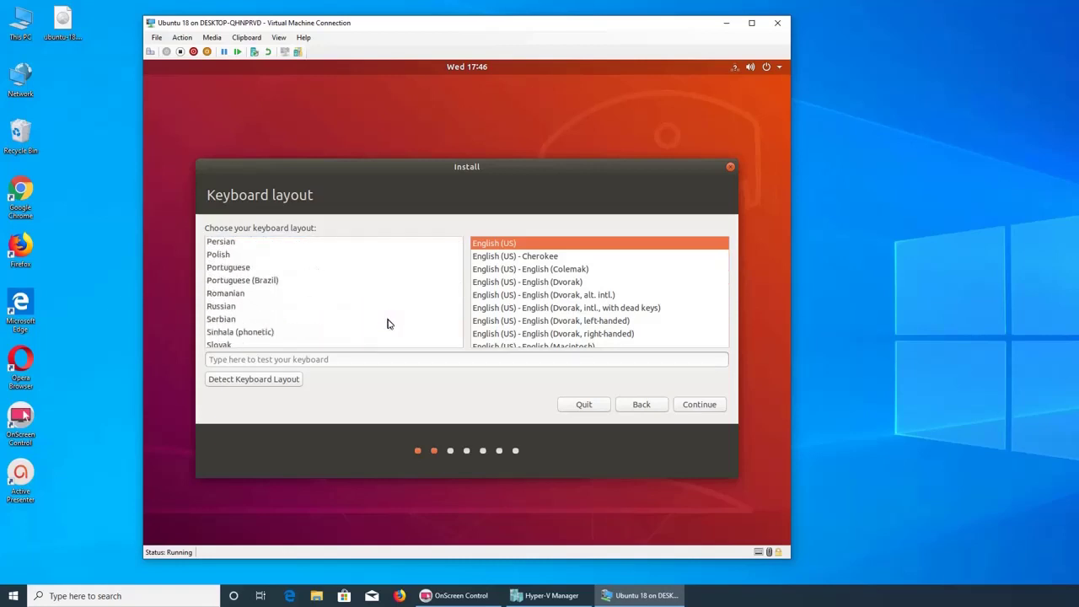
scroll(388, 324, down, 5)
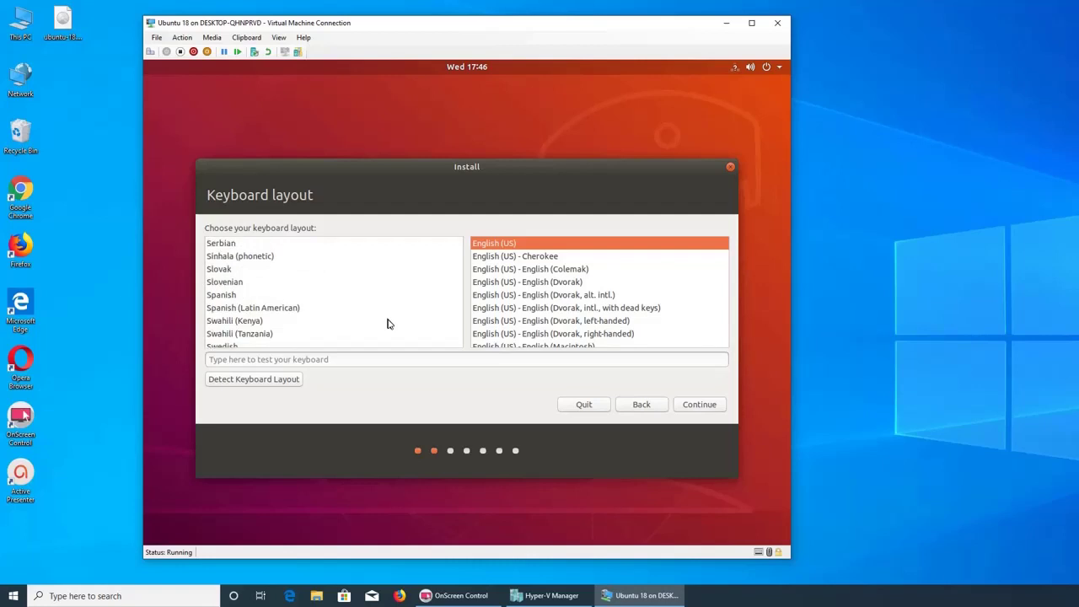
scroll(387, 323, down, 3)
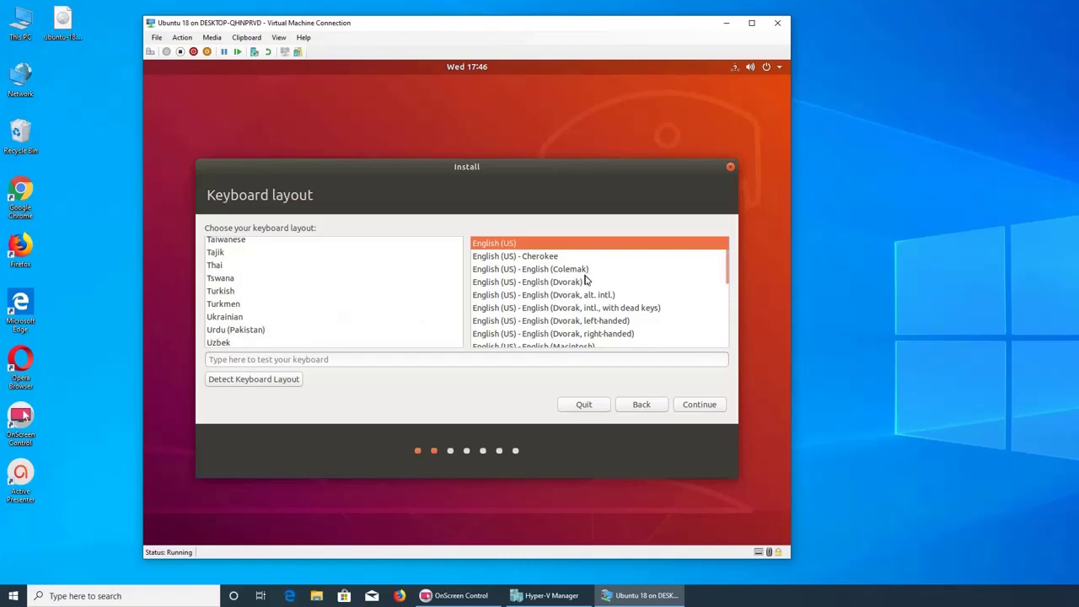
scroll(586, 281, down, 5)
scroll(582, 282, up, 5)
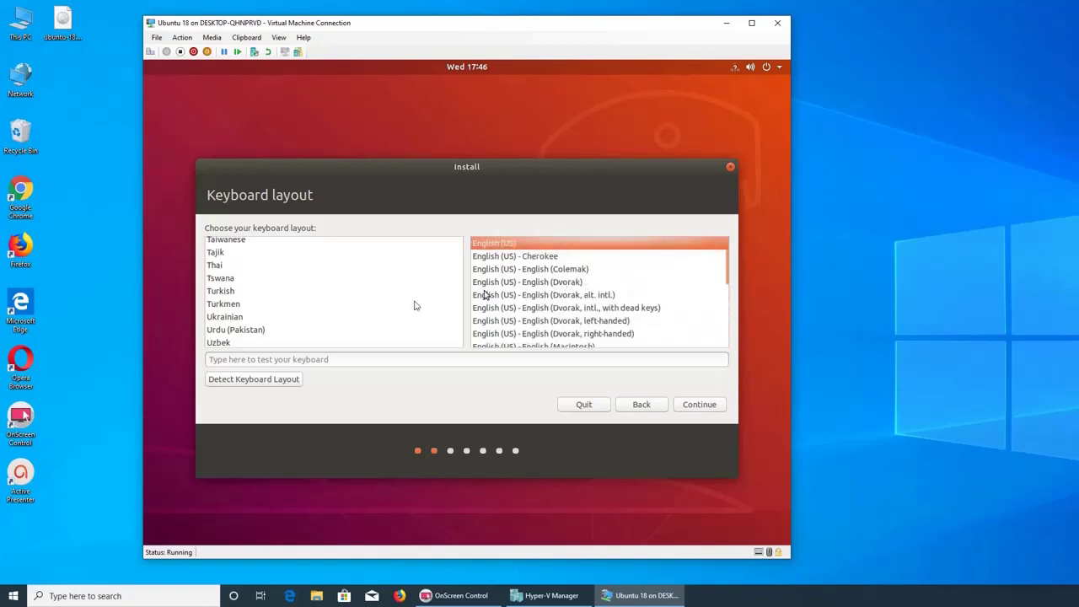
click(639, 406)
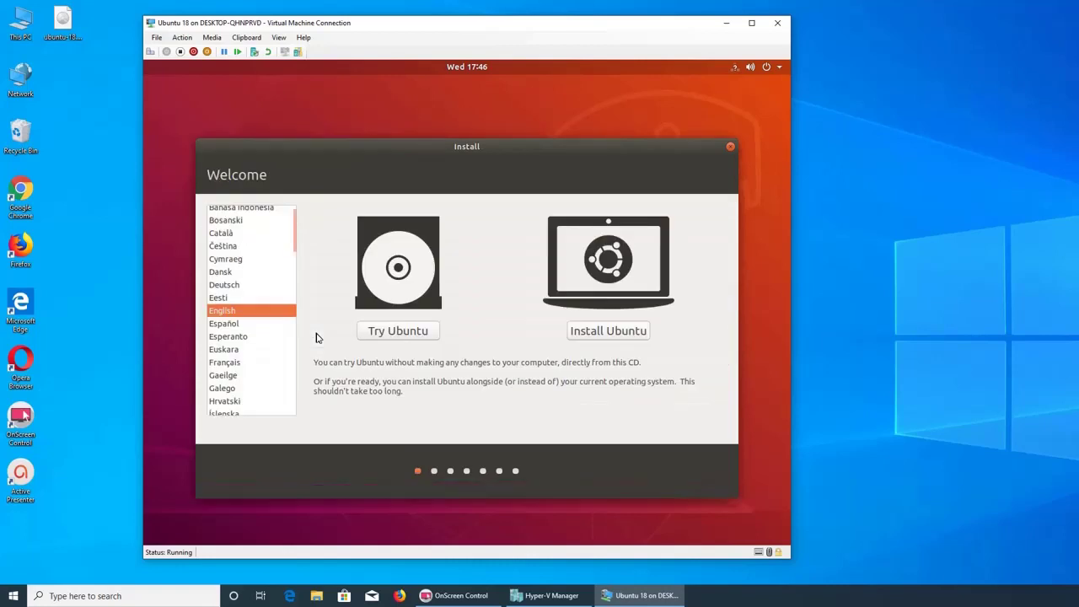
Step: Browse the language list, keep English, and choose Install Ubuntu again
scroll(259, 341, down, 15)
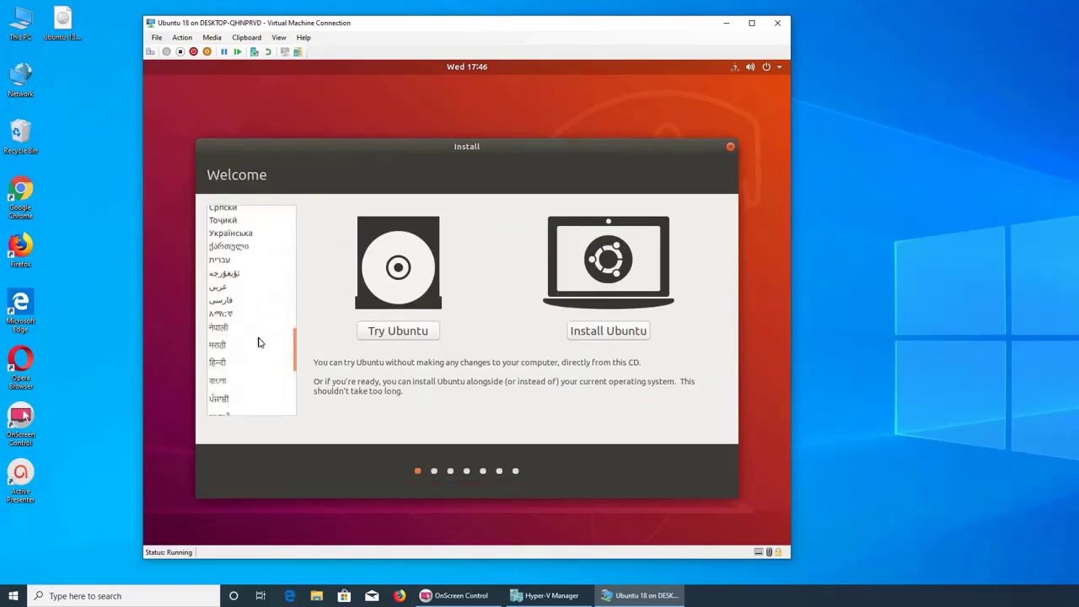
scroll(259, 341, down, 3)
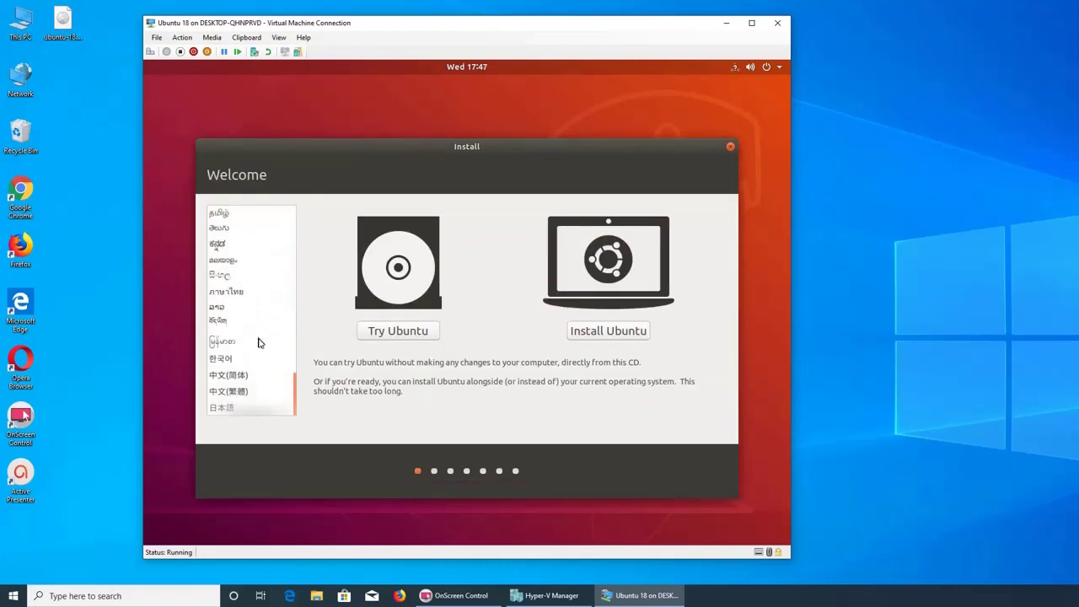
scroll(260, 342, up, 1)
scroll(257, 341, up, 5)
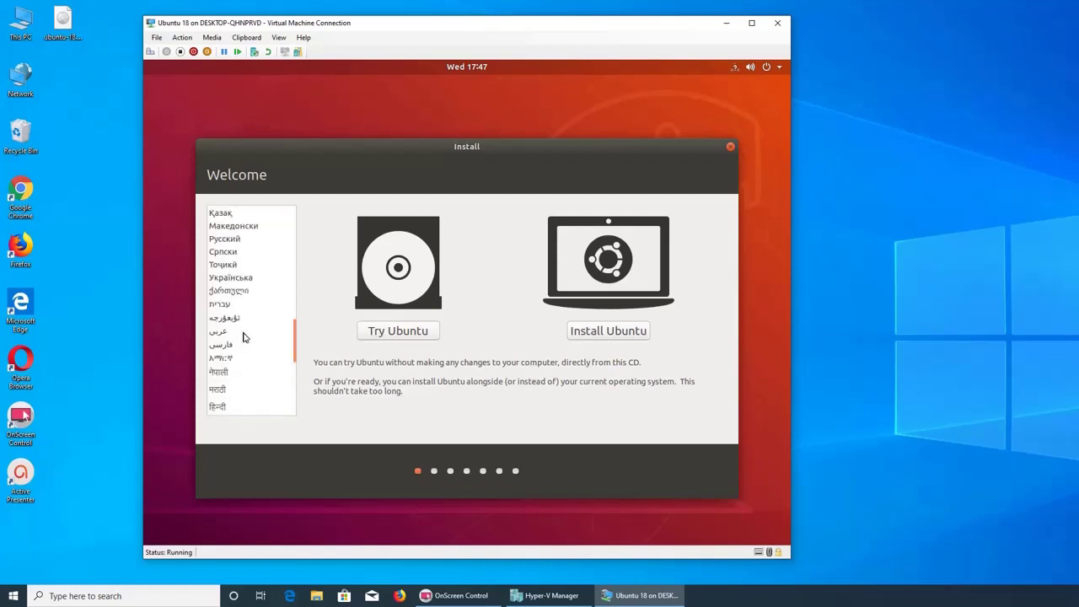
scroll(246, 341, up, 9)
scroll(251, 341, up, 5)
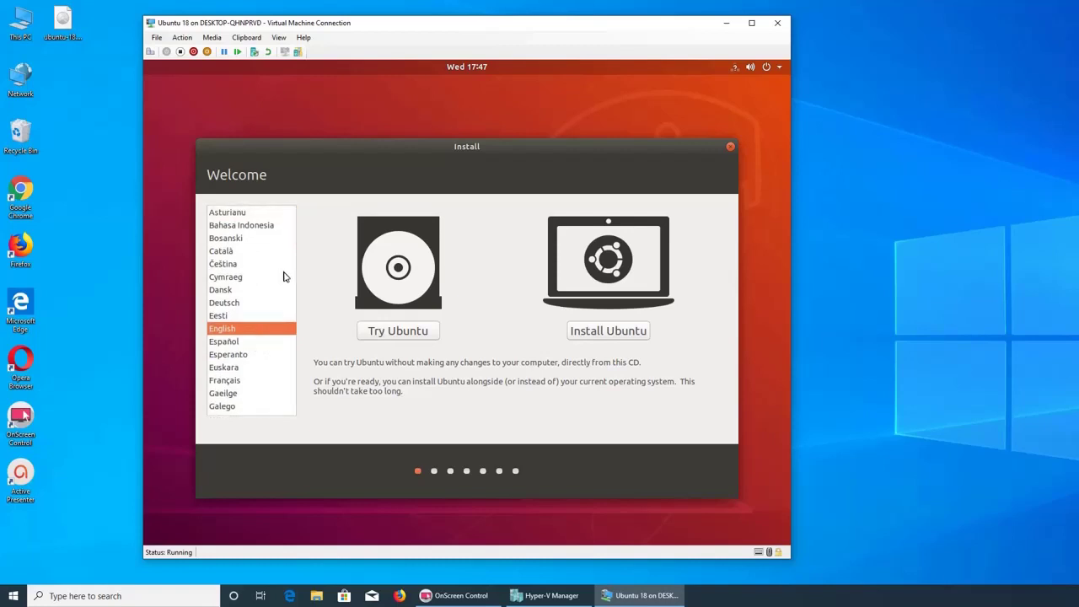
scroll(283, 278, down, 3)
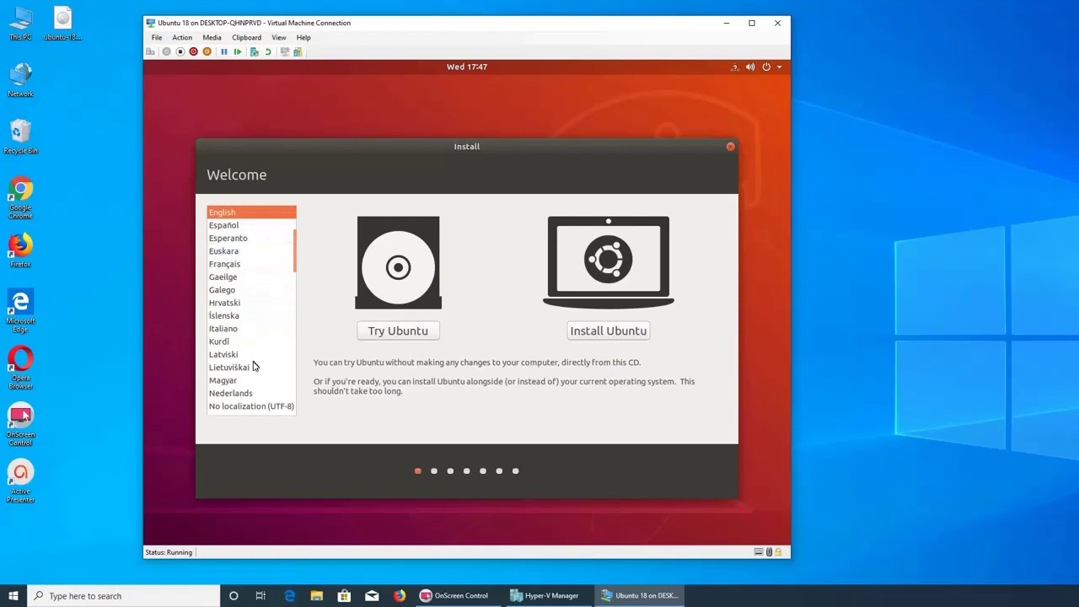
scroll(257, 361, down, 3)
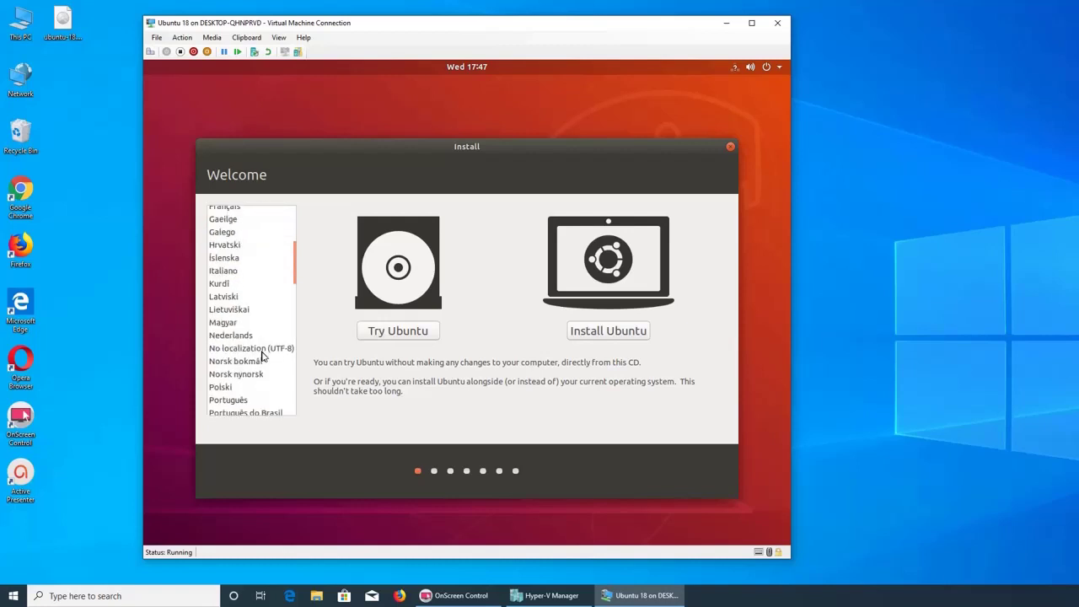
scroll(262, 357, down, 3)
scroll(261, 357, up, 8)
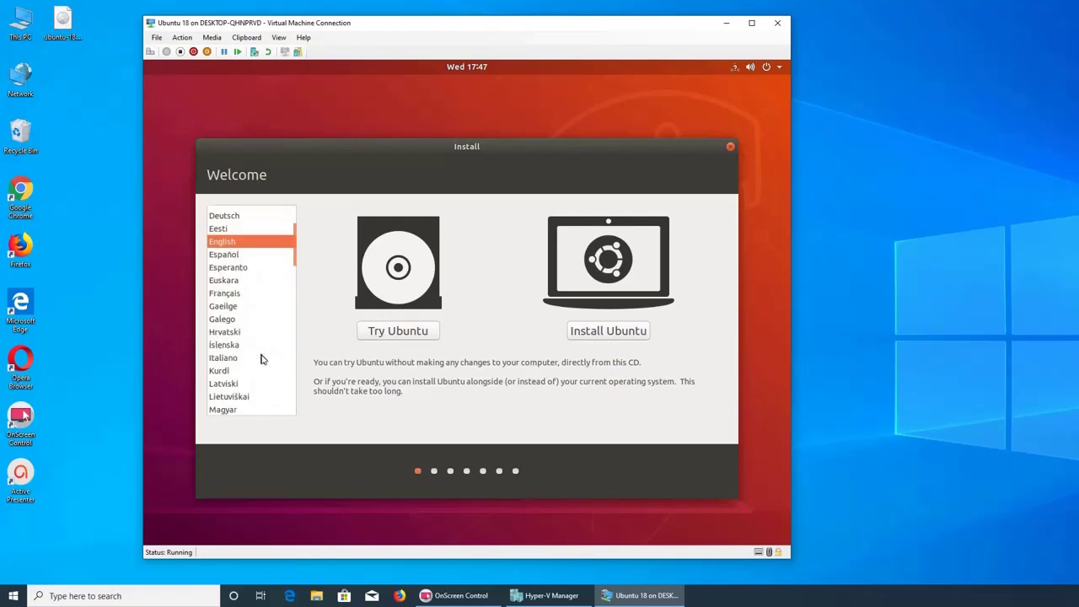
click(614, 331)
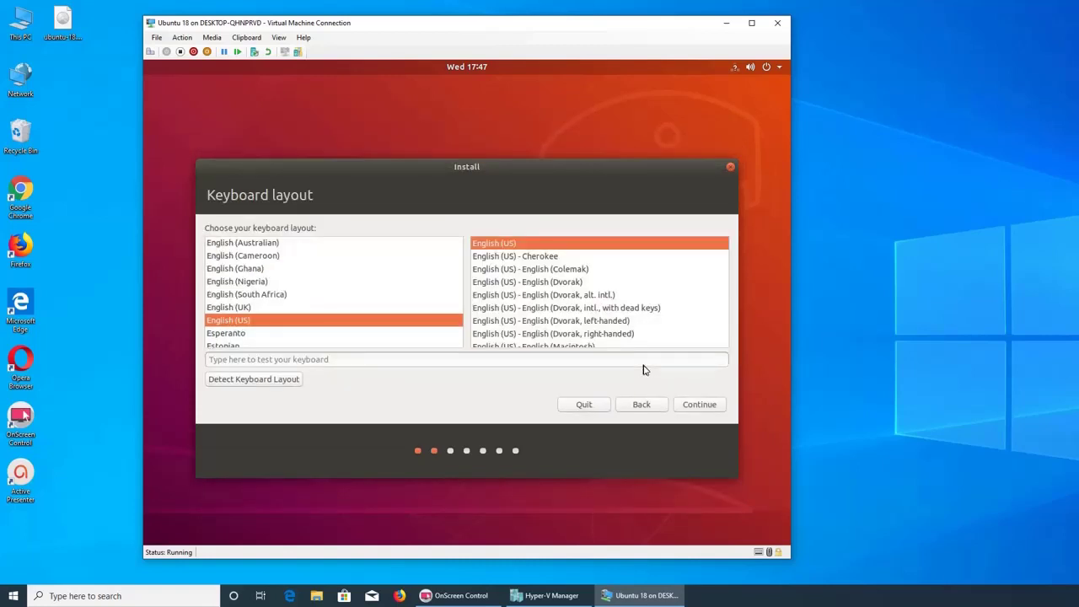
Step: Accept the English (US) keyboard and Normal installation with Download updates
click(688, 405)
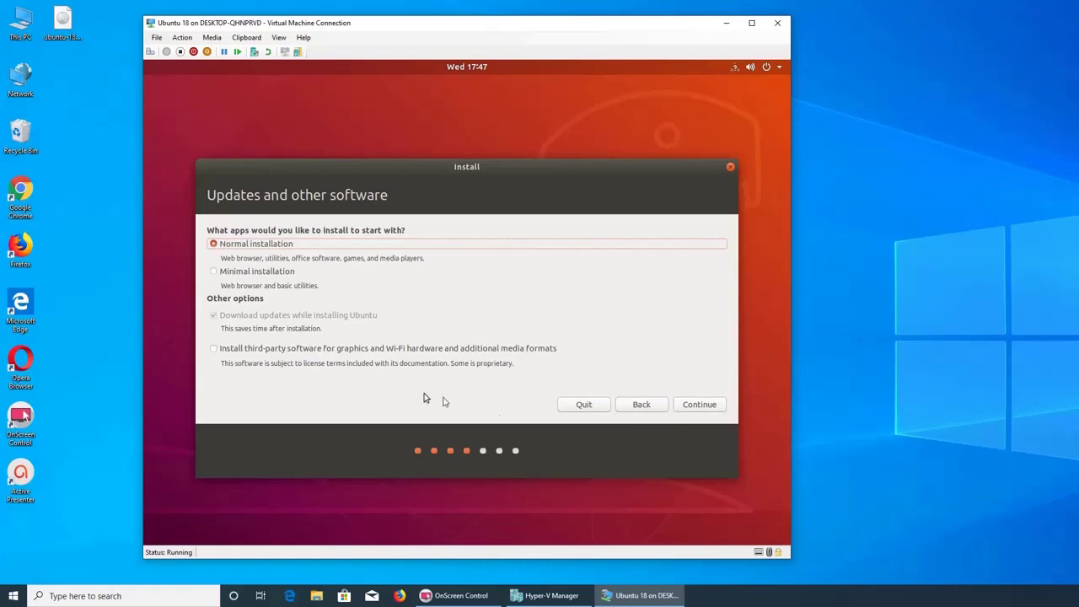
click(691, 405)
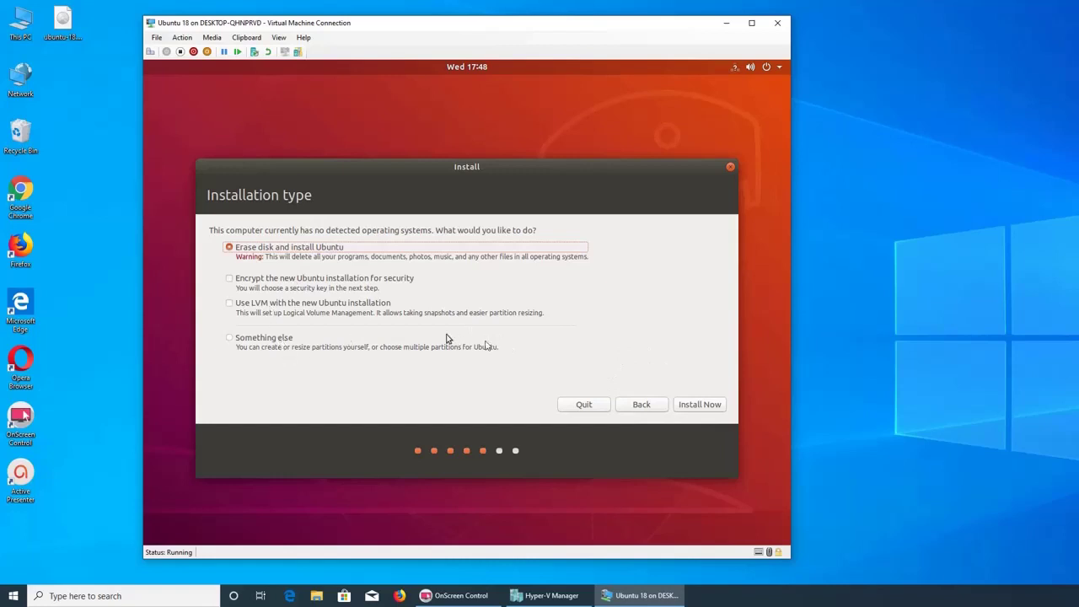
Step: Install Ubuntu with Erase disk and install, confirming the partition changes be written to disk
click(701, 404)
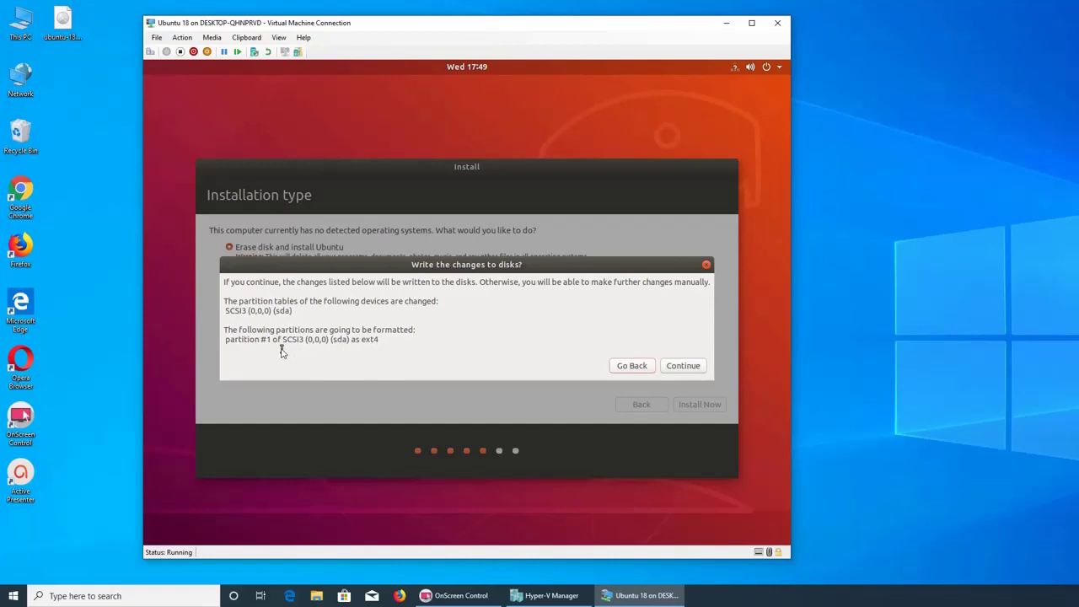
click(683, 366)
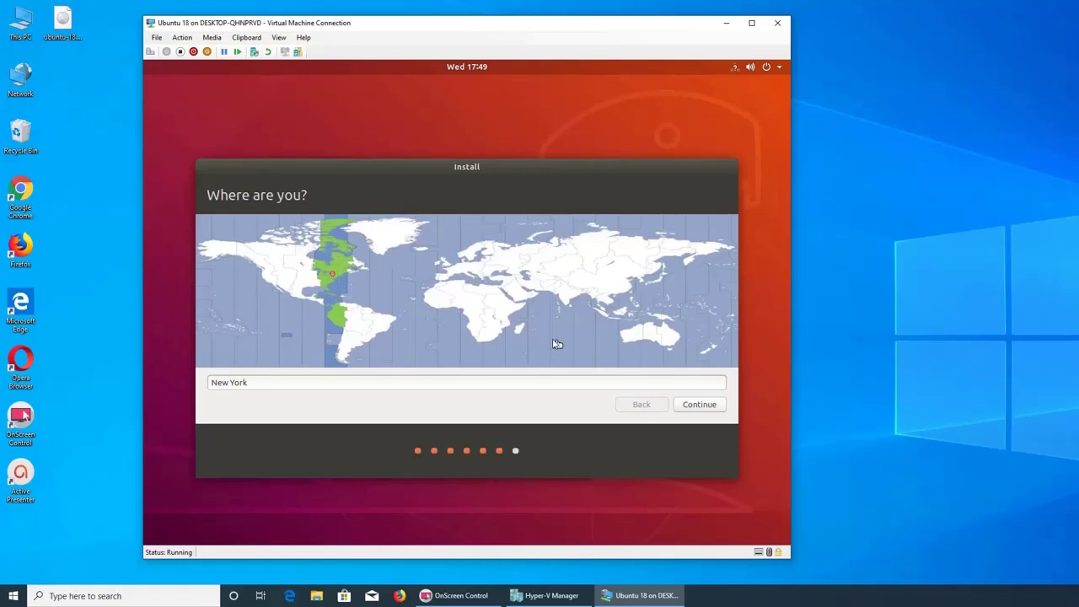
Step: Accept the New York time zone and enter the user's full name and username
click(703, 408)
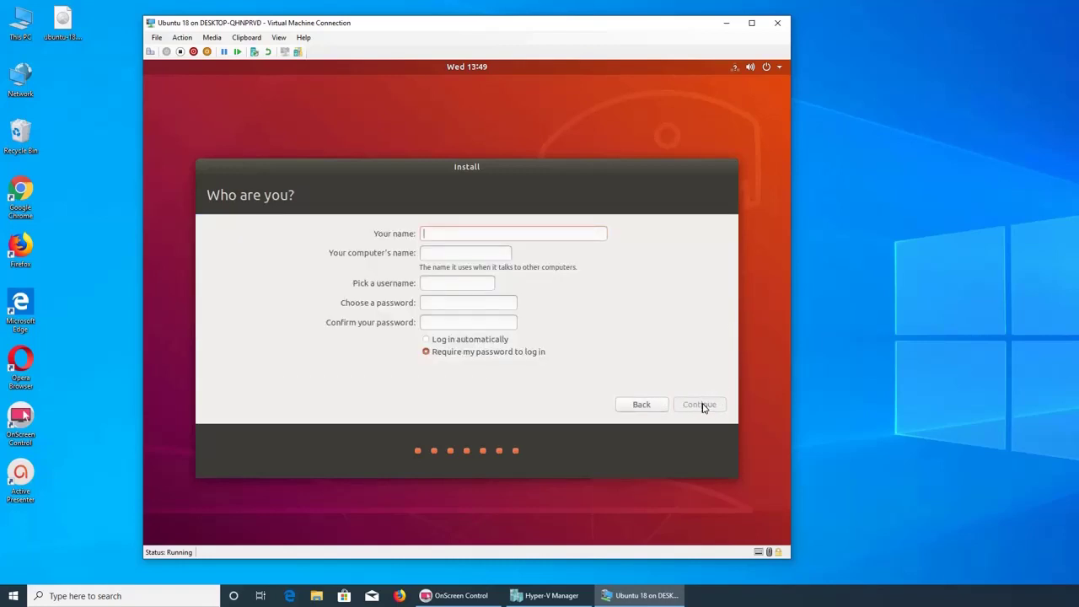
text(Imran)
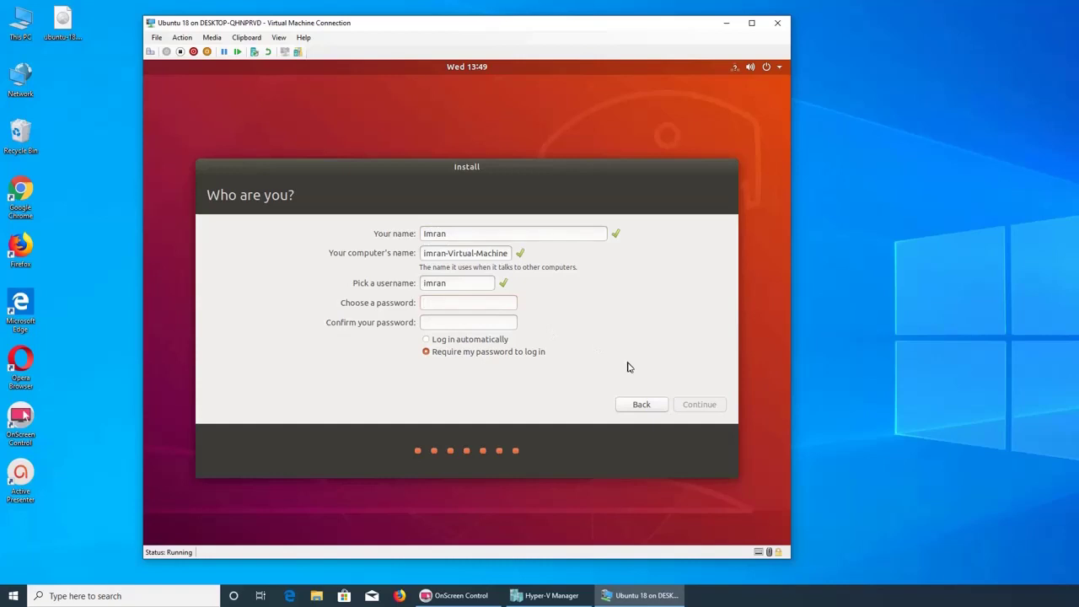
text(imran)
Step: Replace the too-short password with a new account password, then confirm it and submit the account details
key(shift+Tab)
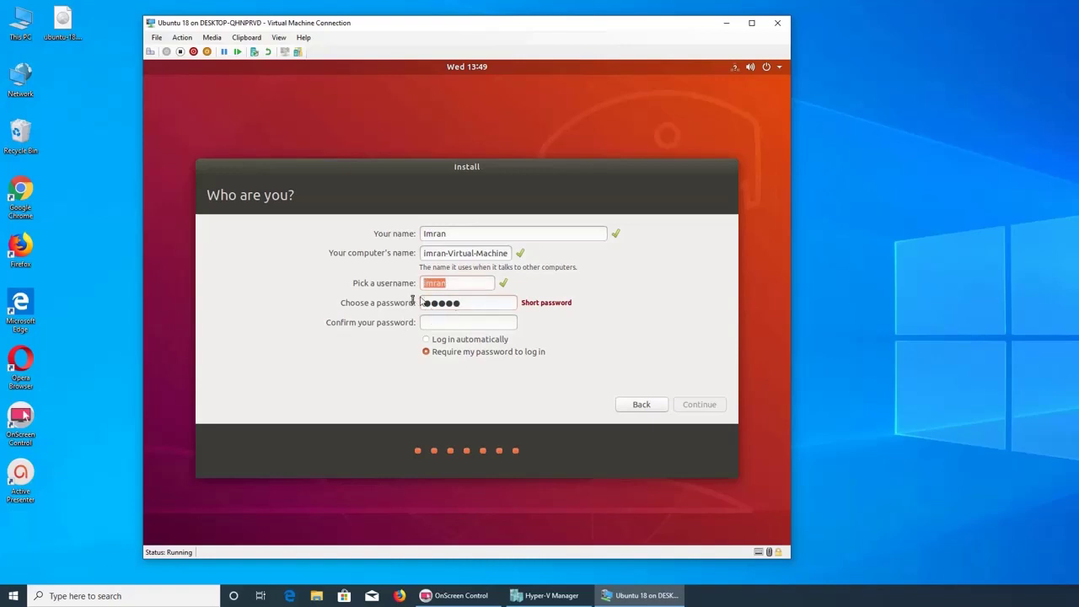
click(492, 307)
key(BackSpace)
key(BackSpace)
key(BackSpace)
key(BackSpace)
key(BackSpace)
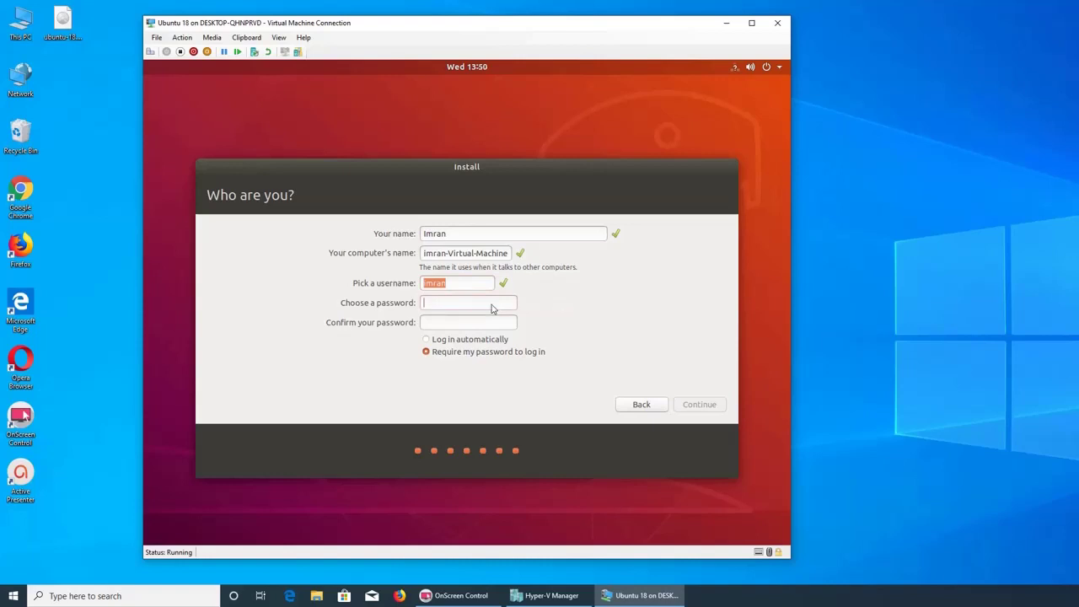
text(•••••••••)
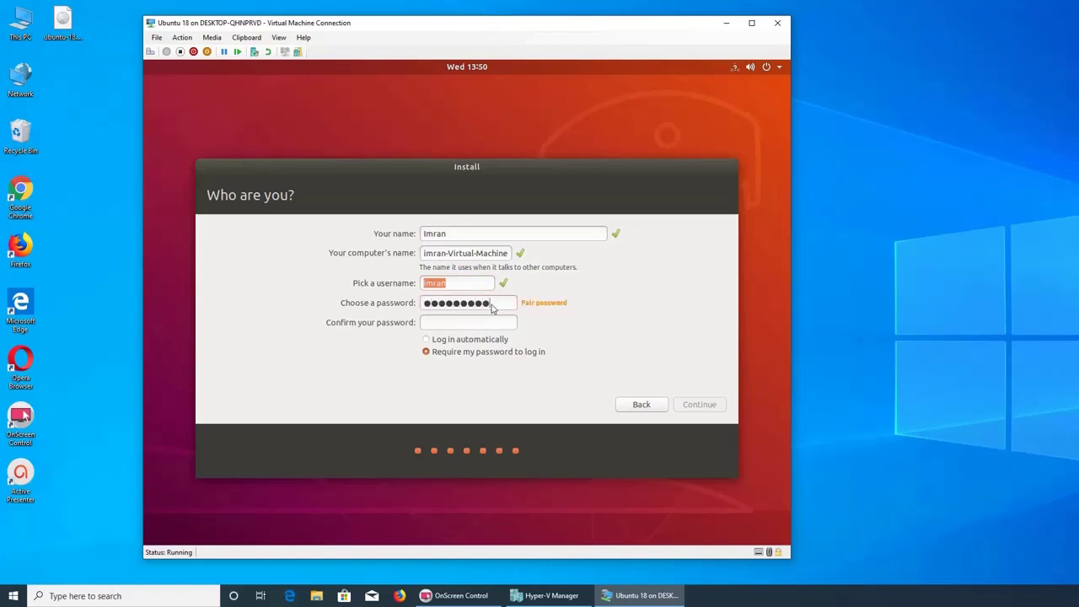
text(•)
key(Tab)
text(••••••••••)
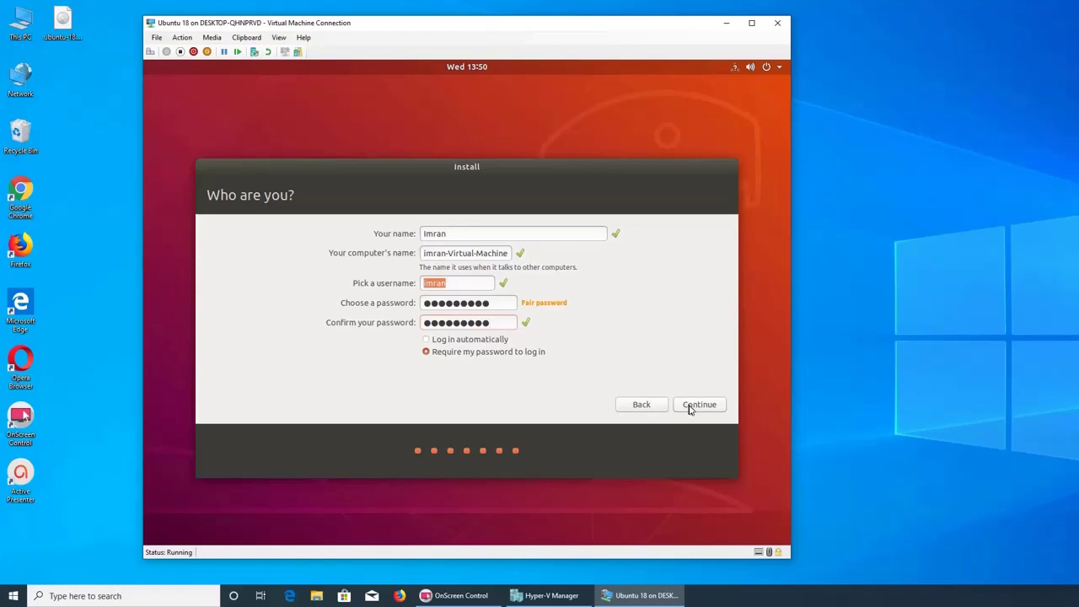
click(687, 406)
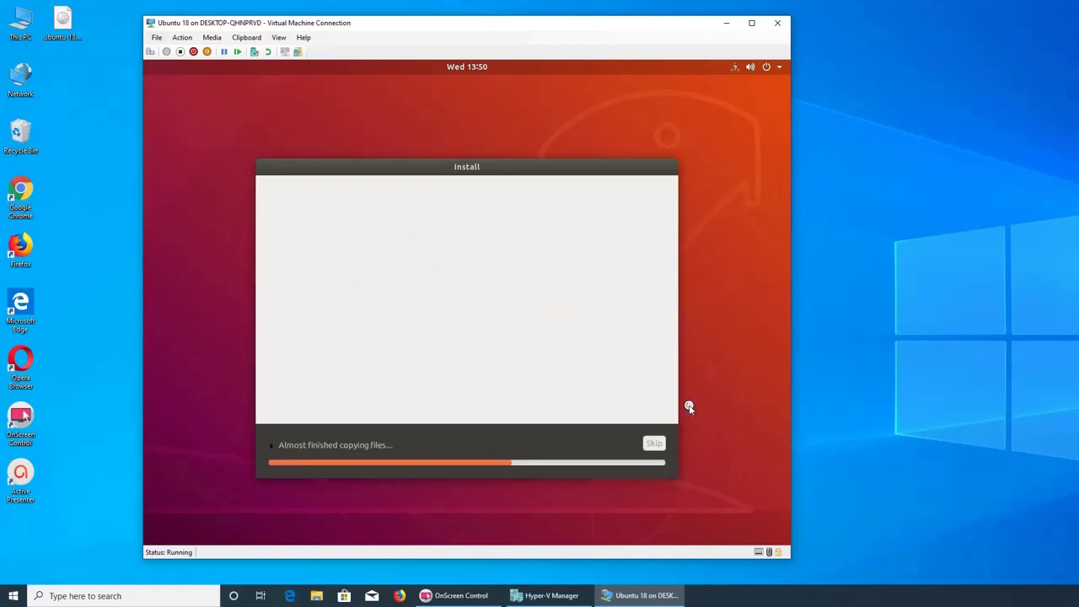
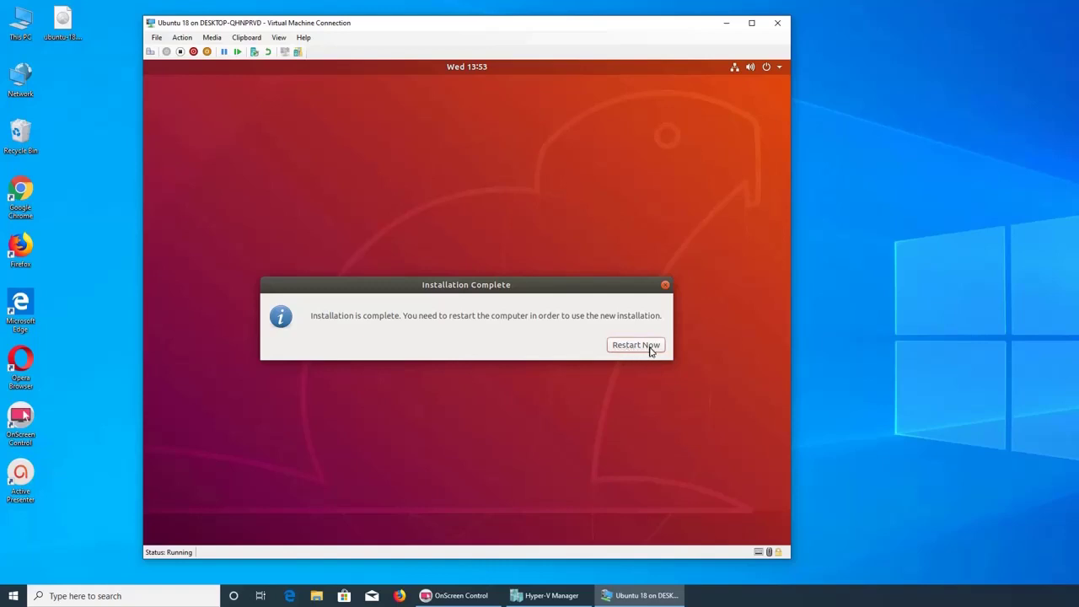
Step: Restart the freshly installed Ubuntu 18 VM from the Installation Complete prompt
click(651, 349)
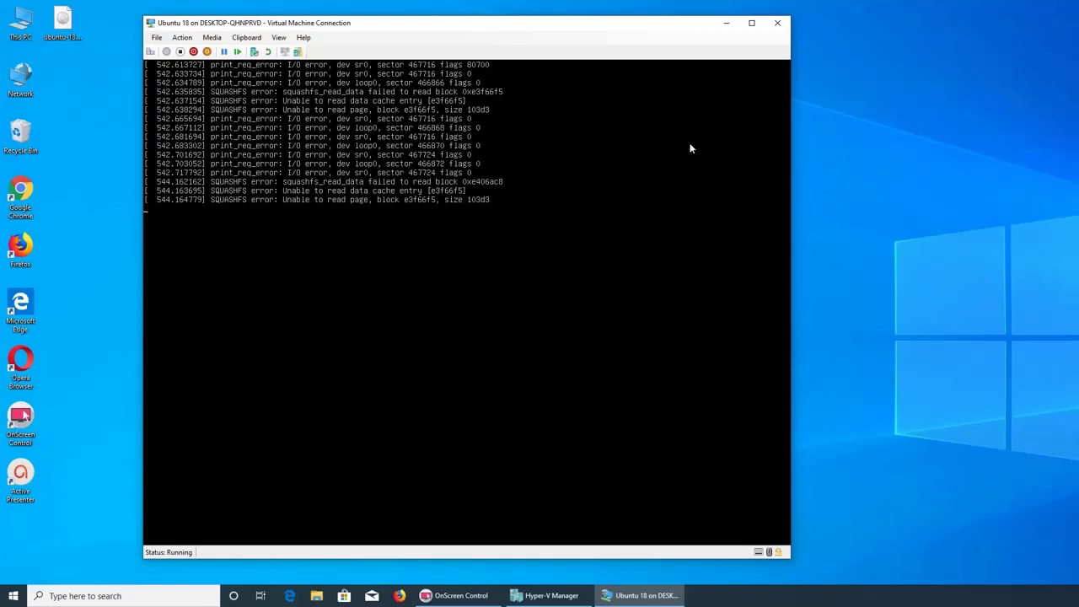
Step: Open Task Manager from the taskbar beside the VM console, showing the CPU performance graph
right_click(837, 599)
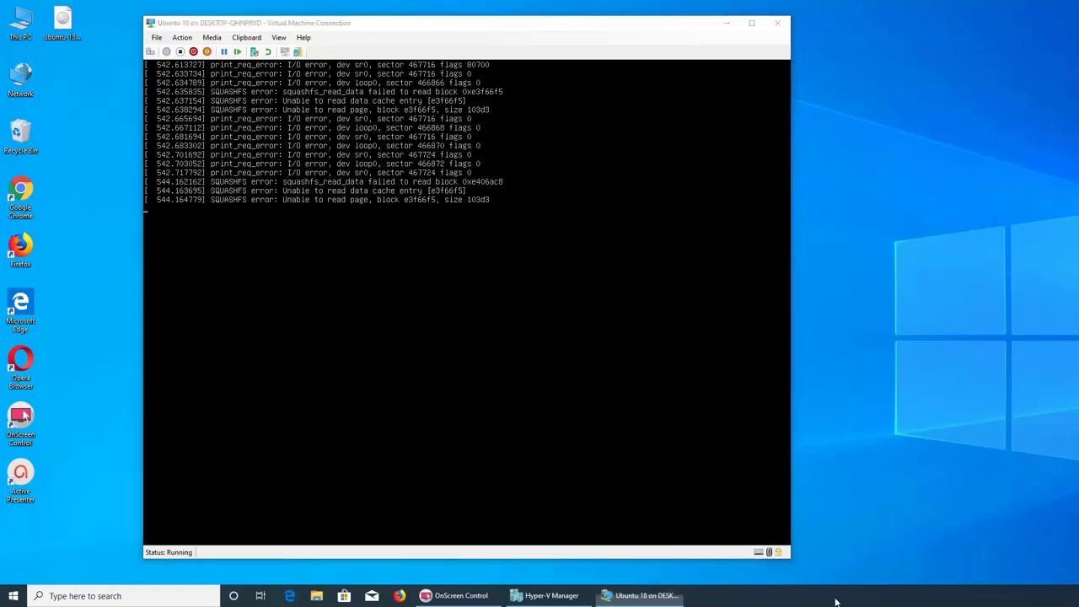
click(871, 545)
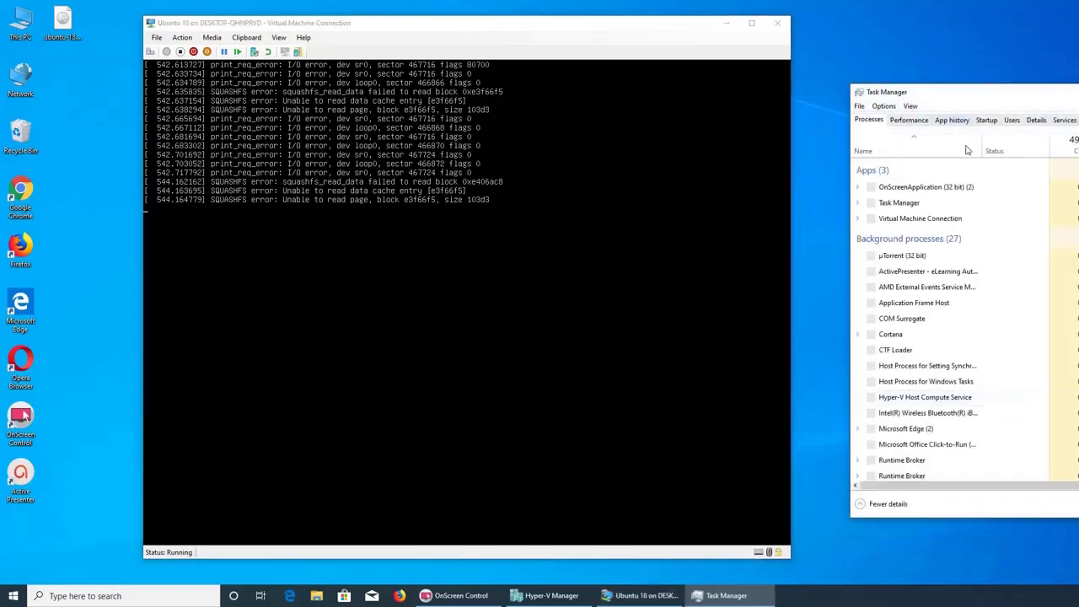
drag(983, 98, 739, 118)
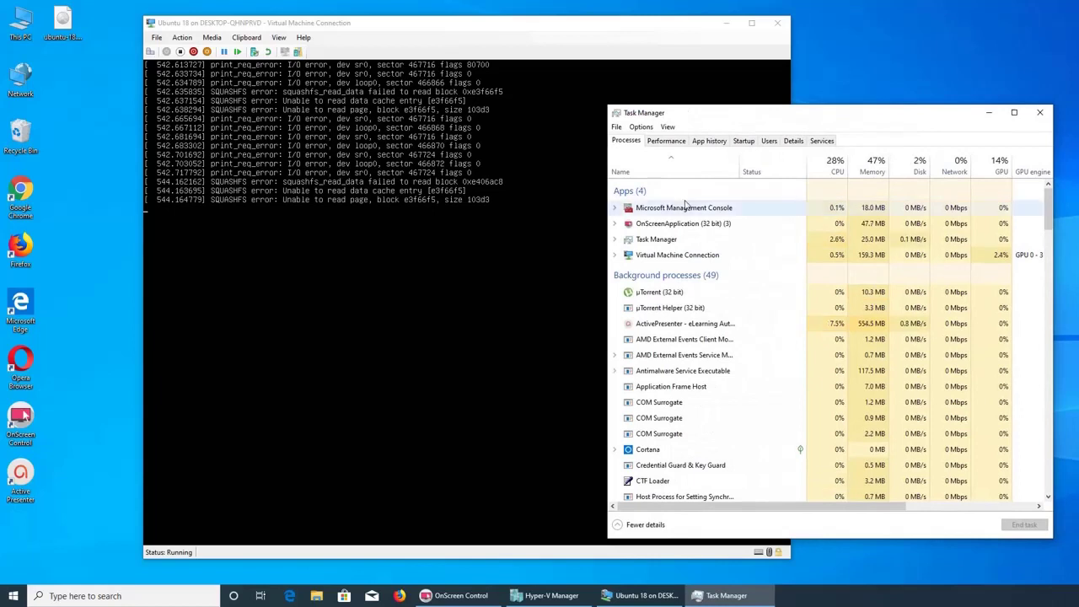
click(667, 142)
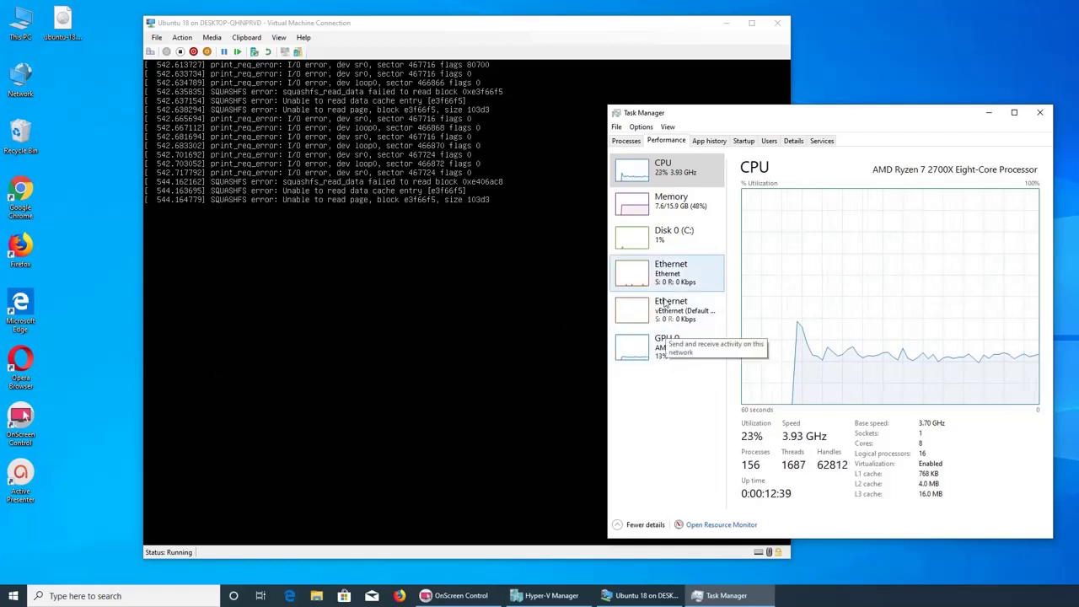
Step: Switch Task Manager's Performance view to Memory, showing 4.7 GB of 16.0 GB in use
click(663, 218)
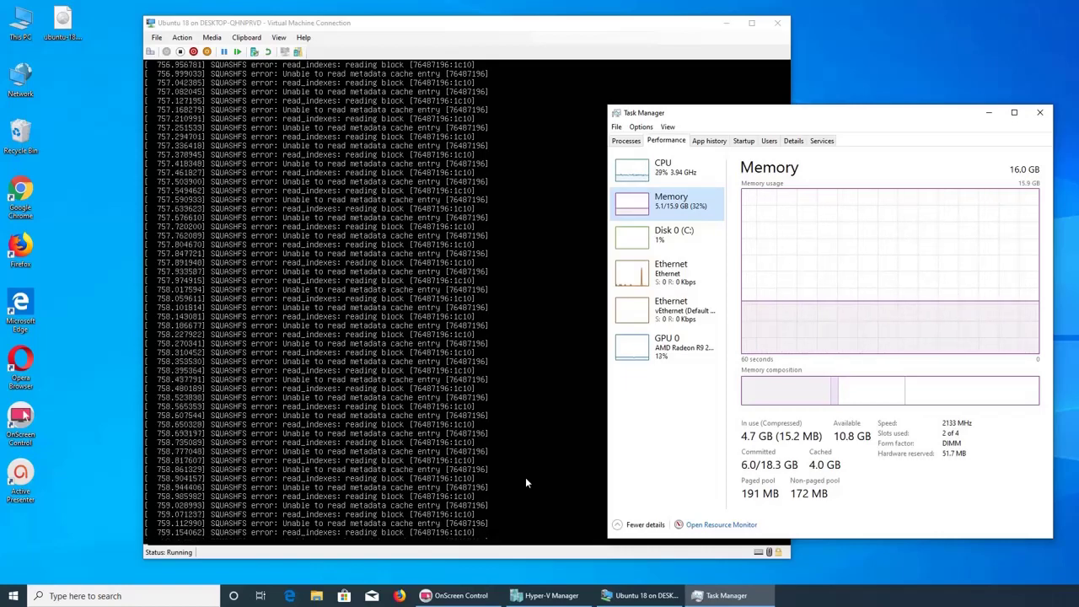
Step: In a new Firefox window moved aside, Google 'ubuntu reading block error on hyper v'
click(400, 595)
drag(636, 21, 1078, 21)
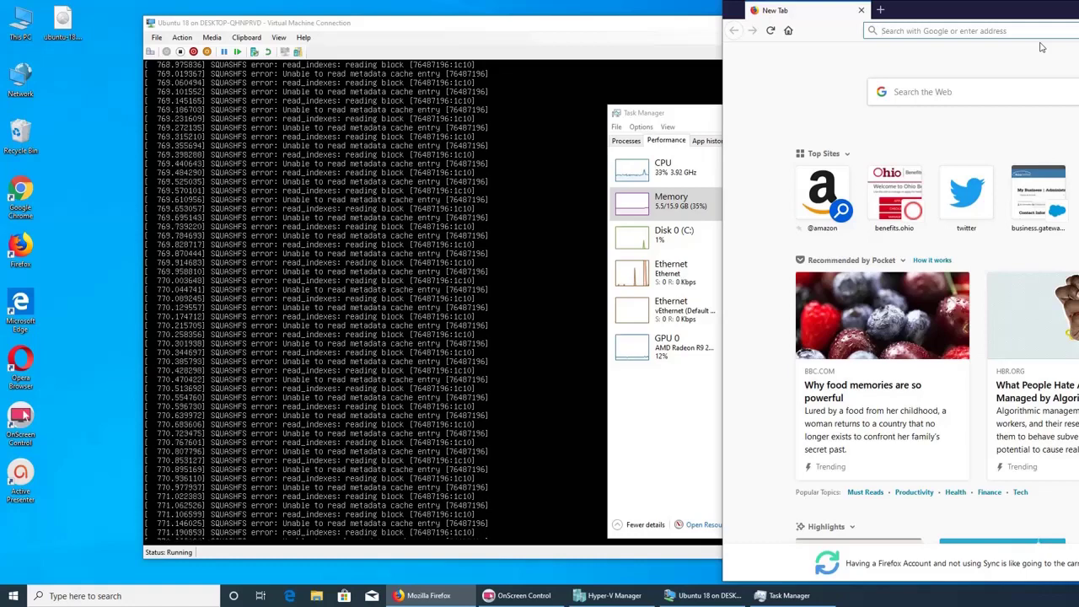
text(ub)
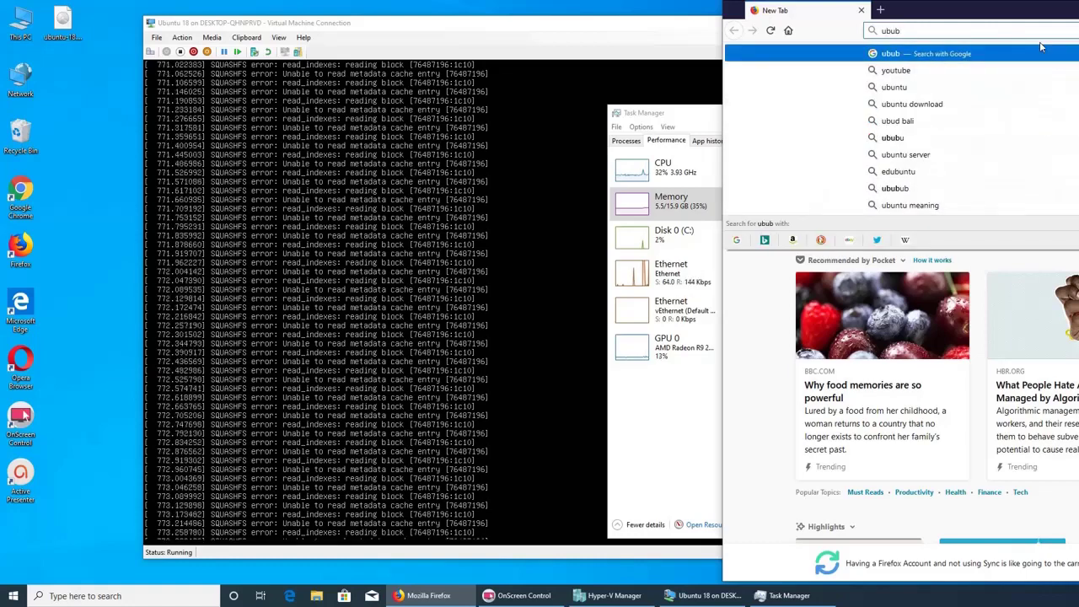
key(BackSpace)
text(ntu )
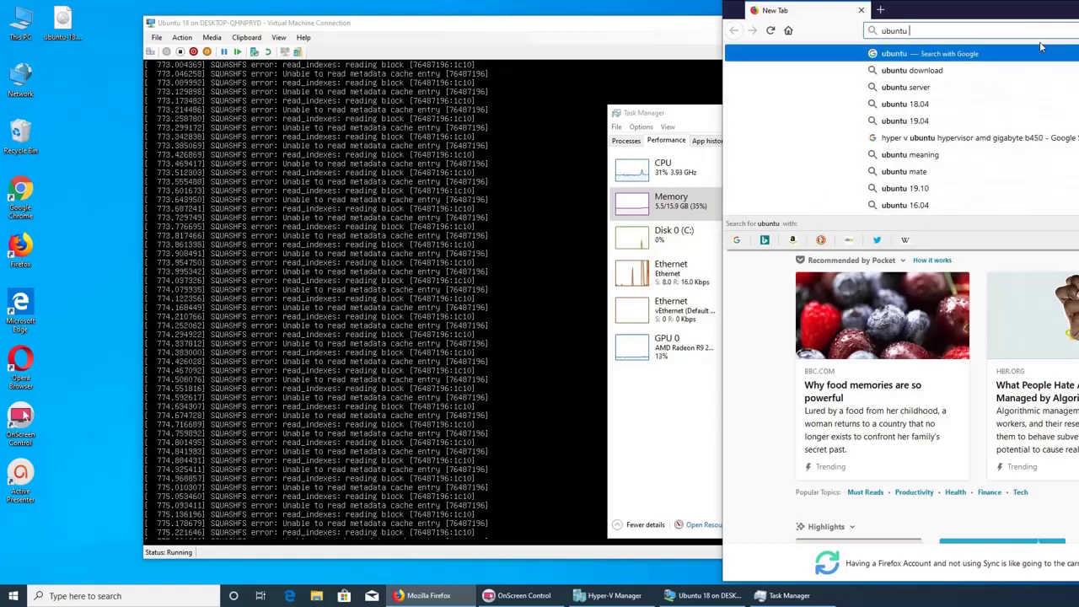
text(read ind)
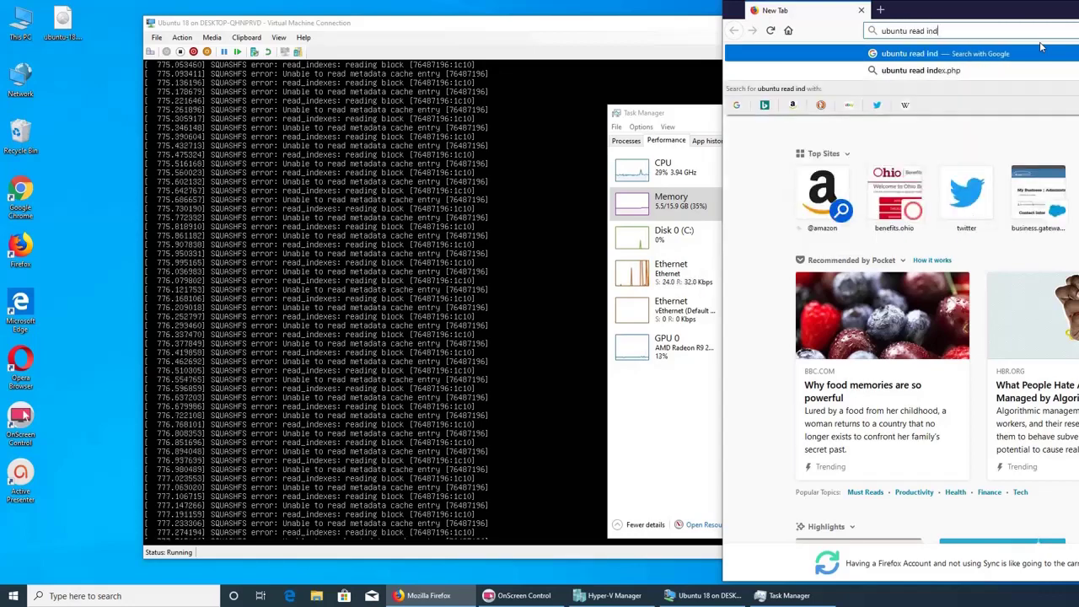
key(BackSpace)
key(BackSpace)
key(BackSpace)
key(BackSpace)
text(i)
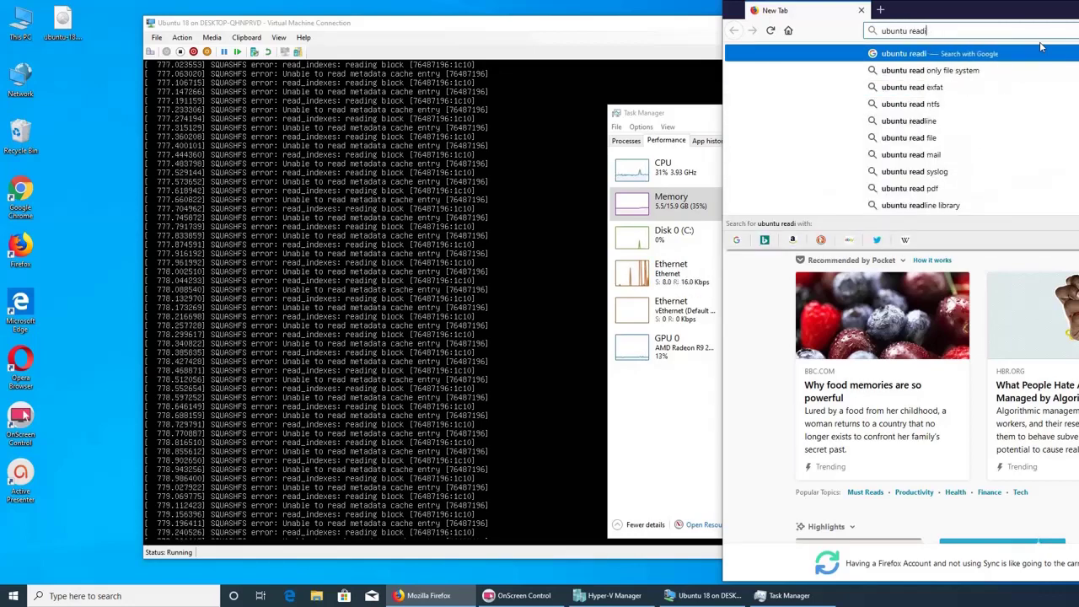
text(ng block error )
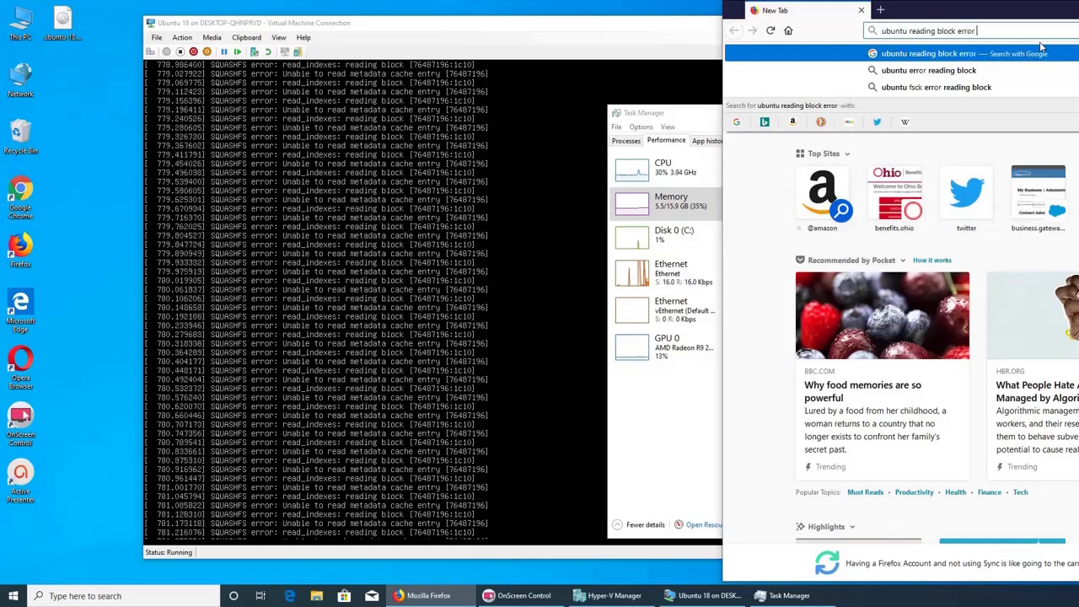
text(on hyper v)
key(Return)
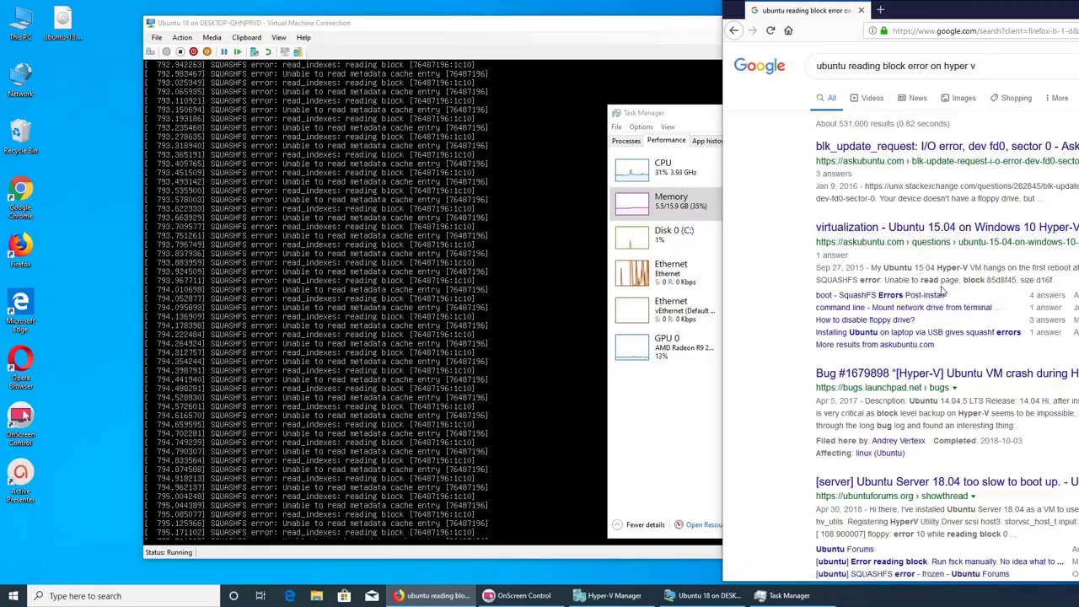
Step: Scroll the results down to related searches like 'hyper-v ubuntu squashfs error' and 'hyper-v remove floppy drive ubuntu'
scroll(942, 291, down, 3)
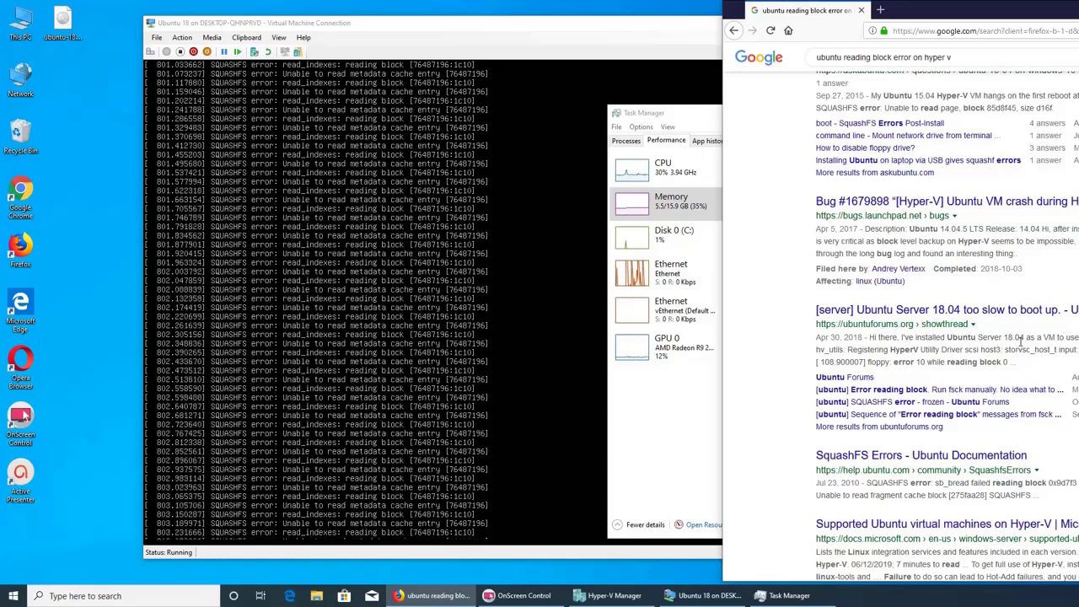
scroll(1019, 339, down, 3)
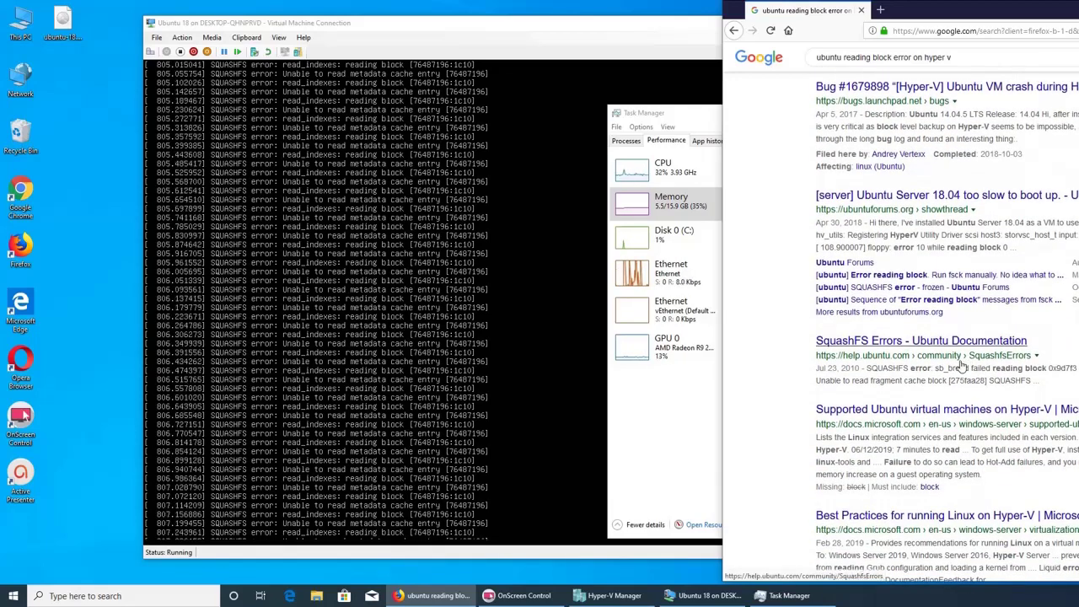
scroll(961, 368, down, 3)
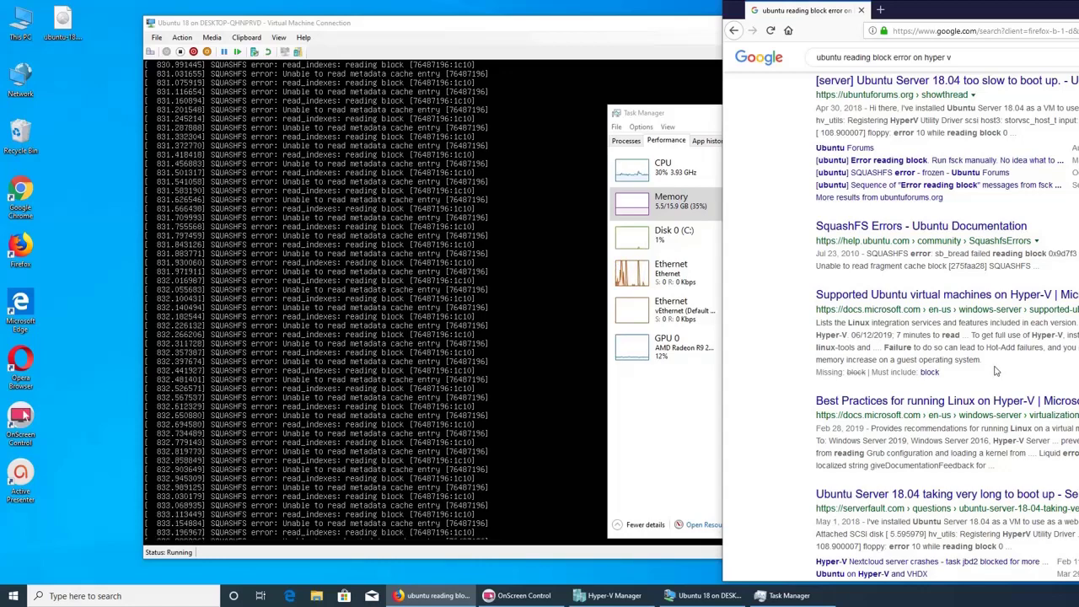
scroll(995, 371, down, 5)
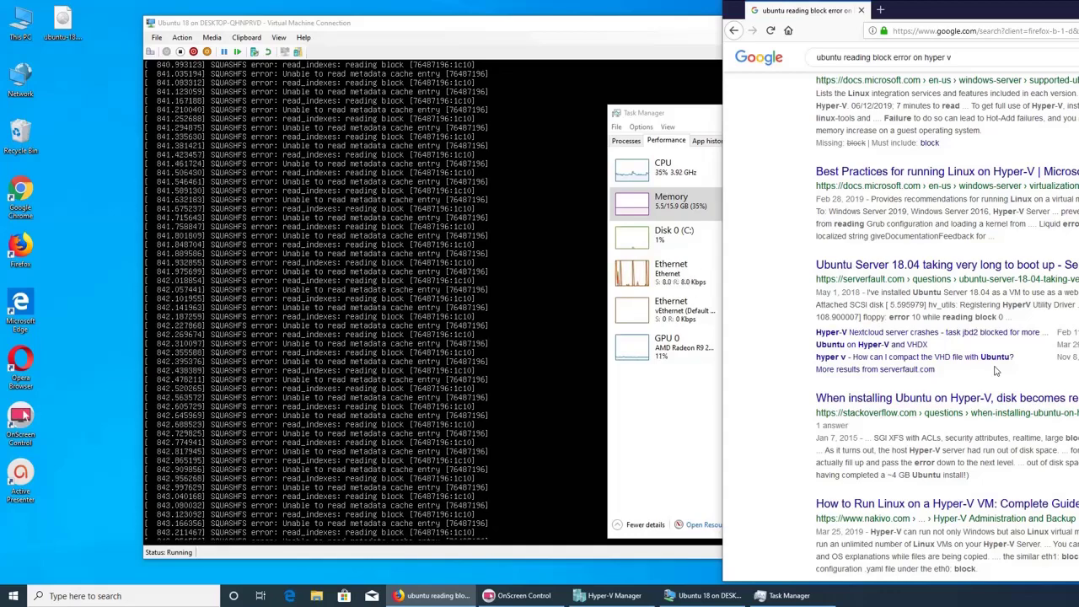
scroll(994, 371, down, 3)
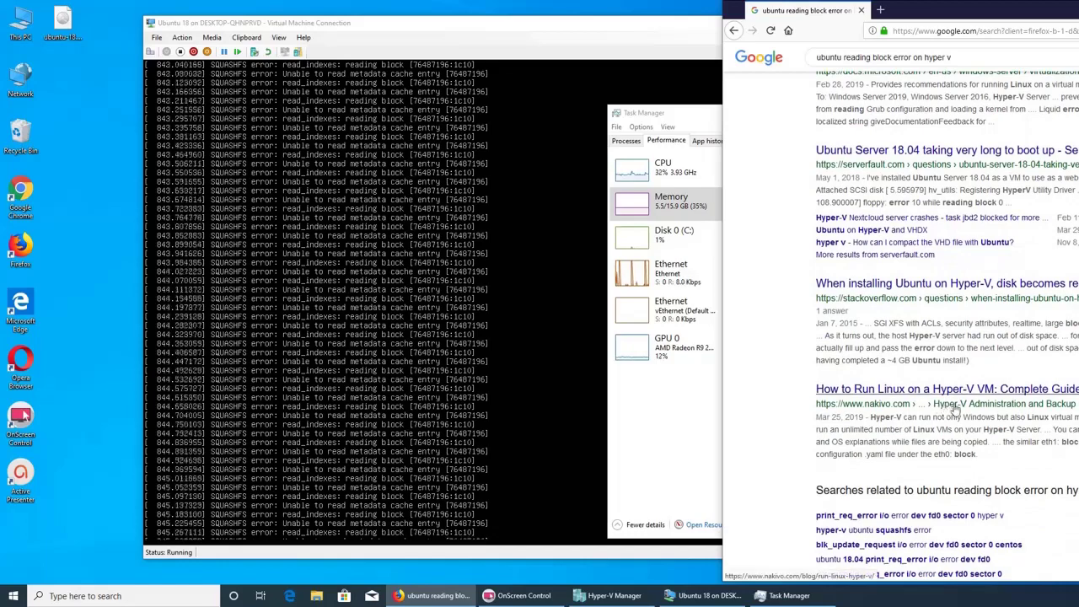
scroll(963, 397, down, 3)
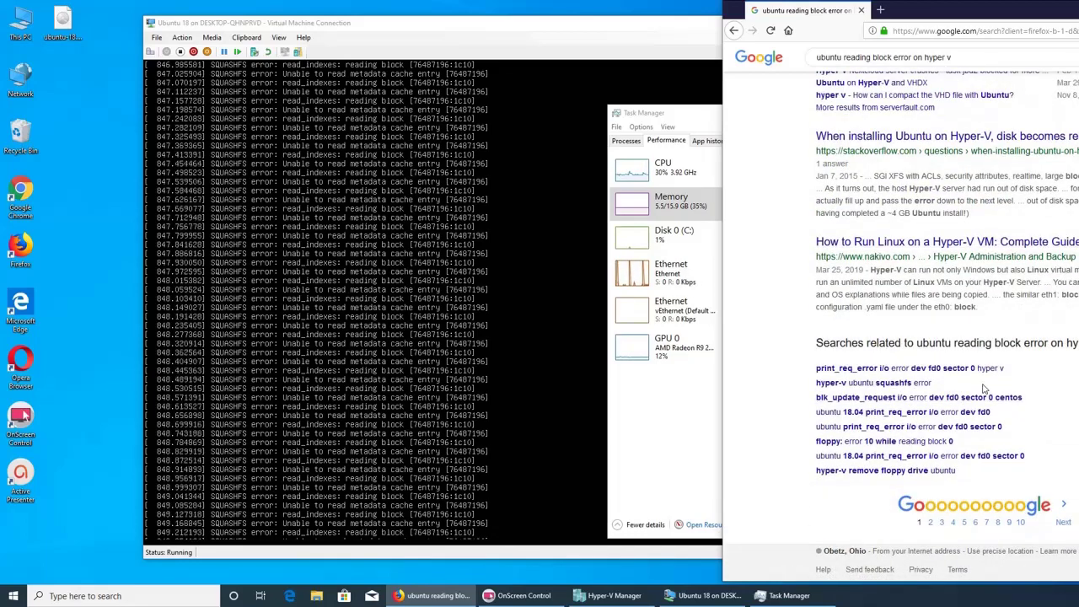
click(915, 25)
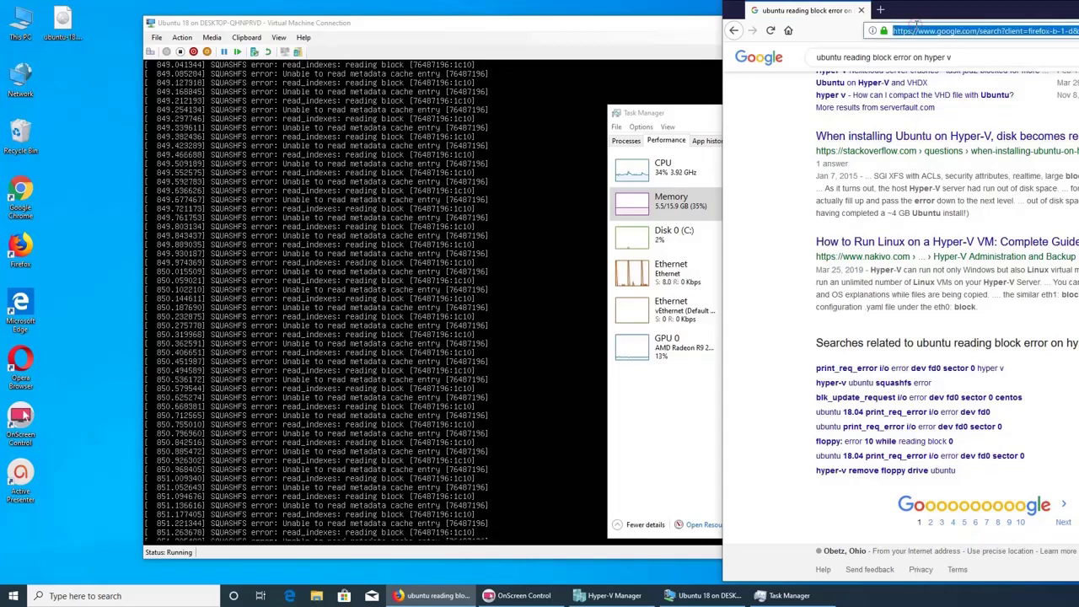
Step: Search 'unable to read metadata cache entry', then refine the query with 'hyper v' and 'ubuntu 18.04'
text(unable to)
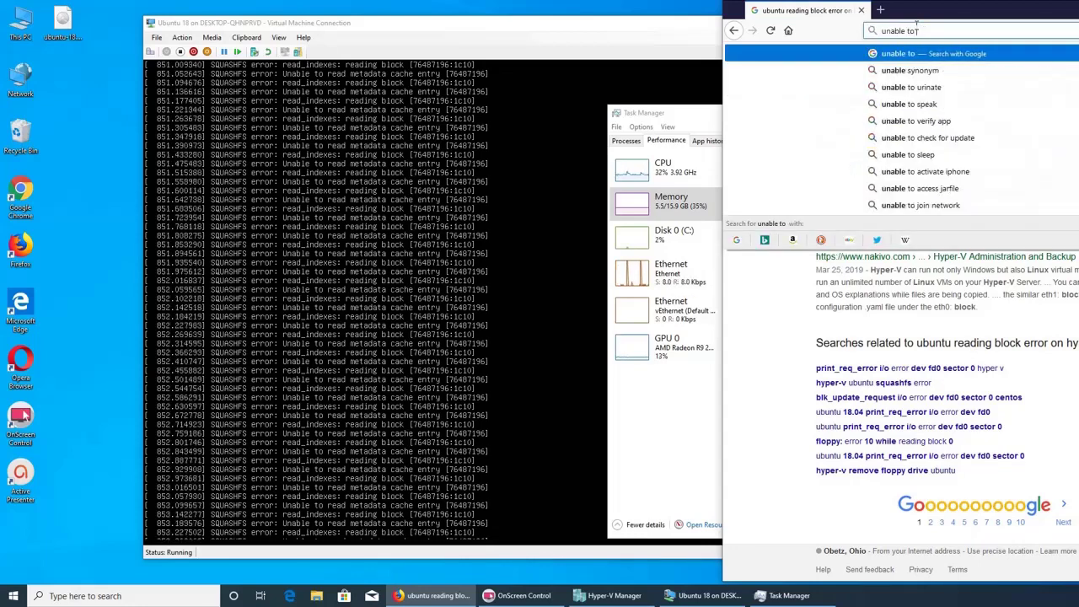
text( read metadata )
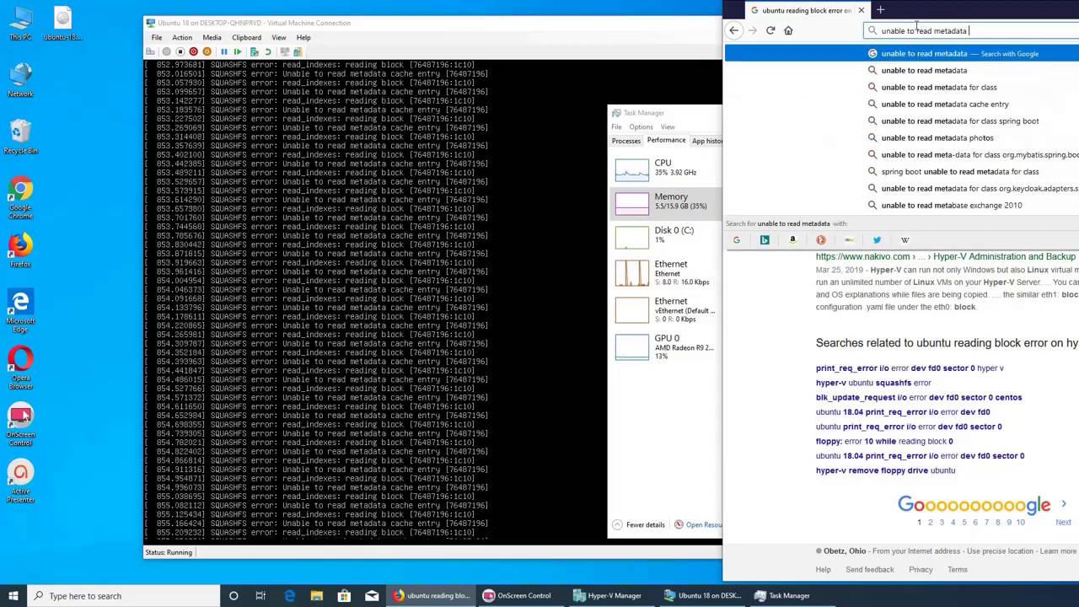
text(cache entry)
key(Return)
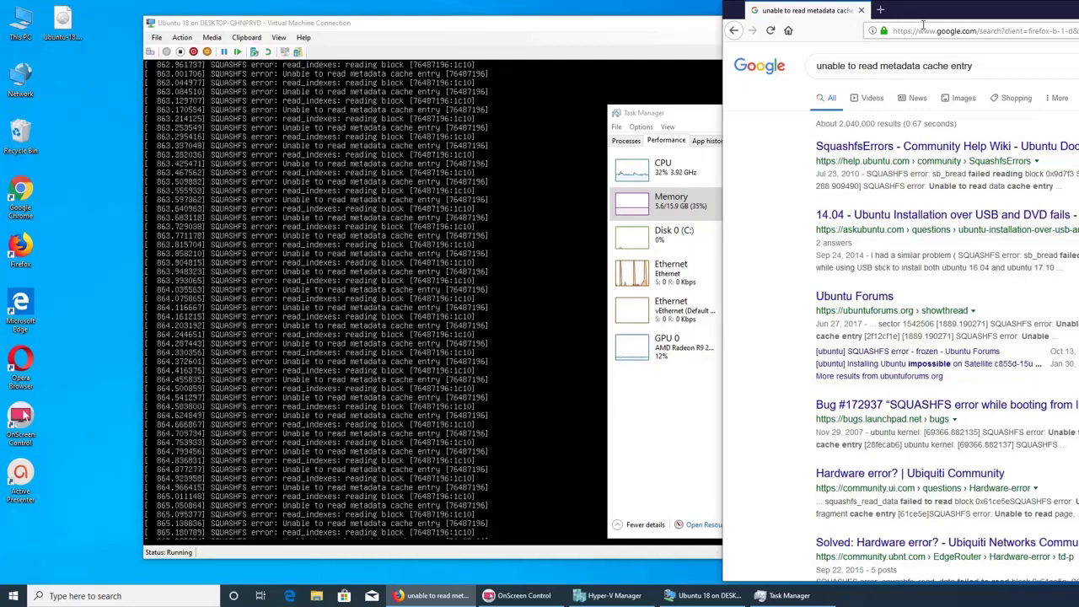
click(1008, 64)
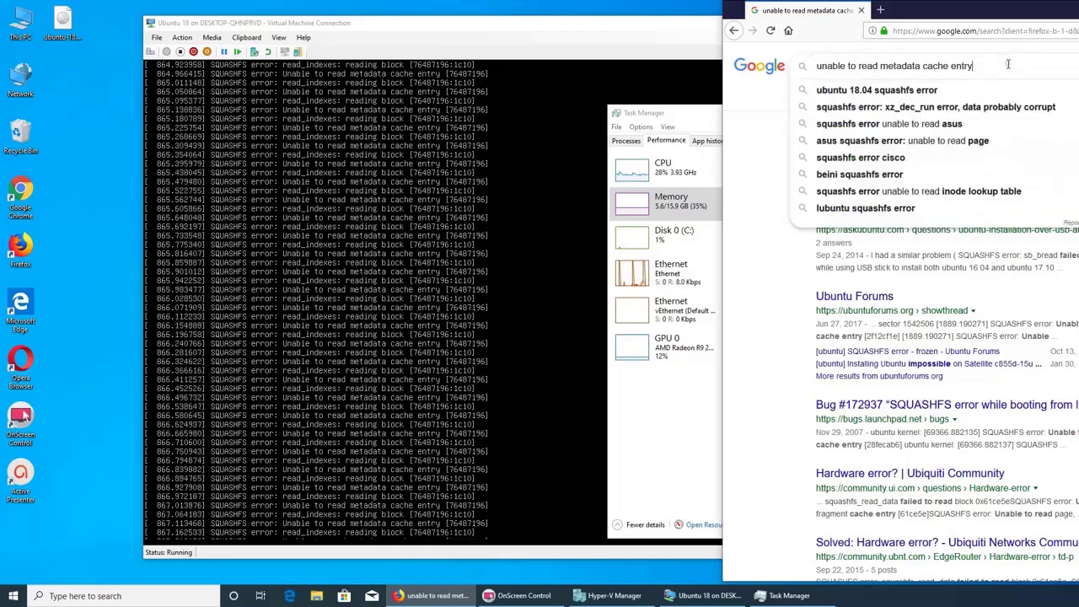
text(hyper v)
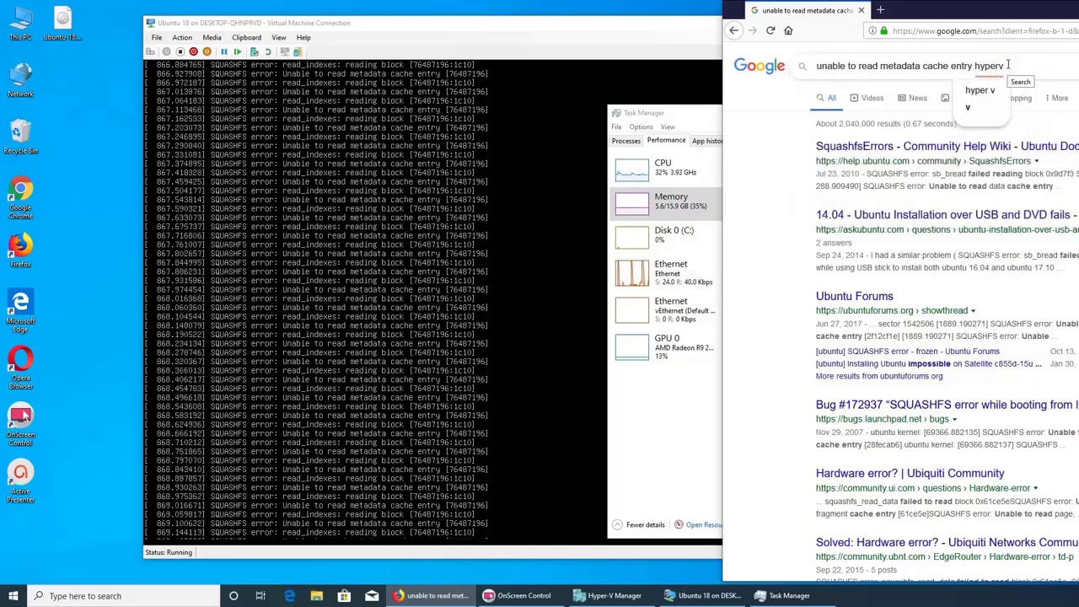
key(Return)
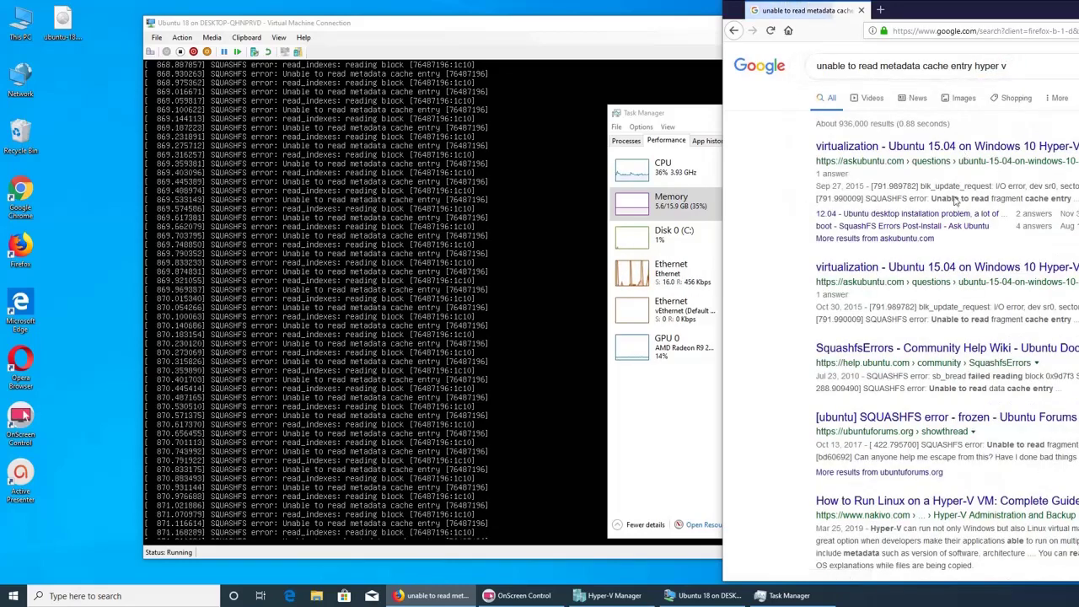
text(ubunt)
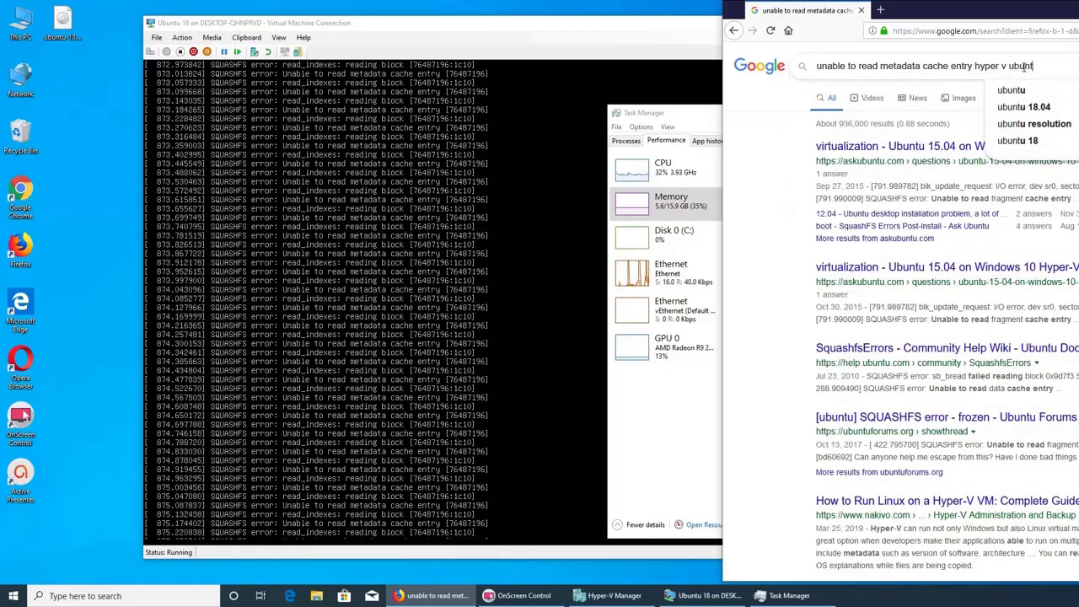
text(u 18.04)
key(Return)
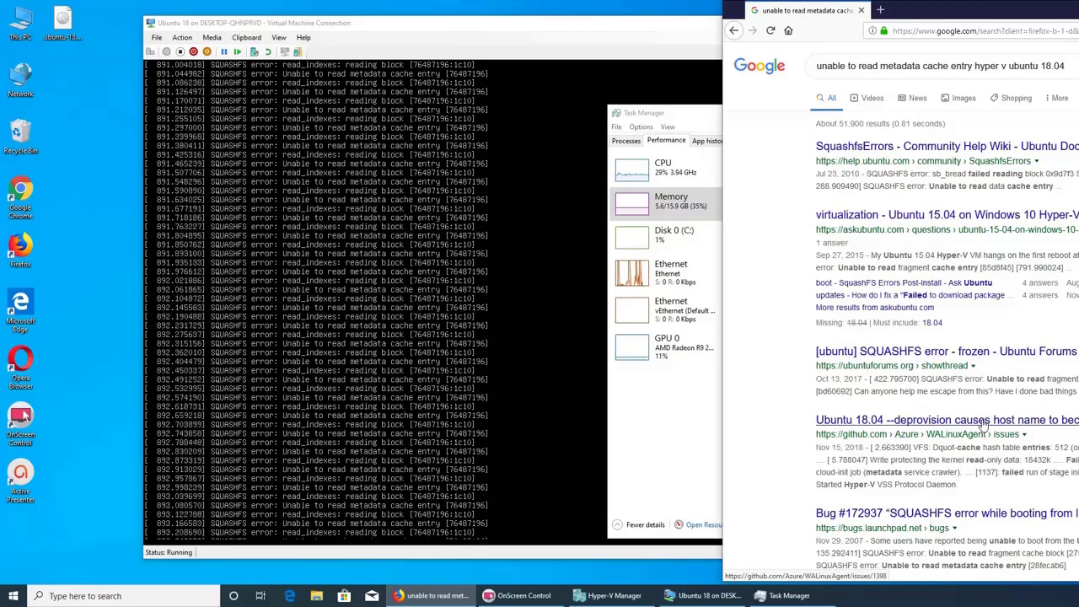
Step: Scroll through the results, including Launchpad SQUASHFS bug reports and related images
scroll(976, 419, down, 1)
scroll(974, 425, down, 2)
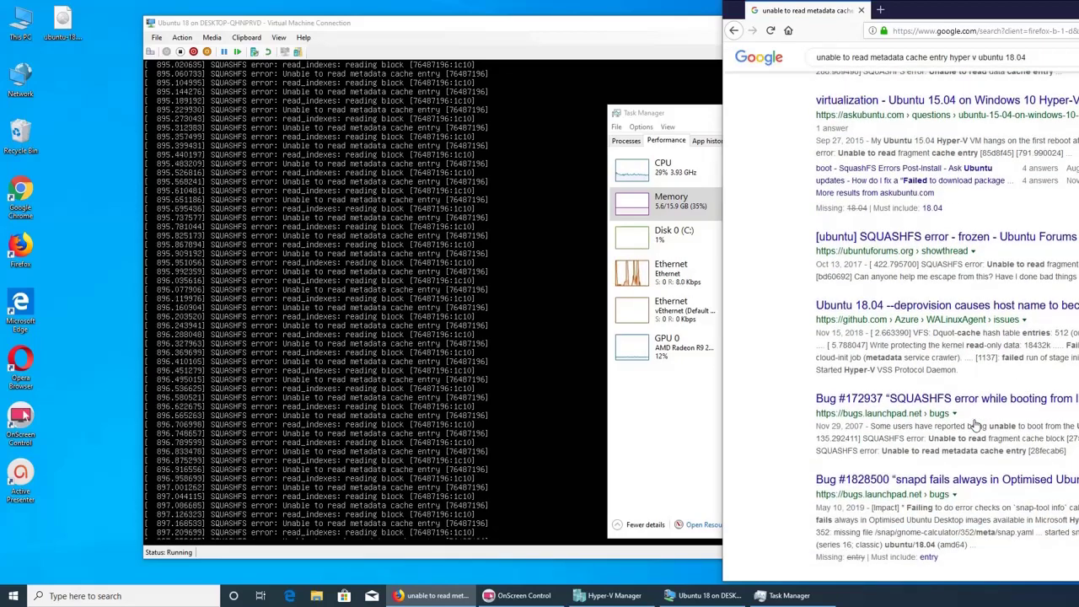
scroll(975, 425, down, 2)
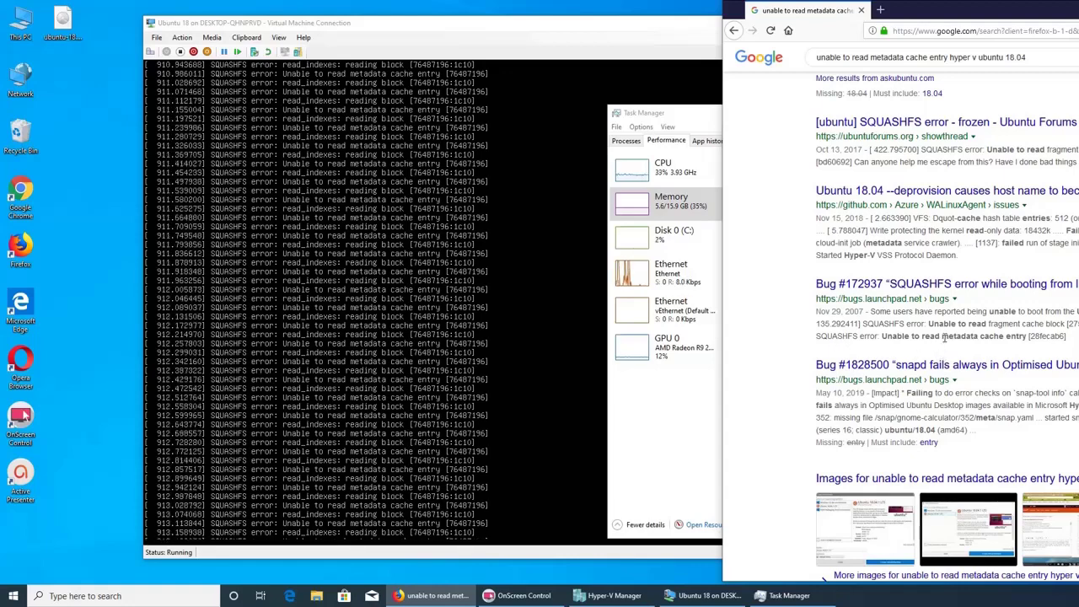
scroll(944, 337, down, 2)
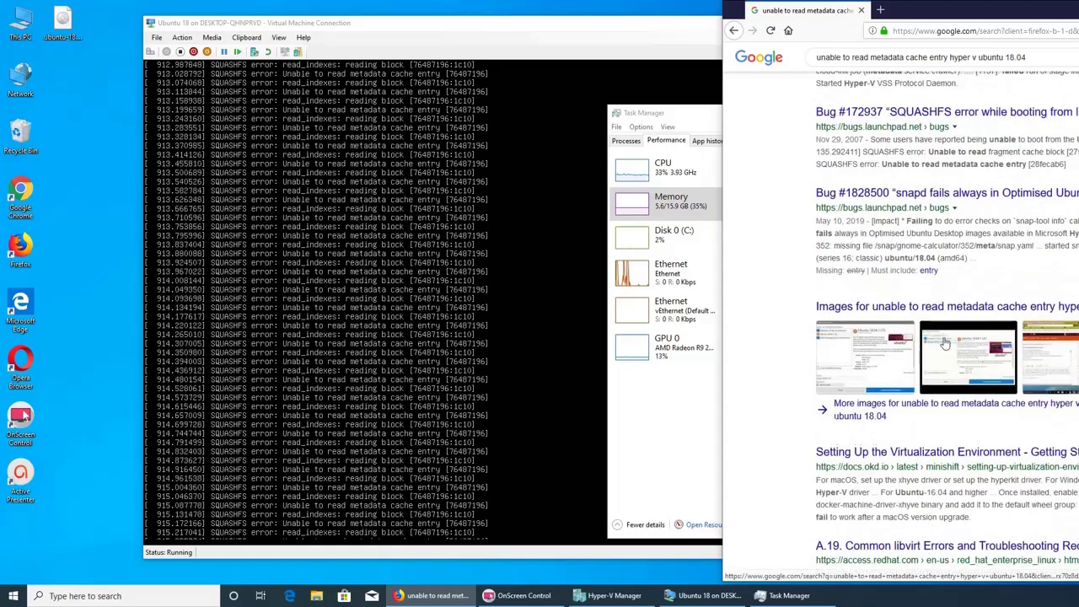
scroll(946, 343, down, 1)
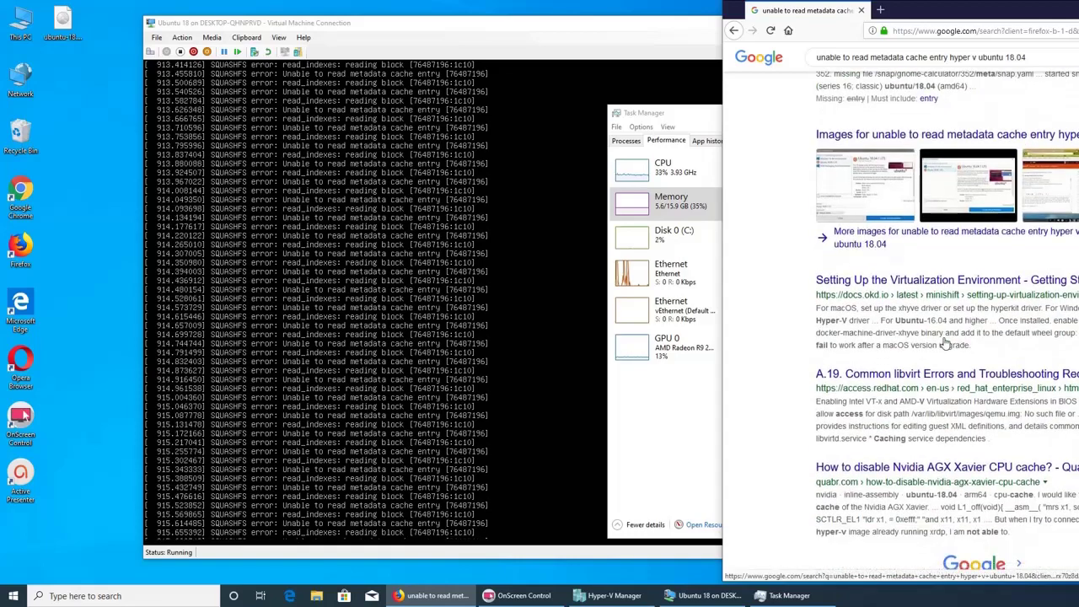
Step: Open the docs.okd.io 'Setting Up the Virtualization Environment' page, scroll its KVM/Ubuntu steps, then close Firefox
click(949, 289)
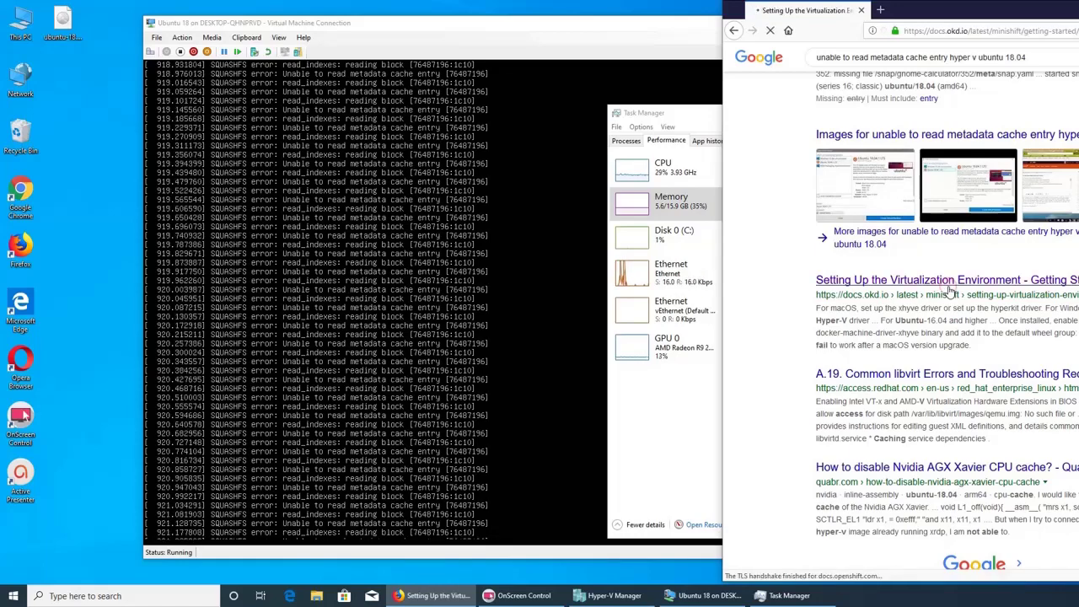
scroll(960, 332, down, 3)
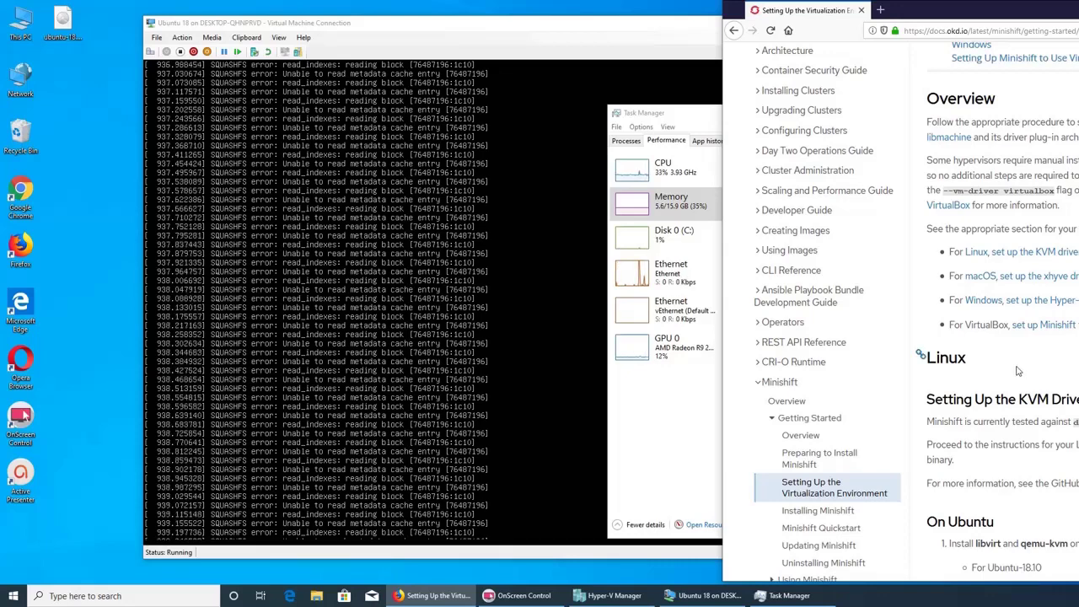
scroll(1017, 370, down, 3)
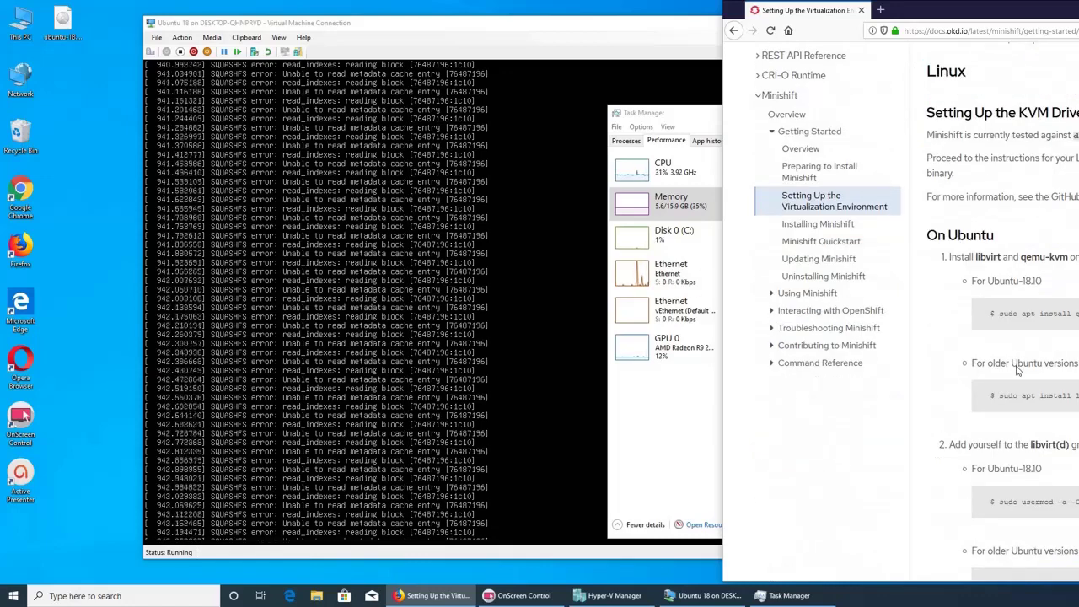
scroll(1017, 371, down, 6)
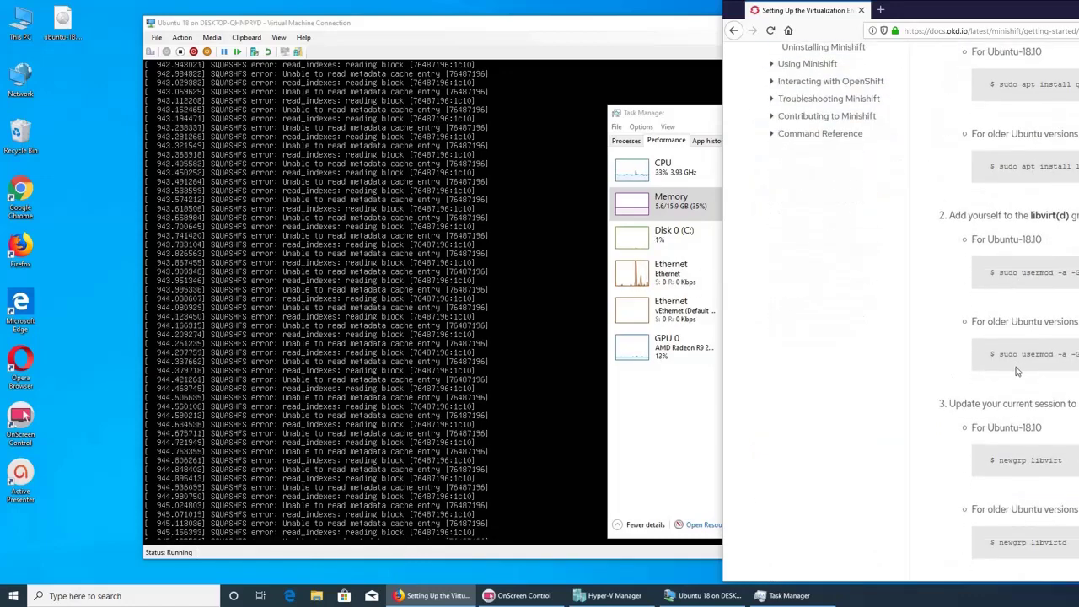
scroll(1016, 371, down, 2)
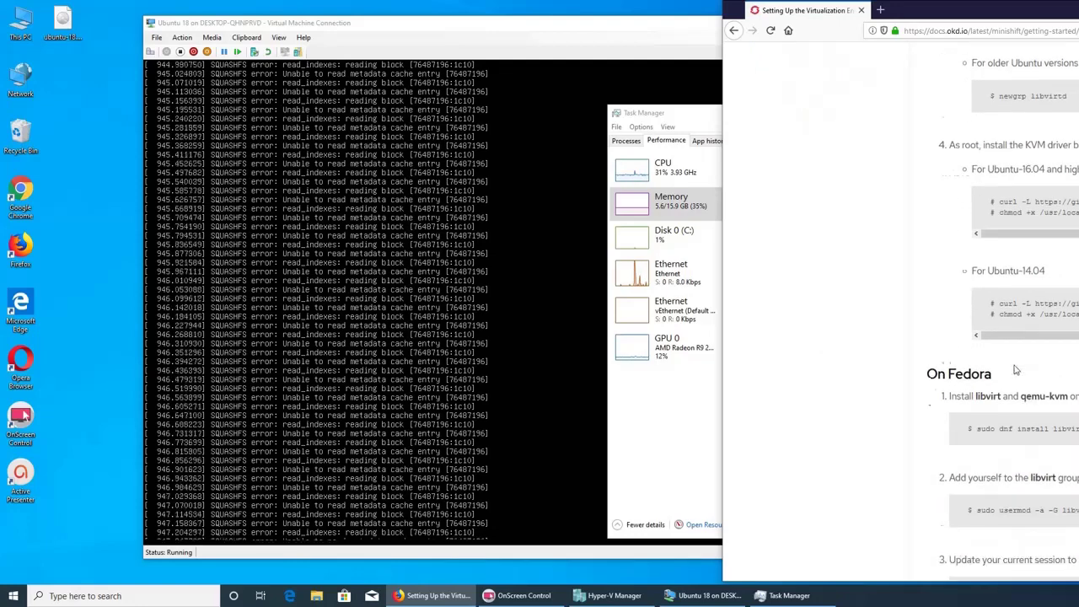
scroll(1016, 371, up, 3)
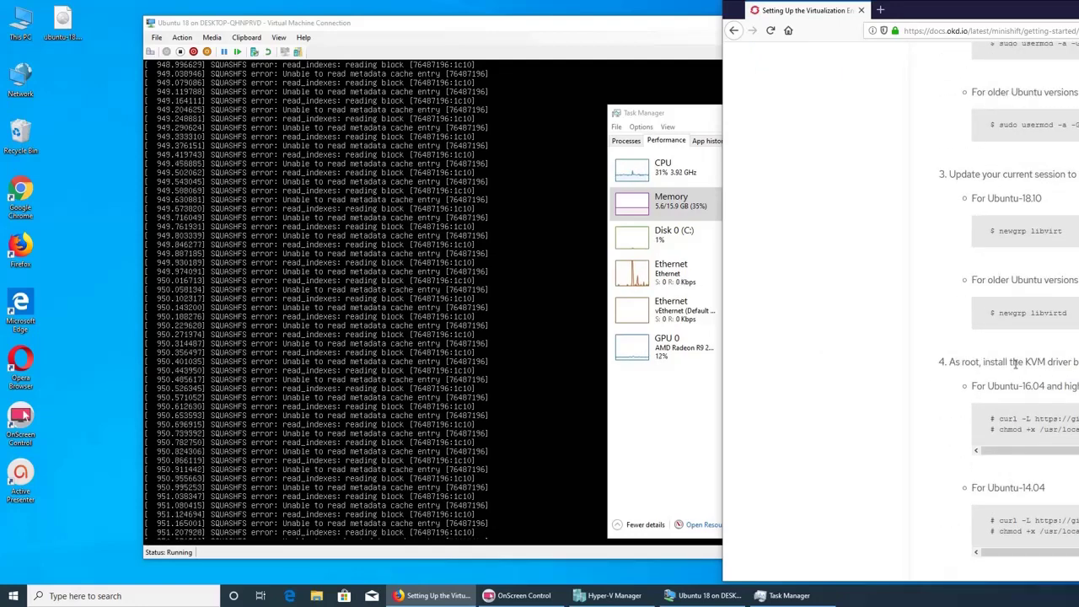
scroll(1016, 363, up, 3)
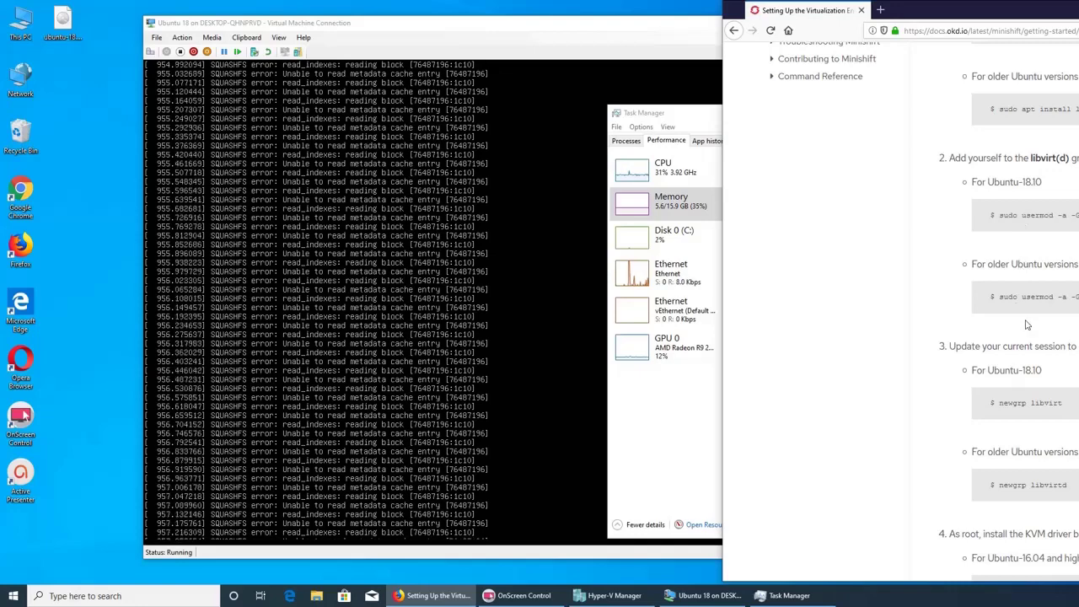
scroll(1023, 320, up, 5)
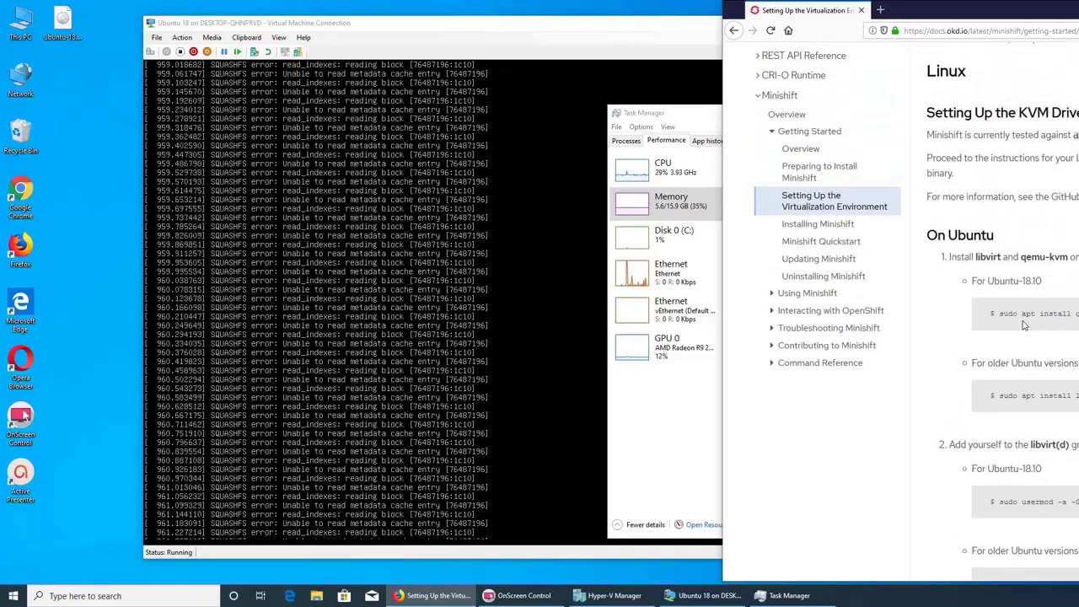
scroll(1024, 325, up, 2)
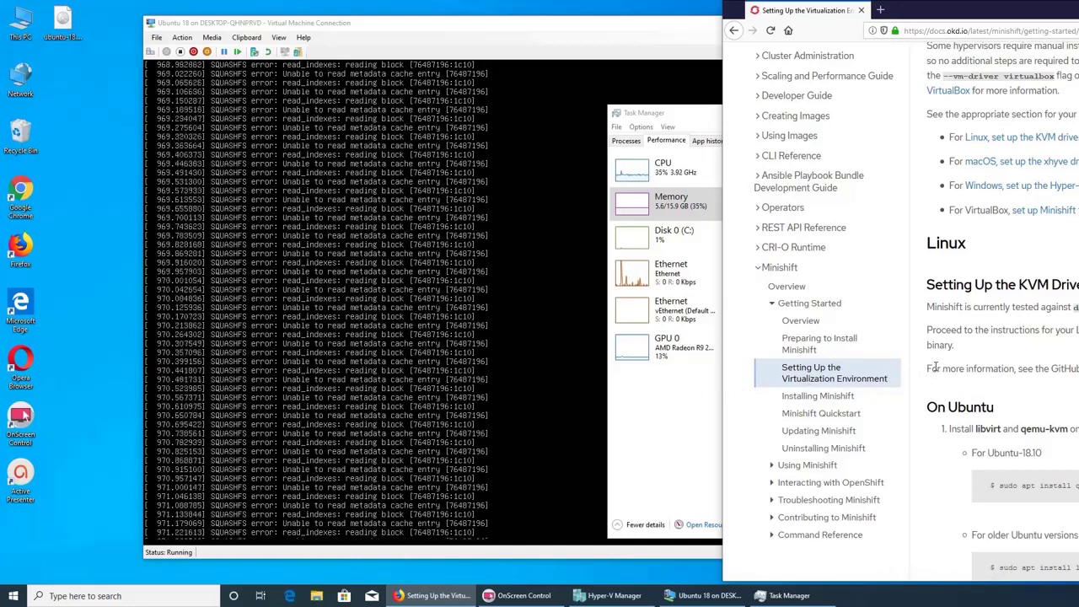
scroll(934, 367, up, 5)
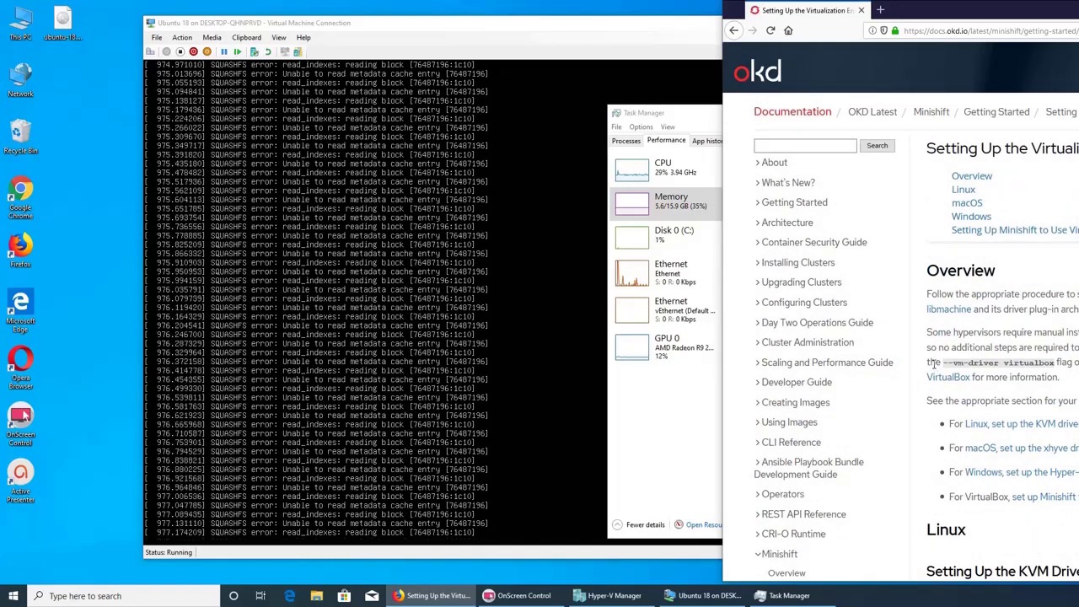
click(966, 32)
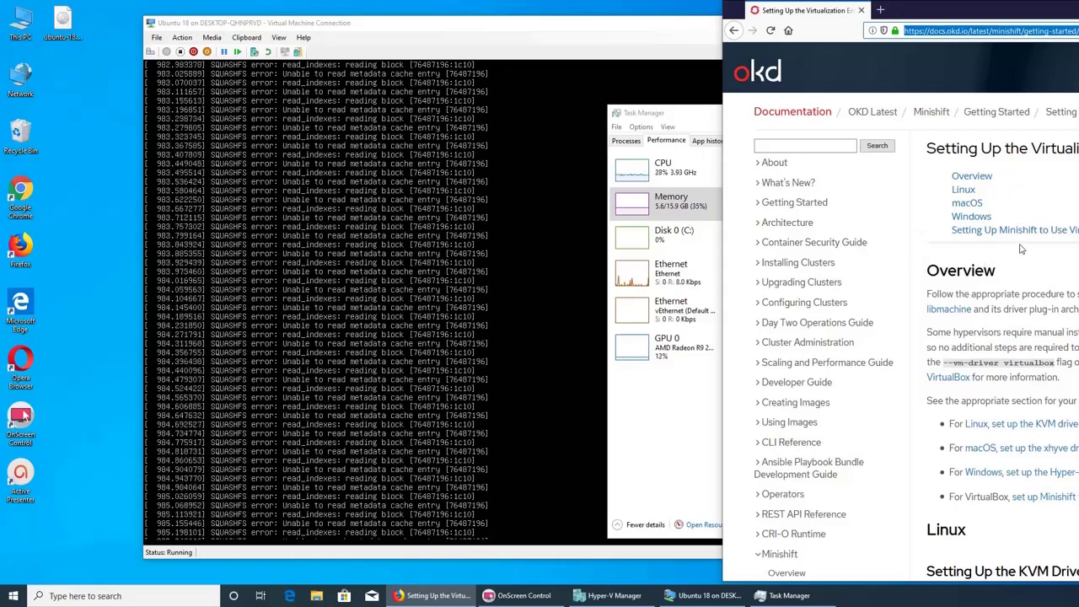
key(ctrl+w)
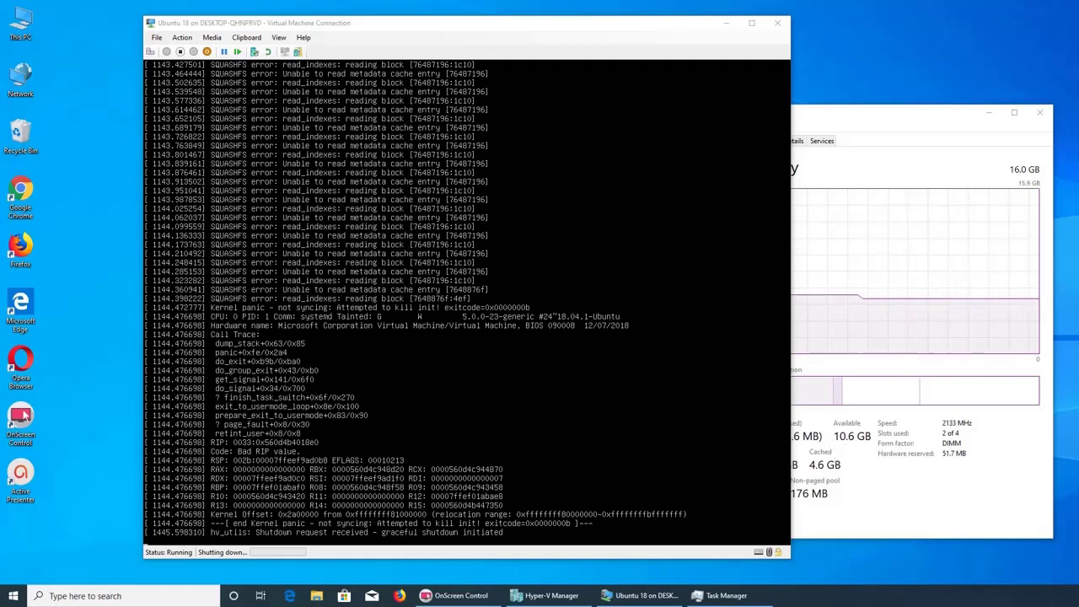
Step: Launch Google Chrome from its desktop icon to a New Tab page
double_click(22, 192)
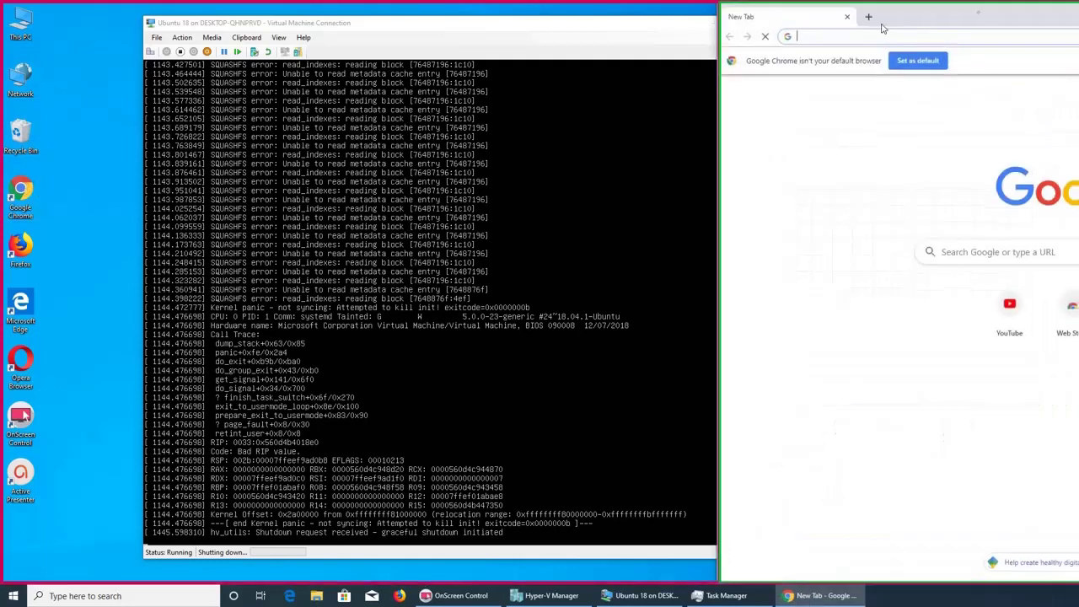
Step: Move Chrome over the VM console, Google 'ubuntu', and follow the Download Ubuntu Desktop sitelink
drag(874, 20, 413, 43)
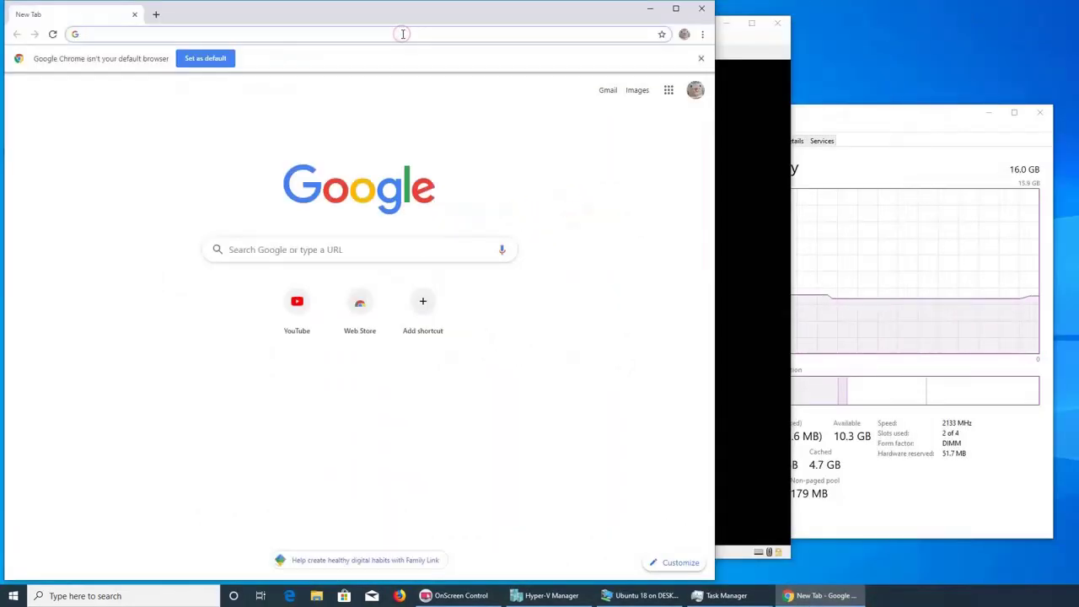
click(403, 34)
text(ubuntu)
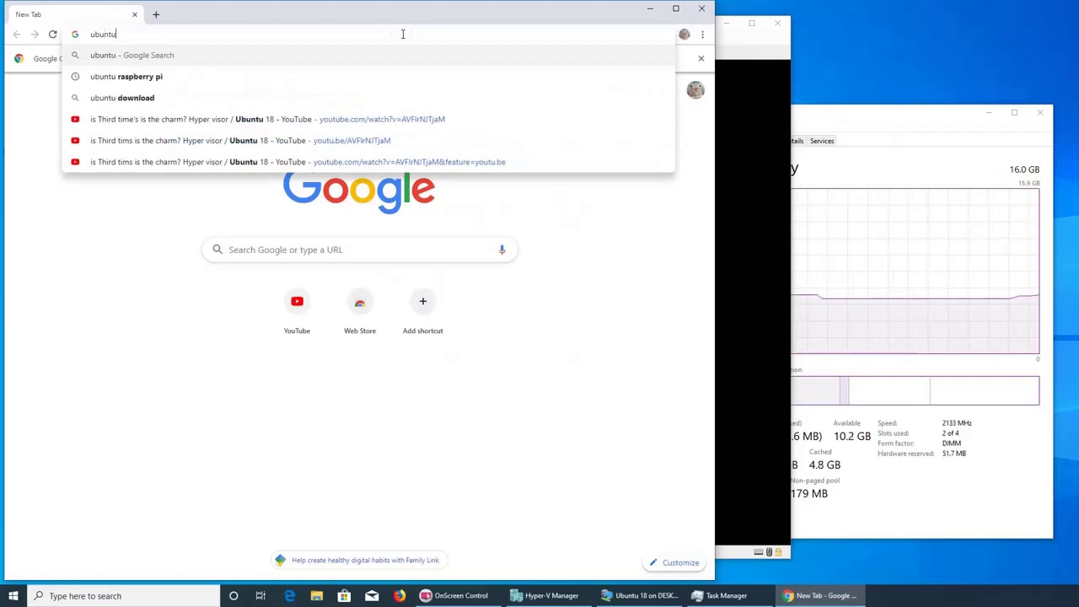
key(Return)
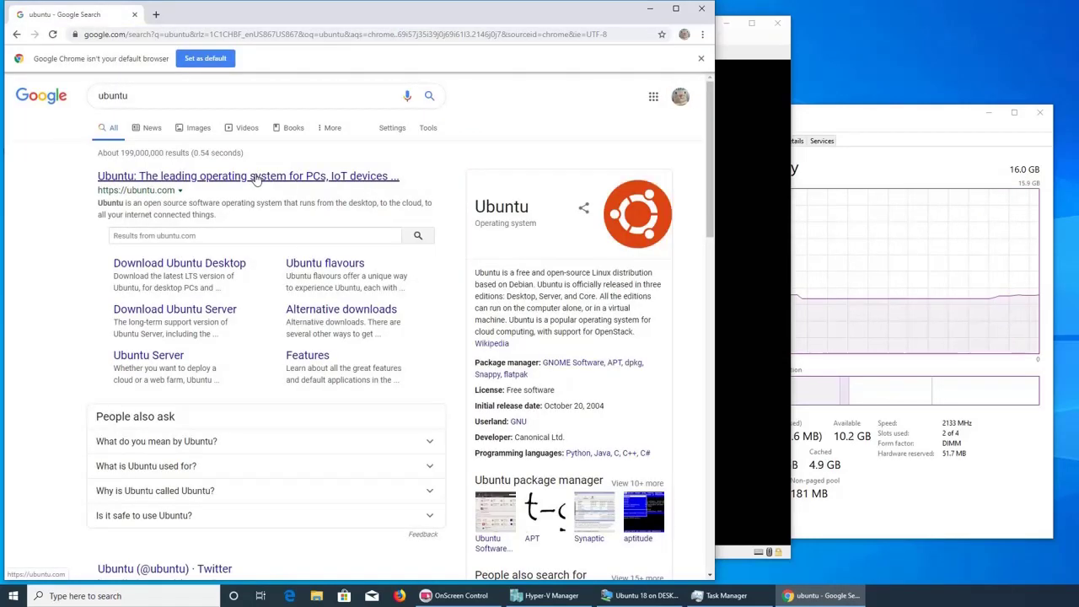
click(207, 264)
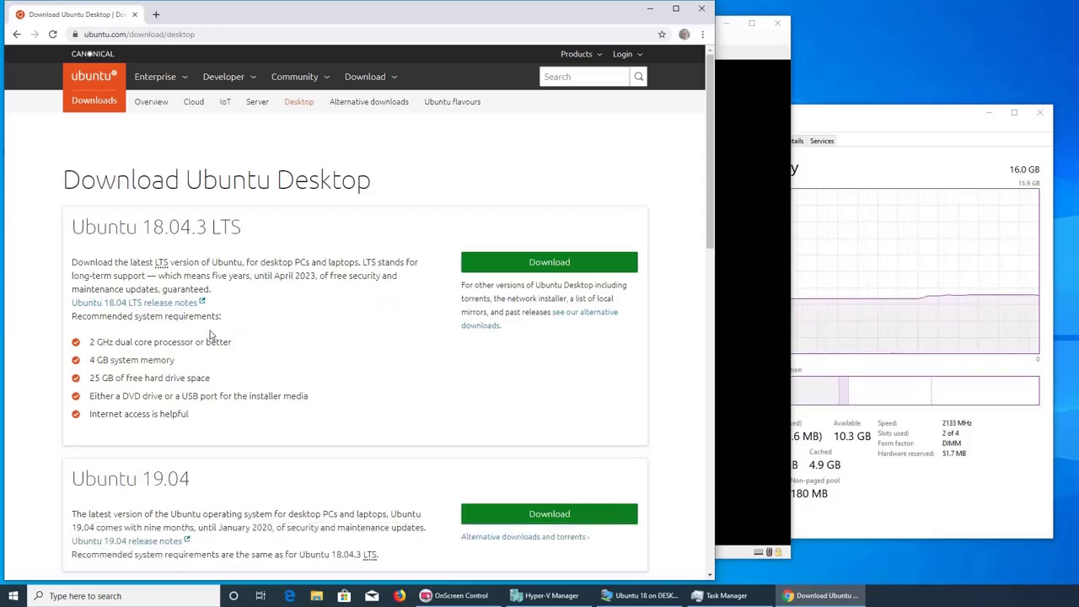
Step: Start the Ubuntu 18.04.3 LTS desktop ISO download and grab its 64-bit torrent from Alternative downloads
click(491, 268)
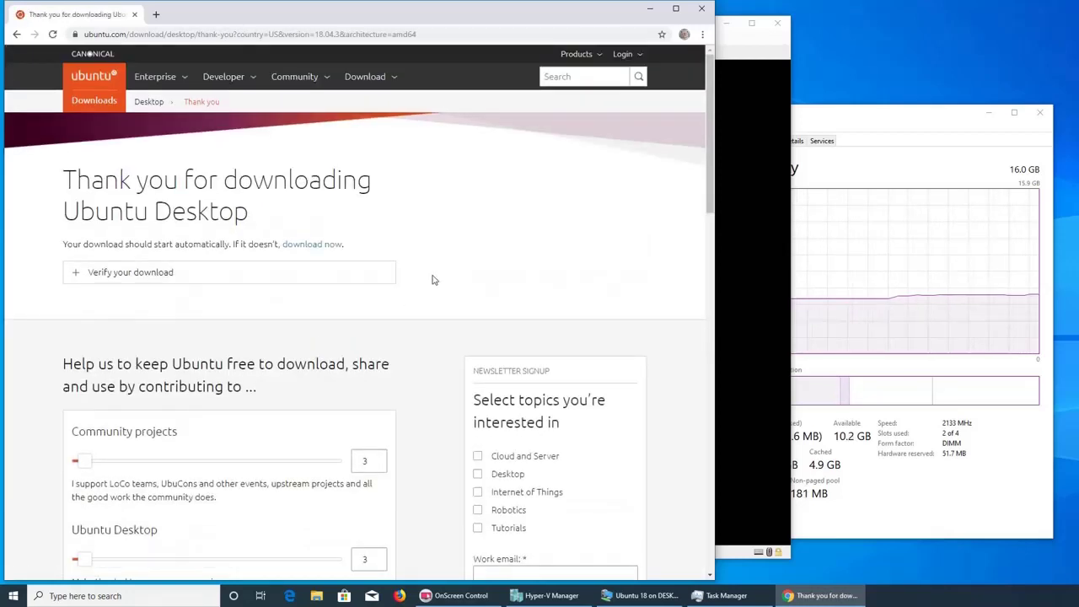
click(151, 102)
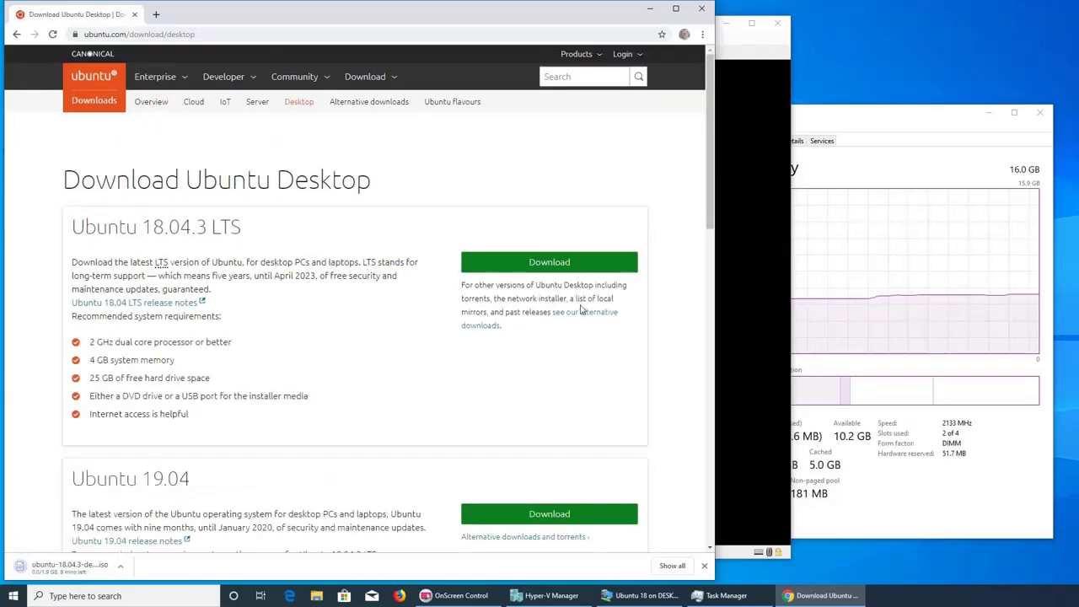
click(581, 312)
scroll(375, 292, down, 4)
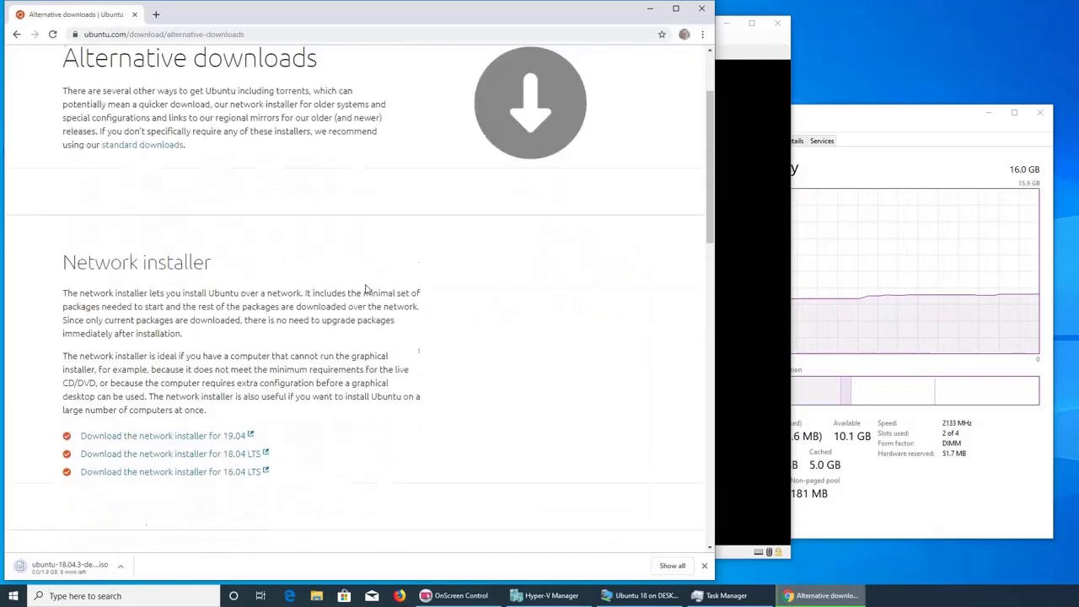
scroll(366, 290, down, 4)
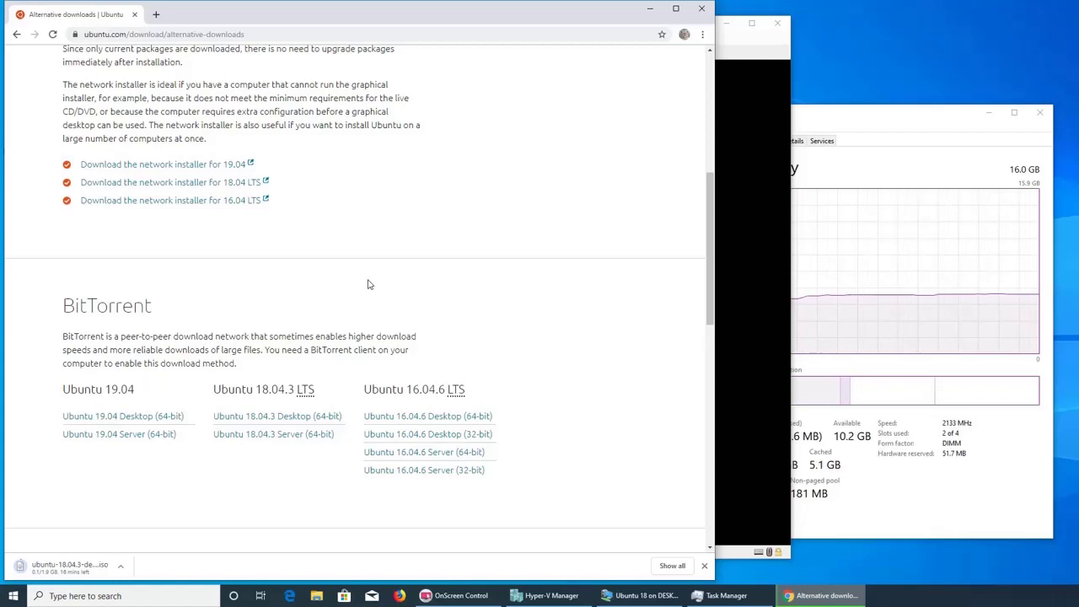
click(309, 415)
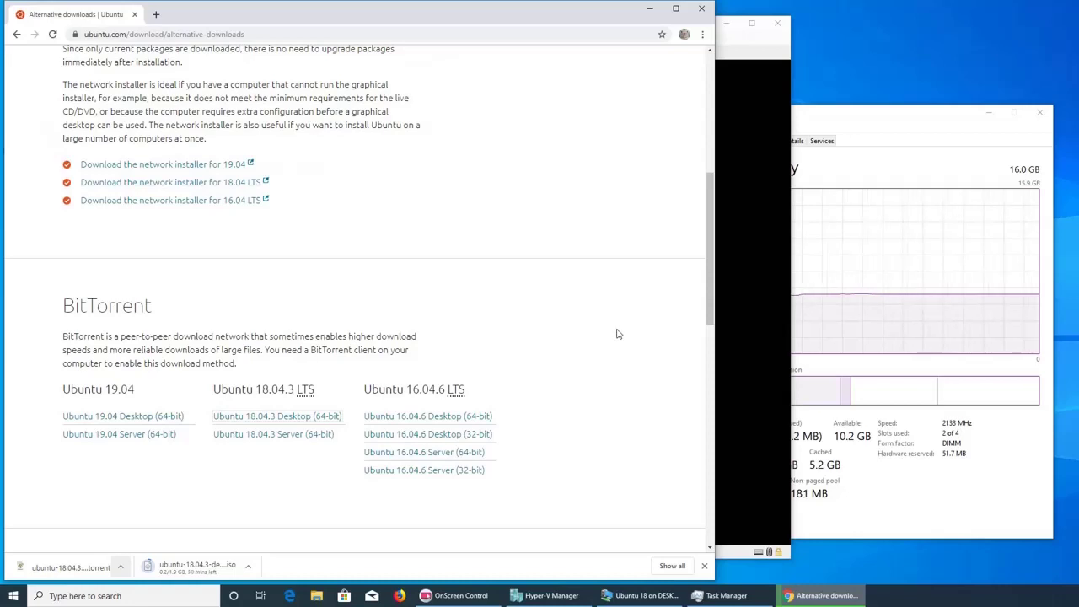
click(16, 35)
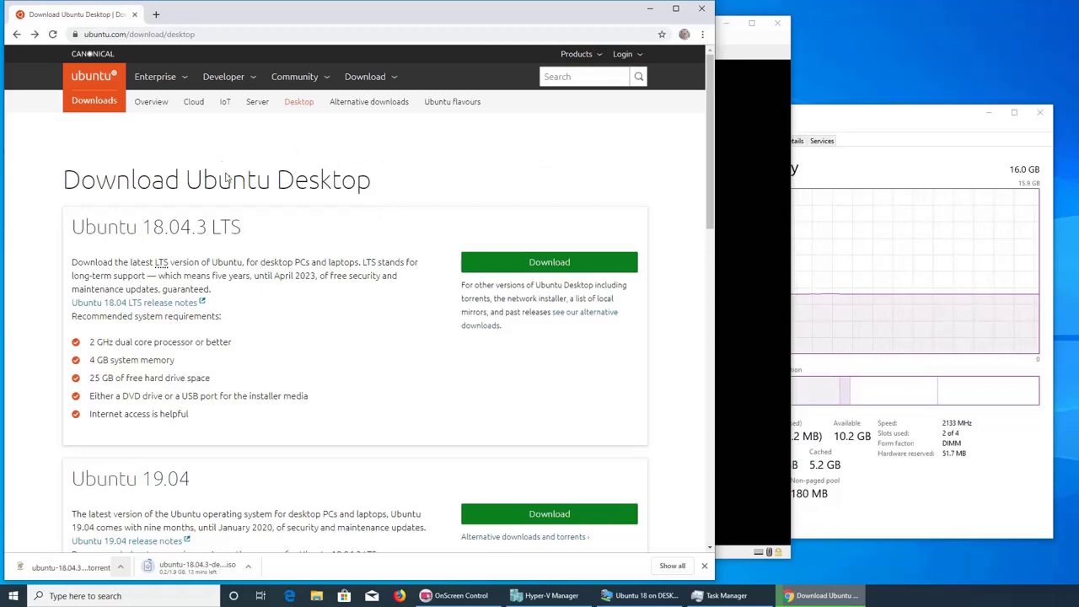
Step: Open the downloaded Ubuntu 18.04.3 .torrent from Chrome's download bar in µTorrent
scroll(367, 206, down, 3)
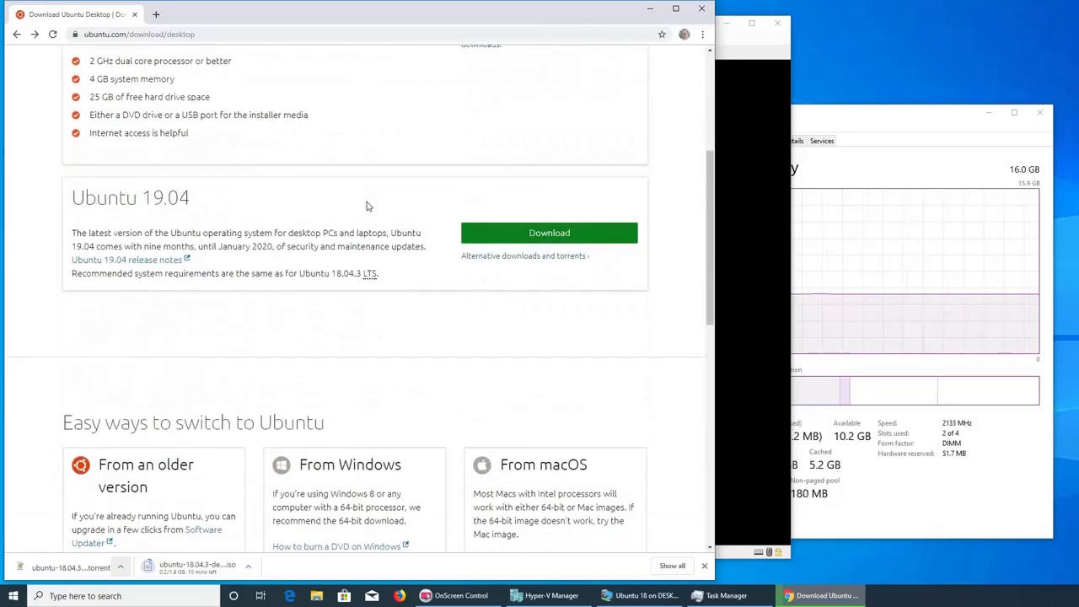
scroll(367, 206, down, 4)
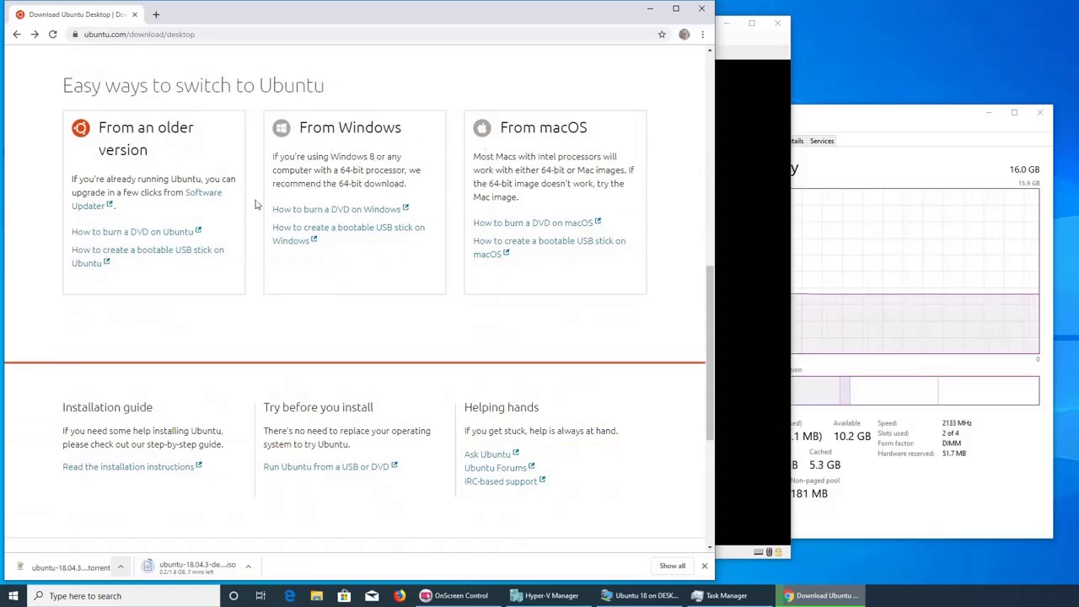
scroll(258, 206, up, 5)
scroll(259, 207, up, 2)
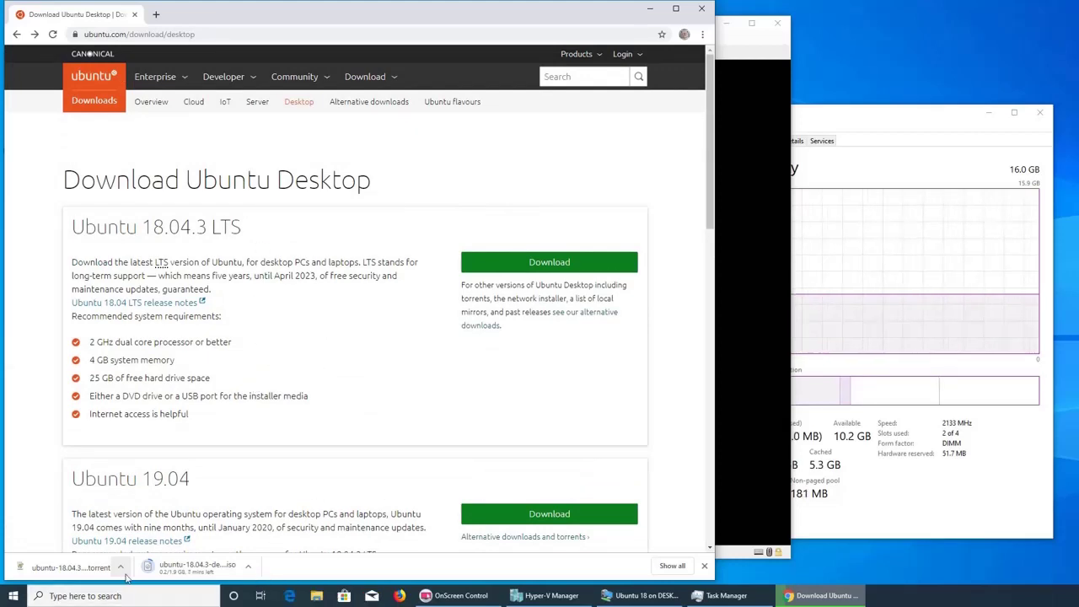
right_click(93, 573)
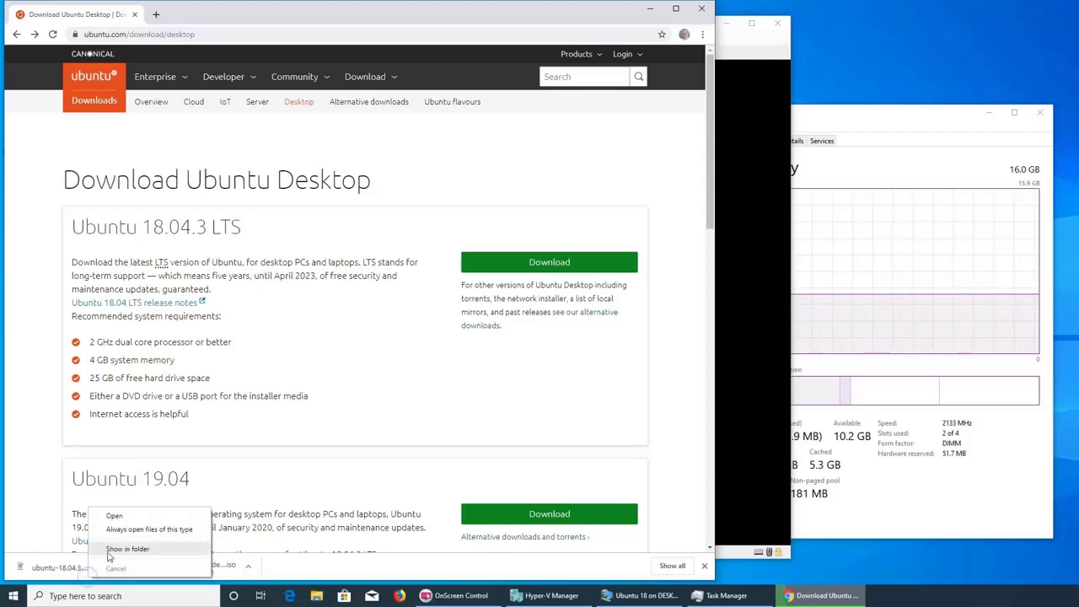
click(67, 572)
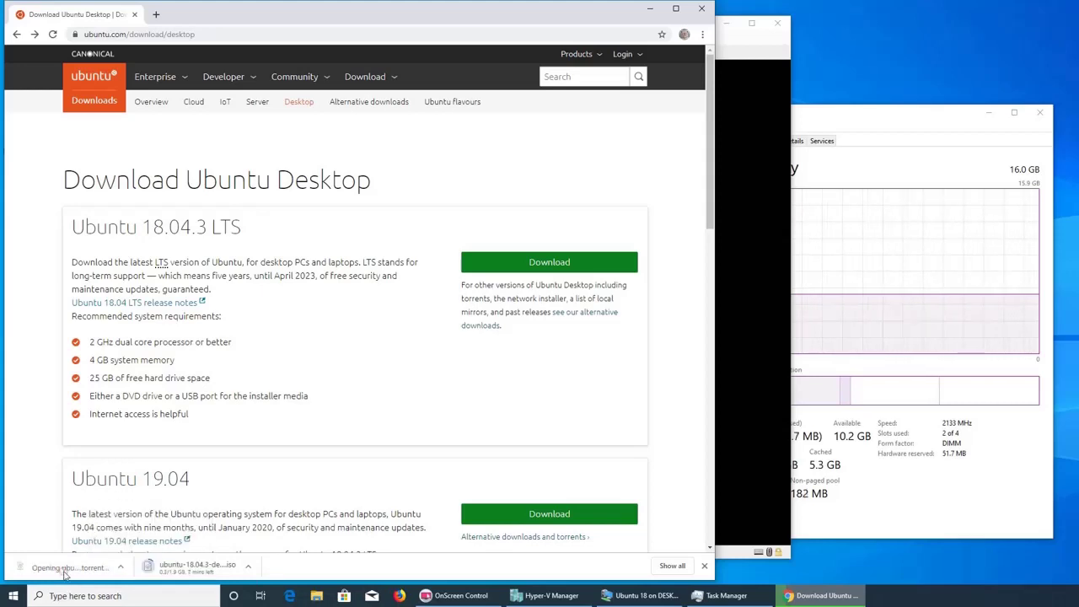
click(126, 566)
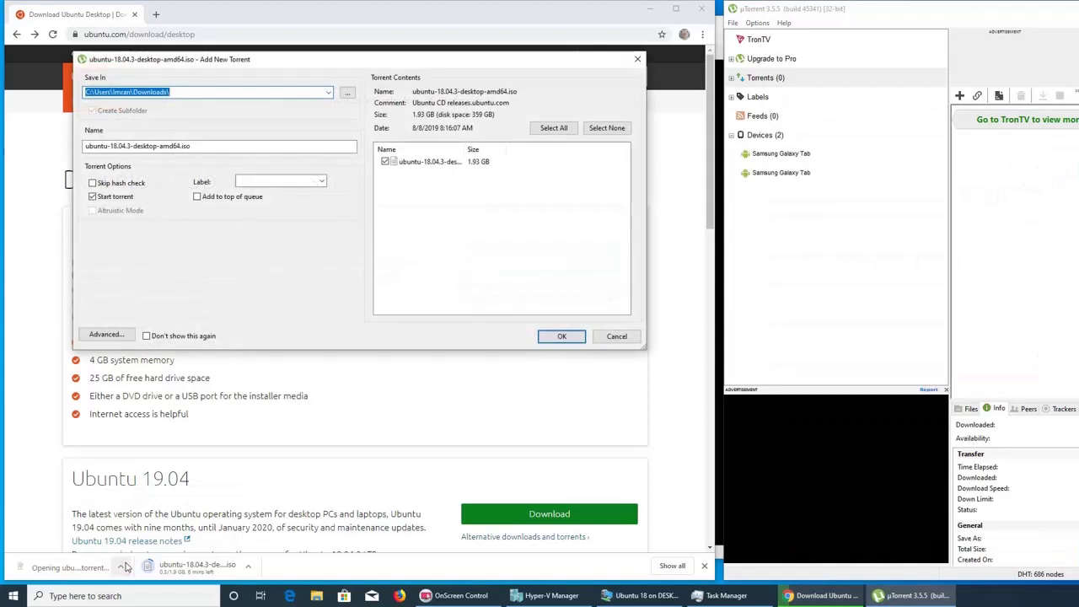
Step: Cancel µTorrent's Add New Torrent offer, reopen it to widen the Name column, then cancel again
click(616, 337)
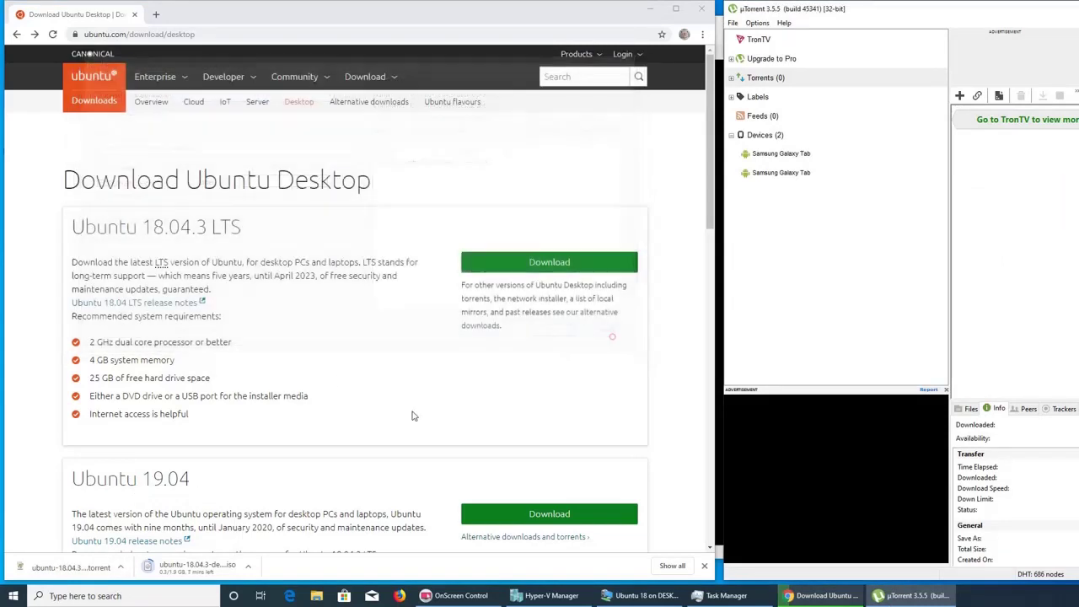
click(121, 567)
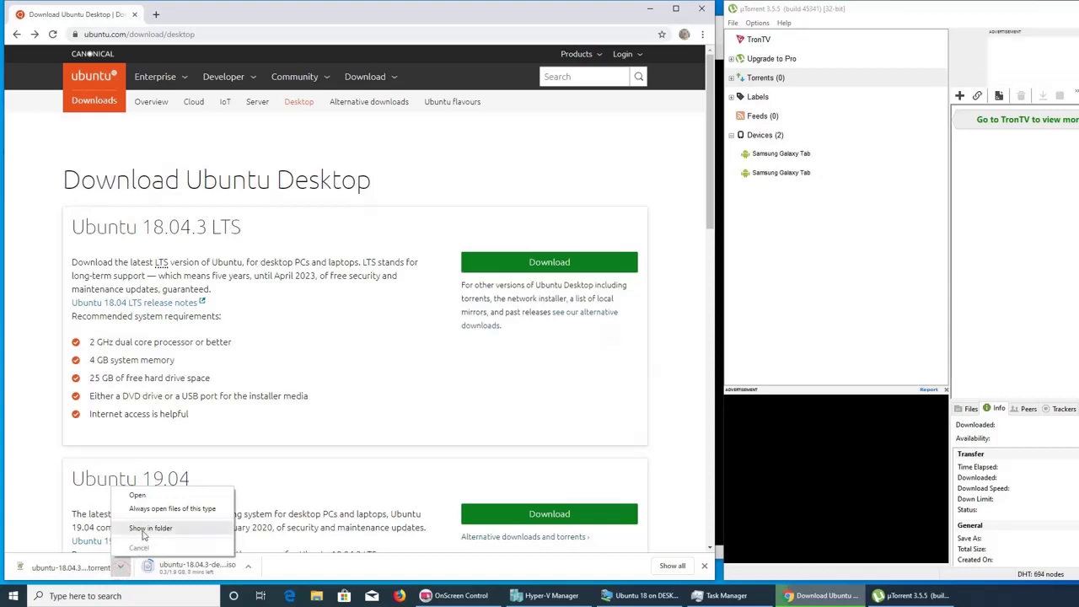
click(88, 573)
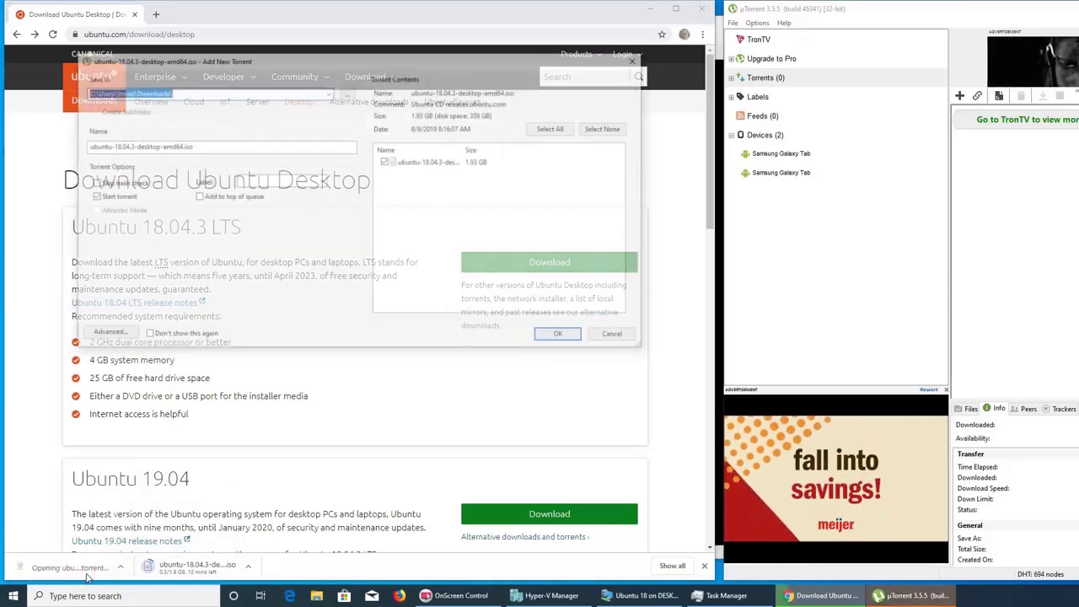
click(457, 151)
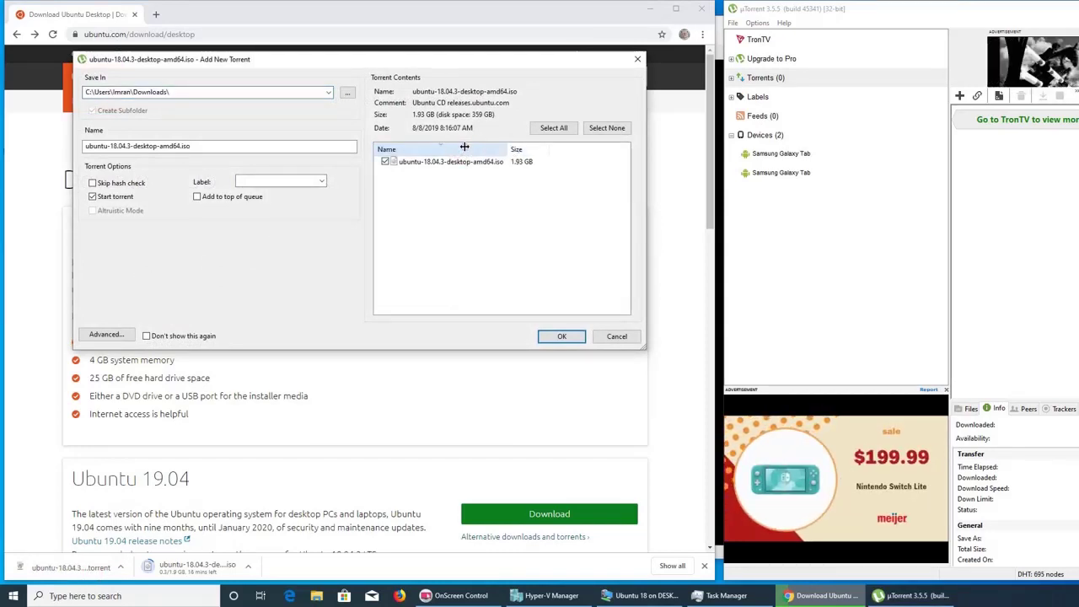
double_click(460, 152)
click(597, 335)
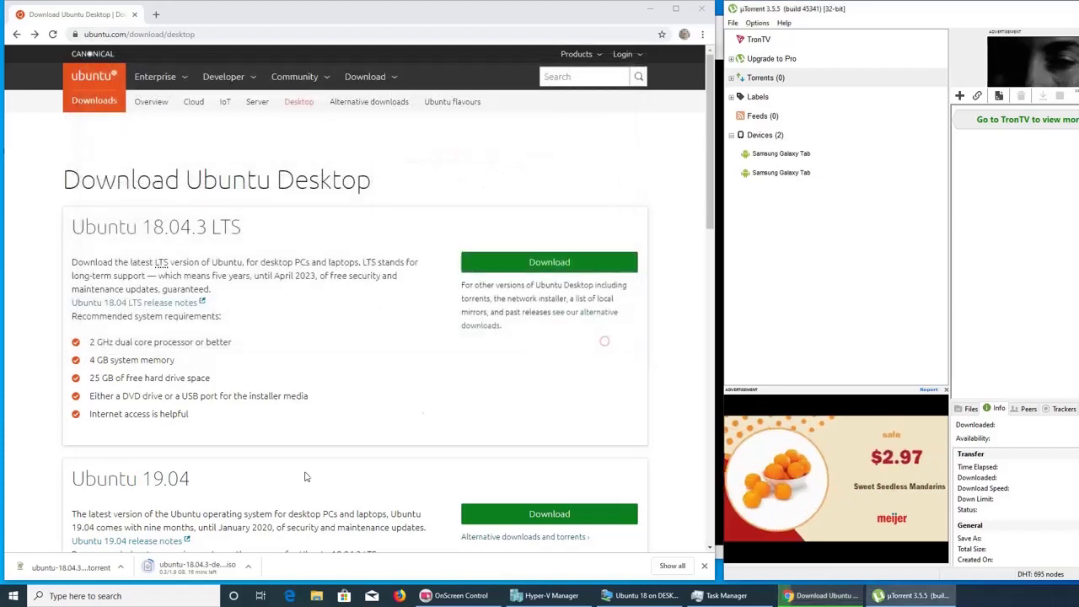
Step: Set the ISO download to open when done and view the partial ISO in its folder
click(250, 570)
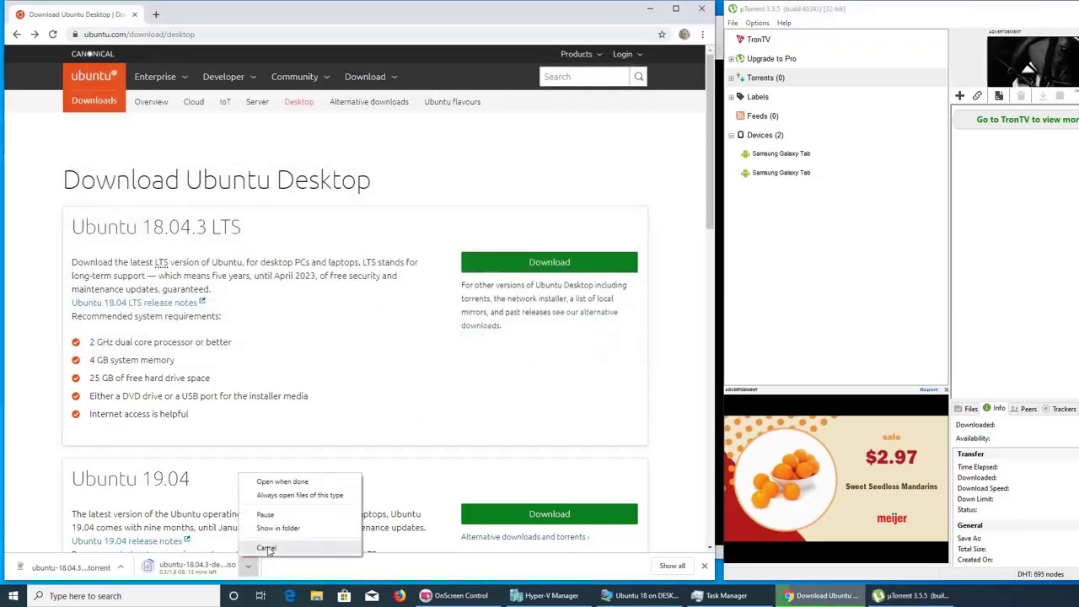
click(197, 567)
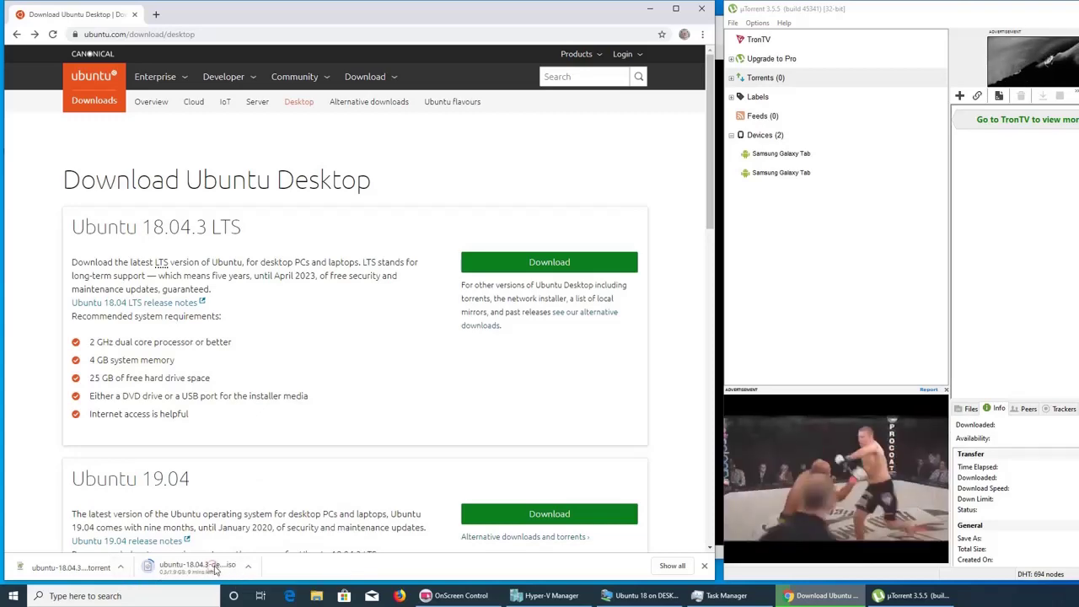
click(250, 570)
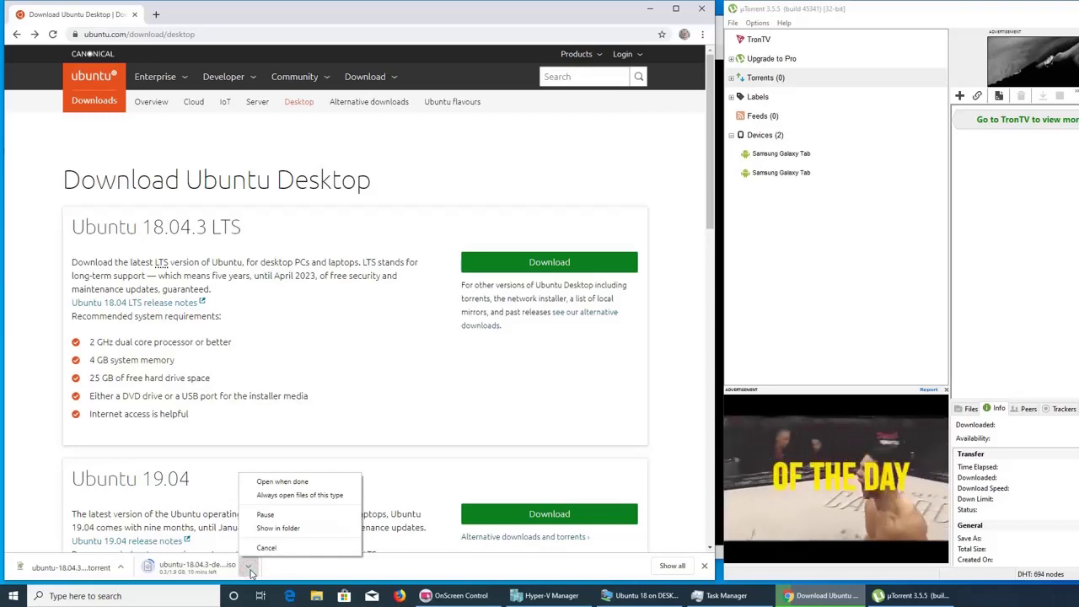
click(268, 528)
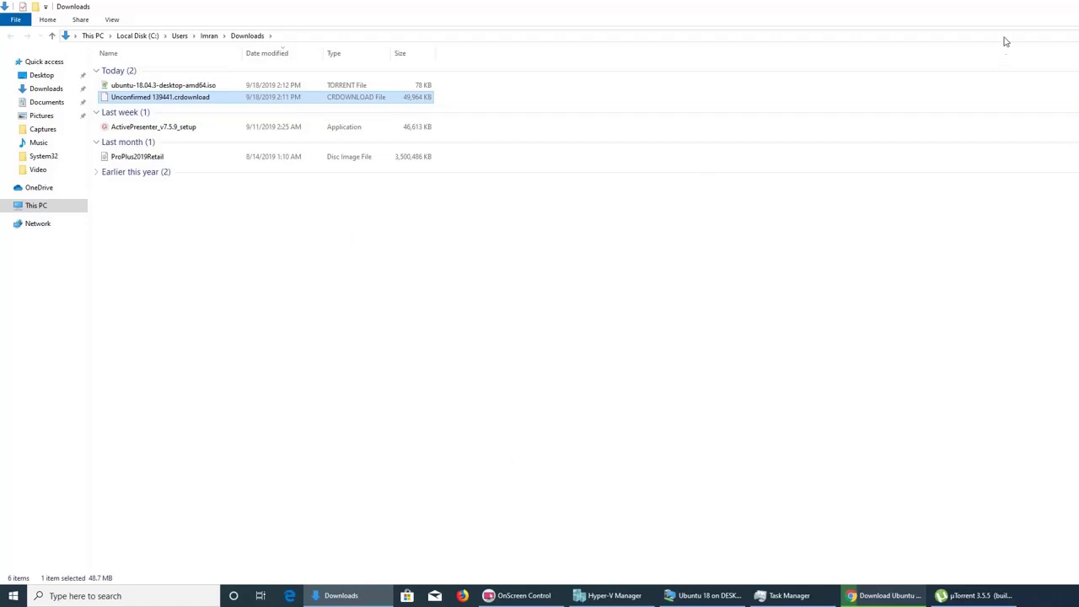
click(1064, 7)
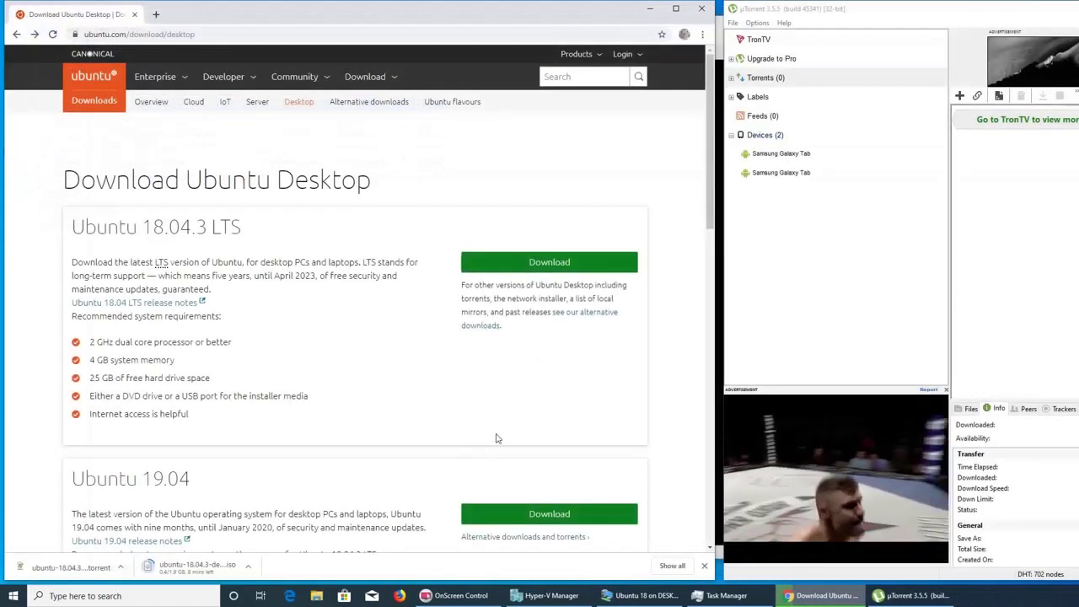
click(120, 566)
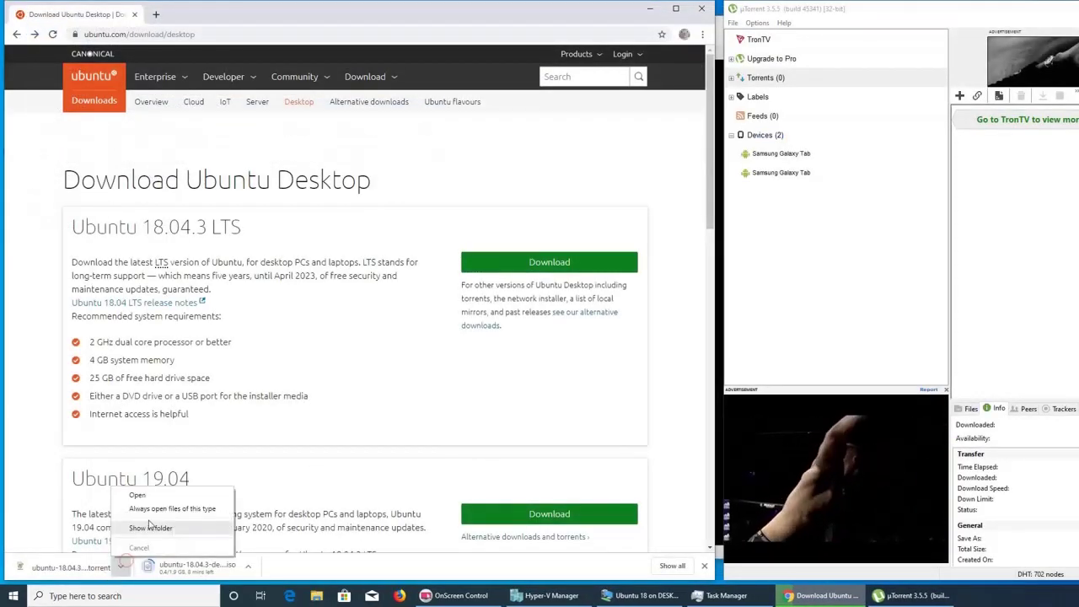
Step: Dismiss the torrent download's context menu in Chrome's download bar
right_click(24, 567)
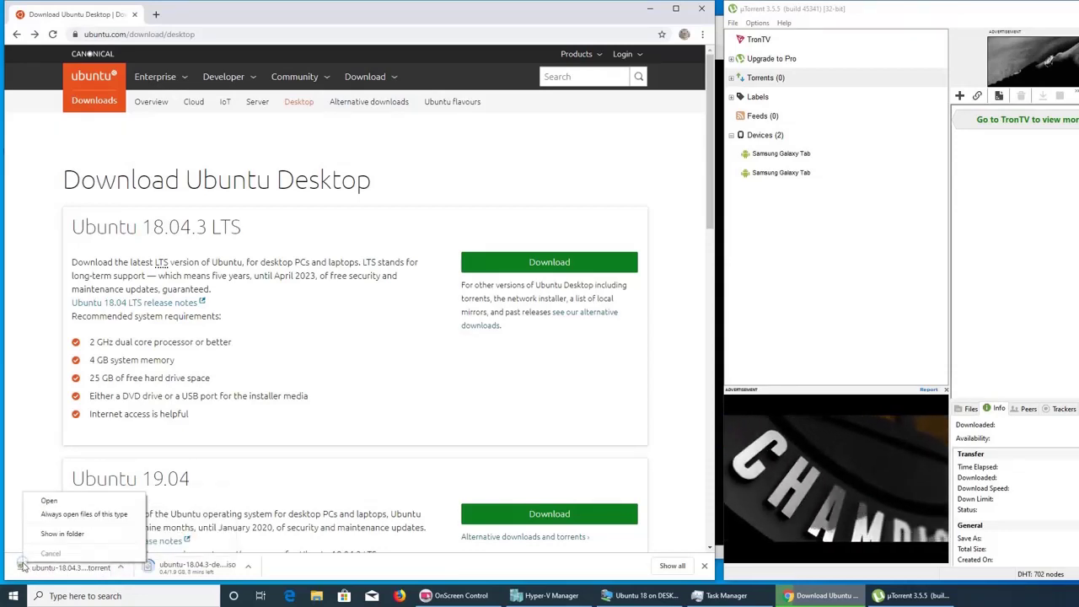
click(419, 556)
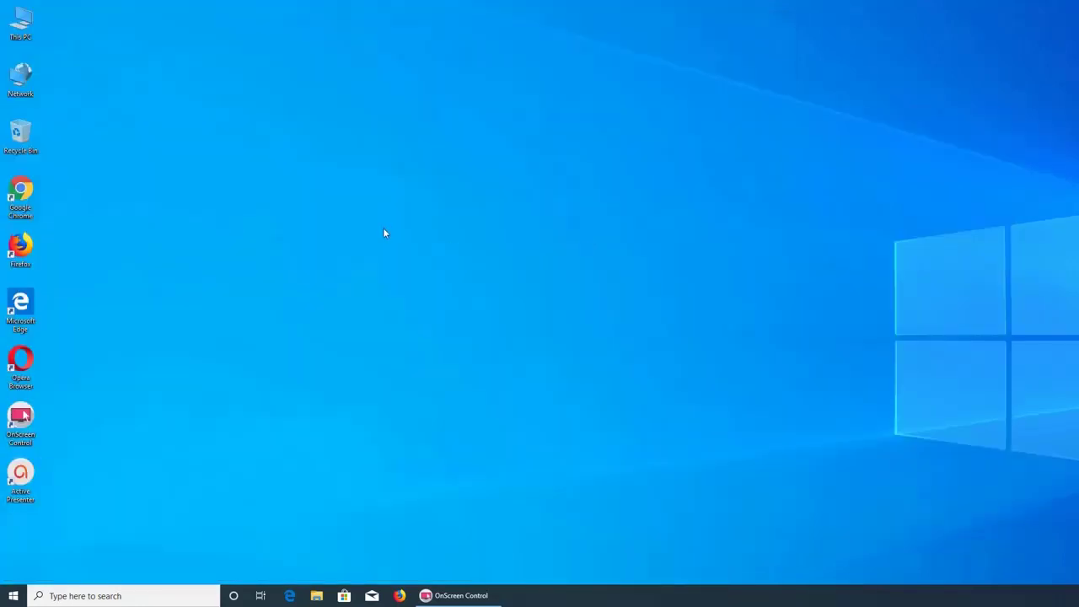
Step: Refresh the Windows desktop twice and briefly view the Start app list
right_click(384, 233)
click(423, 279)
right_click(349, 152)
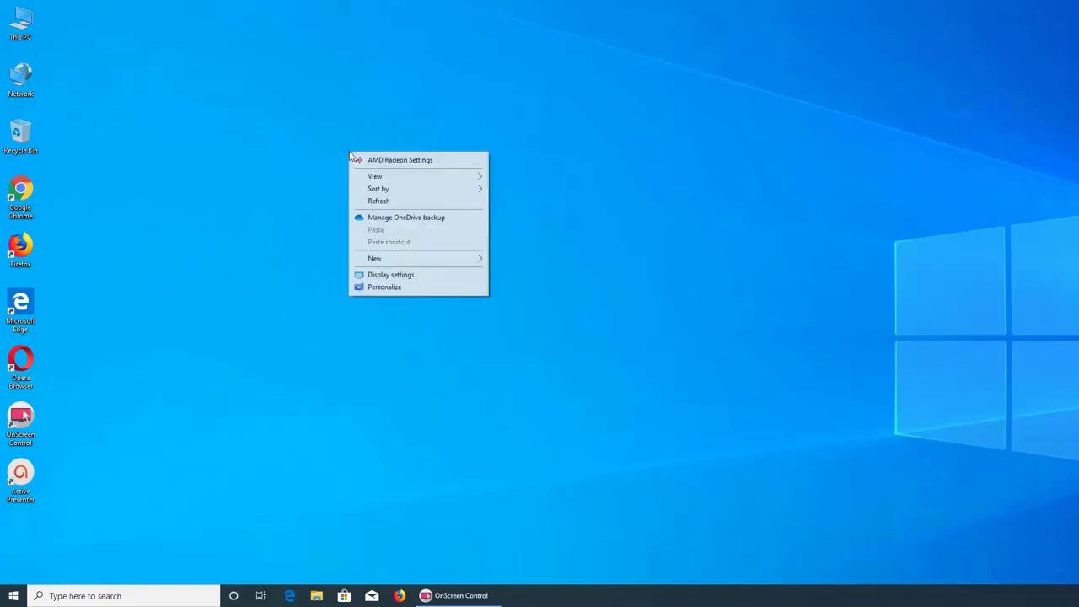
click(388, 204)
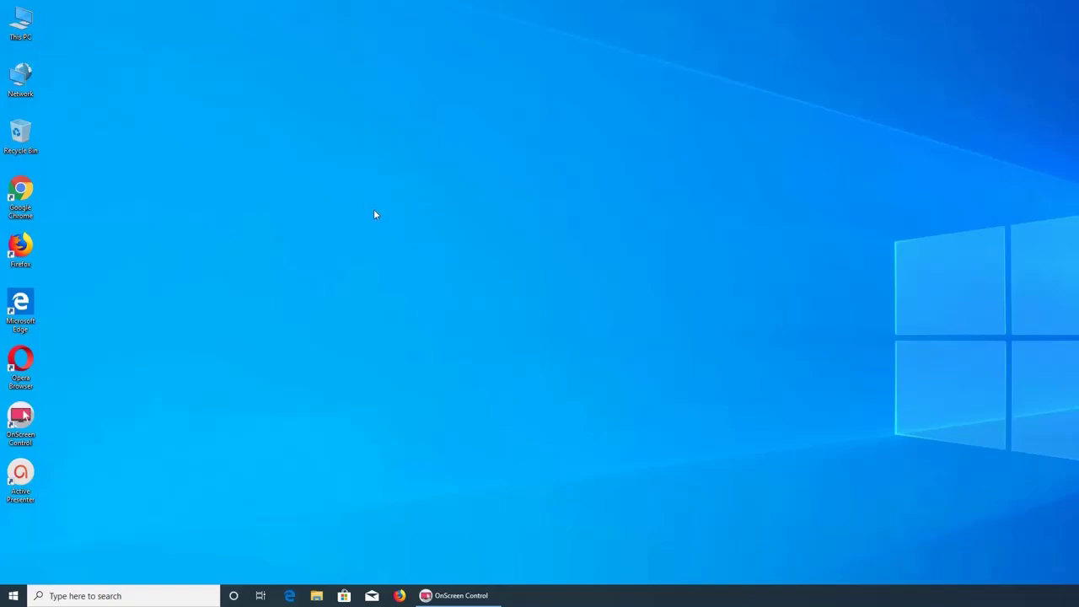
click(13, 595)
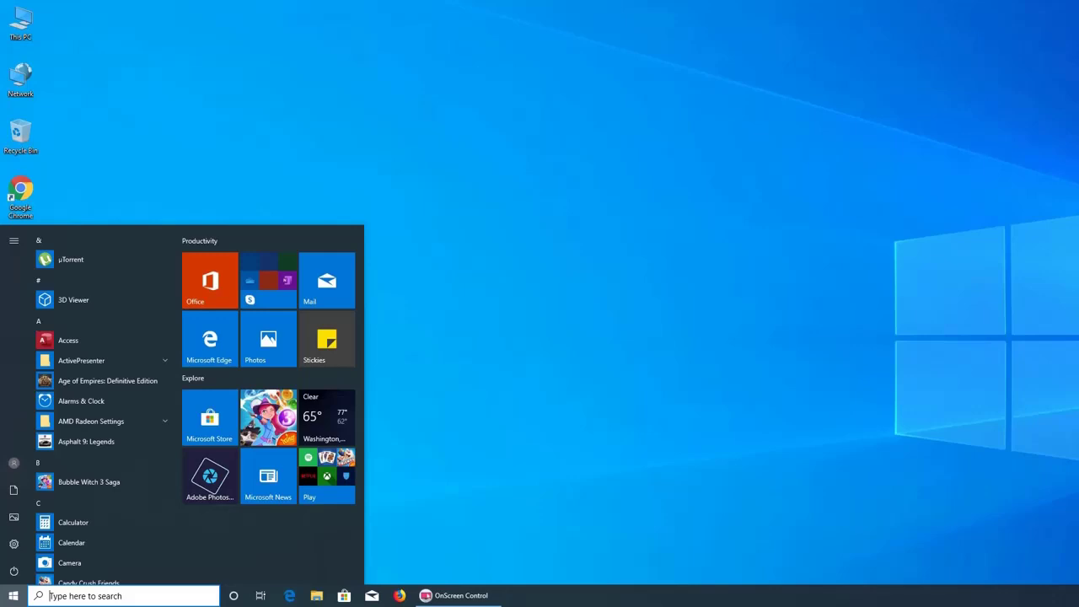
key(Escape)
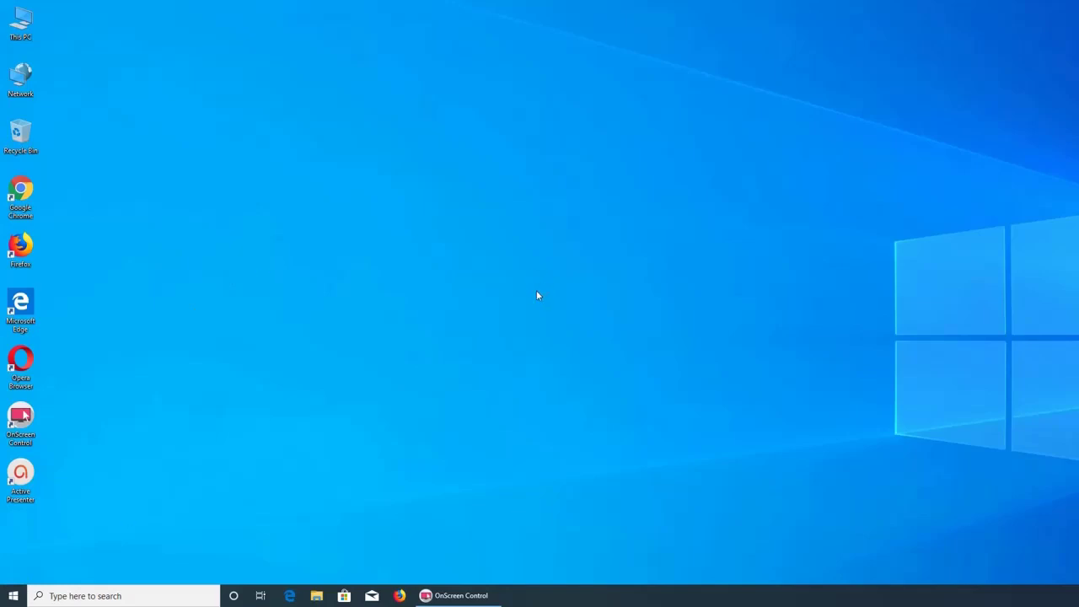
Step: Clear a stray search, then search Start for 'hyper'
click(133, 593)
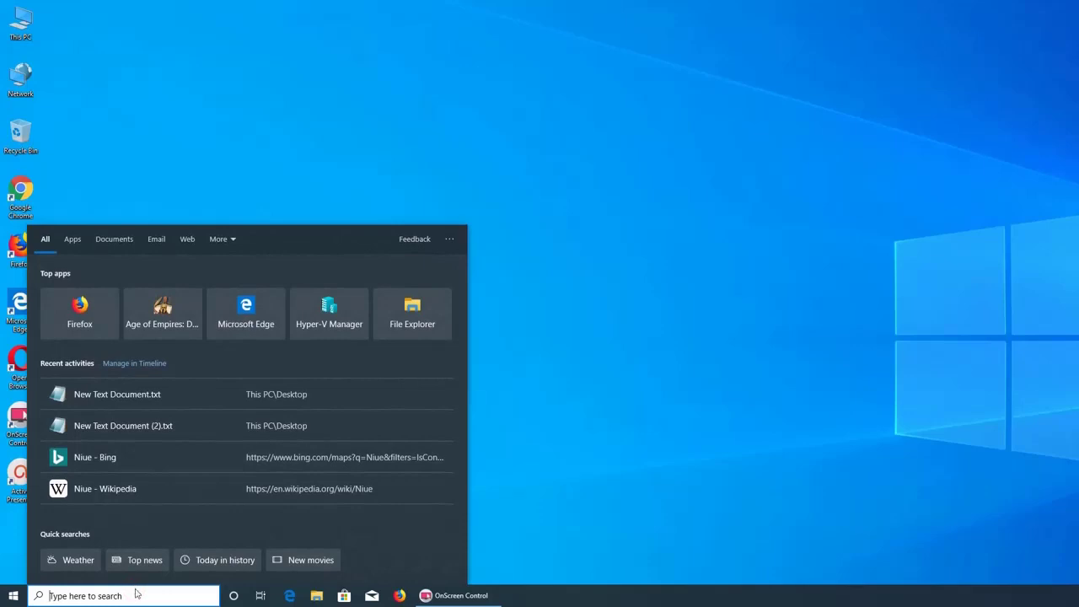
text(gtthsgsgfsfs)
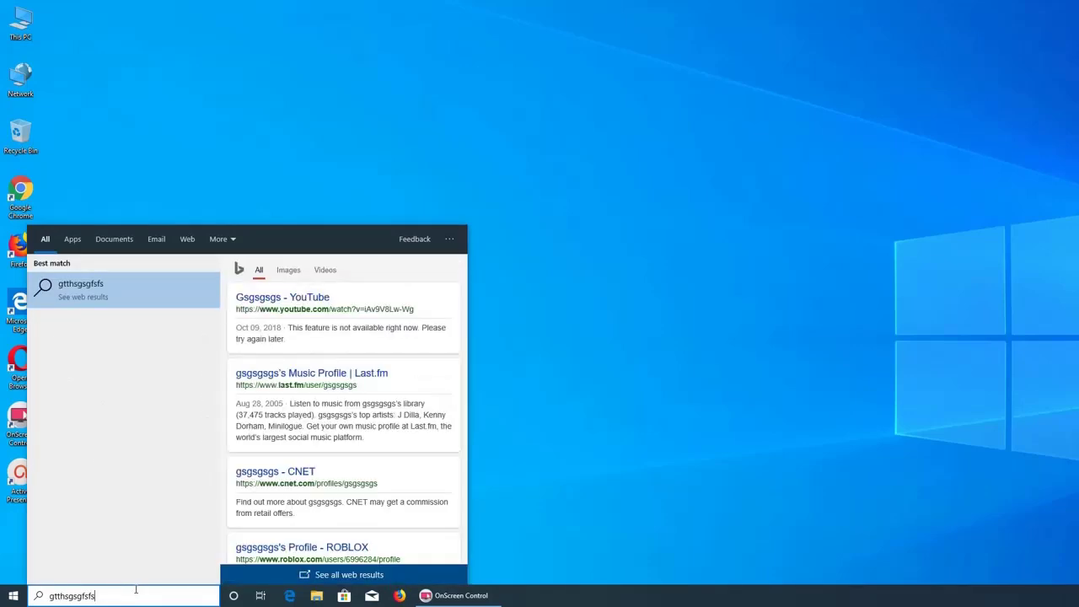
key(Escape)
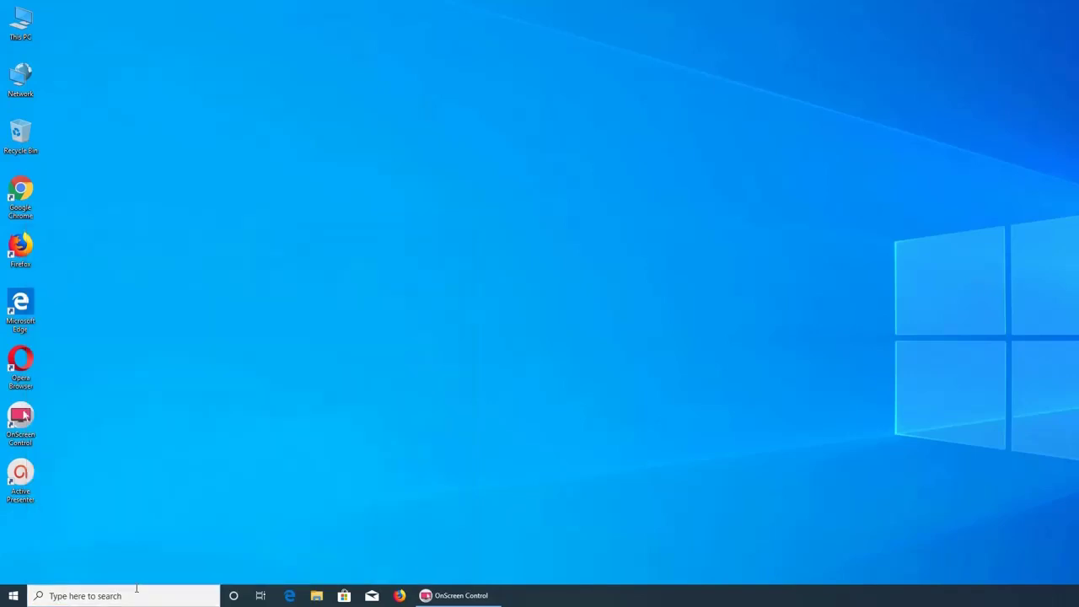
key(super)
mouse_move(417, 595)
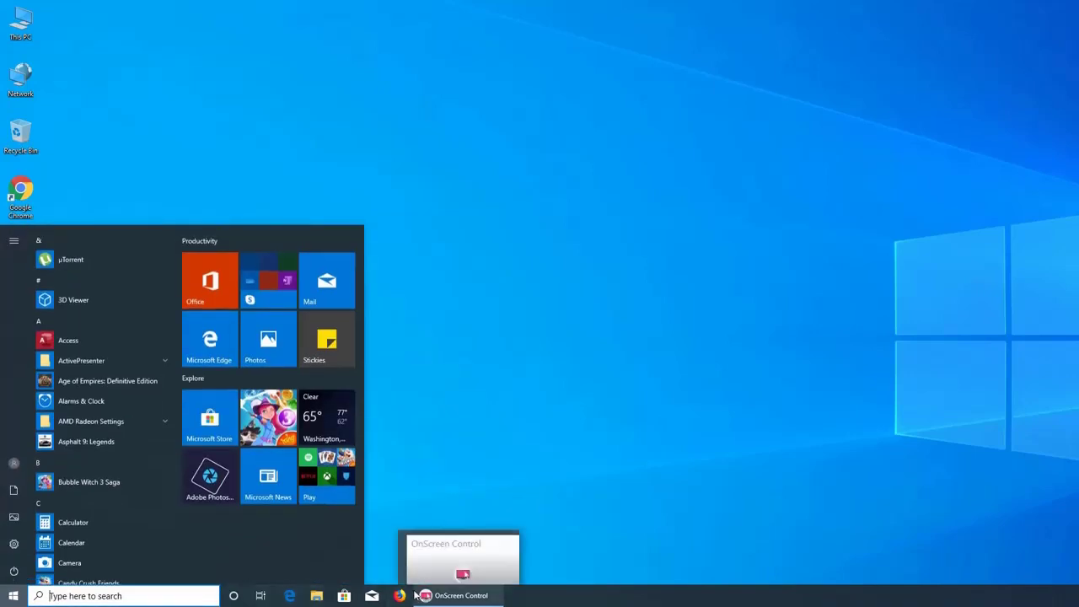
text(hyper)
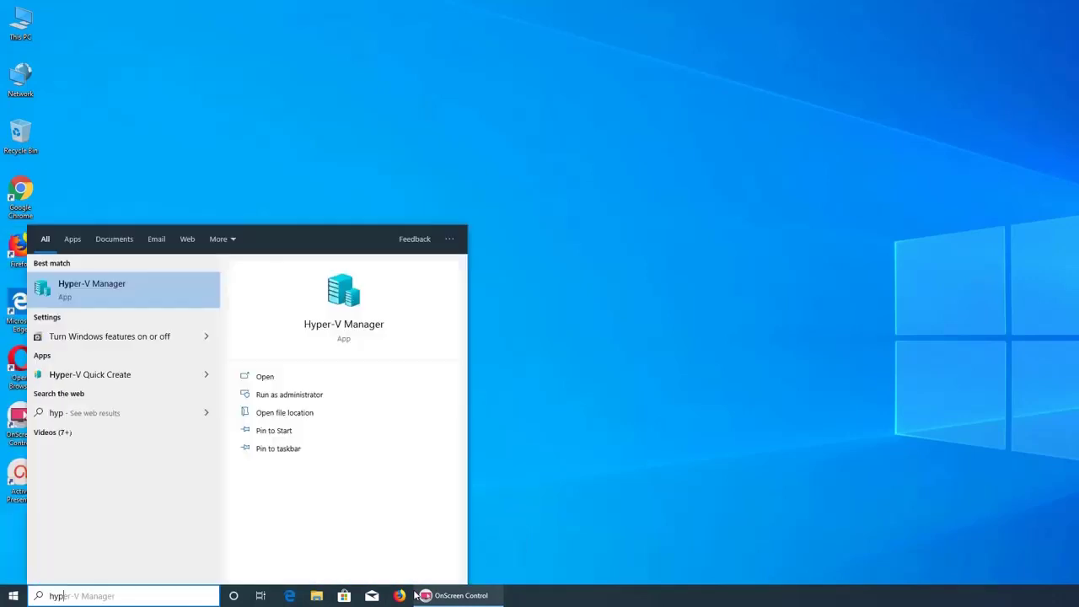
Step: Launch Hyper-V Manager, start the Ubuntu 18 VM and connect to its console
click(177, 280)
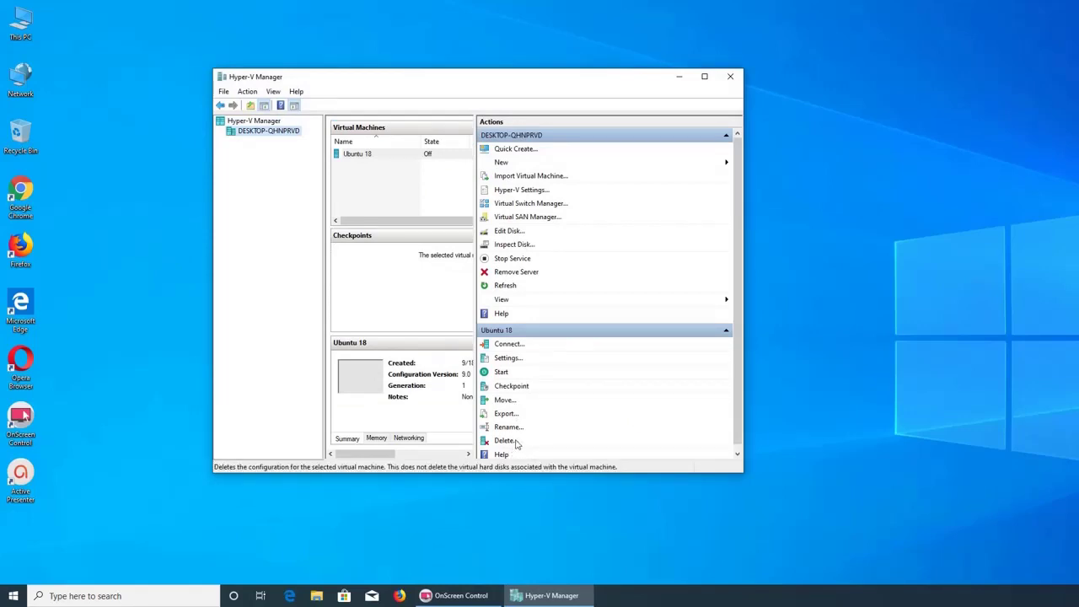
click(502, 373)
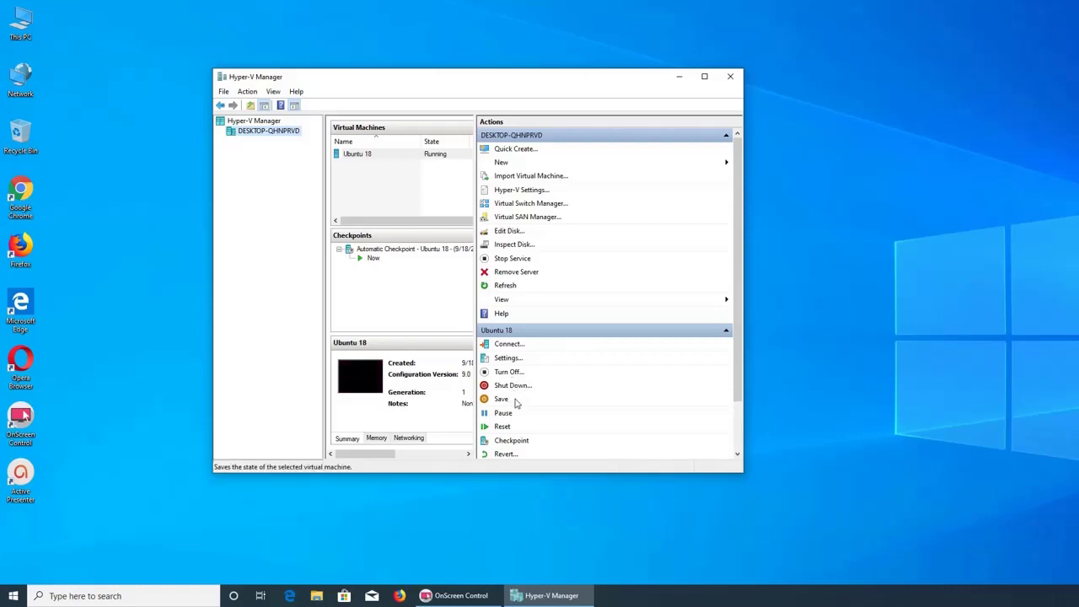
click(509, 346)
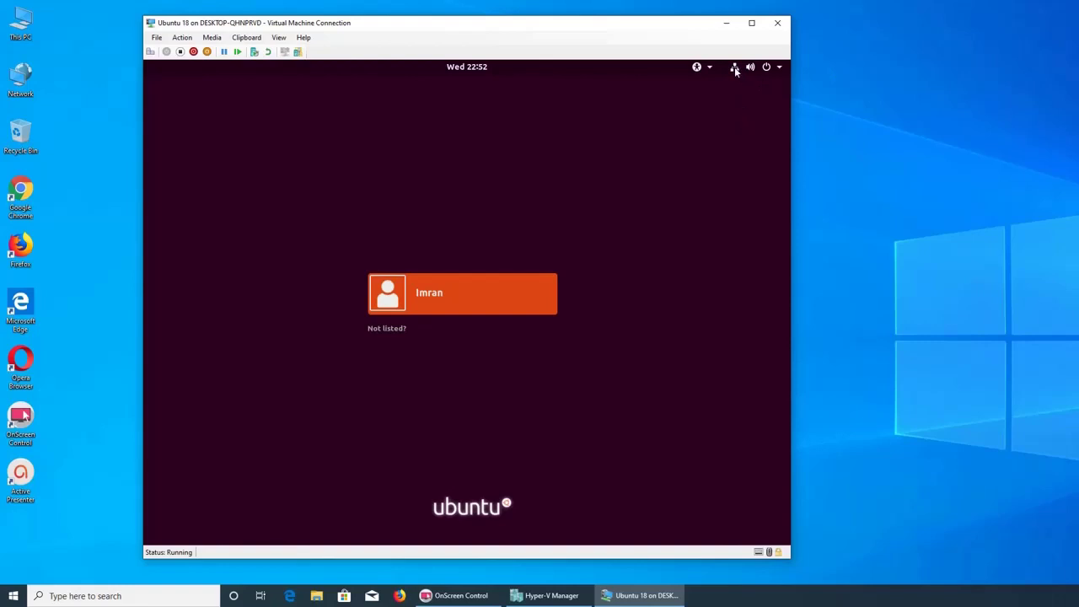
Step: Check the login screen's system status panel and accessibility options, then close them
click(735, 72)
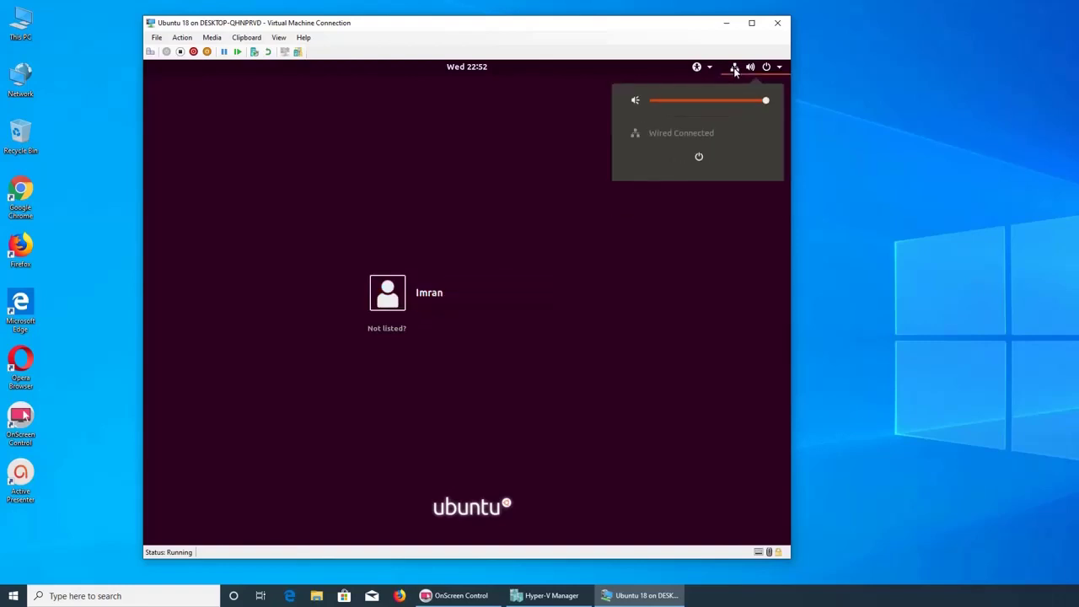
click(701, 192)
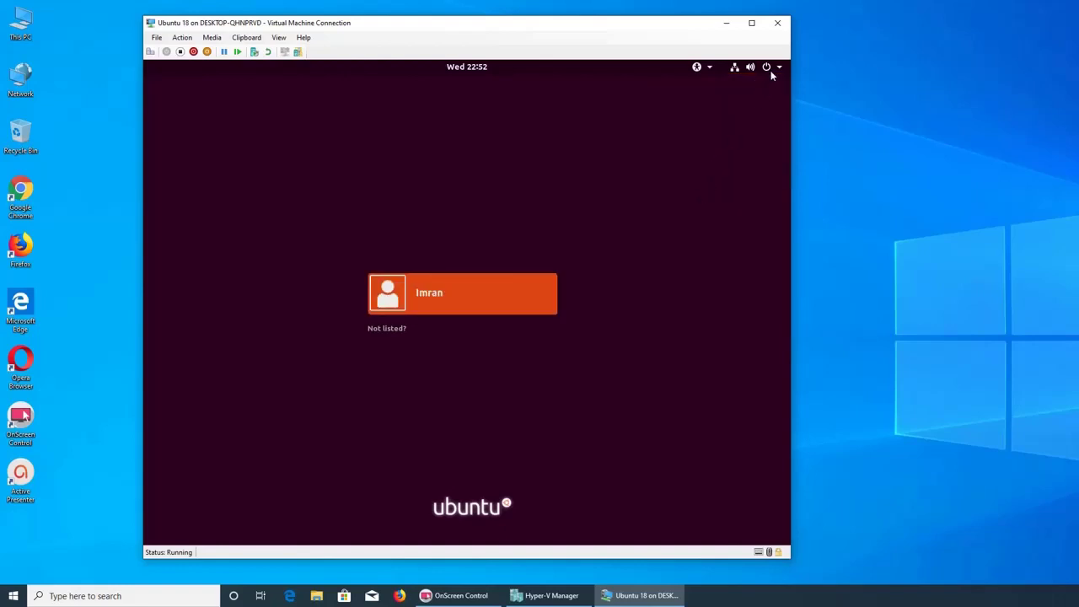
click(709, 78)
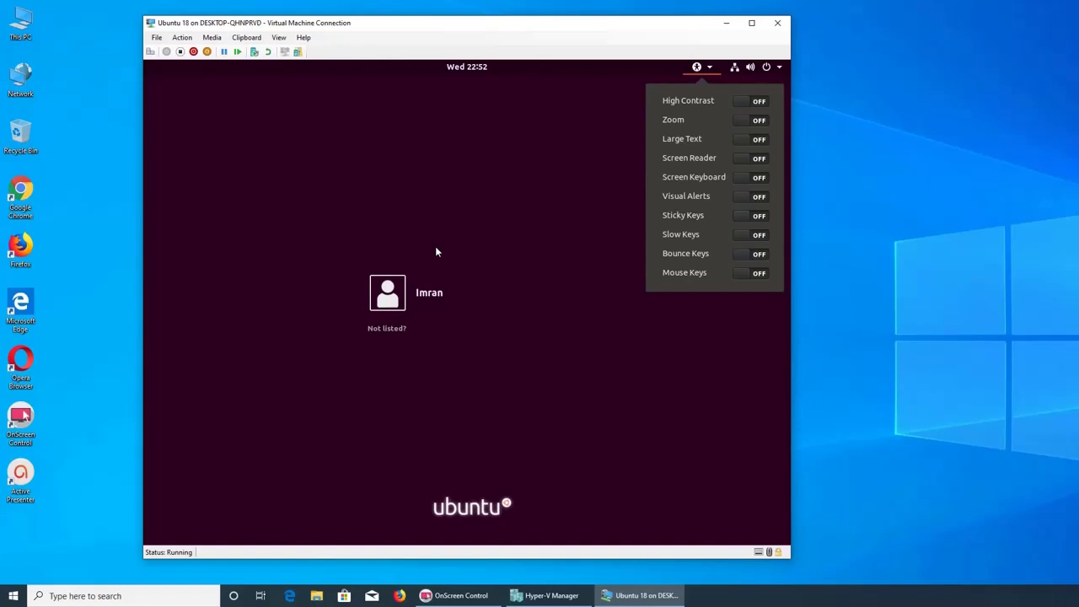
click(590, 401)
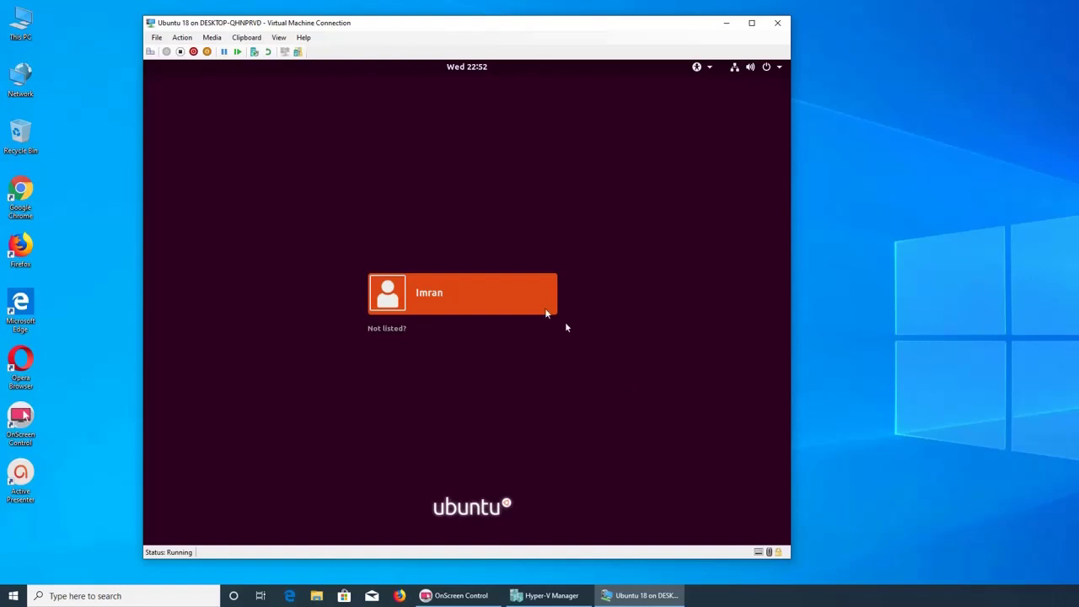
Step: Select the user account and sign in with its password
click(517, 305)
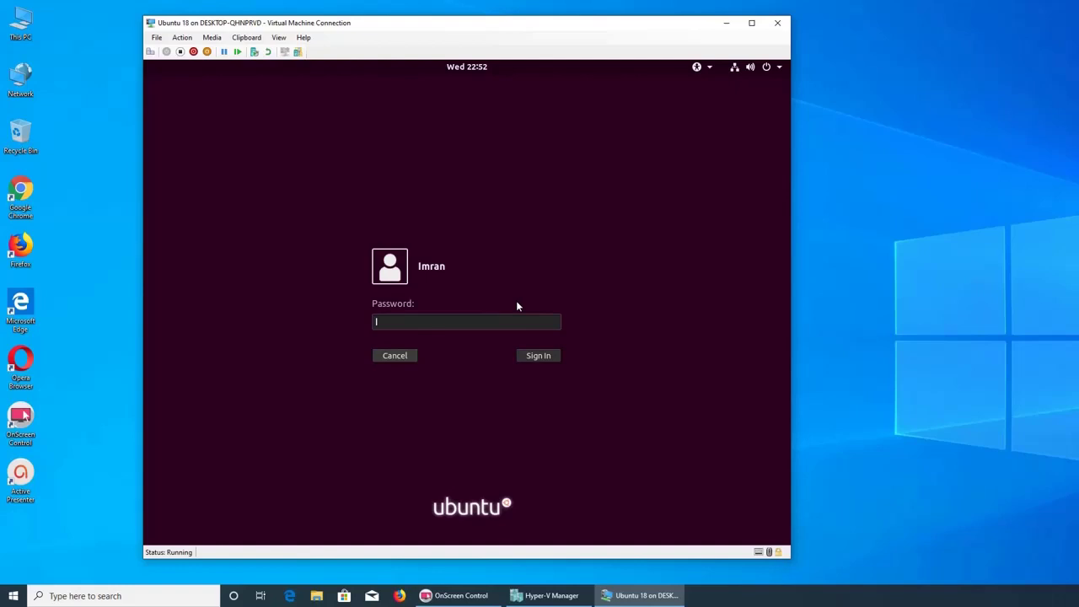
text(*******)
key(BackSpace)
key(BackSpace)
text(****)
key(Return)
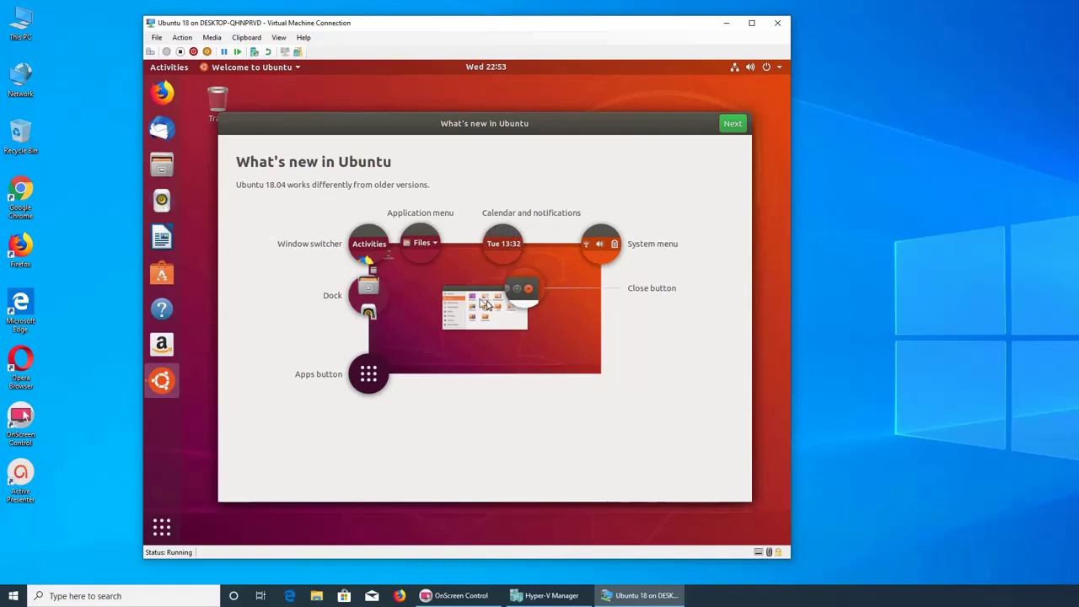
Step: Step through the welcome tour, skipping Livepatch and choosing not to send system info, then Done
click(735, 124)
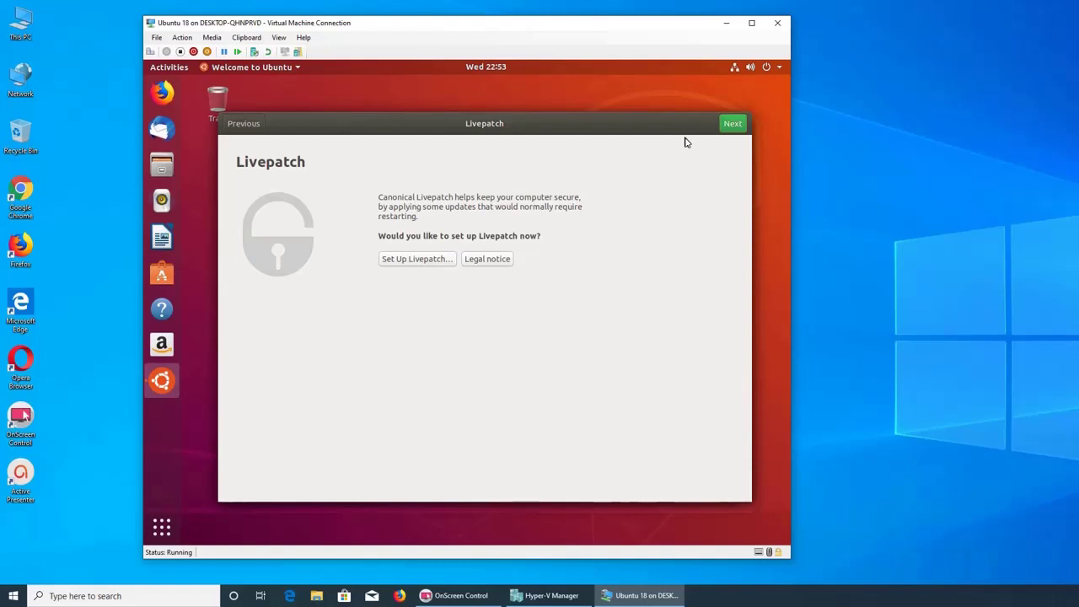
click(733, 124)
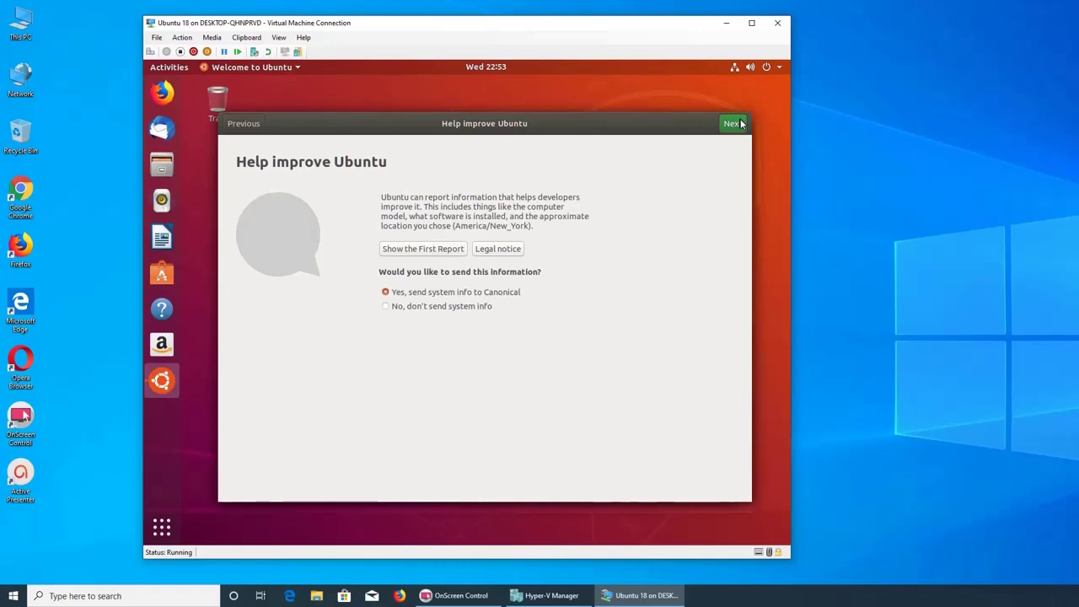
click(486, 307)
click(733, 124)
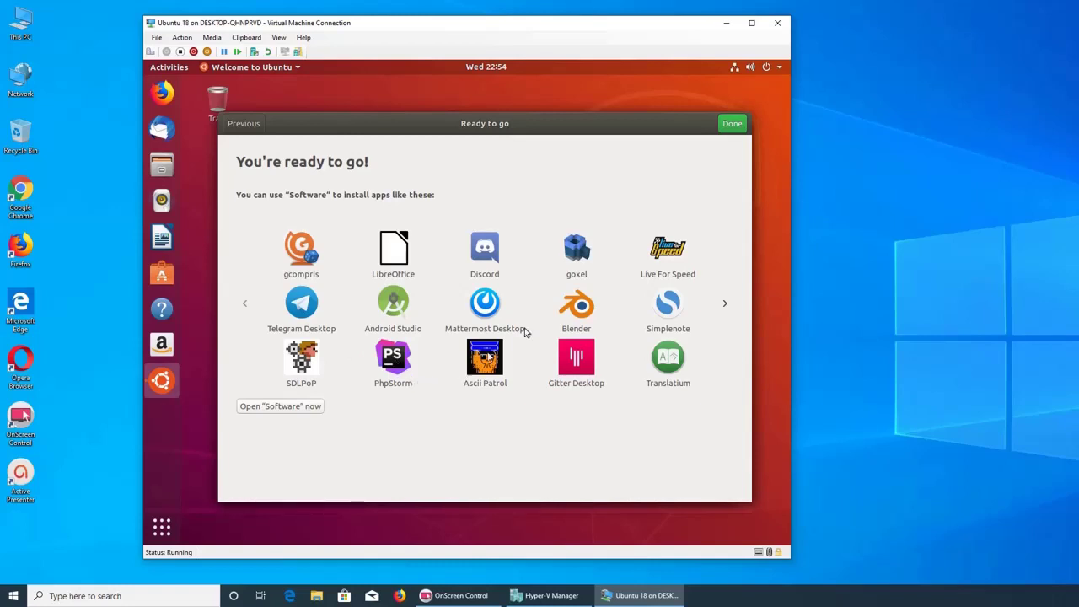
click(733, 126)
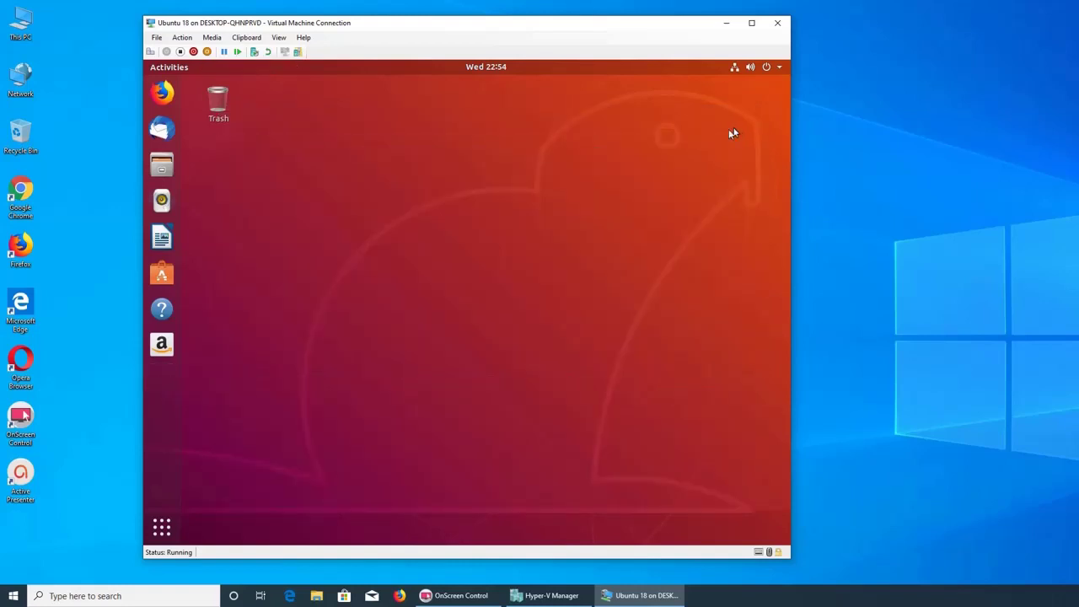
Step: Open Show Applications and scroll between the app grid pages
click(162, 531)
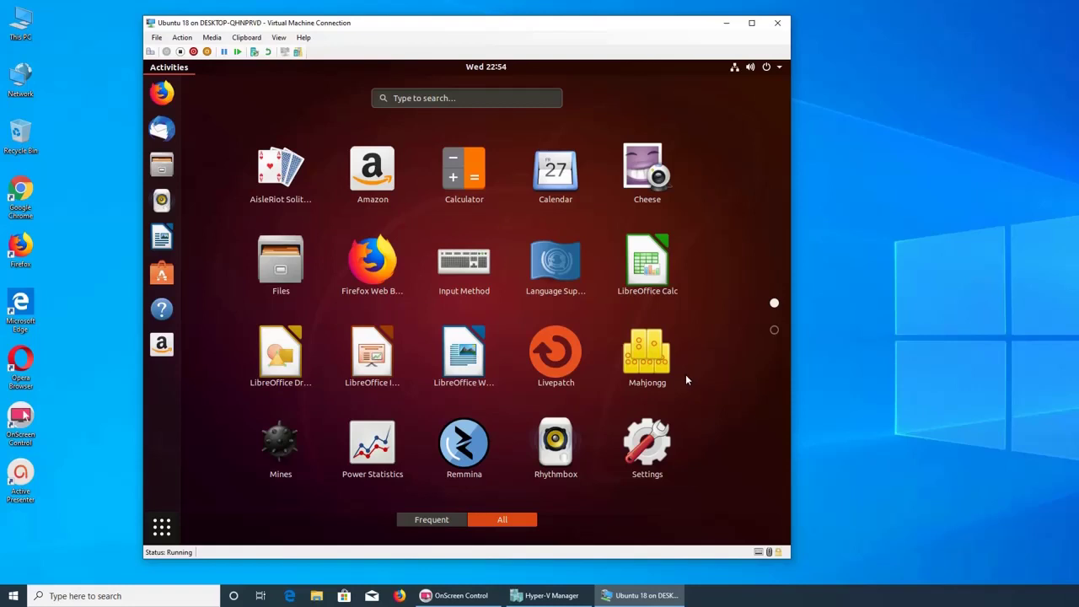
scroll(686, 377, down, 1)
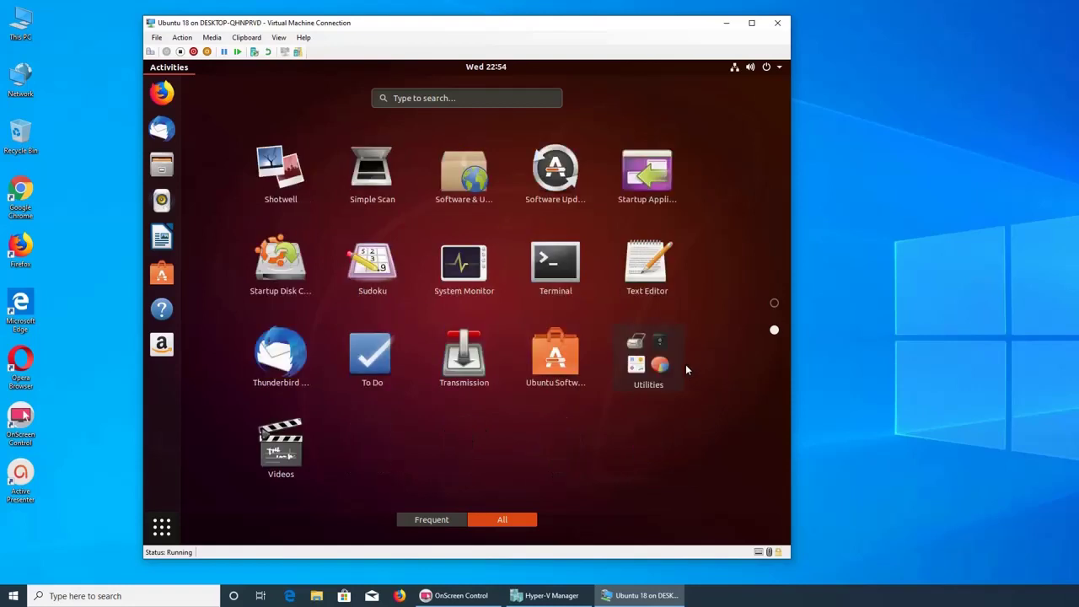
scroll(686, 368, up, 1)
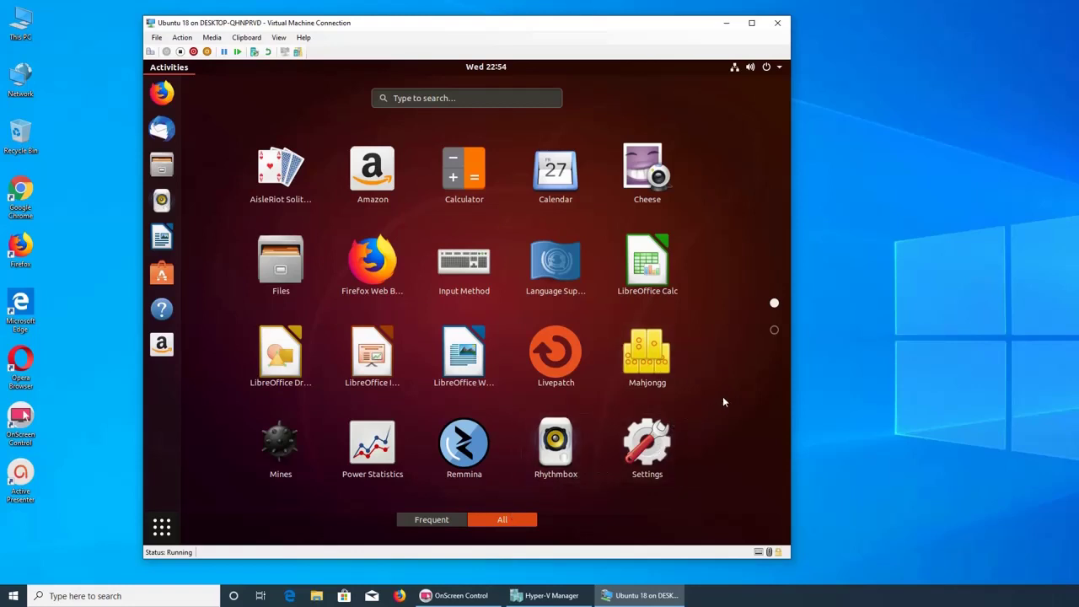
scroll(722, 401, down, 1)
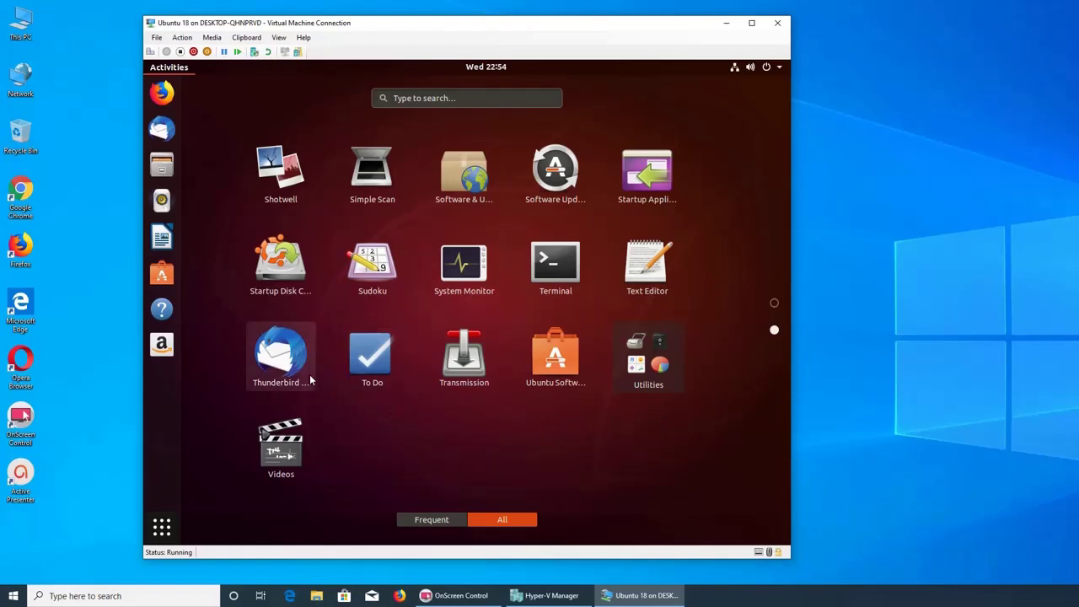
scroll(666, 432, up, 1)
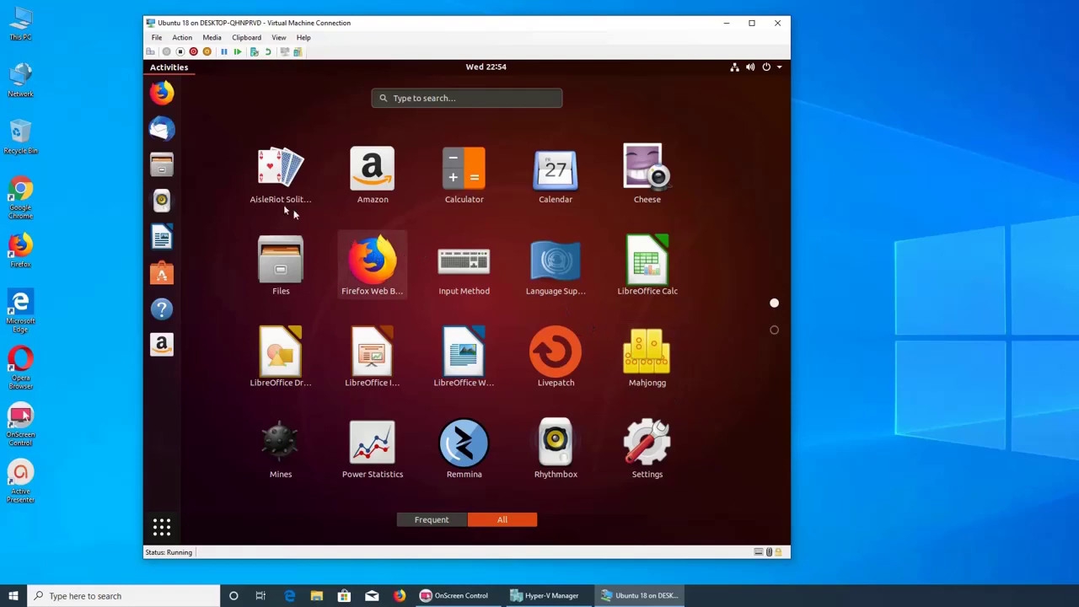
Step: Open Files, Rhythmbox and Ubuntu Software from the dock, closing each window afterwards
click(160, 175)
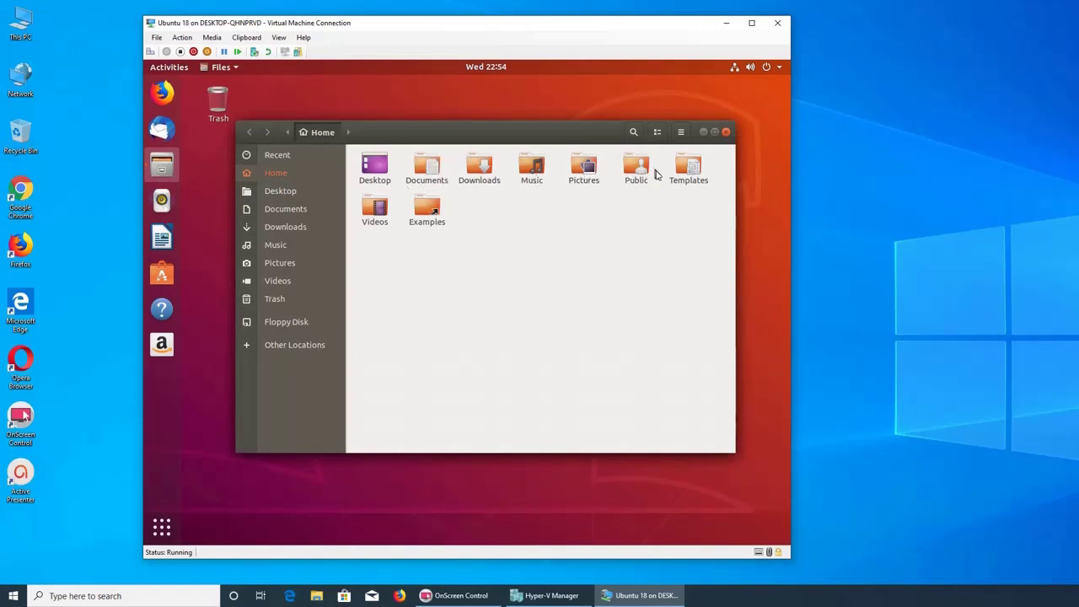
click(162, 201)
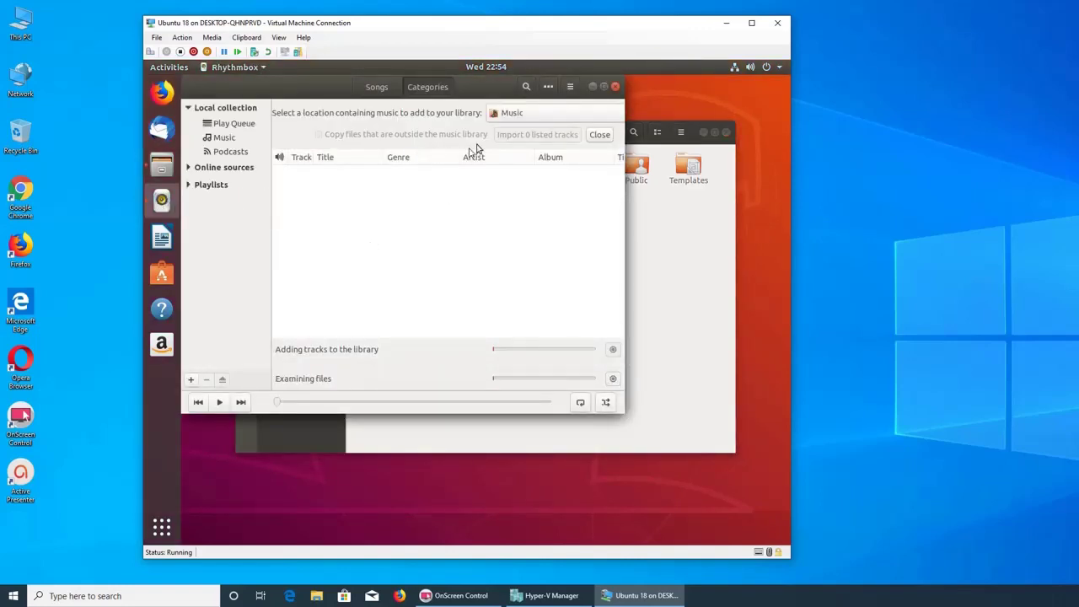
click(616, 87)
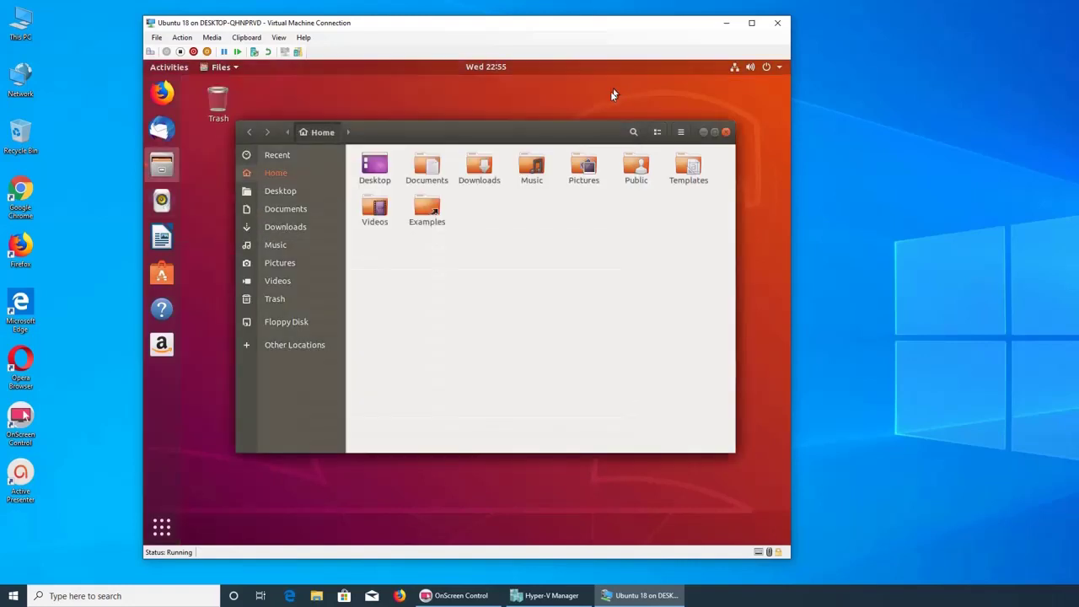
click(170, 278)
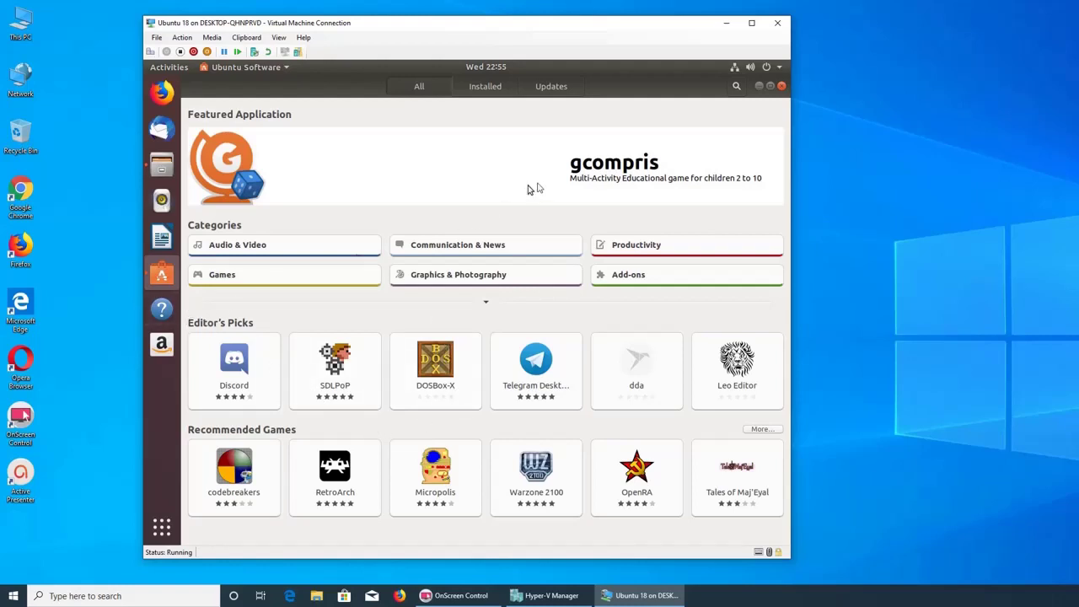
click(780, 86)
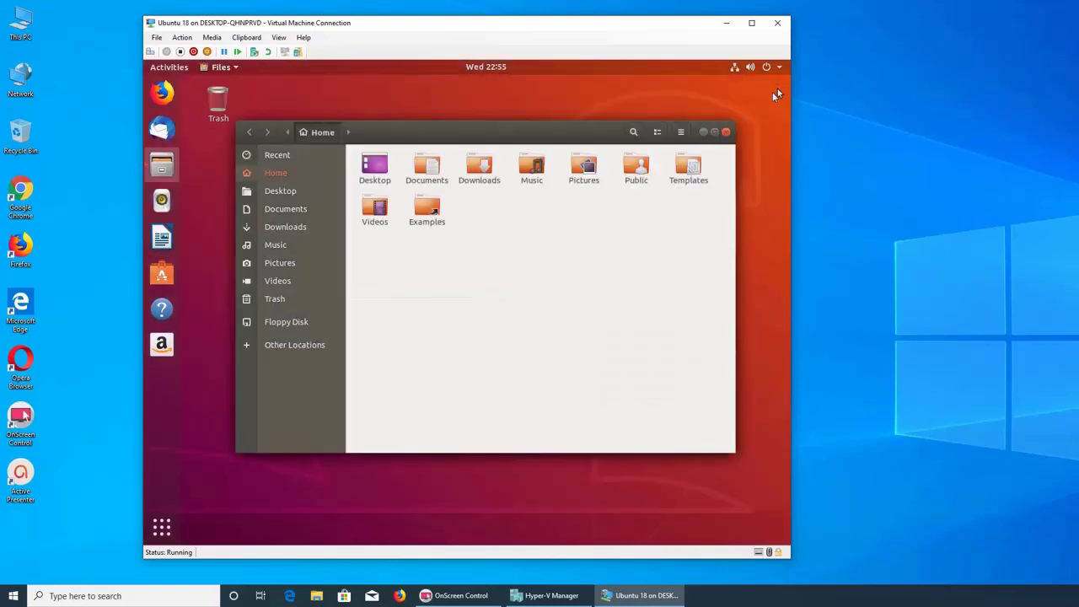
click(725, 132)
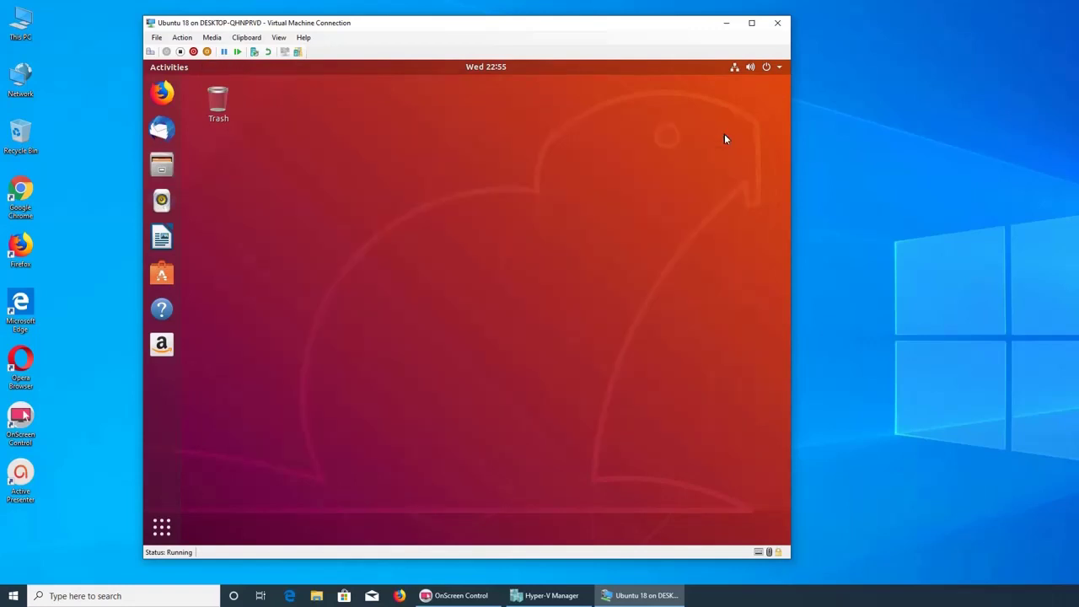
Step: Open Settings from the app grid and view Background, Dock, Notifications and Online Accounts
click(161, 527)
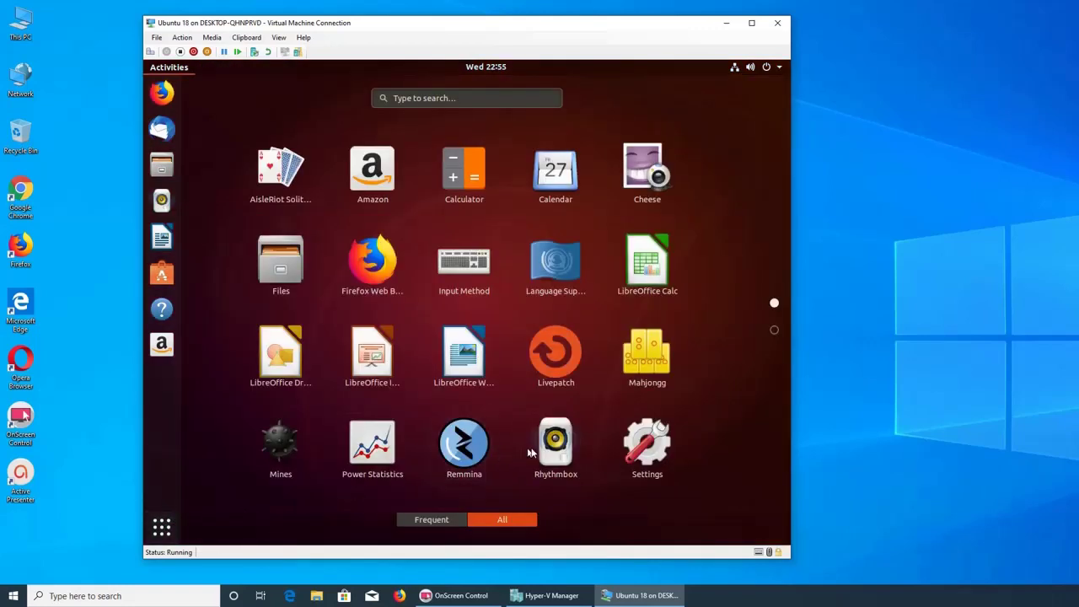
click(646, 446)
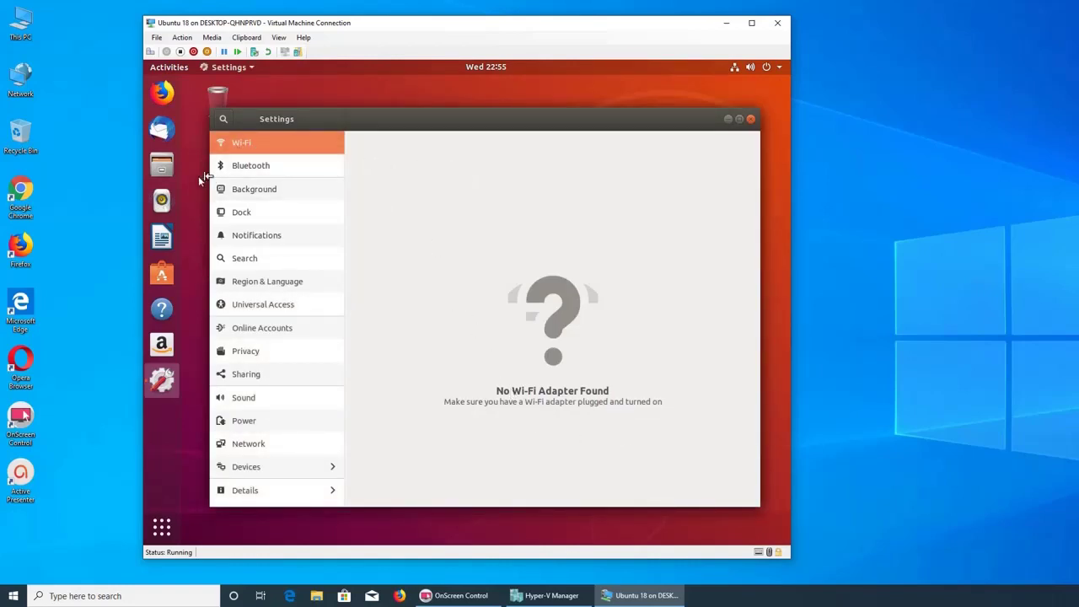
click(290, 202)
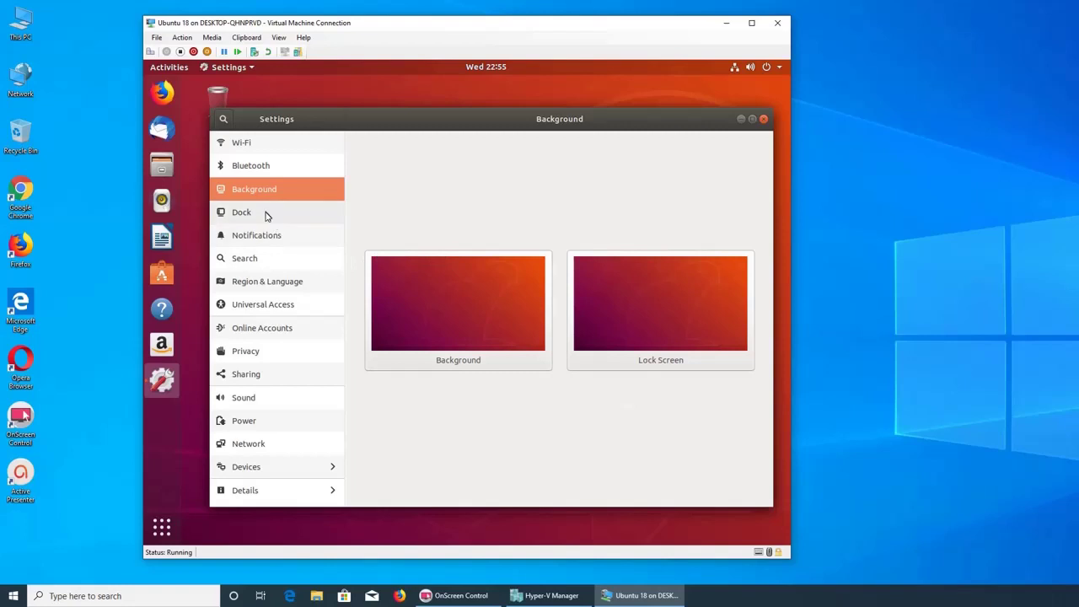
click(265, 214)
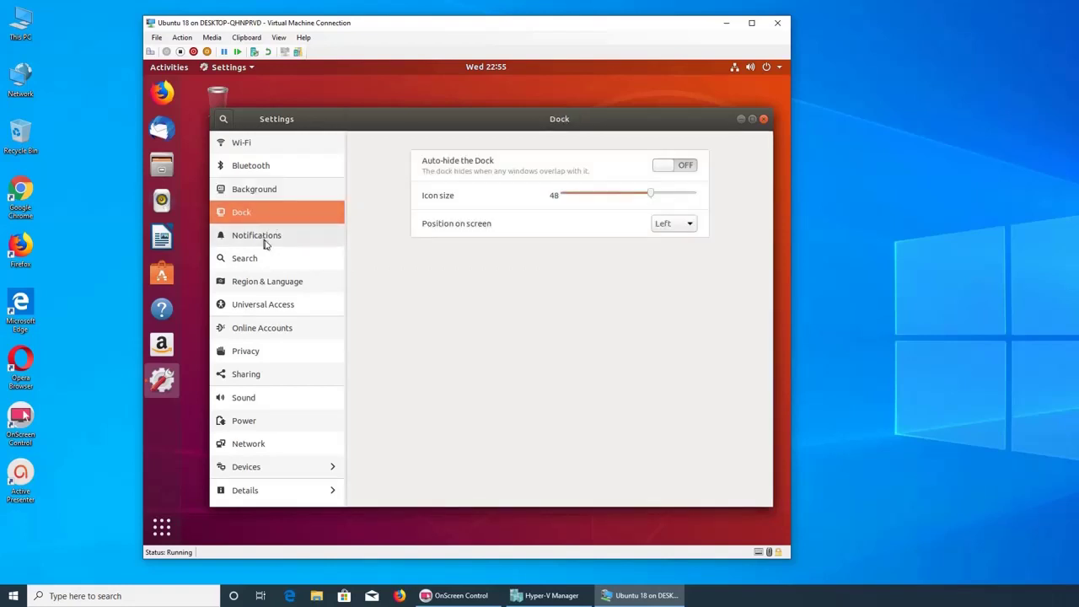
click(265, 242)
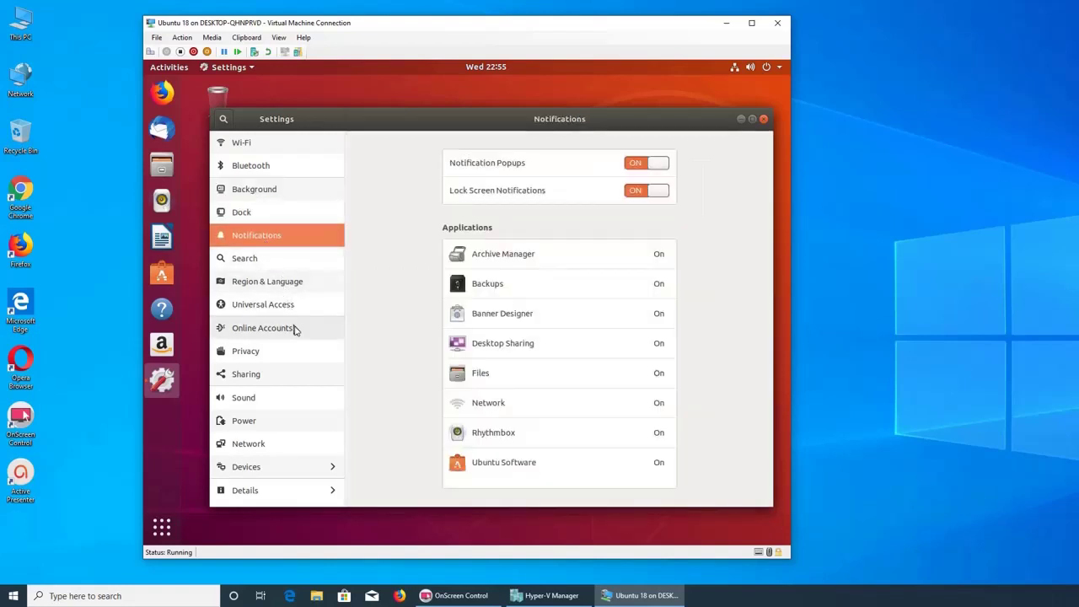
click(294, 330)
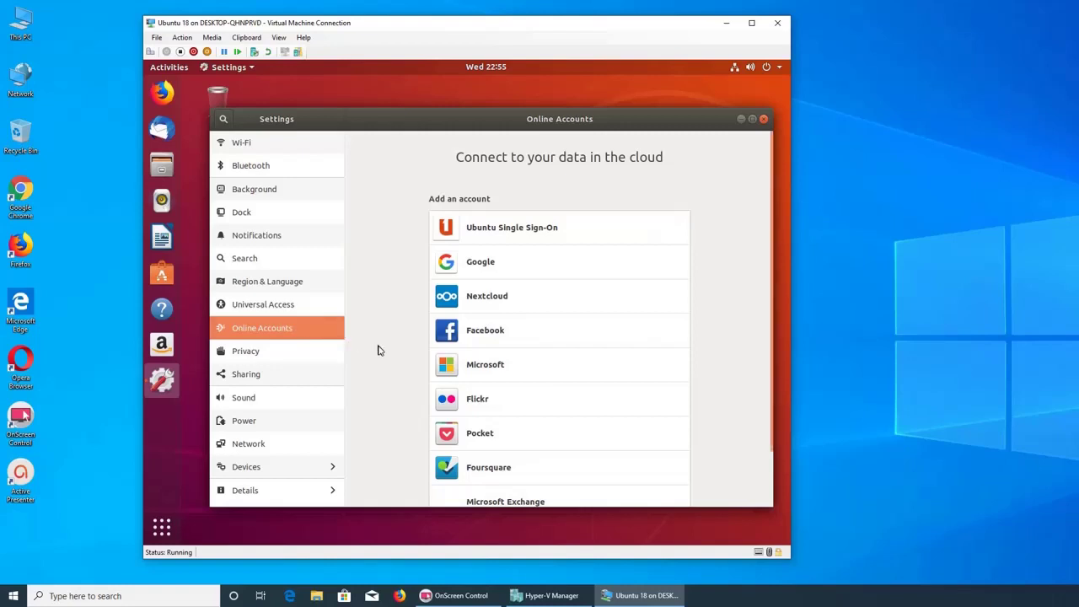
Step: View the Privacy, Devices and Network settings pages, then close Settings
scroll(393, 303, down, 1)
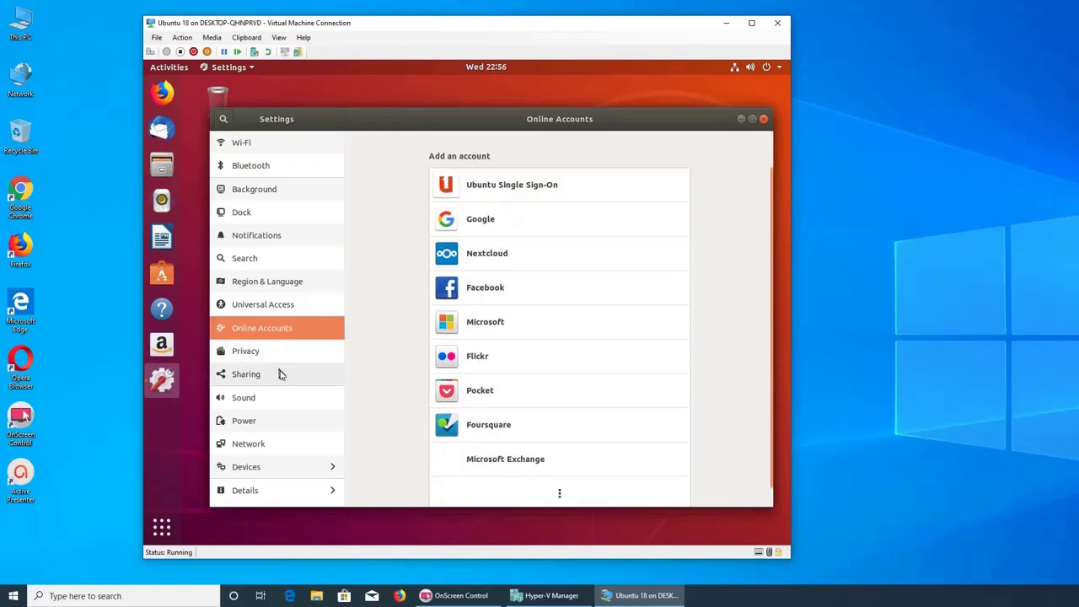
click(269, 356)
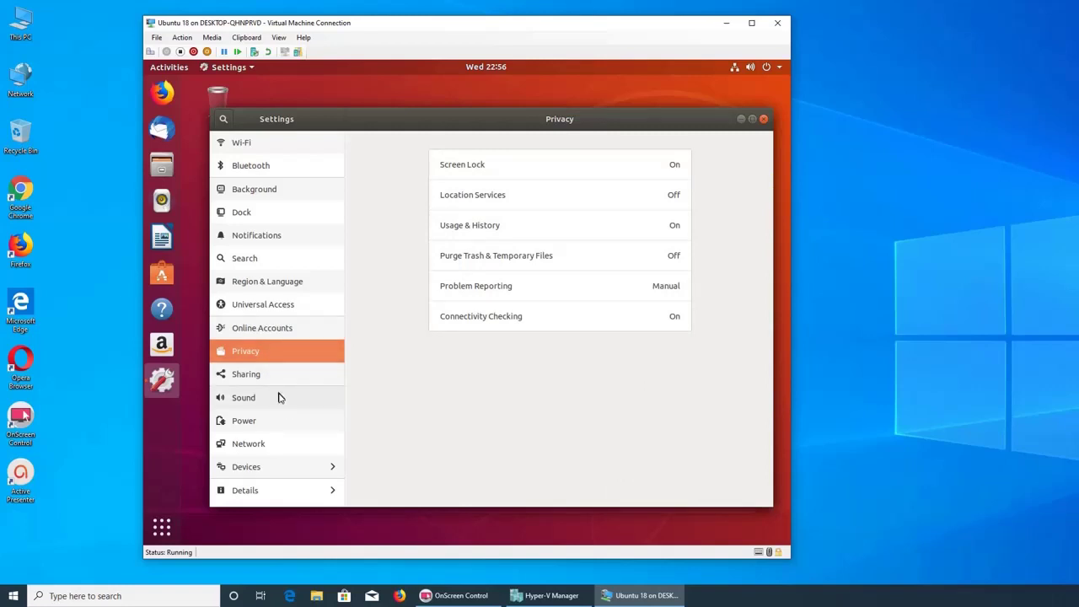
click(283, 468)
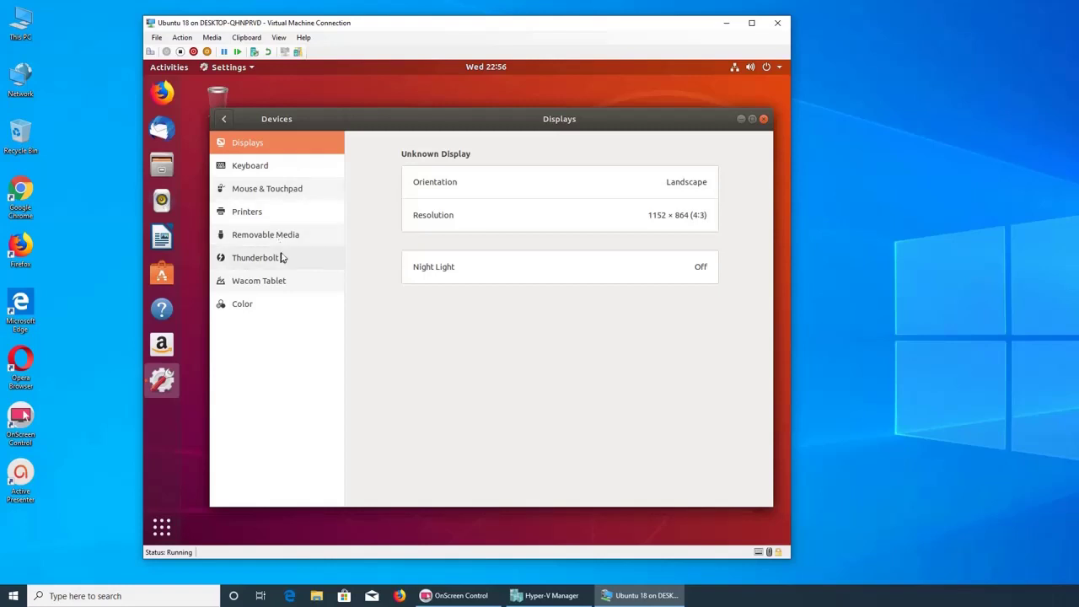
click(223, 119)
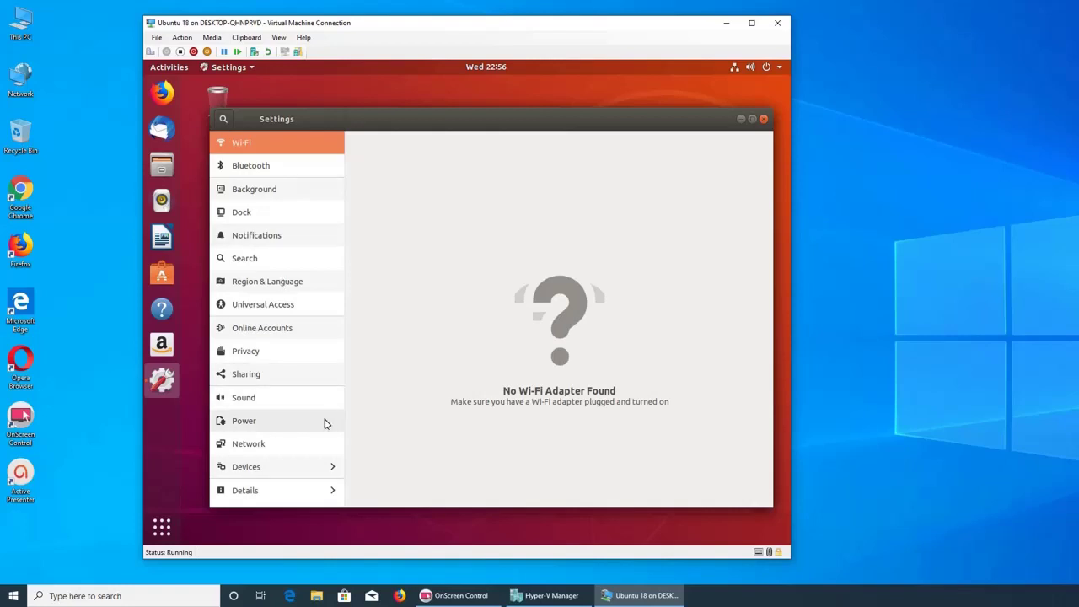
click(305, 448)
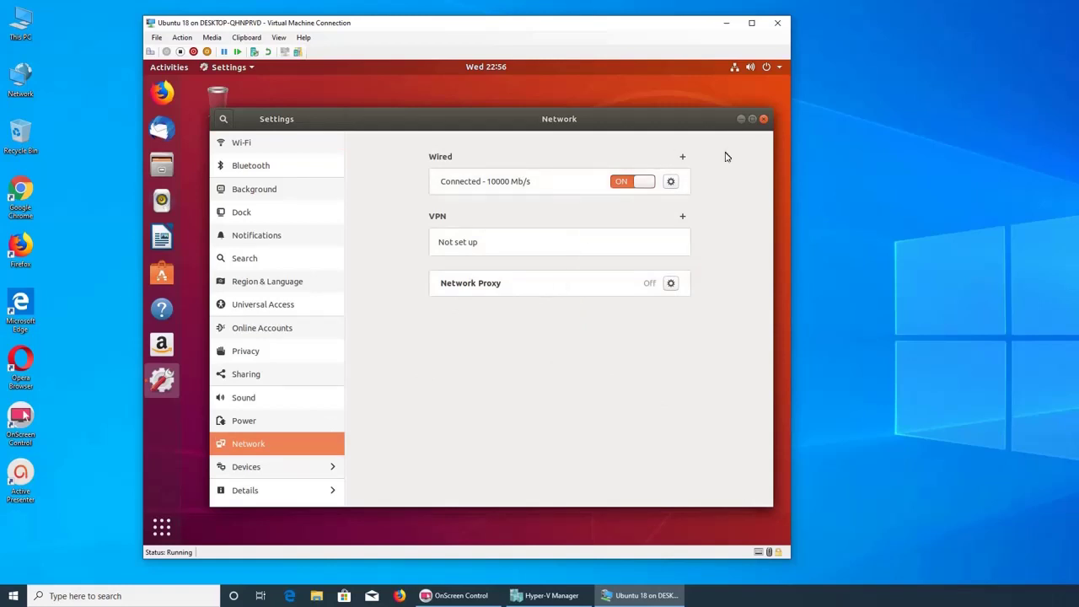
click(764, 119)
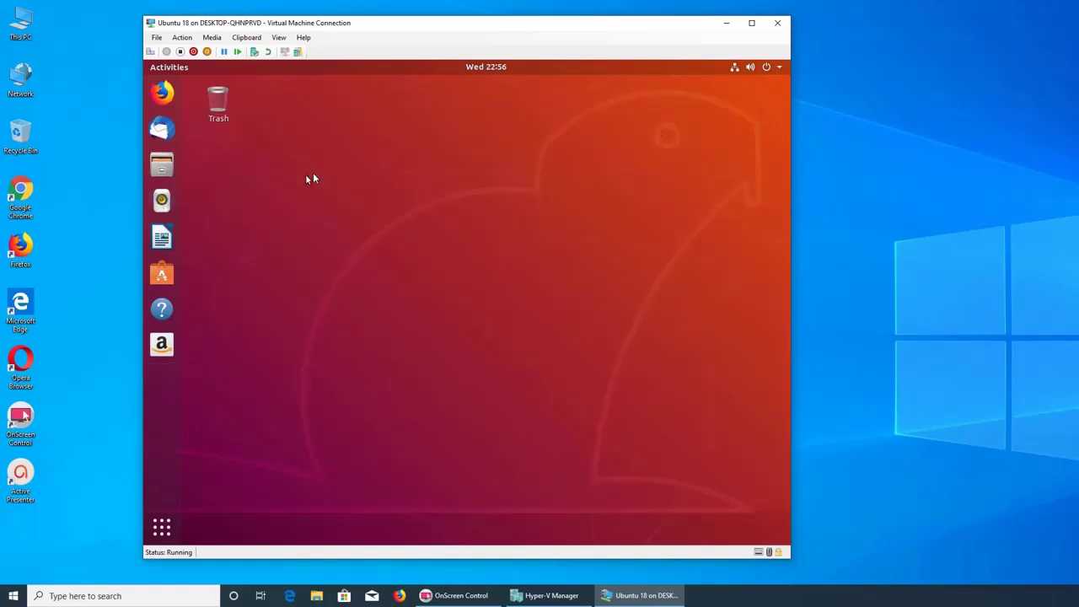
Step: Launch Firefox in the Ubuntu VM, close the Privacy Notice tab, and open YouTube from the top sites
click(165, 97)
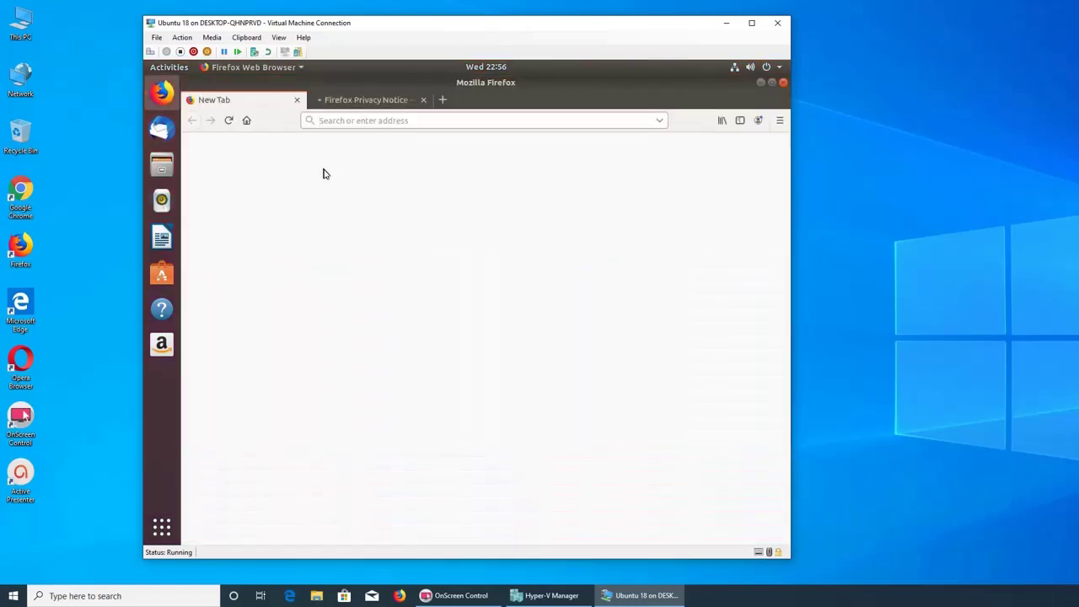
middle_click(365, 101)
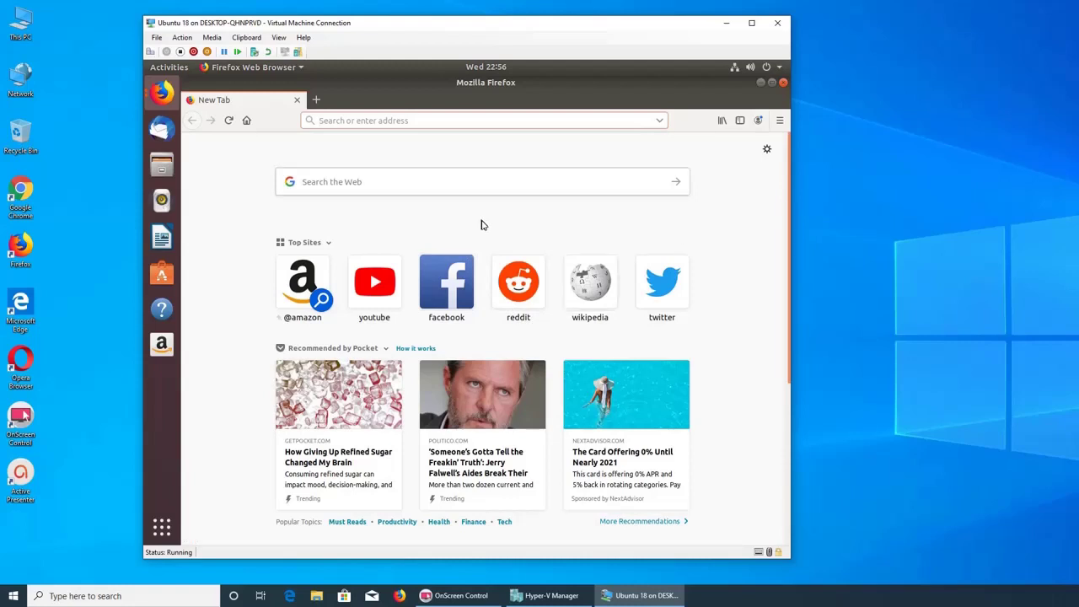
click(359, 284)
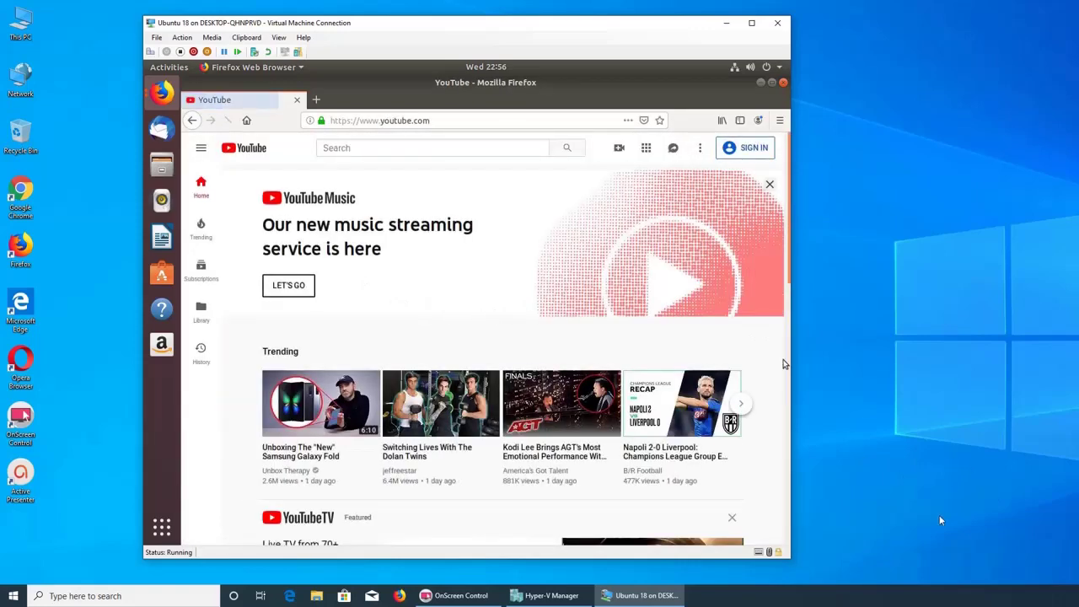
Step: Open Task Manager's Ethernet graph for the Intel I211 adapter beside the VM's YouTube window
right_click(921, 602)
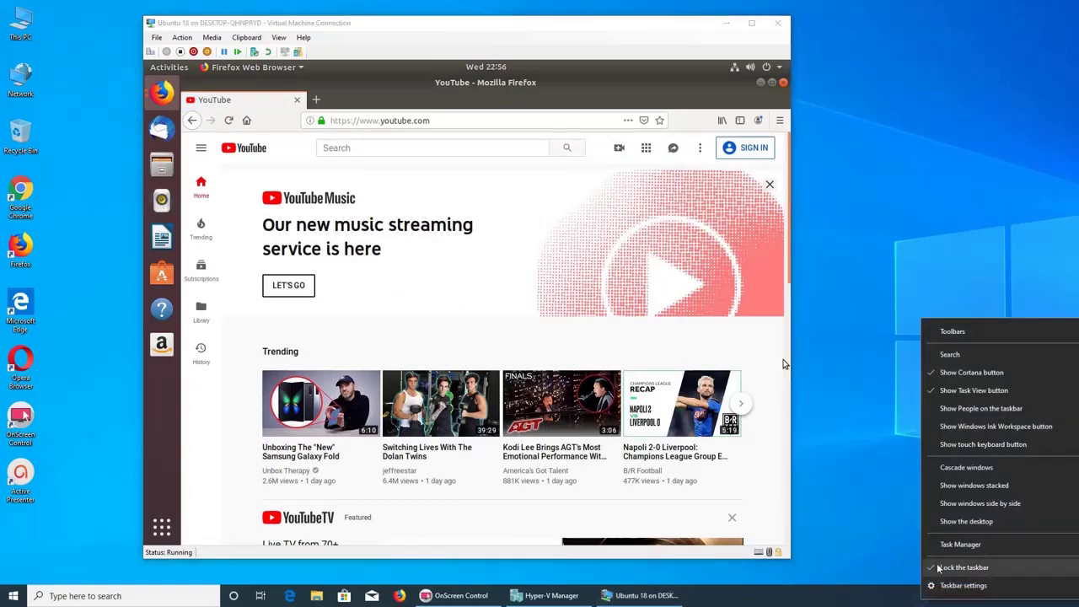
click(953, 546)
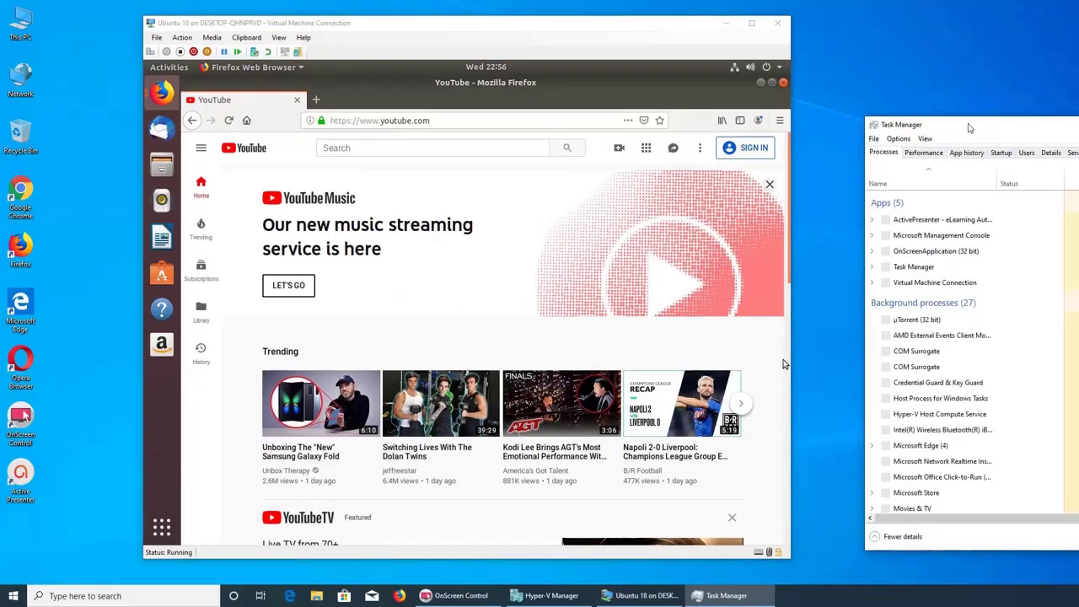
drag(992, 133, 918, 125)
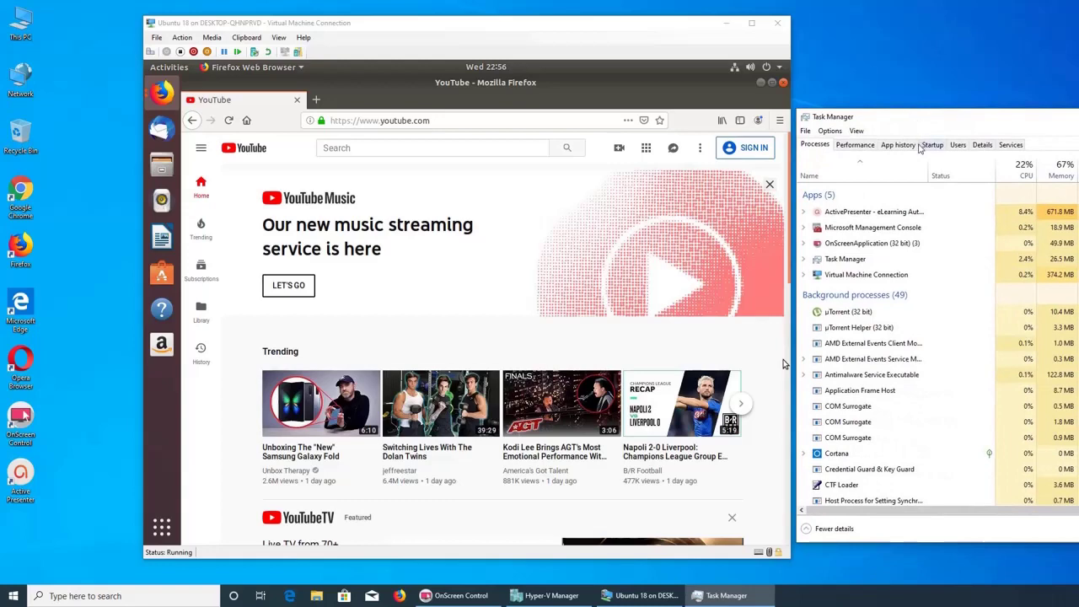
click(872, 149)
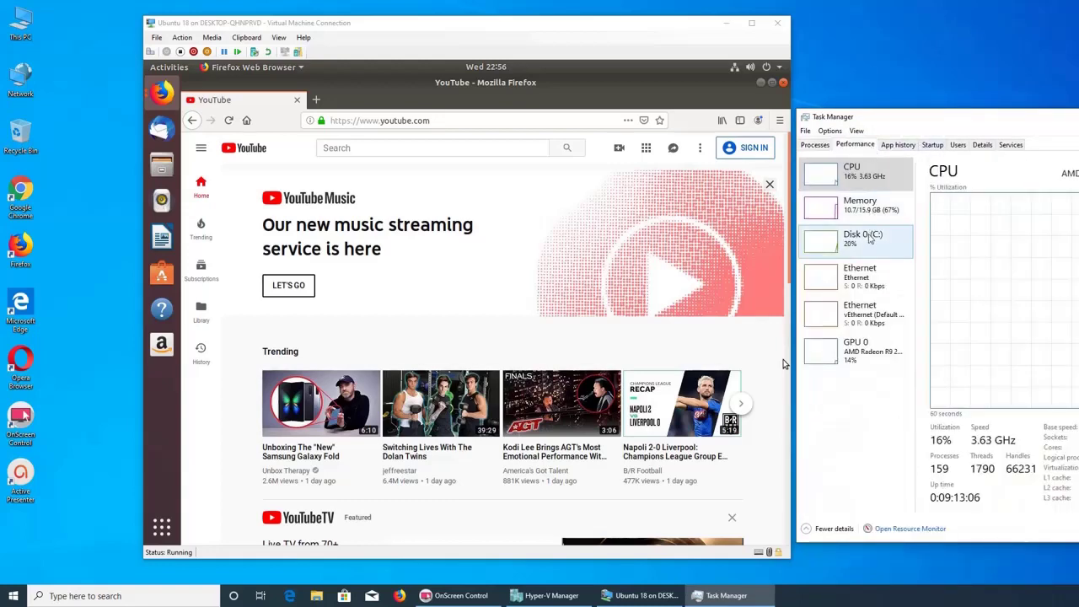
drag(351, 31, 226, 40)
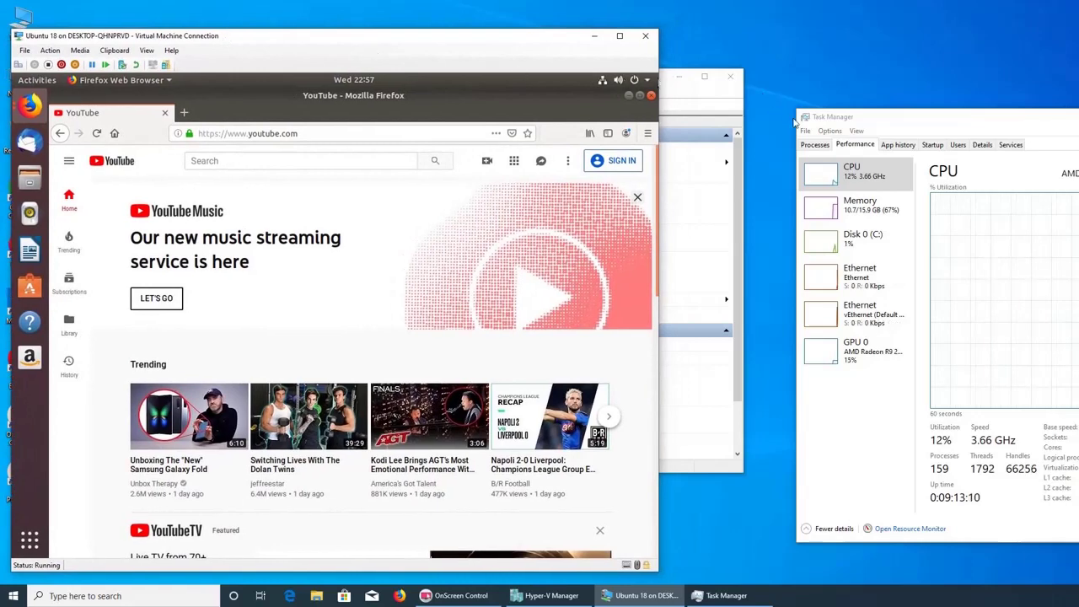
drag(946, 129, 806, 122)
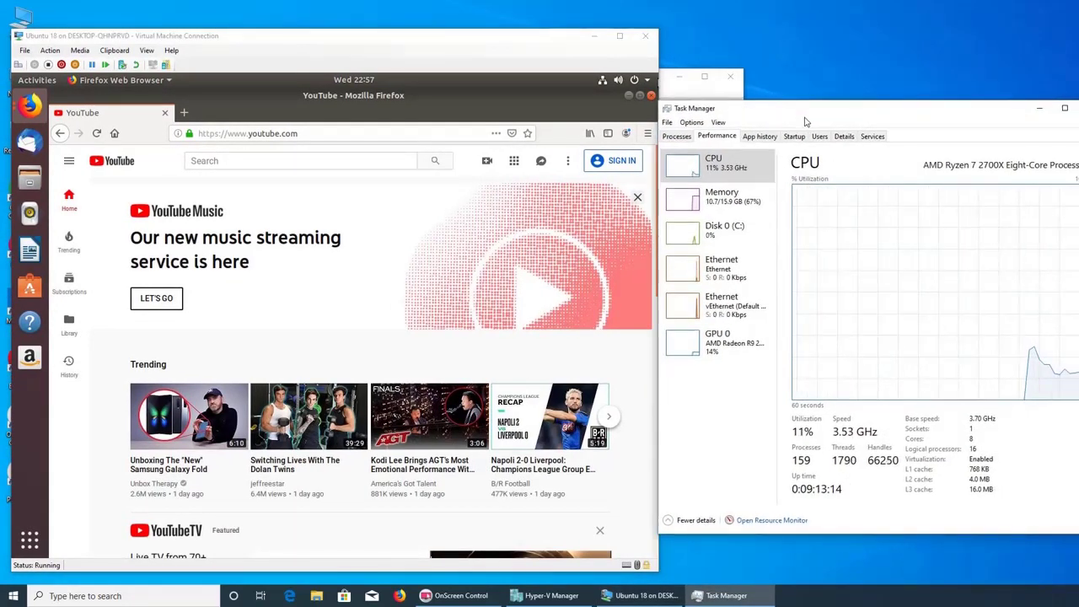
click(738, 278)
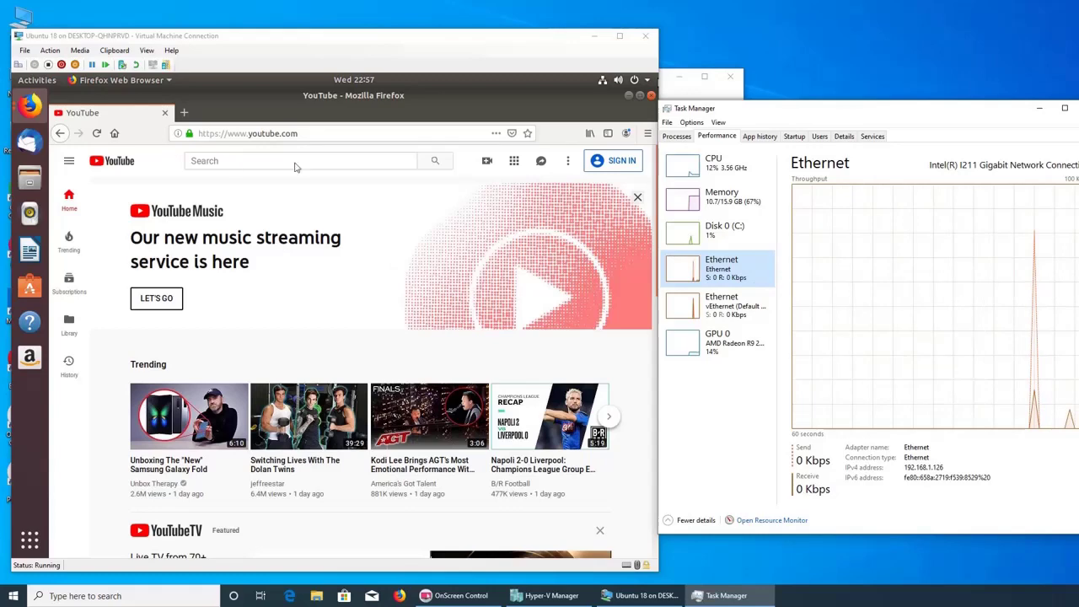
click(440, 285)
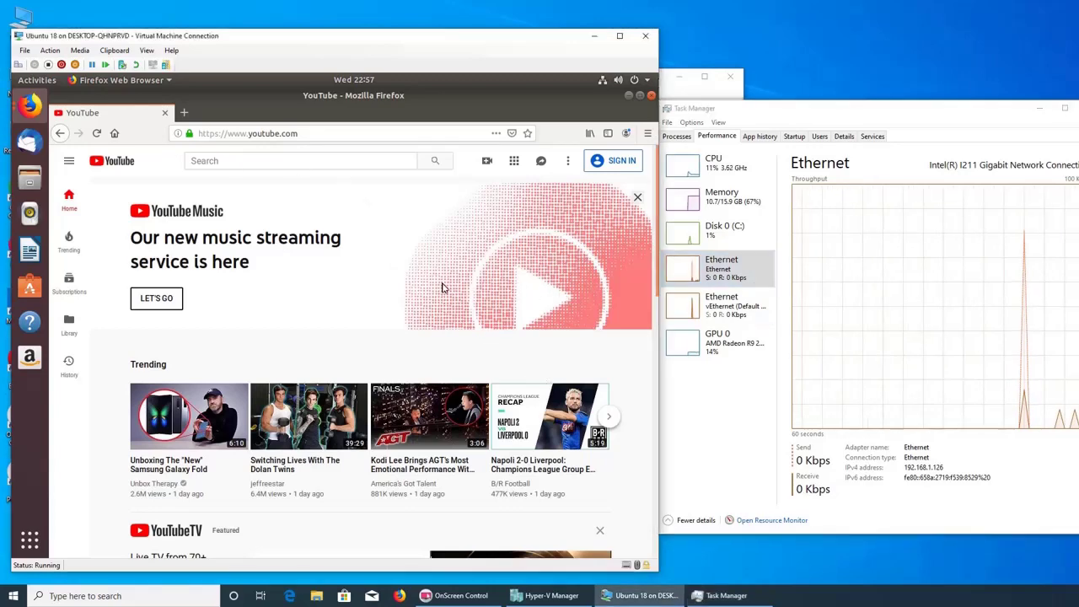
scroll(414, 337, down, 2)
scroll(415, 341, down, 5)
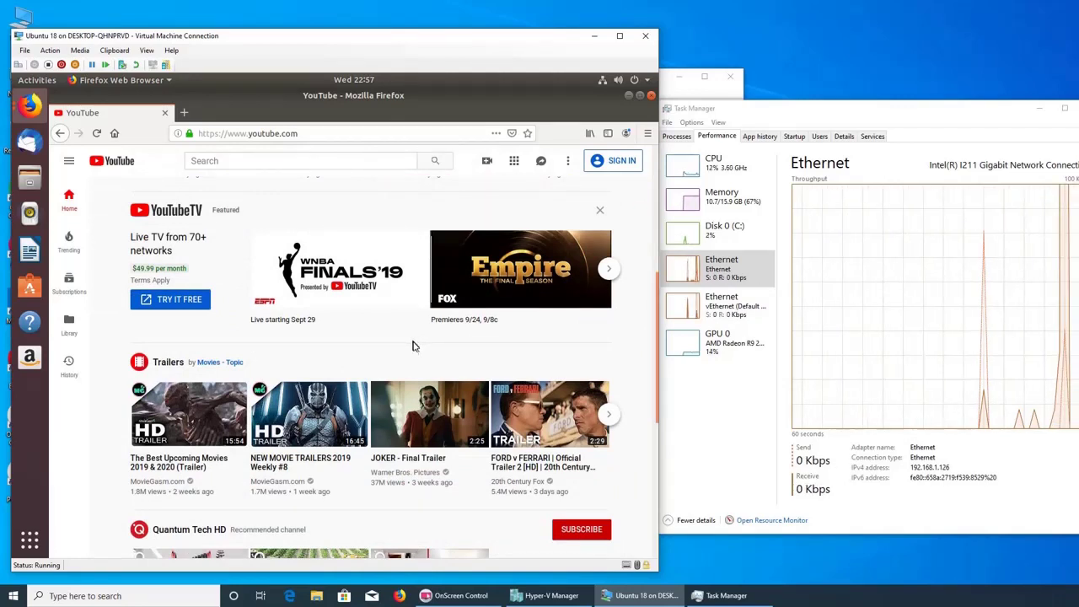
scroll(413, 346, down, 4)
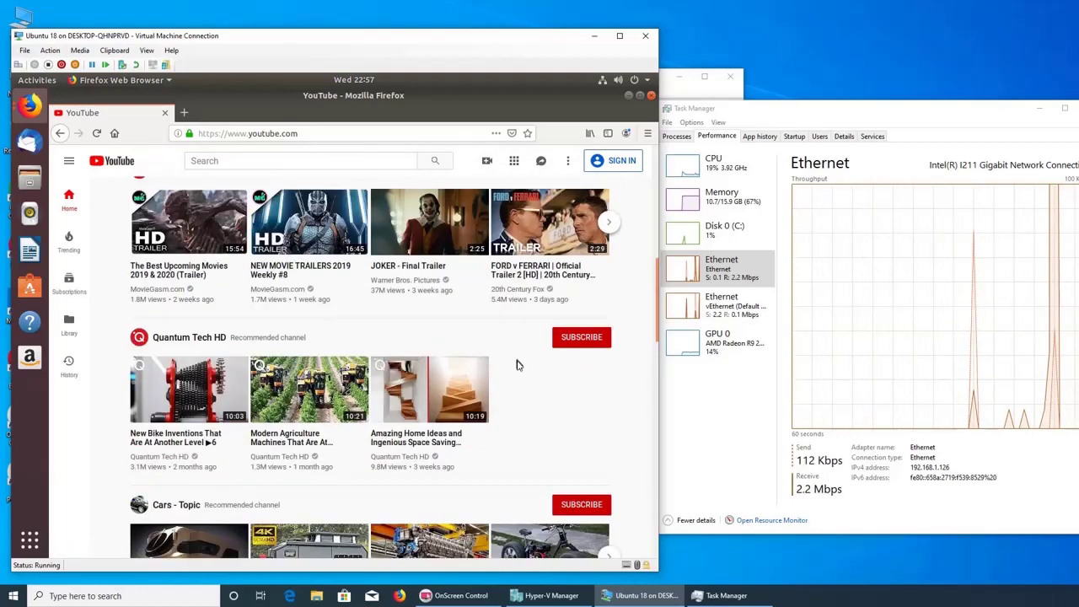
scroll(514, 366, down, 1)
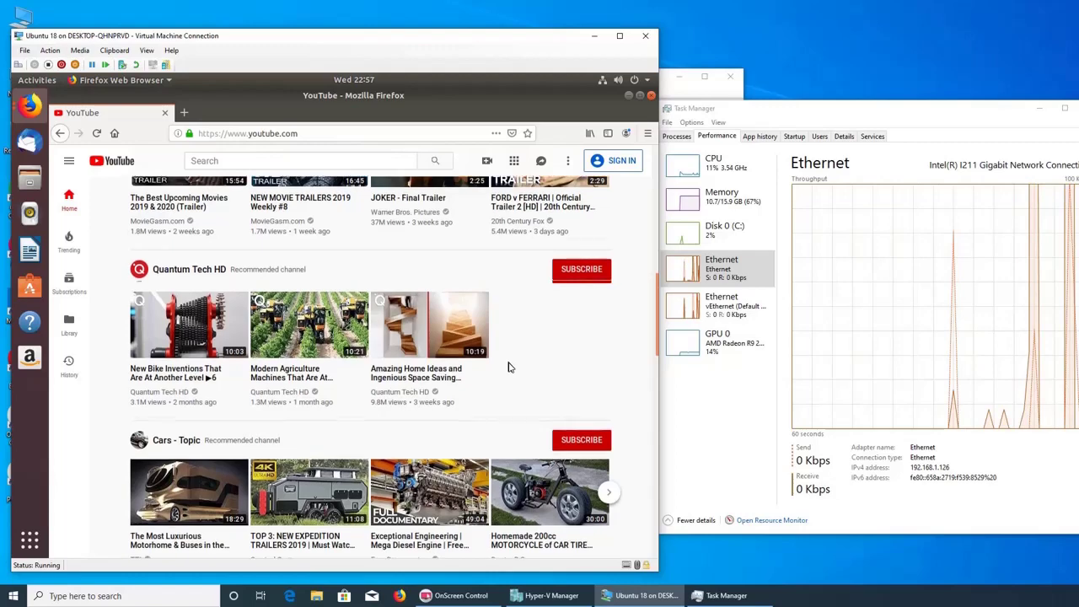
scroll(509, 367, down, 1)
scroll(508, 367, down, 3)
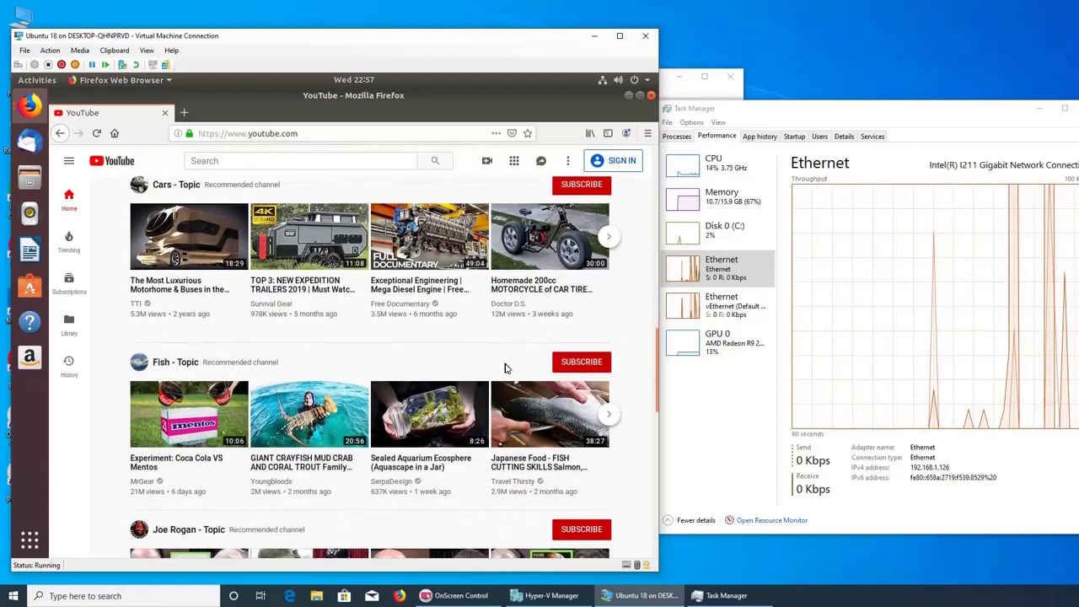
scroll(506, 368, down, 2)
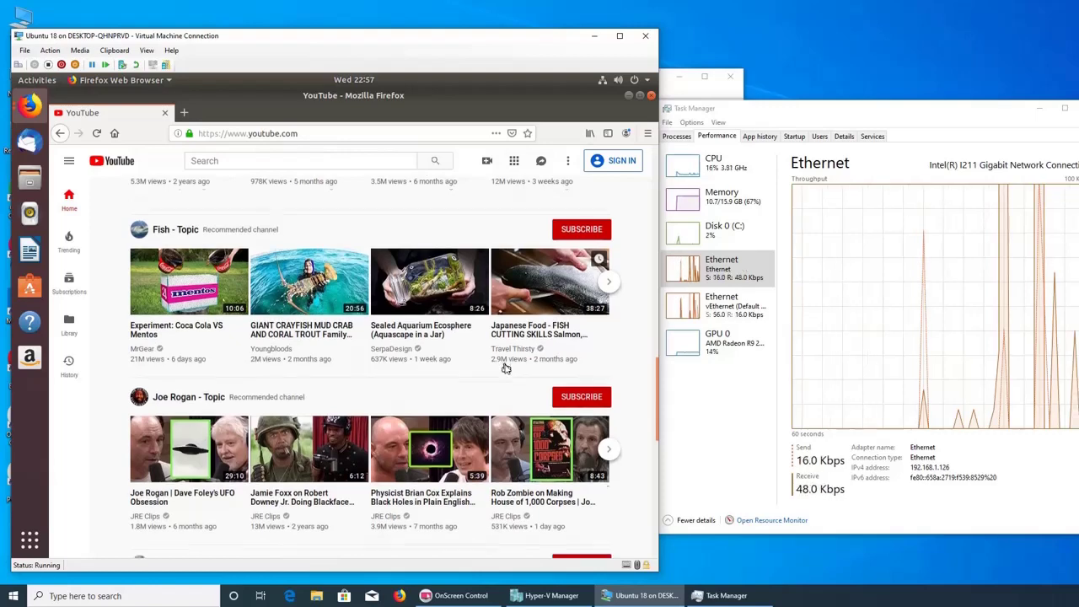
scroll(505, 367, down, 2)
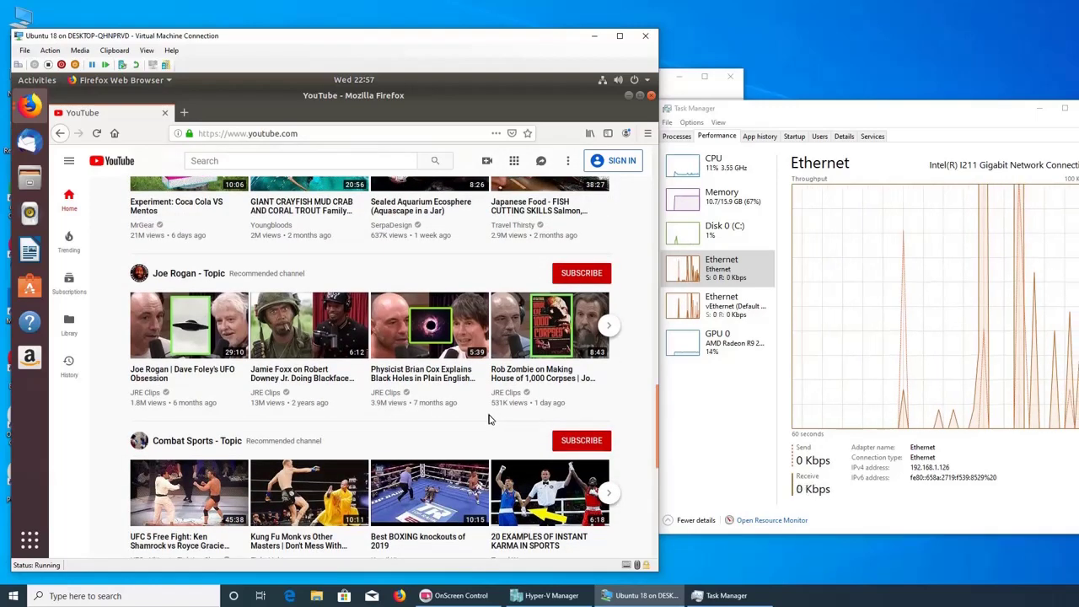
scroll(491, 419, down, 2)
scroll(492, 419, down, 3)
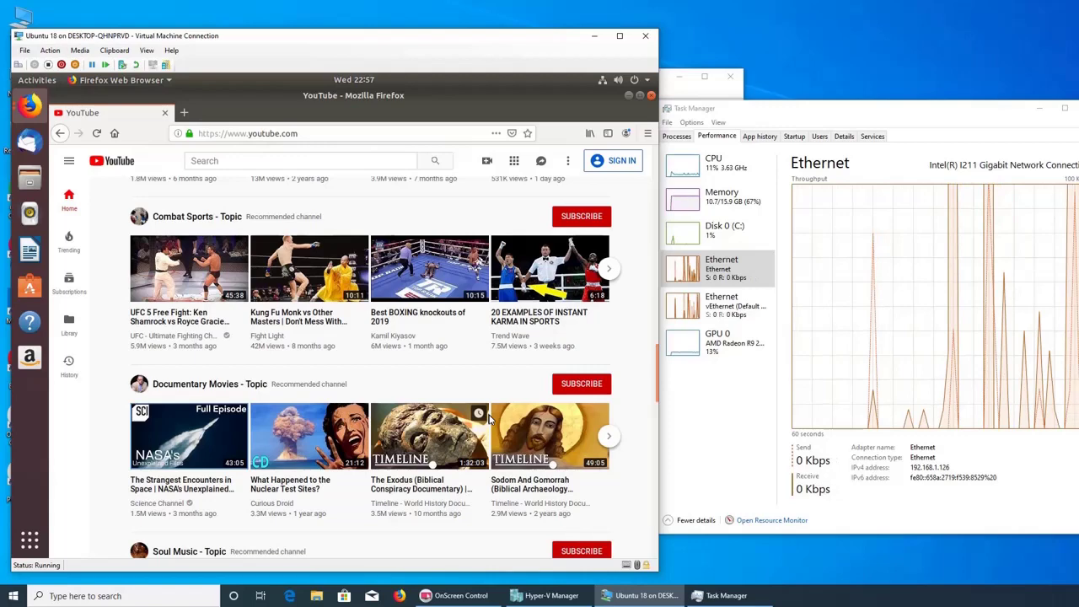
scroll(489, 419, down, 2)
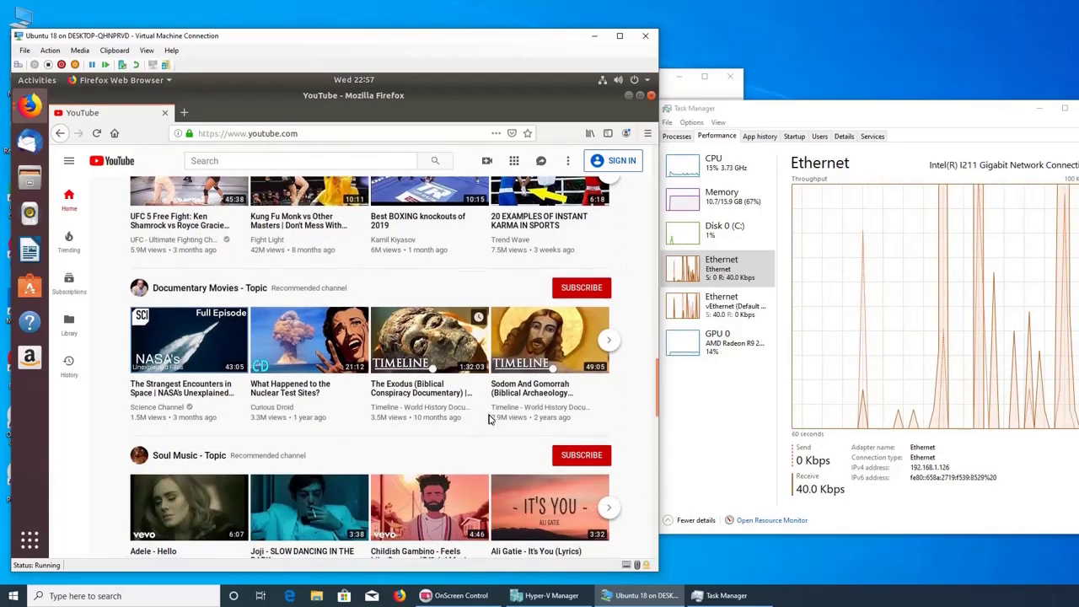
scroll(489, 419, down, 6)
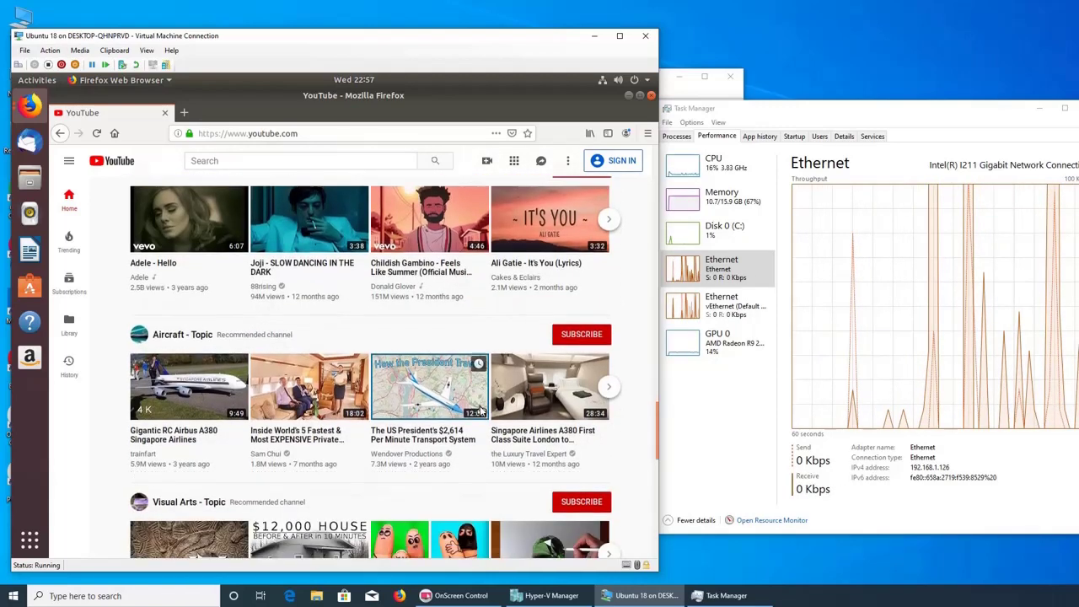
scroll(481, 411, down, 4)
scroll(480, 413, down, 2)
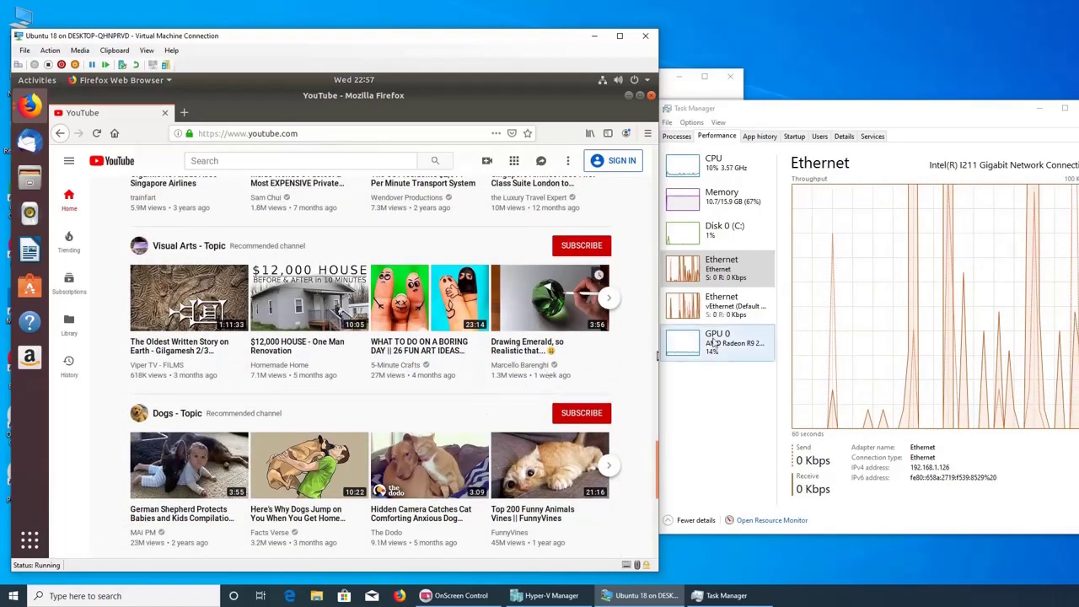
scroll(500, 373, down, 2)
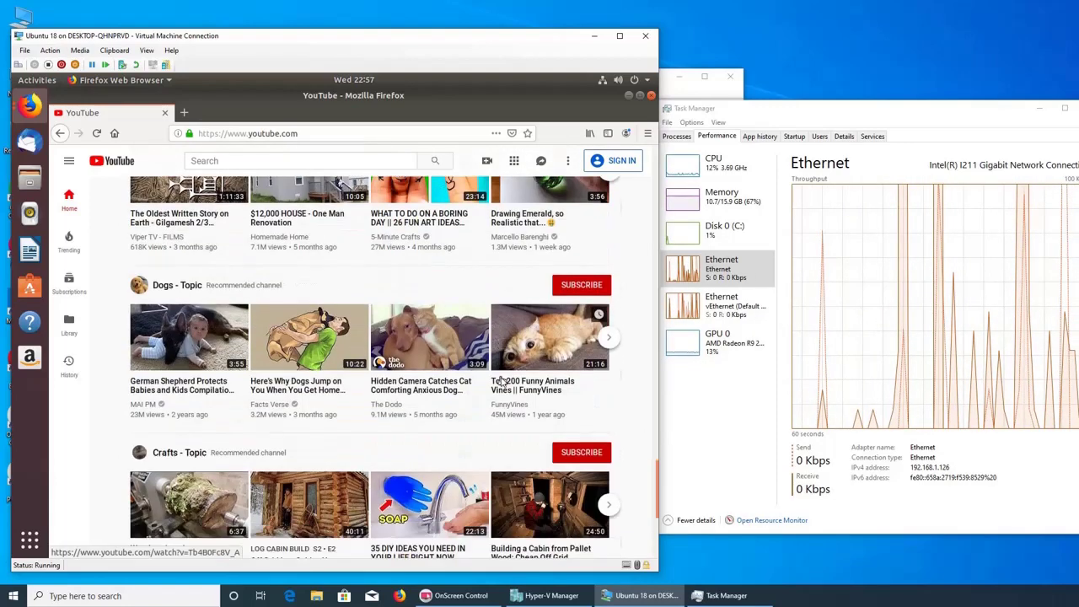
scroll(501, 379, down, 2)
scroll(501, 381, up, 2)
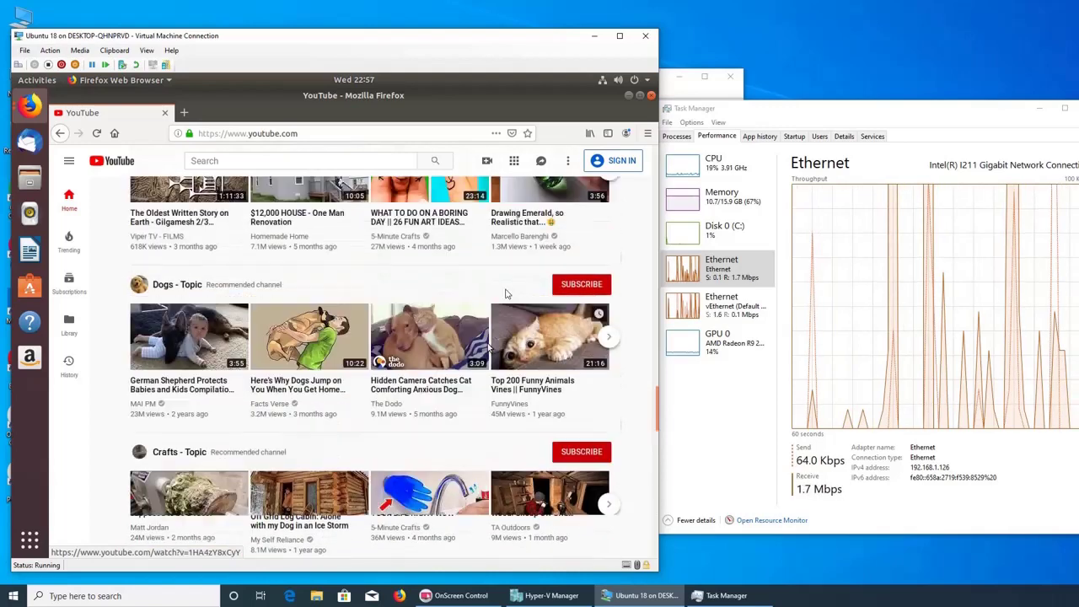
click(417, 134)
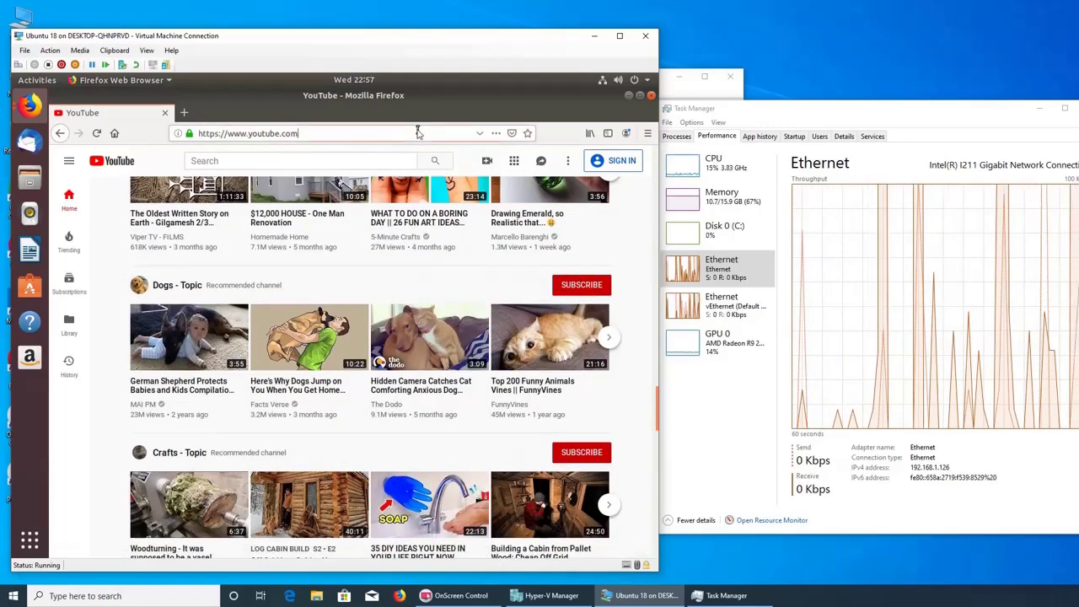
click(365, 163)
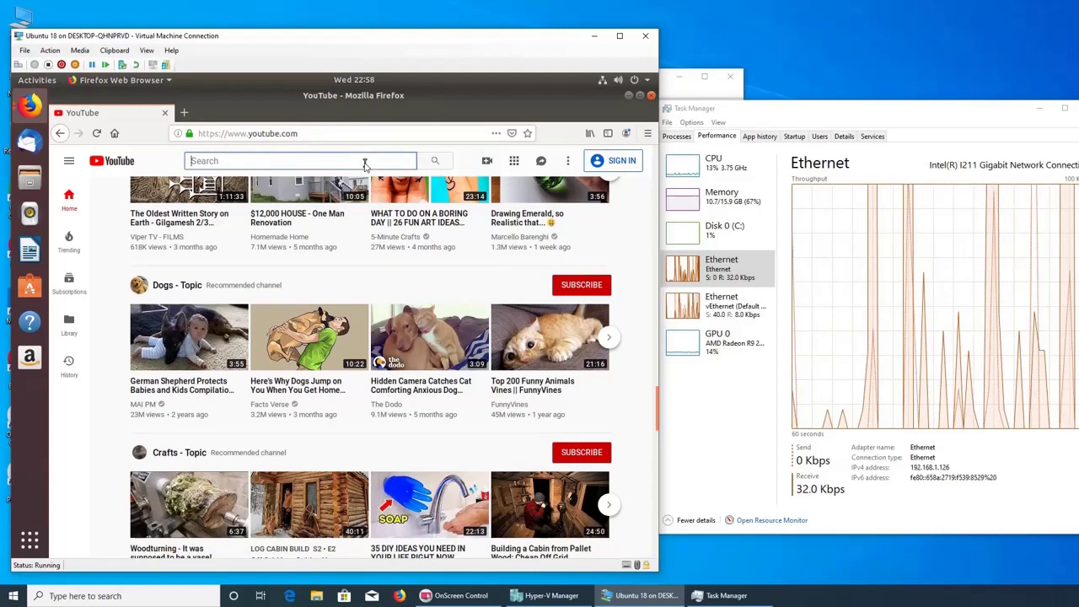
Step: Search YouTube for '4k video ultra hd' and open the Sony 4K nature relaxation video
text(4k)
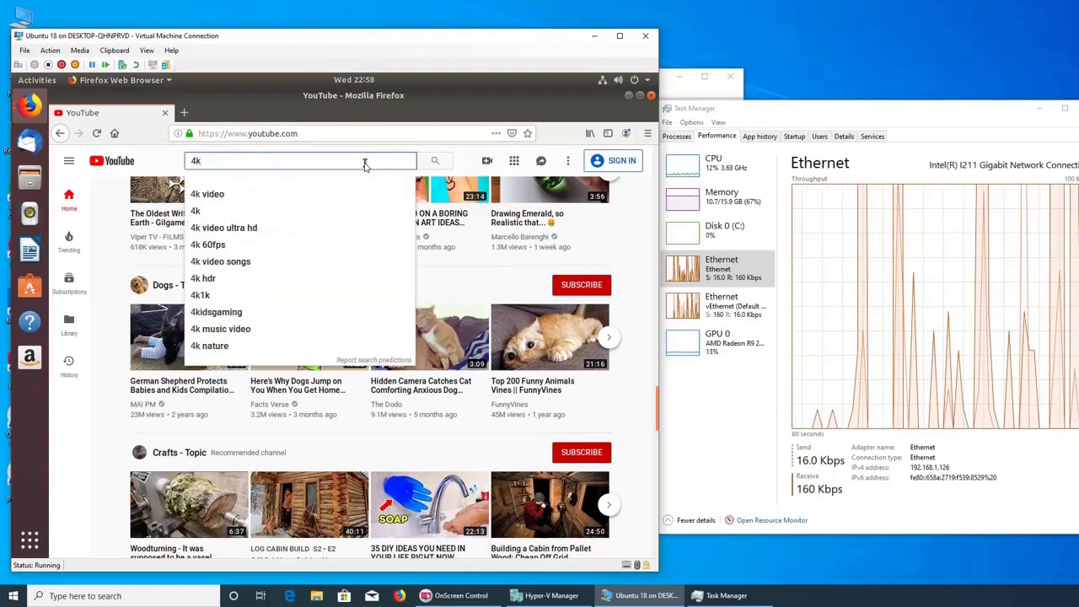
click(239, 229)
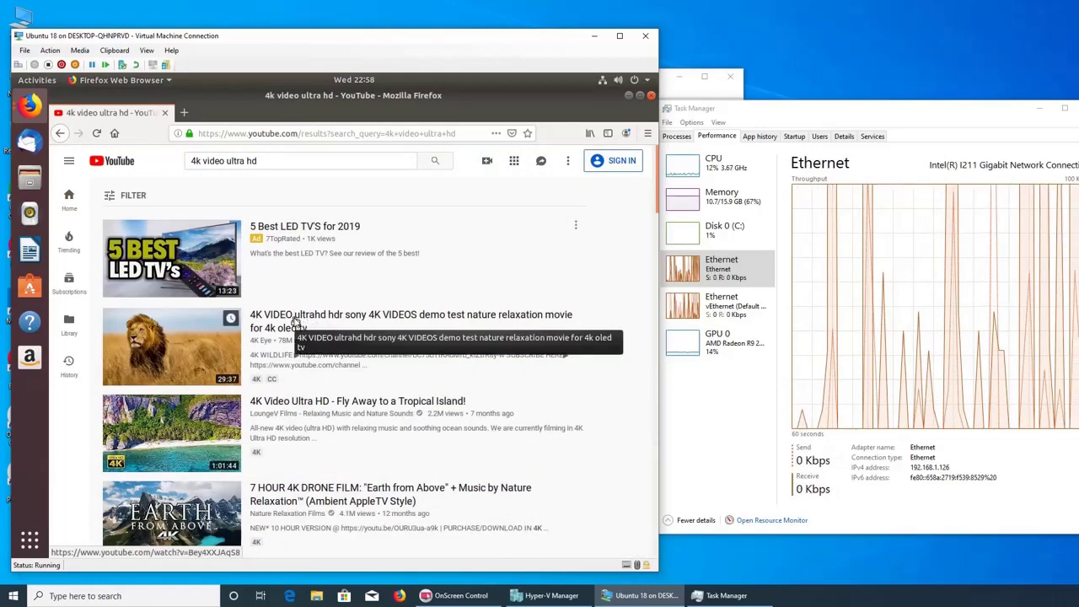
click(295, 323)
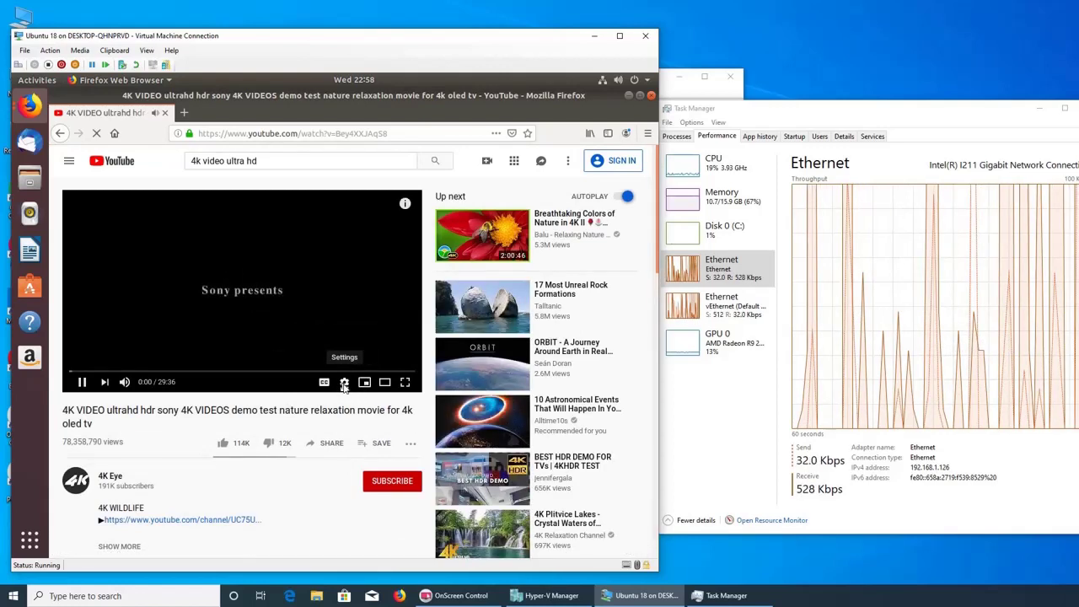
click(344, 382)
Step: Play the nature video at 2160p quality, then select the current YouTube search query
click(378, 355)
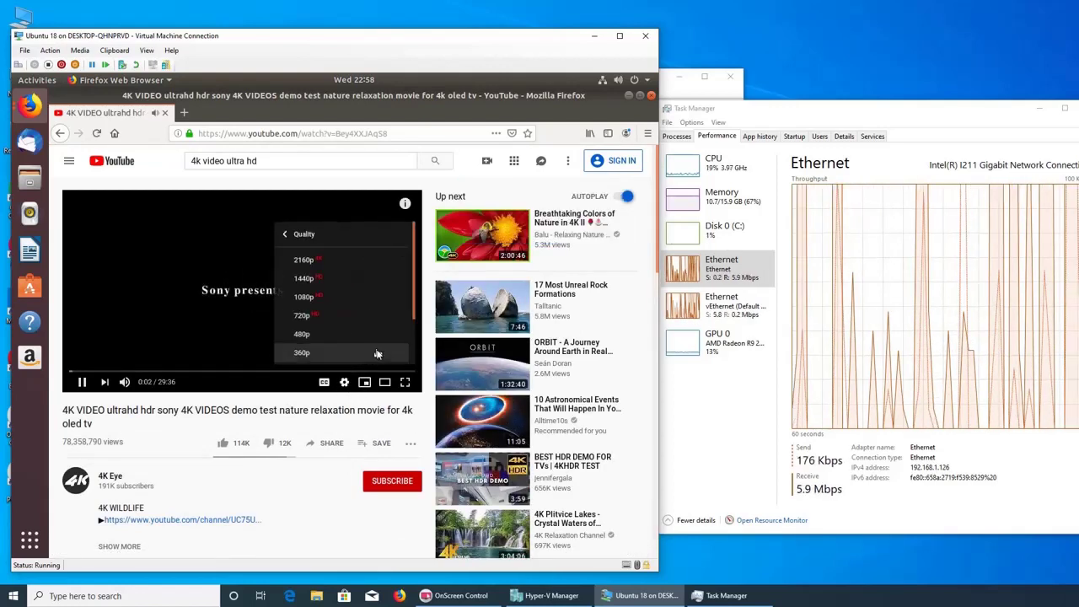
click(325, 260)
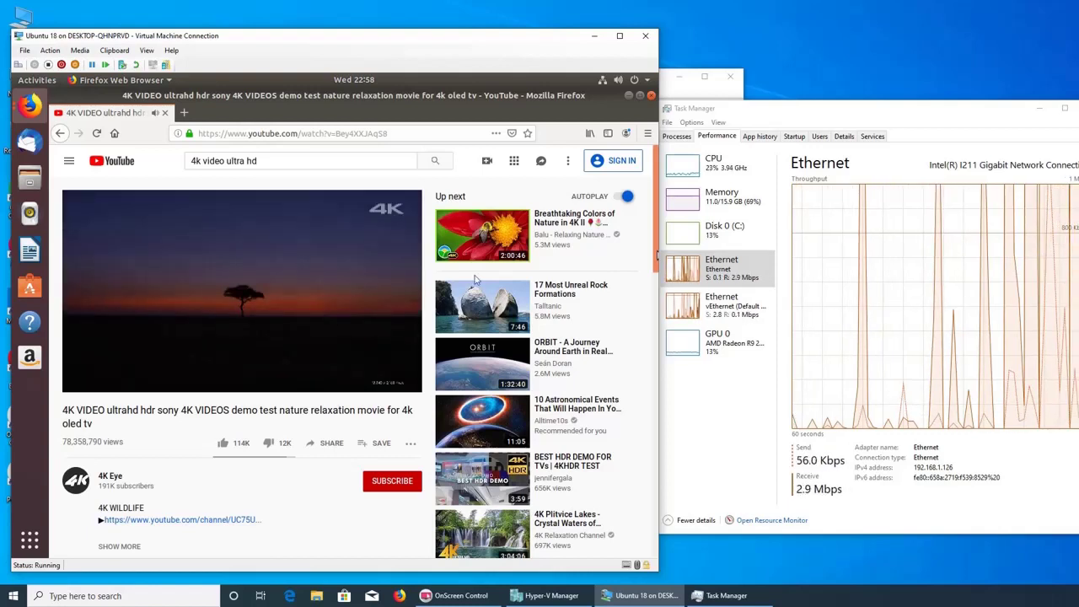
mouse_move(252, 305)
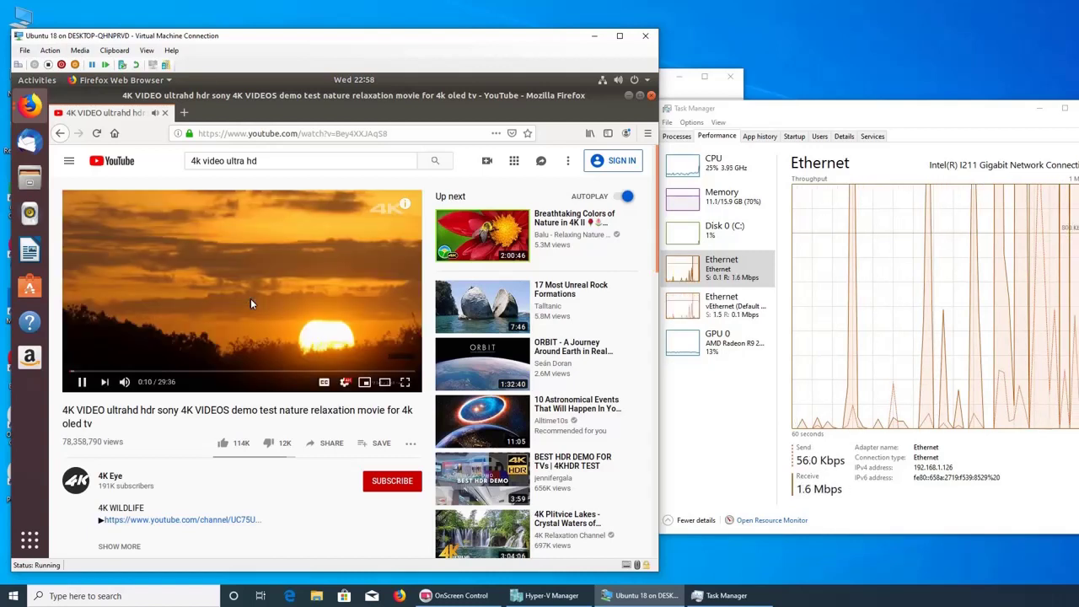
mouse_move(124, 386)
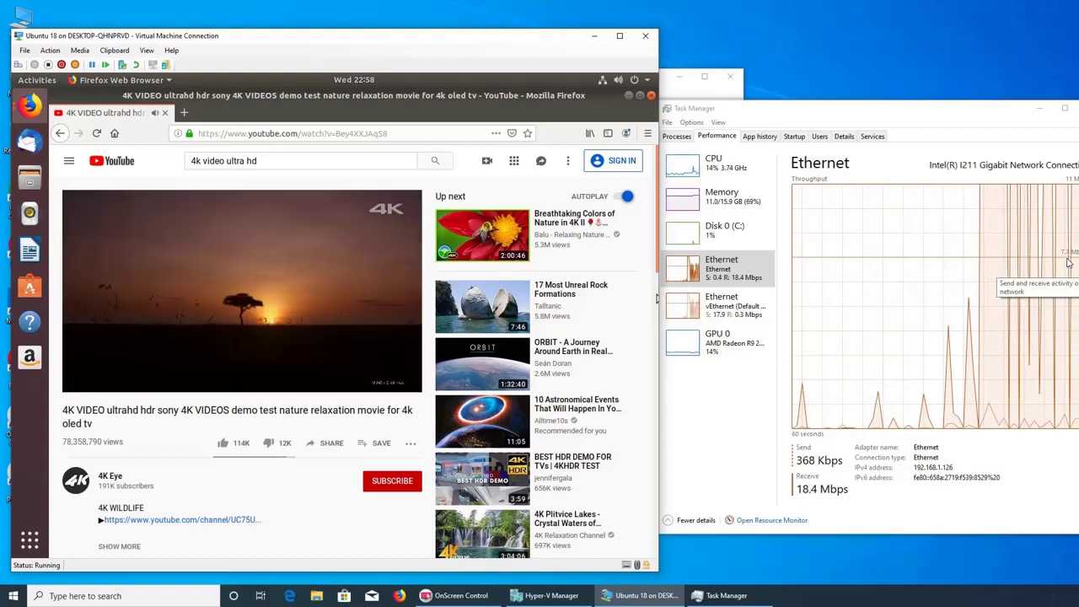
mouse_move(204, 295)
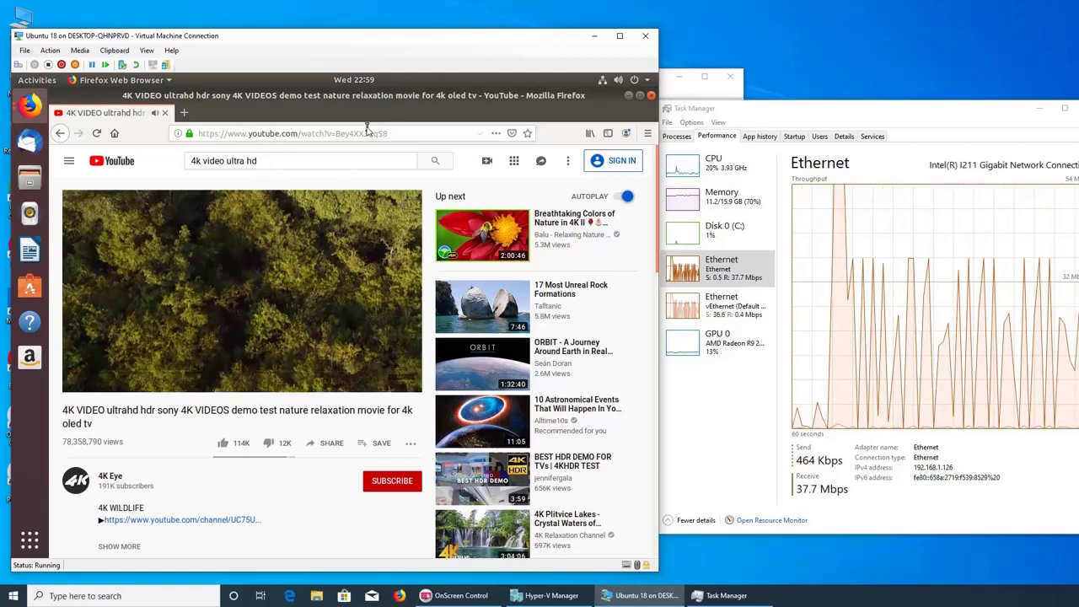
double_click(340, 161)
click(340, 164)
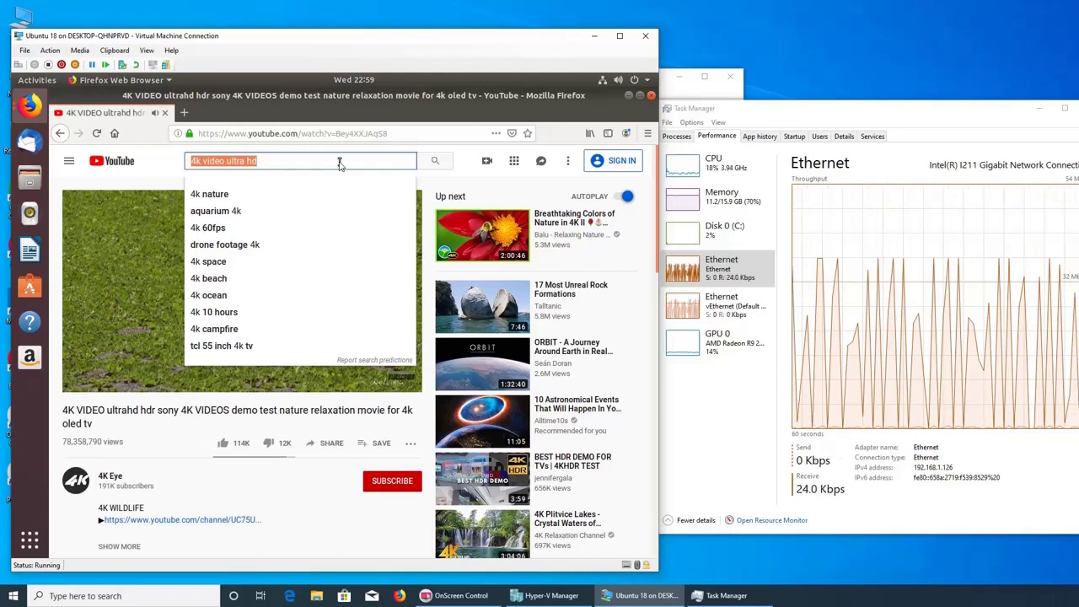
Step: Search YouTube for 'news', play the top CBS News result, and open Ubuntu's system menu
text(news)
key(Return)
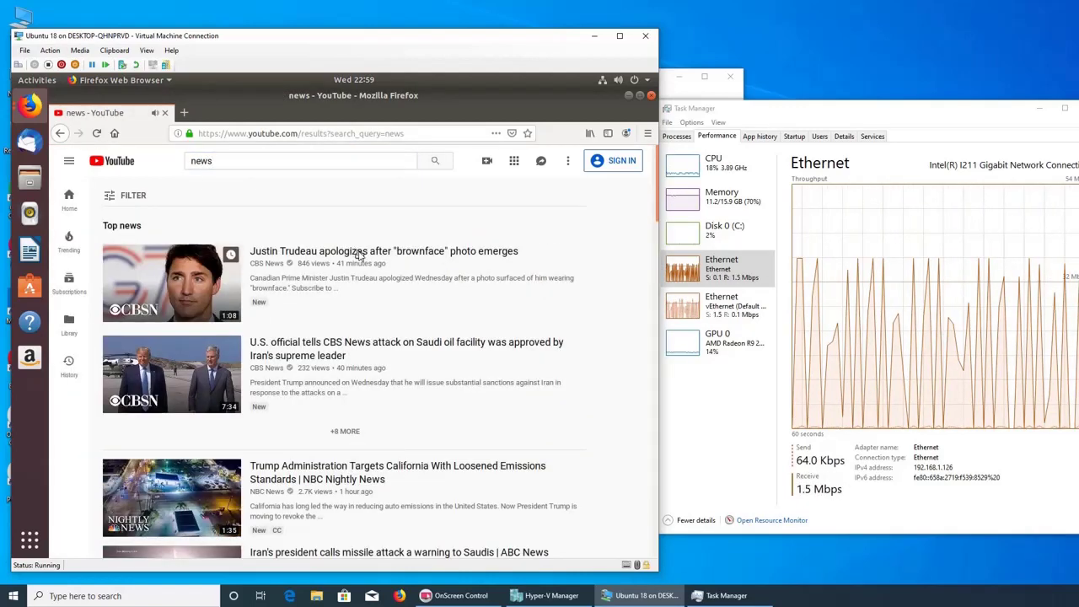
click(358, 253)
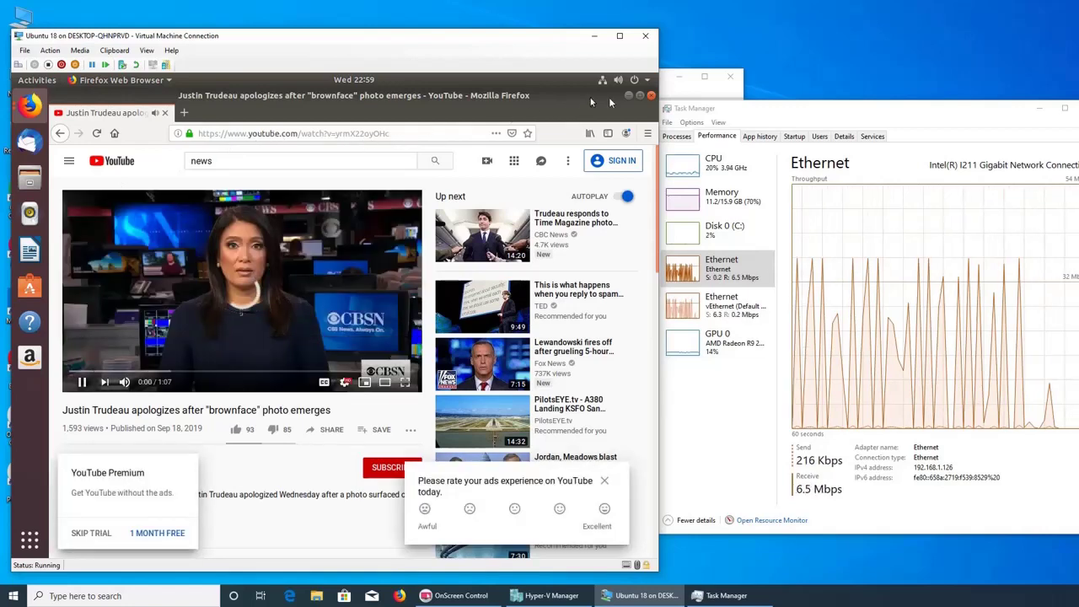
click(647, 80)
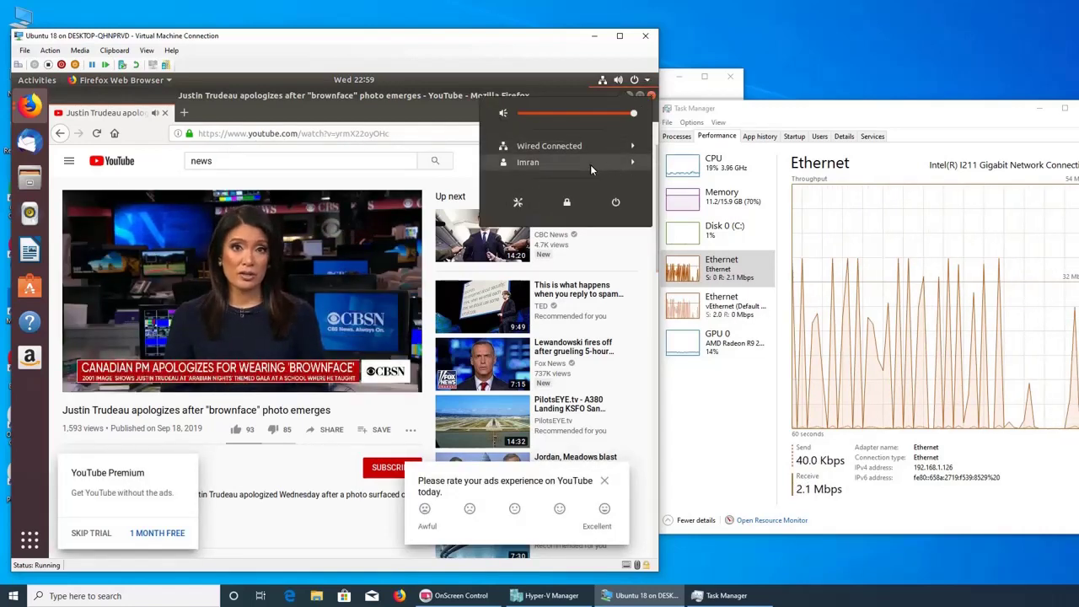
click(518, 203)
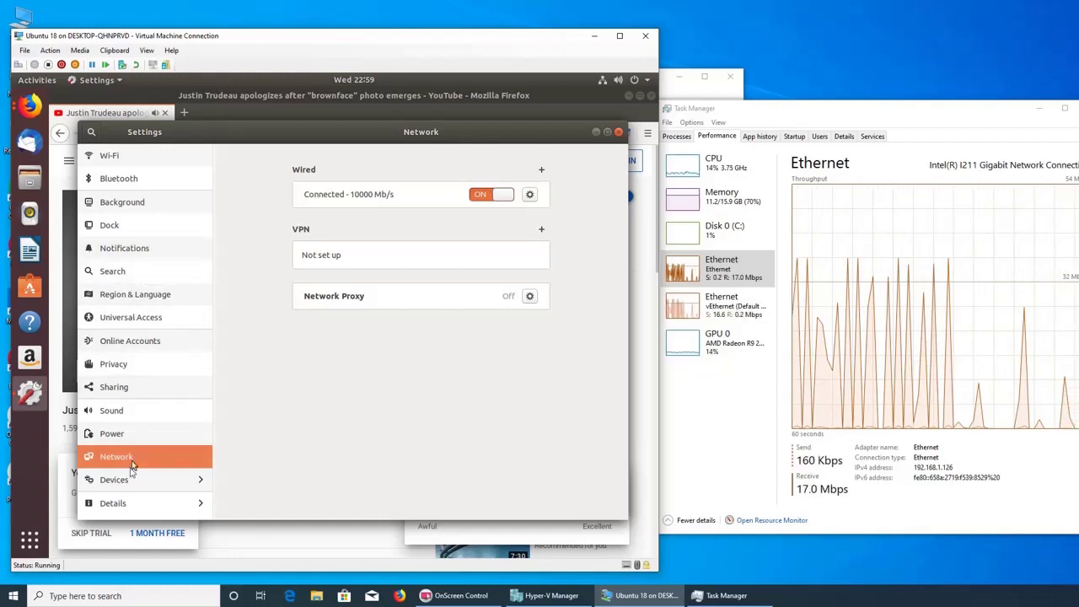
click(110, 484)
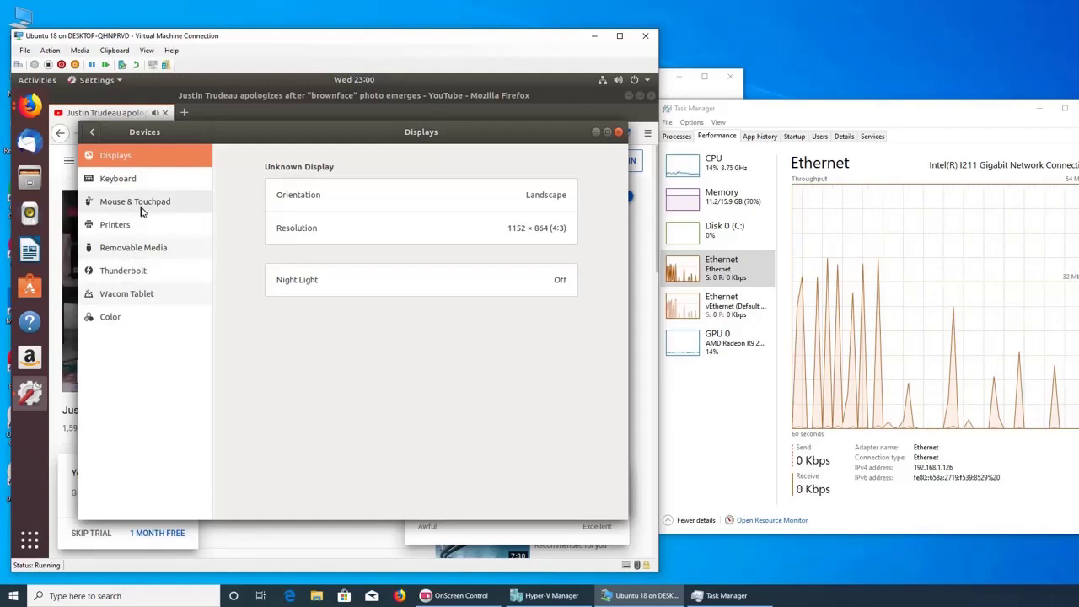
click(143, 276)
click(135, 299)
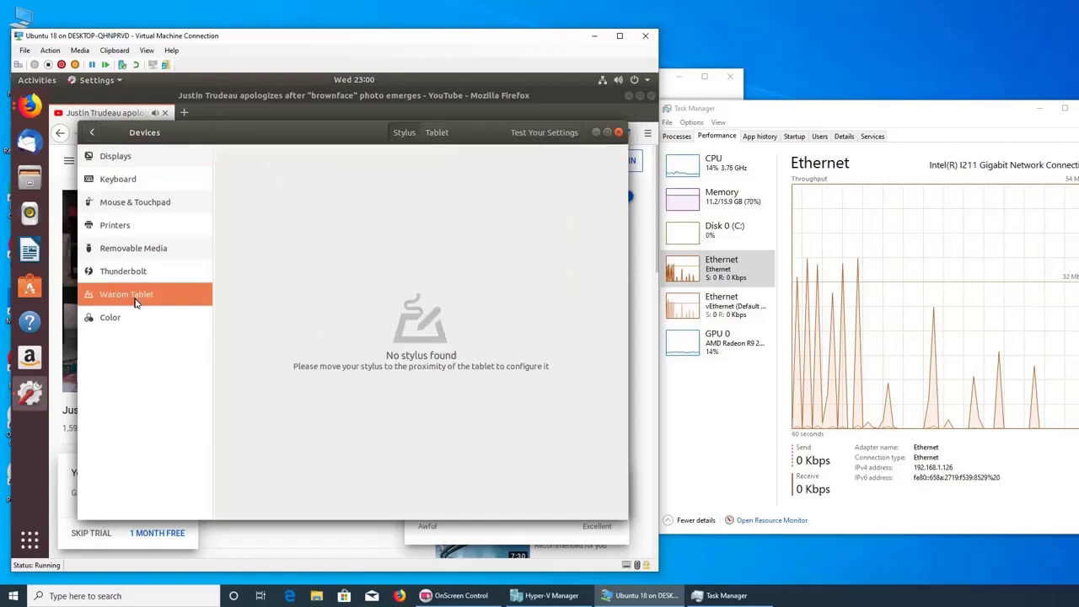
click(129, 316)
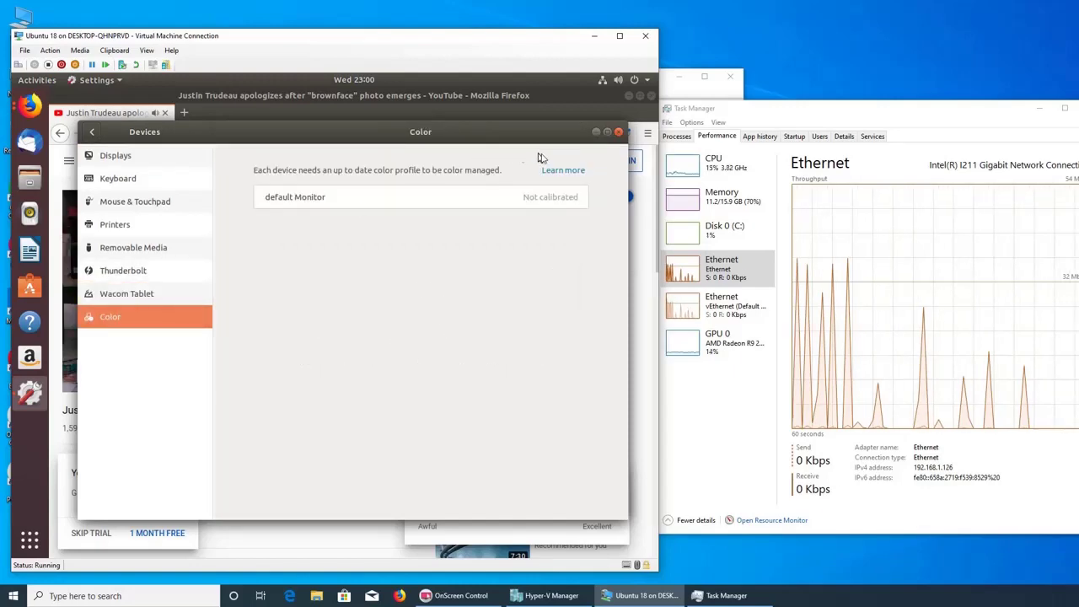
click(618, 133)
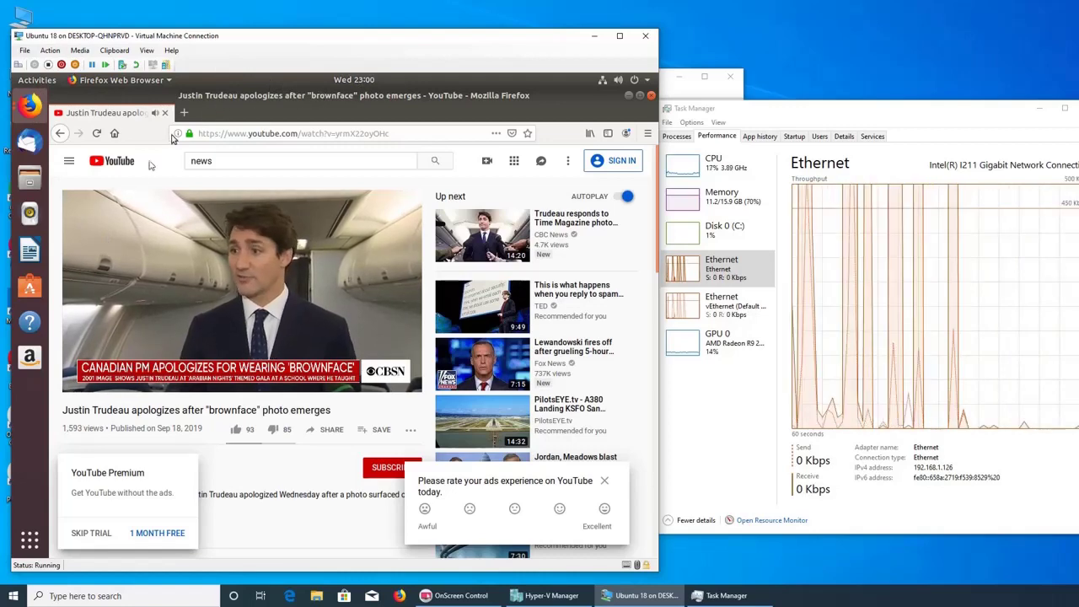
Step: Open the Utilities app folder, then search applications for 'sound' and open the Ubuntu Software result
click(36, 542)
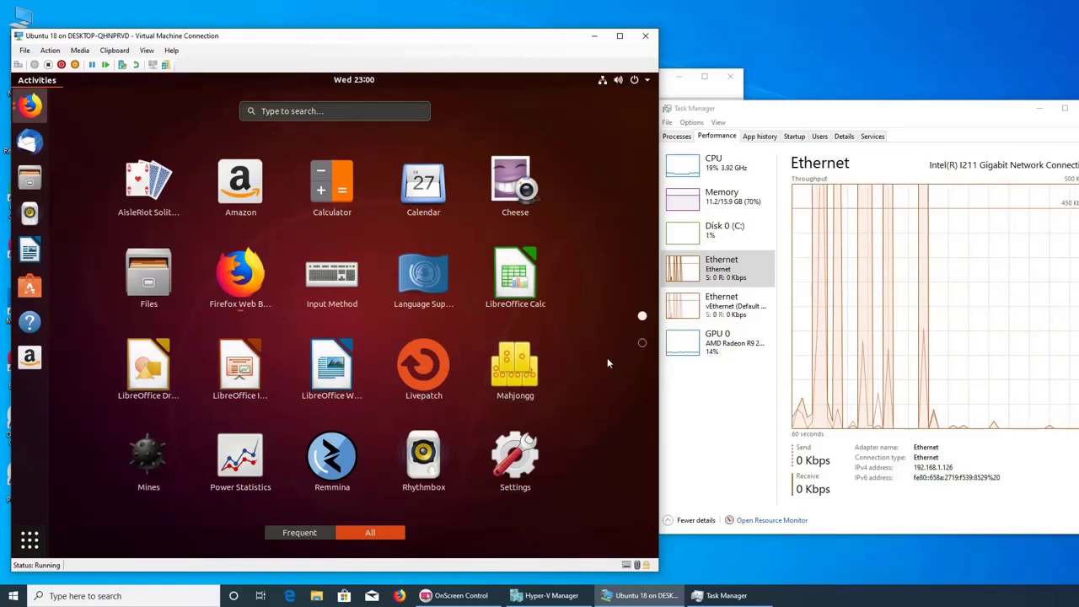
scroll(607, 362, down, 1)
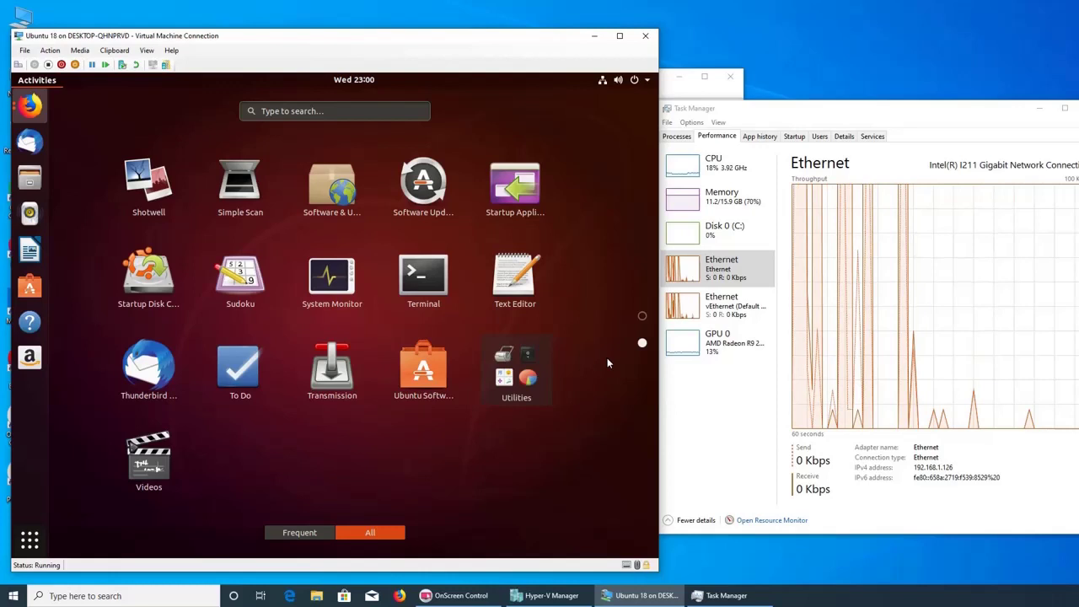
click(527, 382)
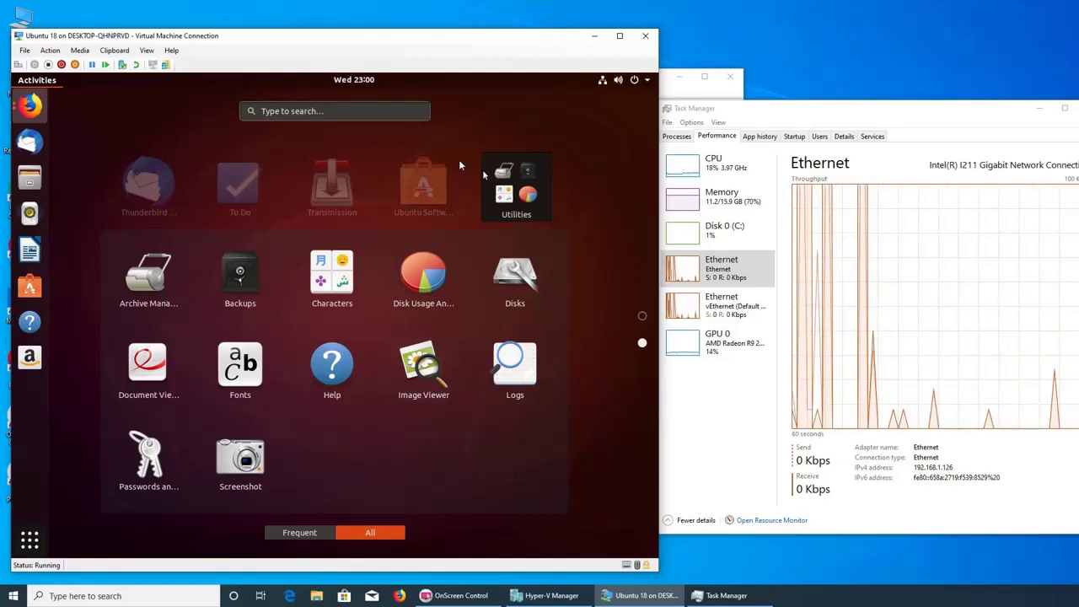
click(354, 112)
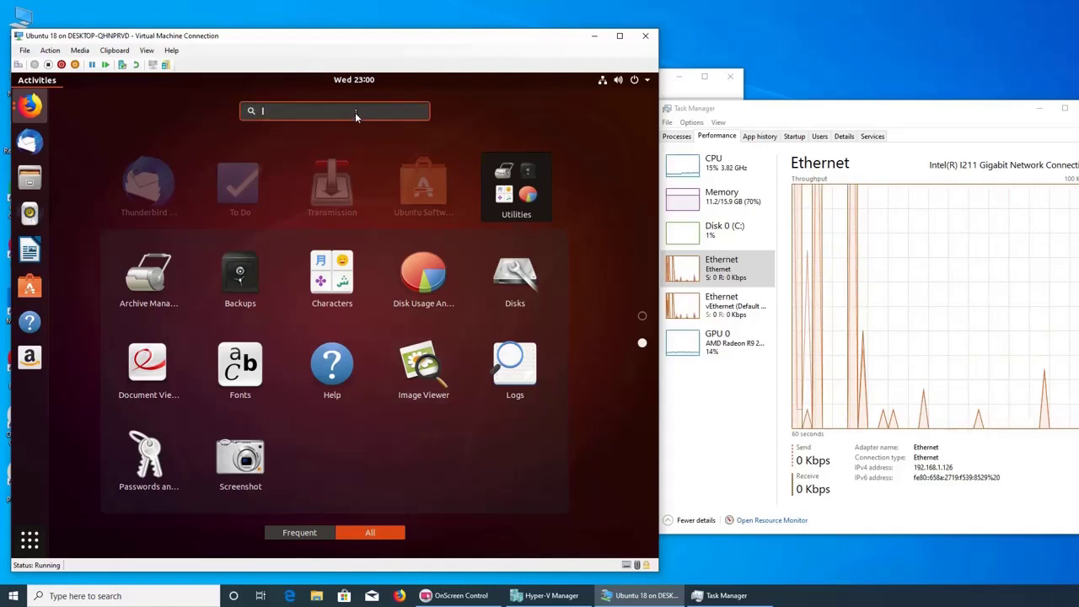
text(sound)
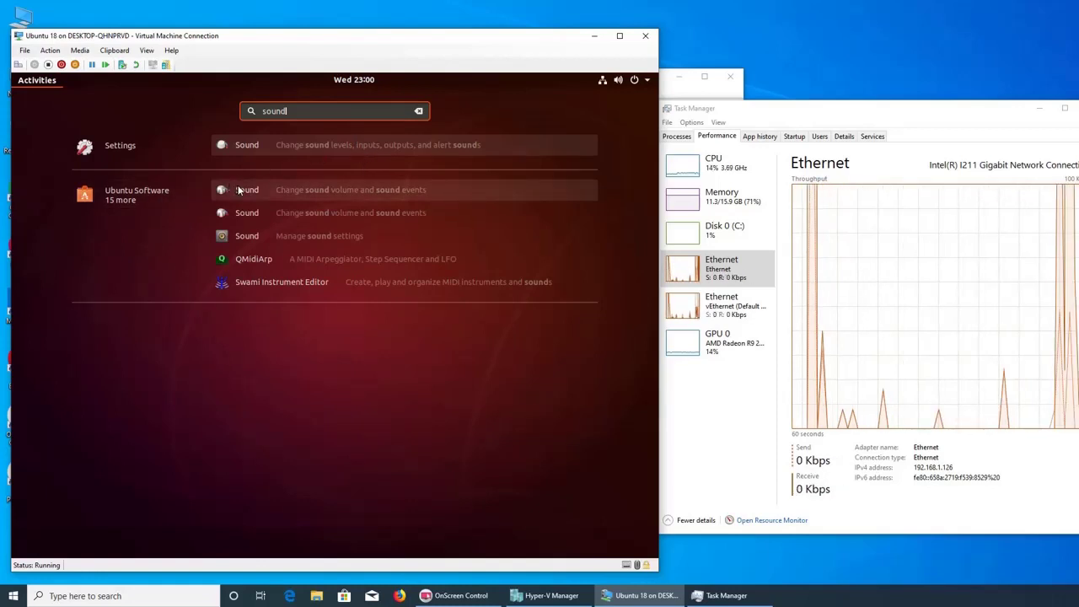
click(239, 190)
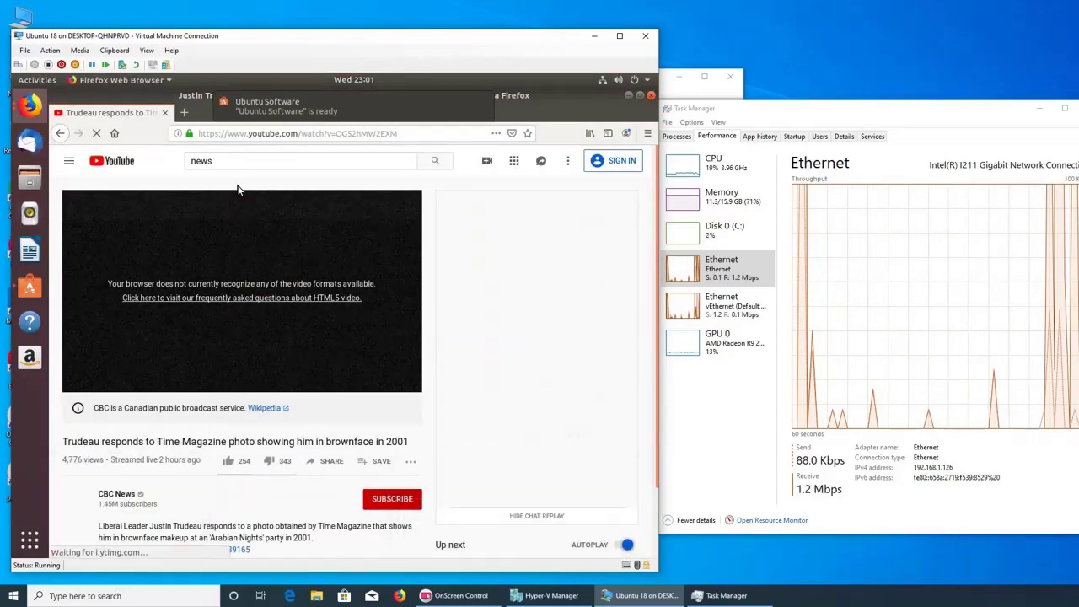
Step: Install the Sound volume and sound events app, authorising with the account password
click(273, 109)
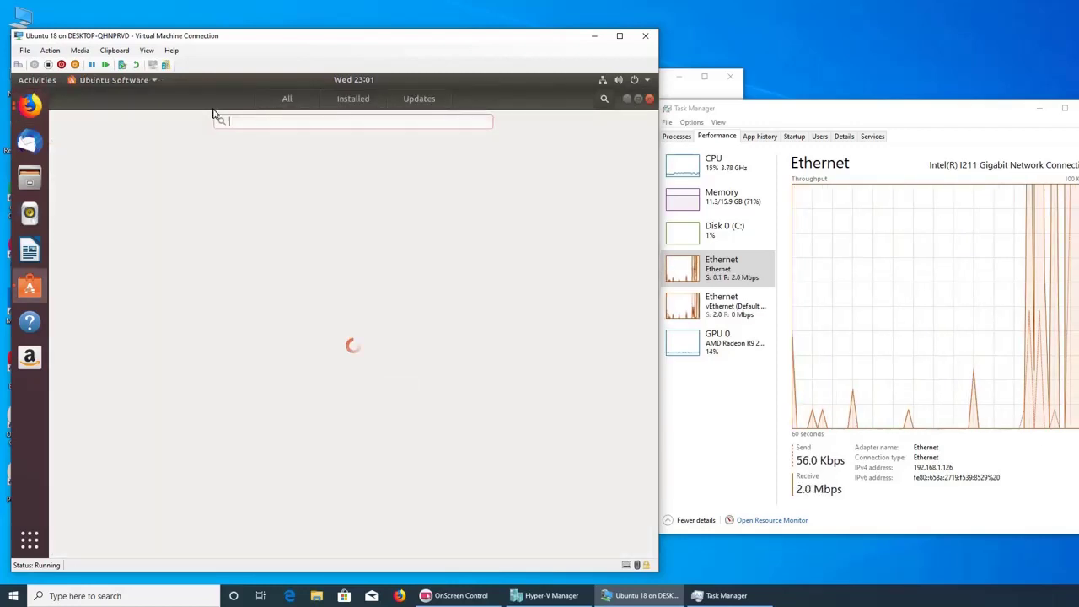
click(108, 80)
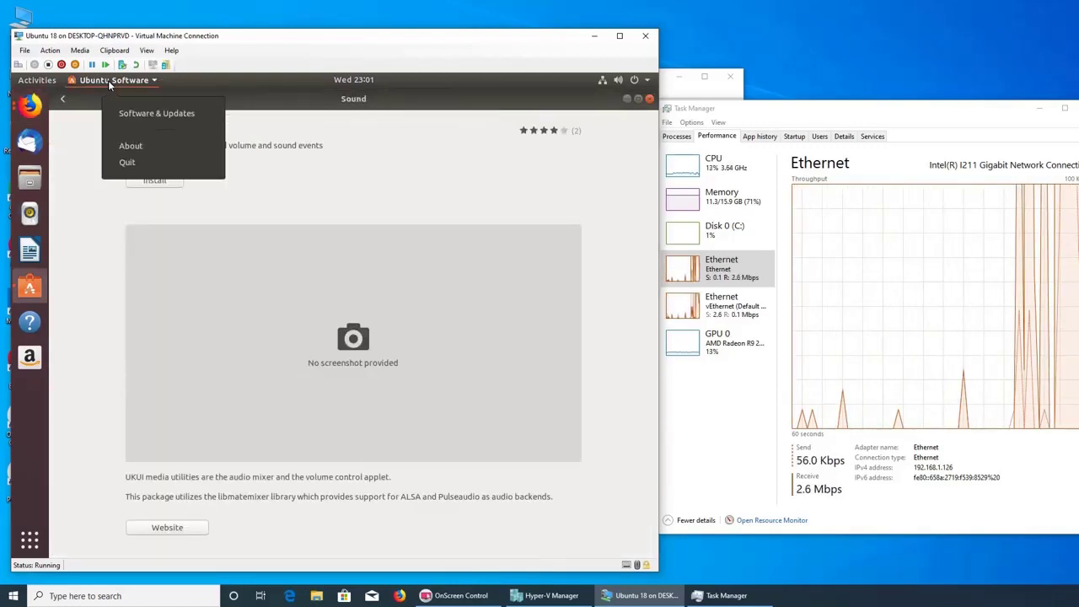
click(258, 96)
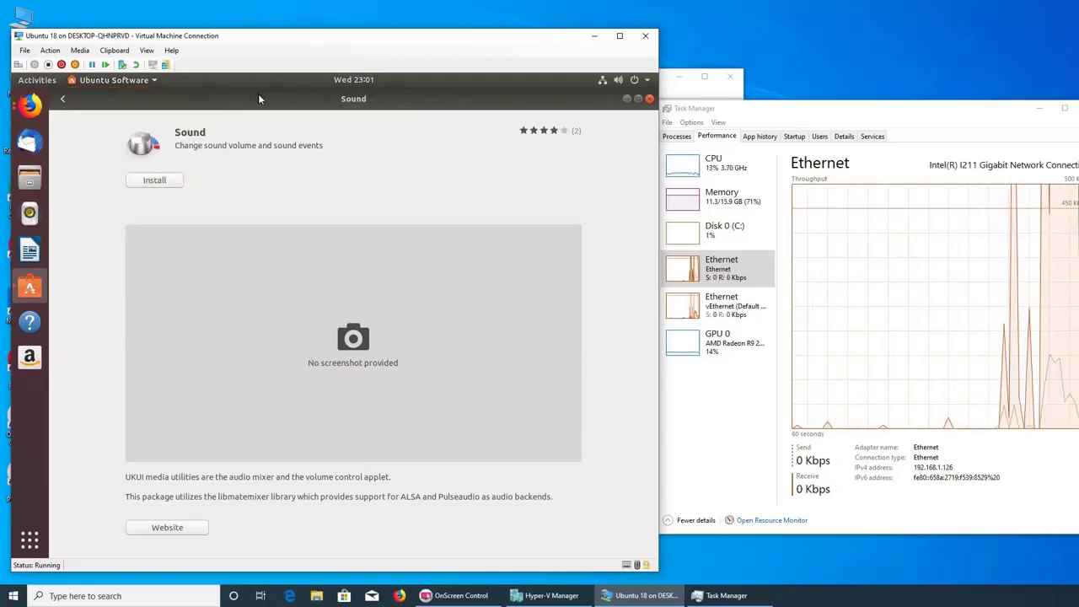
click(175, 182)
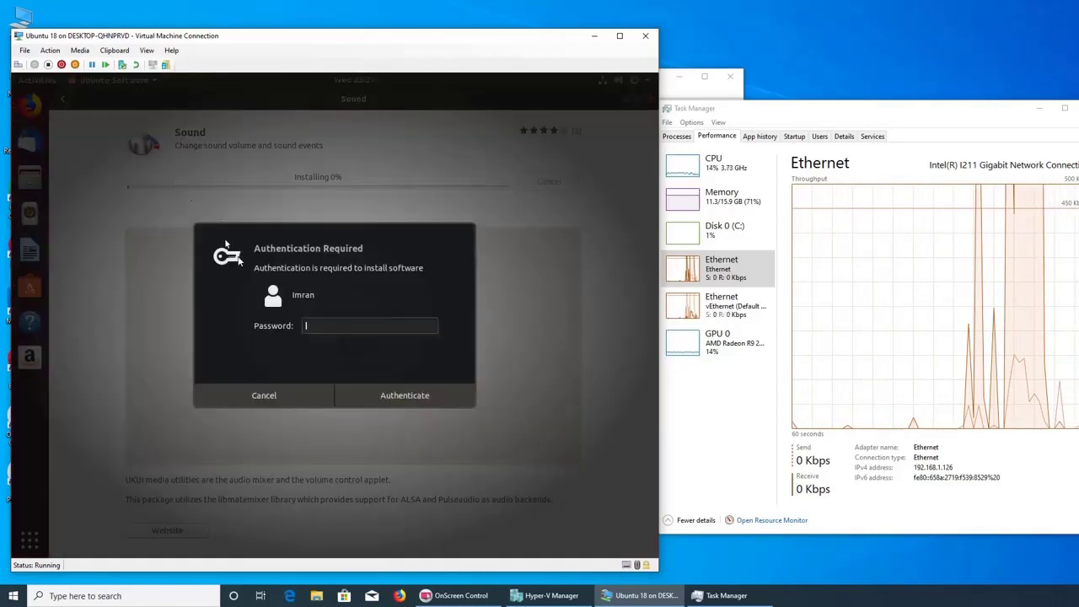
text(●●●●)
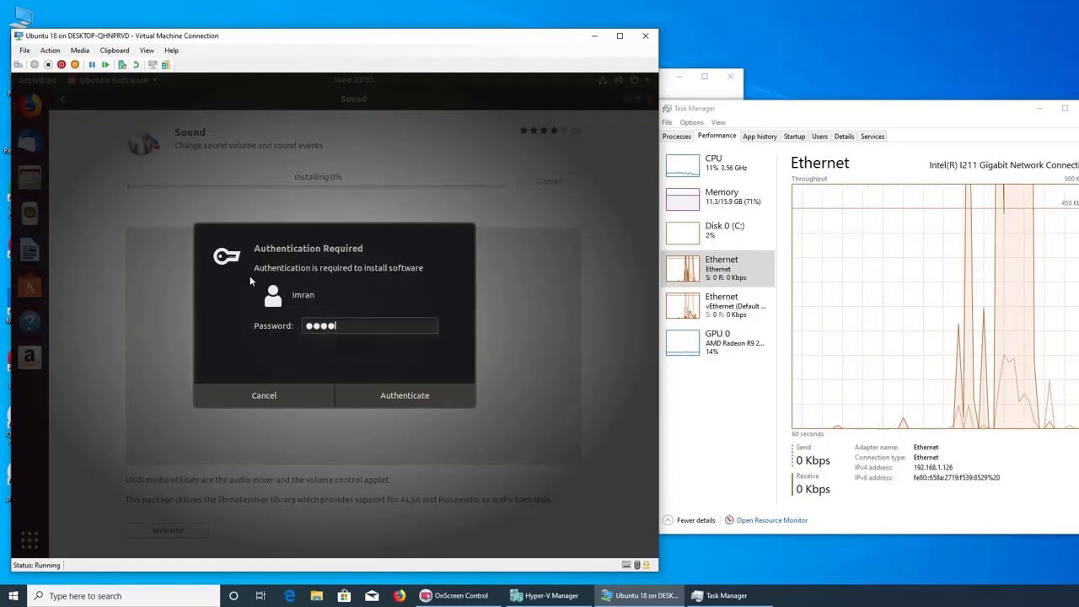
text(●)
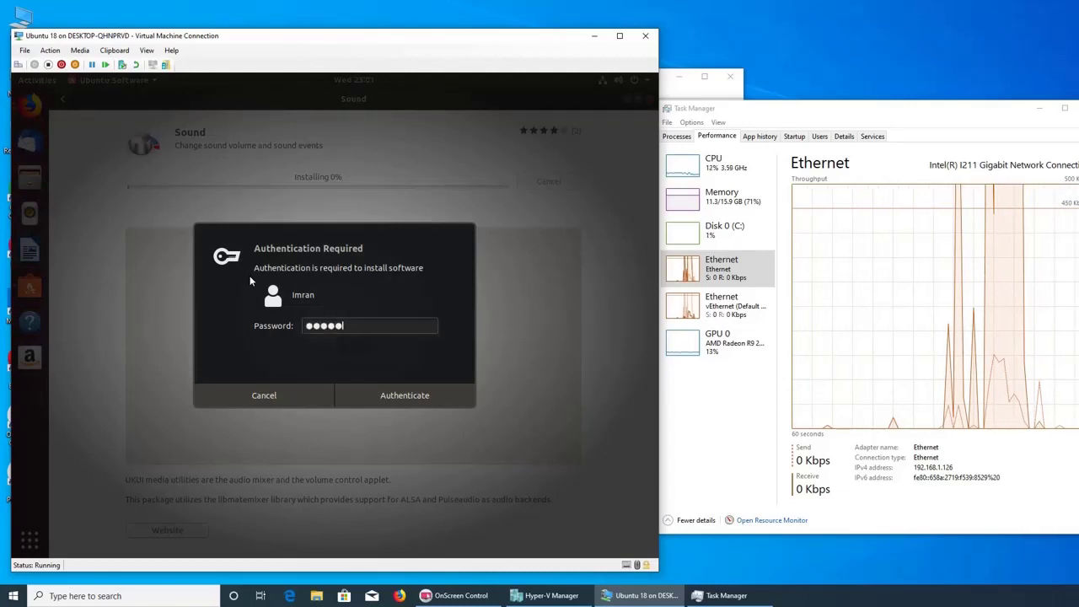
text(●)
key(Return)
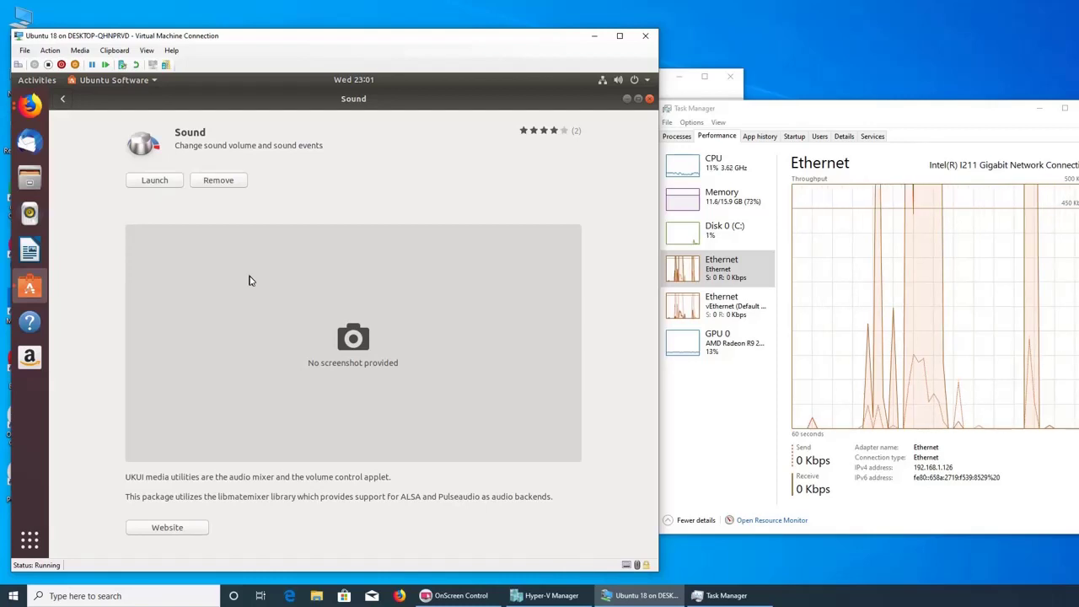
Step: Launch Sound, review its Hardware, Output and Applications tabs showing only Dummy Output, then close it
click(165, 183)
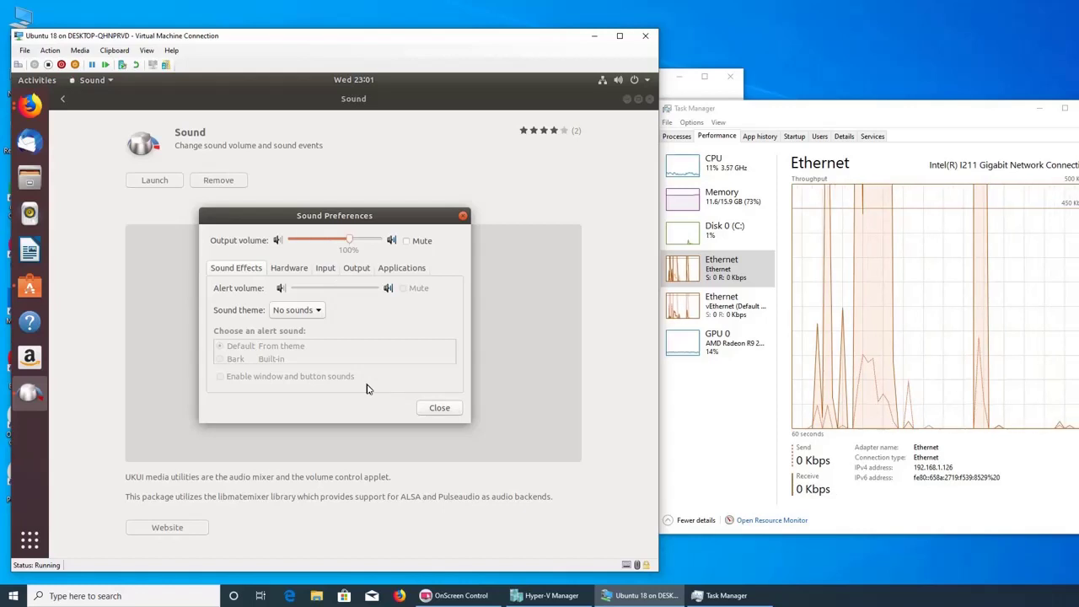
click(292, 269)
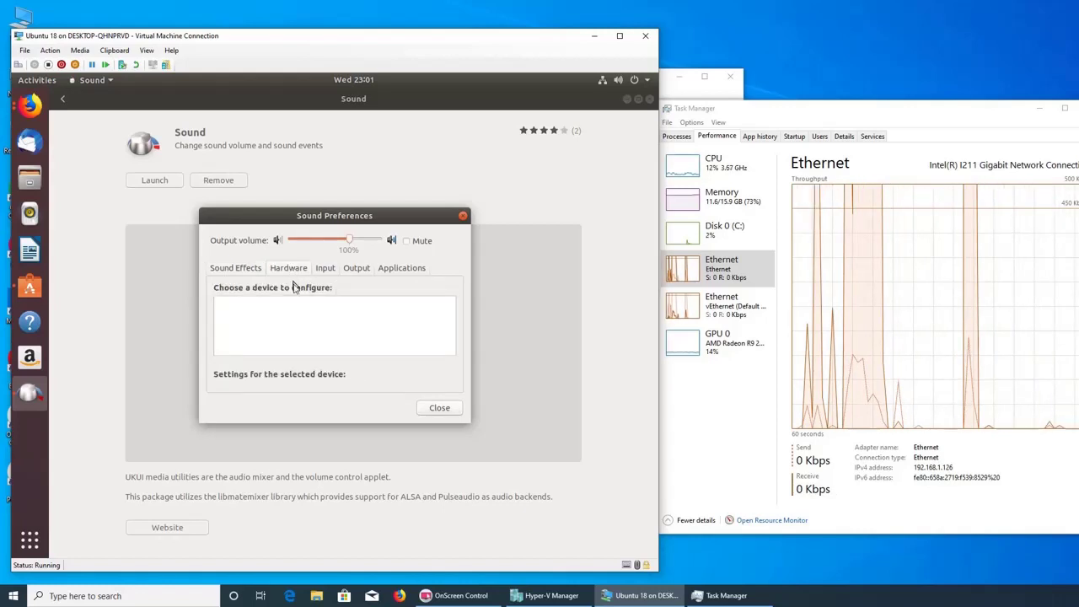
click(354, 268)
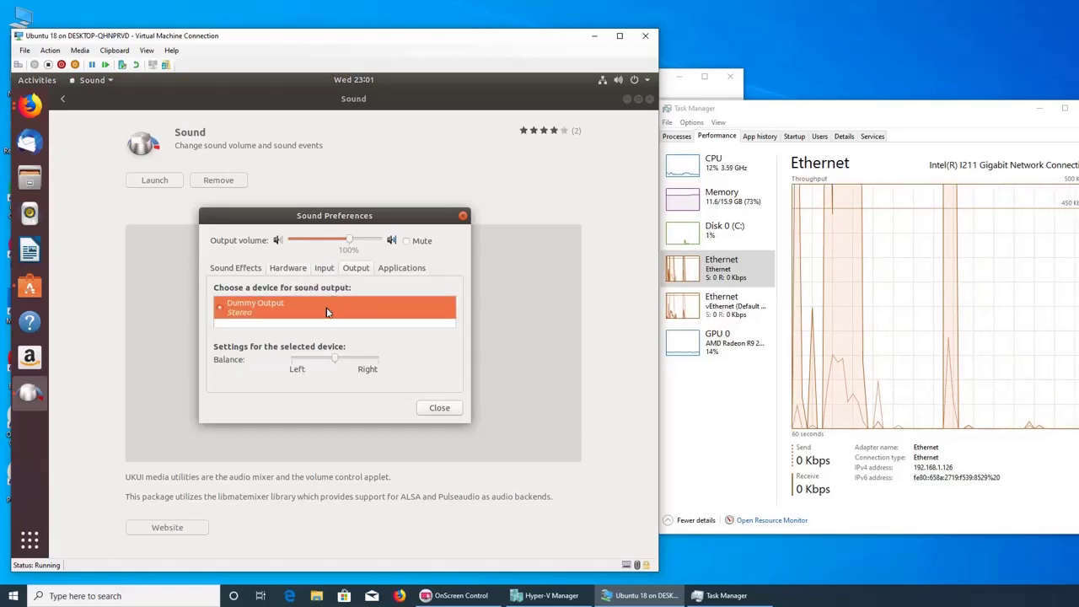
click(392, 269)
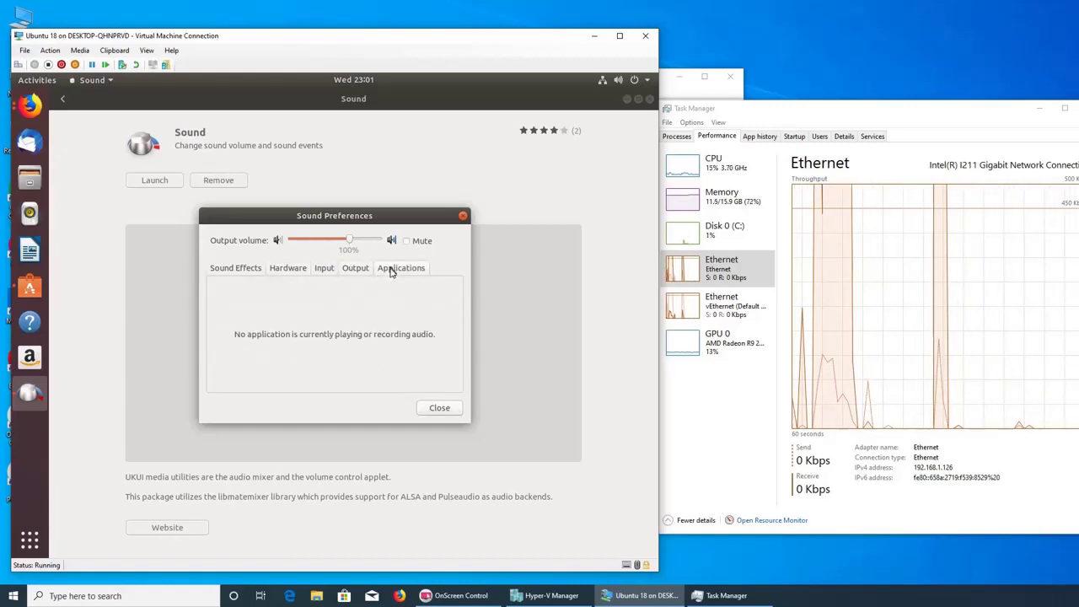
click(440, 409)
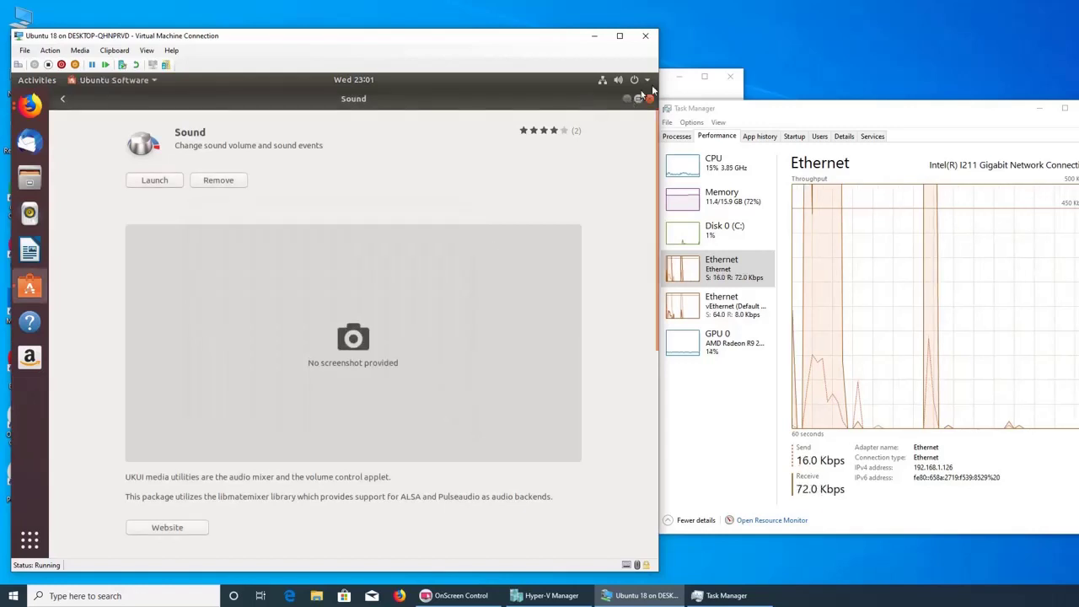
click(68, 100)
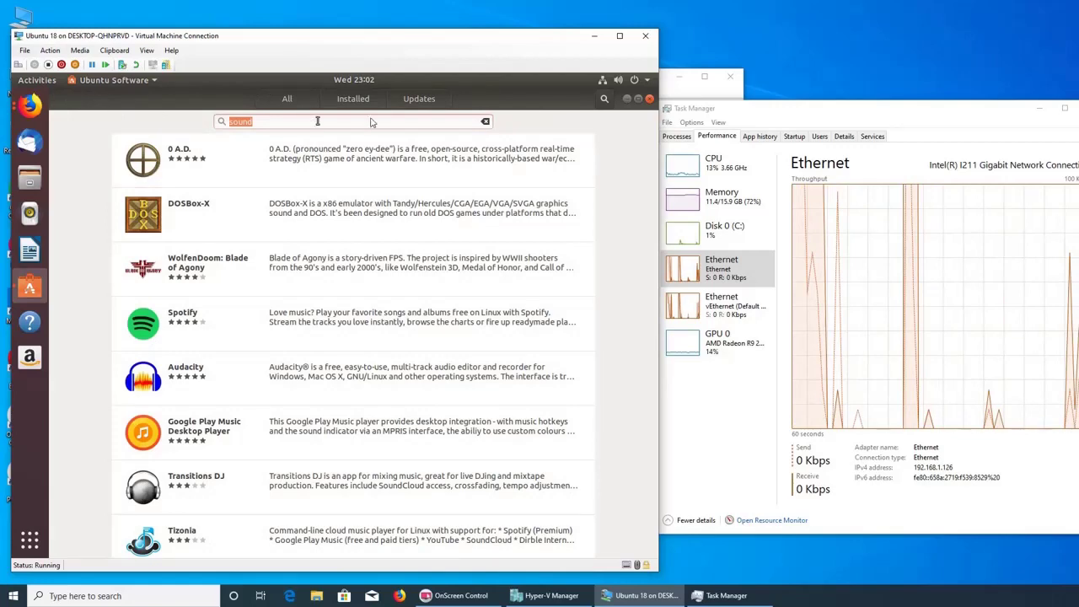
Step: Close Ubuntu Software, play the 'Patrolling the border wall' Up next video, then close Firefox
click(649, 99)
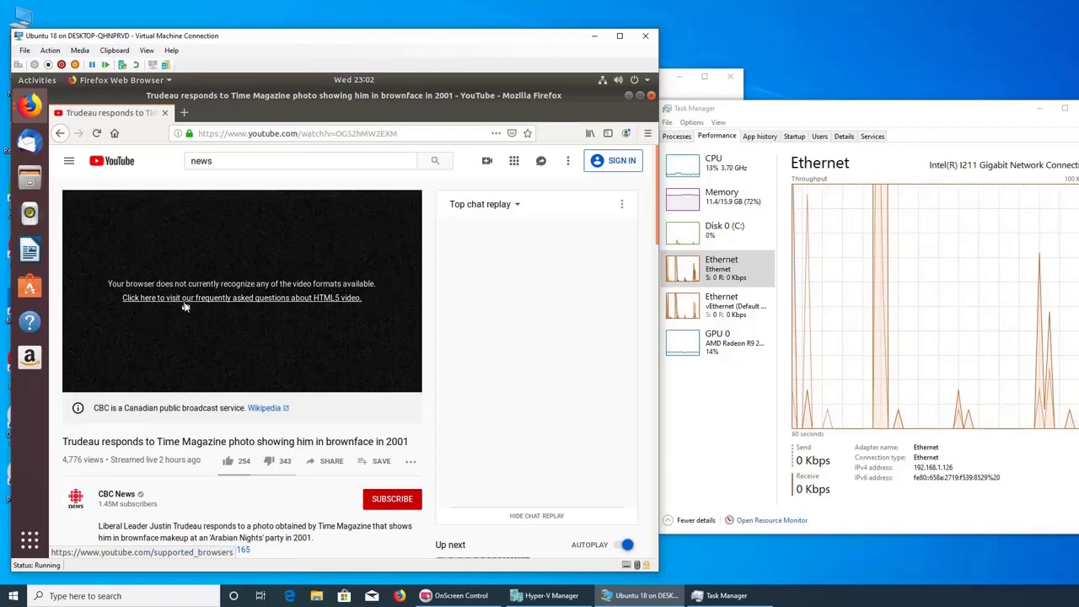
scroll(204, 300, down, 4)
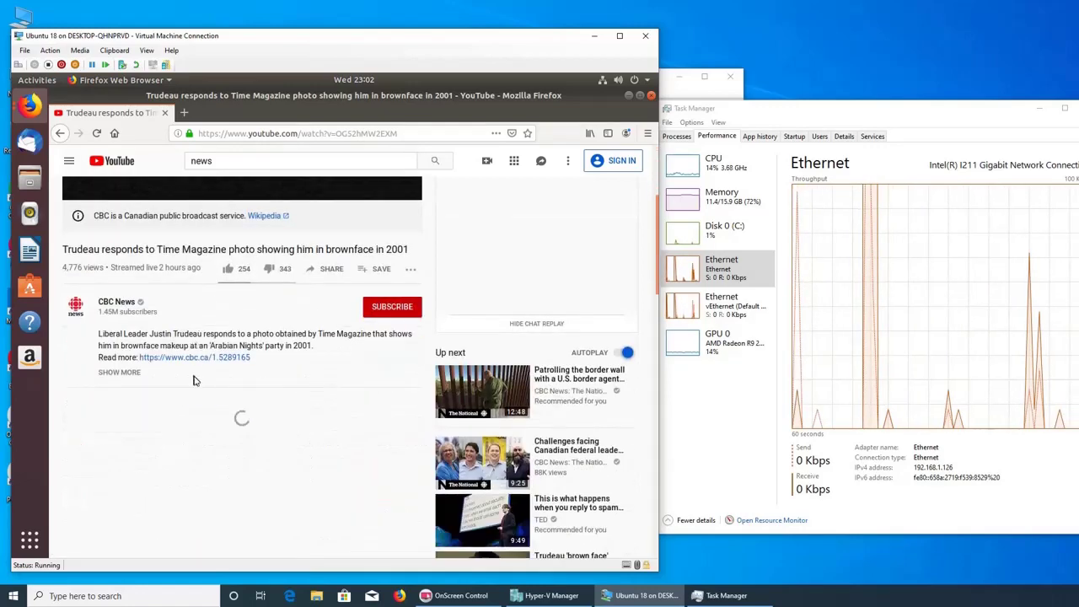
click(555, 389)
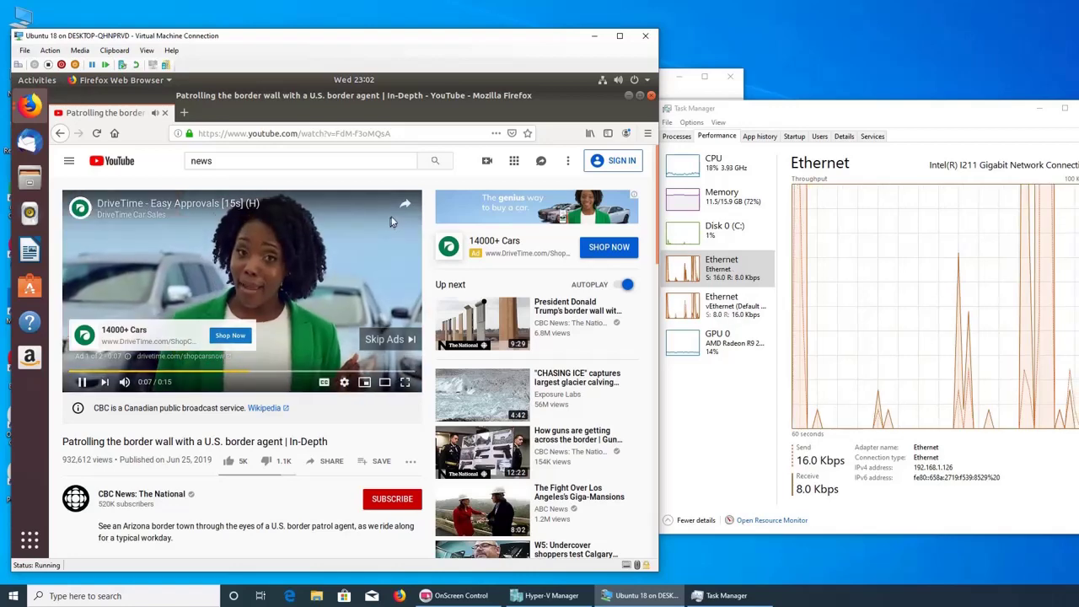
click(646, 94)
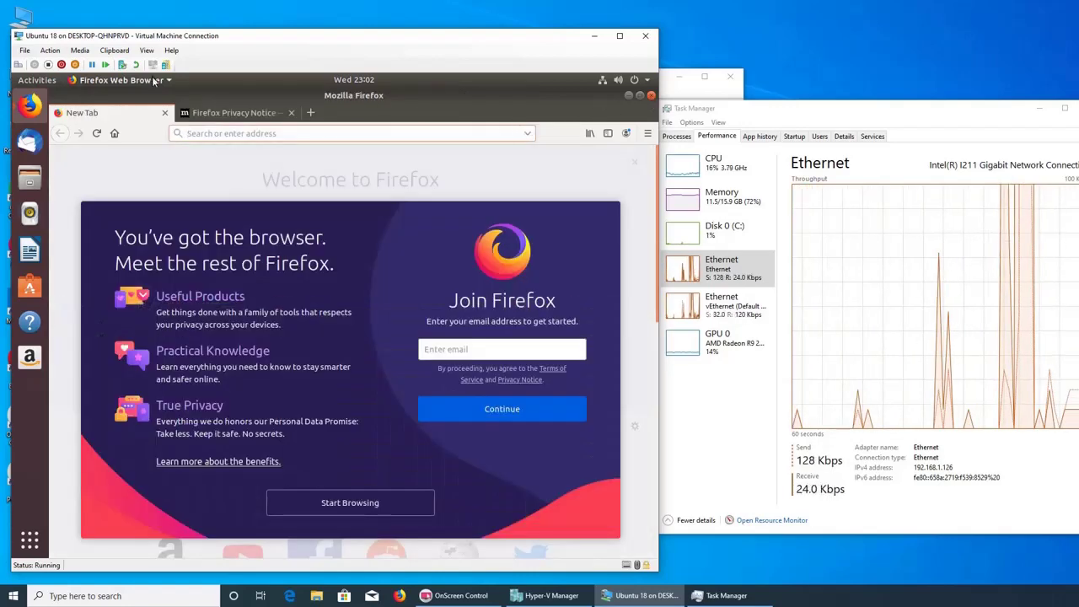
Step: Reset the virtual machine and attempt to sign in with the user's password
click(104, 65)
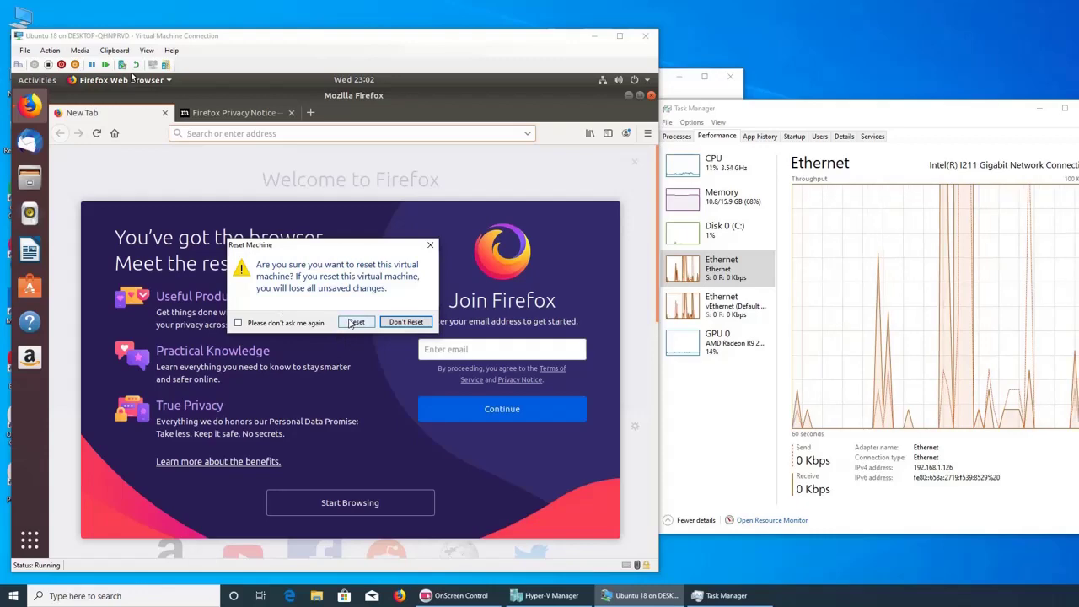
click(351, 323)
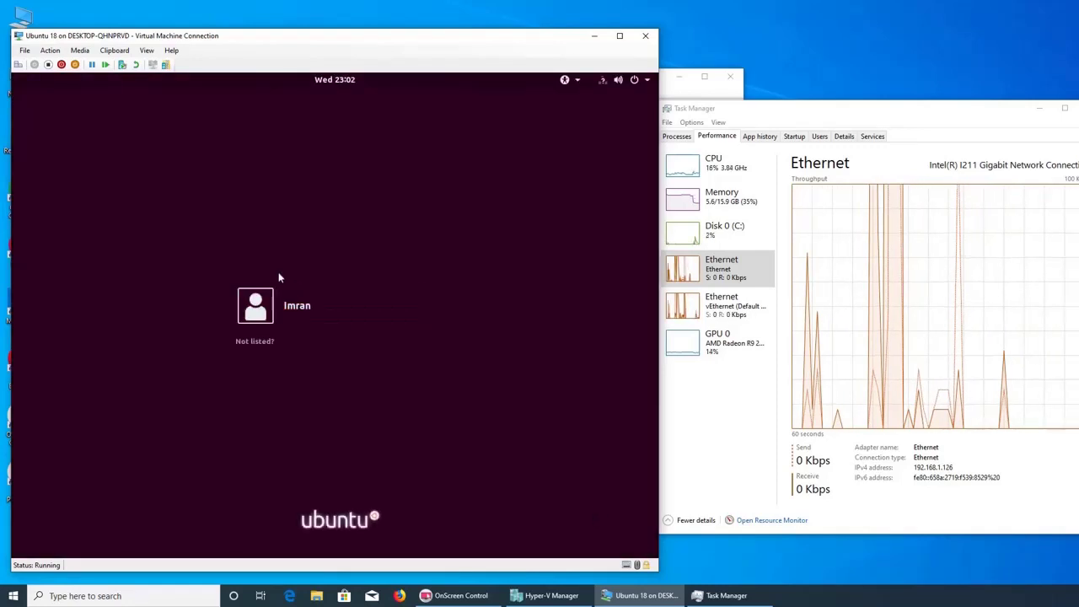
click(272, 305)
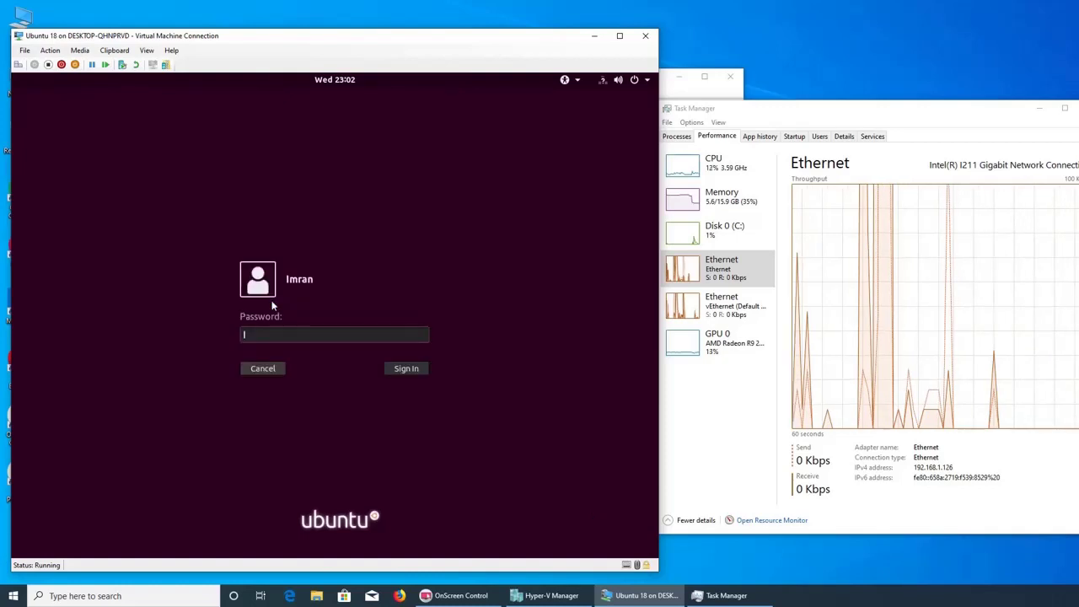
text(********)
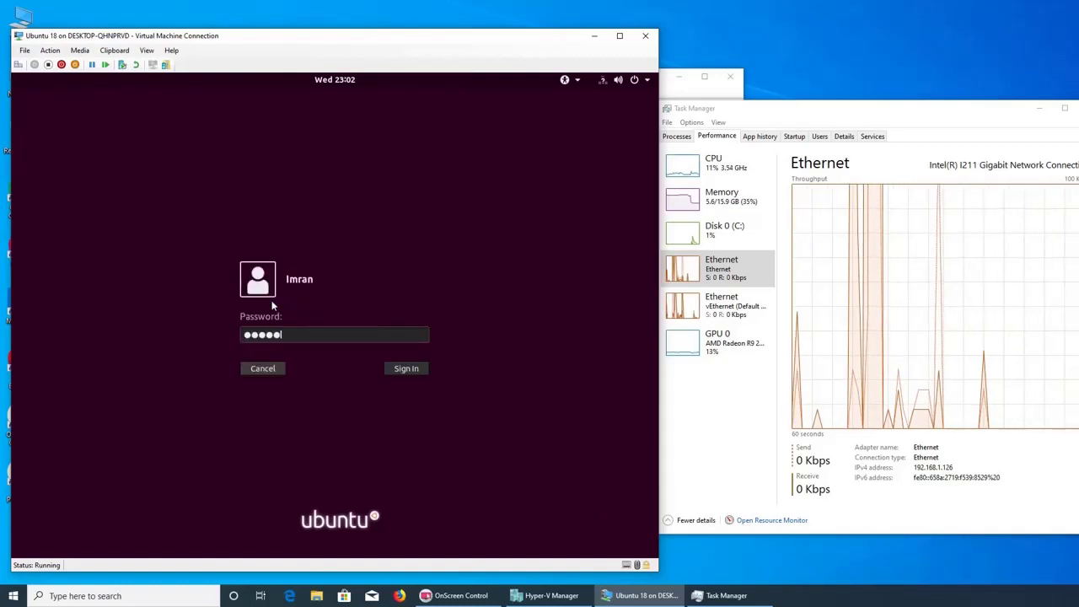
key(Return)
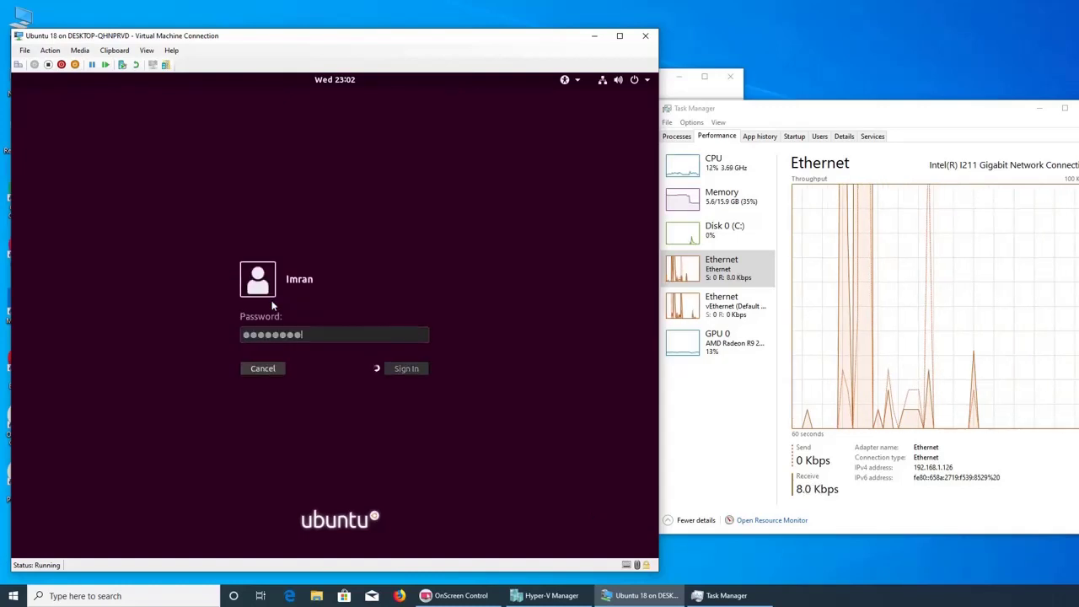
Step: Clear the rejected password, retype it and sign in to the Ubuntu desktop
text(**)
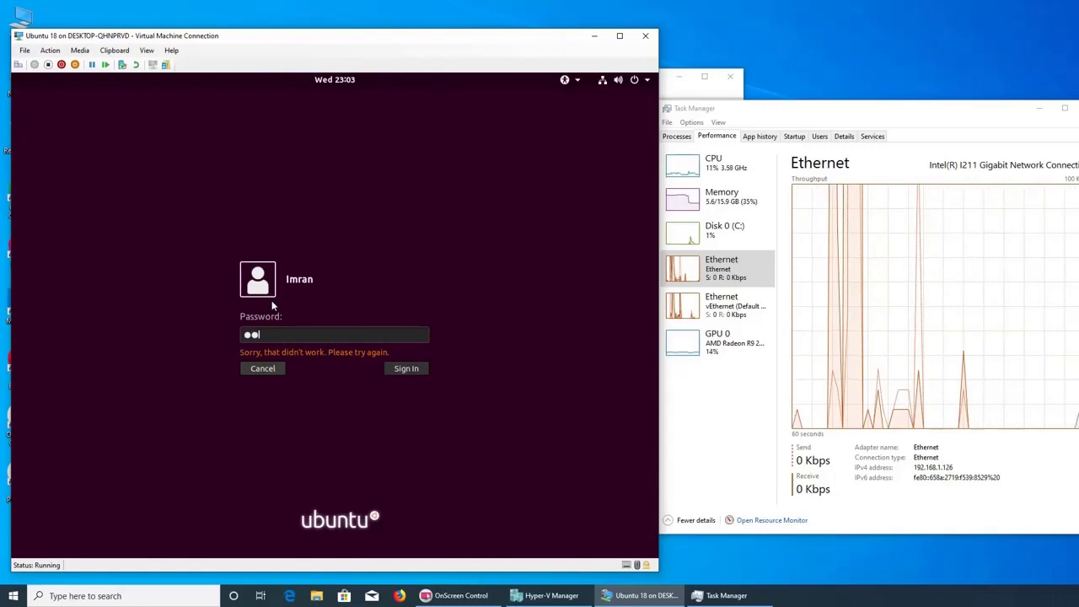
text(***)
key(BackSpace)
key(BackSpace)
key(BackSpace)
key(BackSpace)
key(BackSpace)
text(*****)
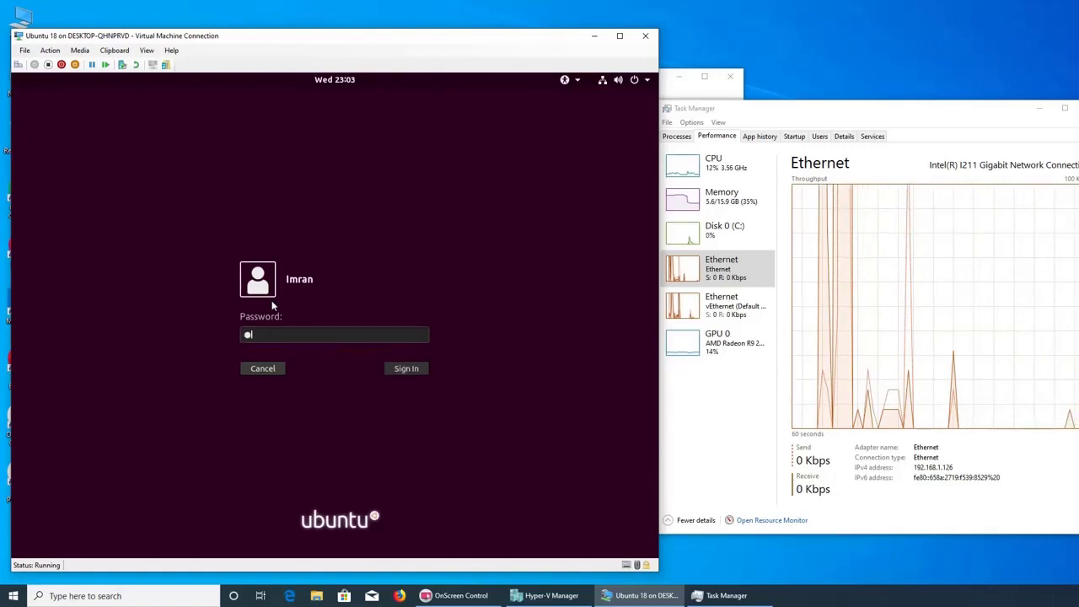
text(***)
key(Return)
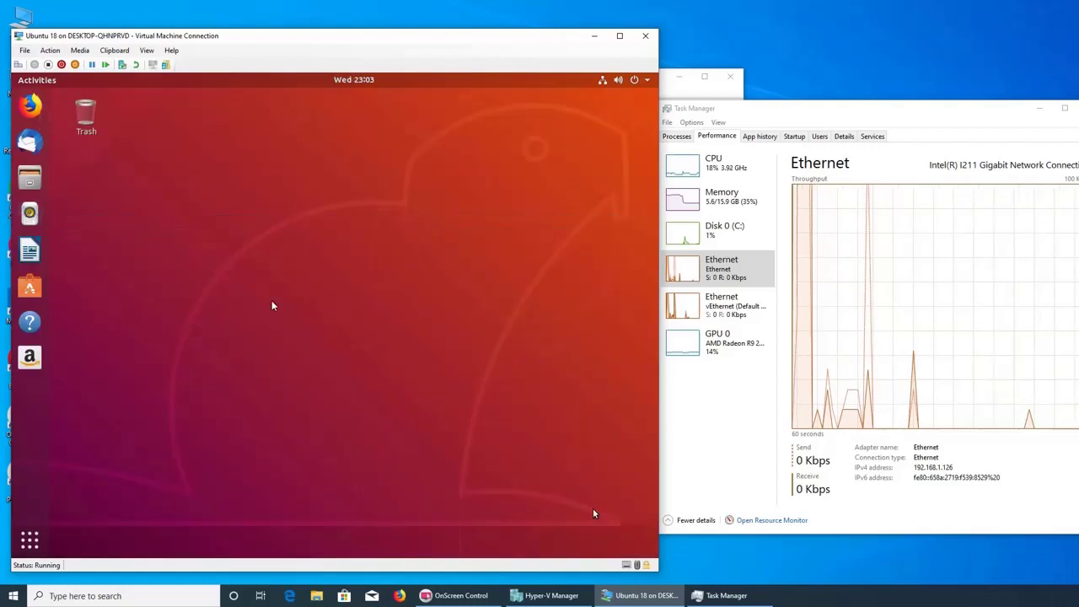
Step: Launch Firefox in the VM, play YouTube's Samsung Galaxy Fold unboxing video and check for 2160p quality
click(29, 105)
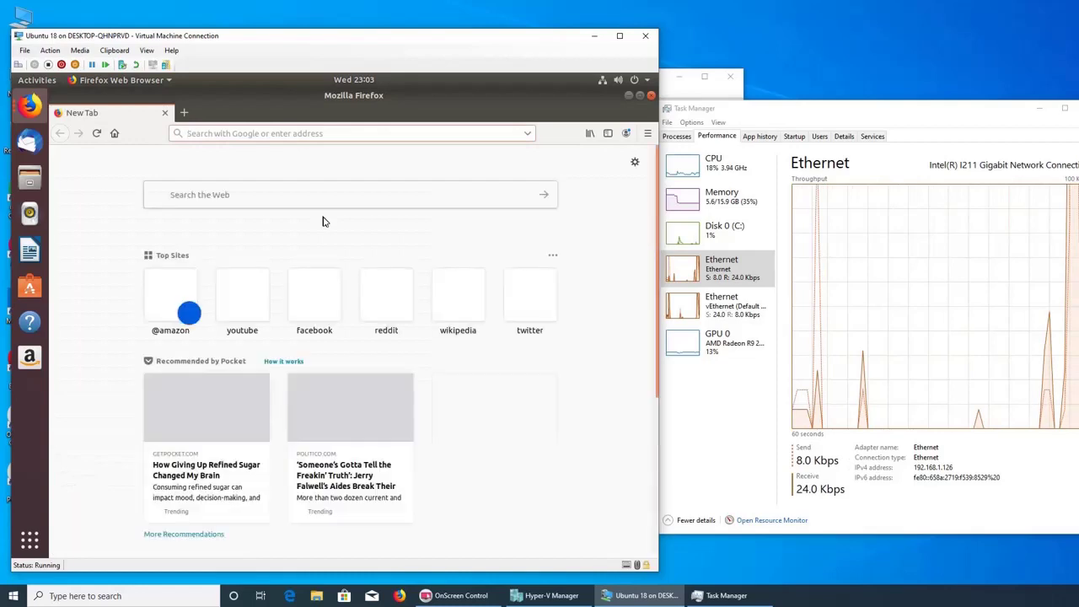
click(237, 291)
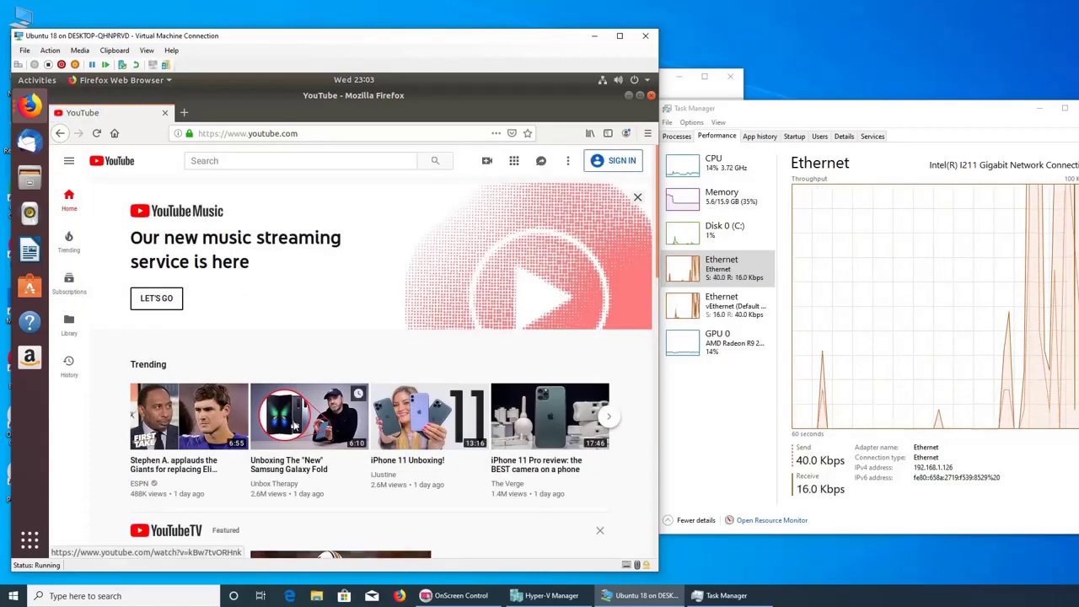
click(295, 426)
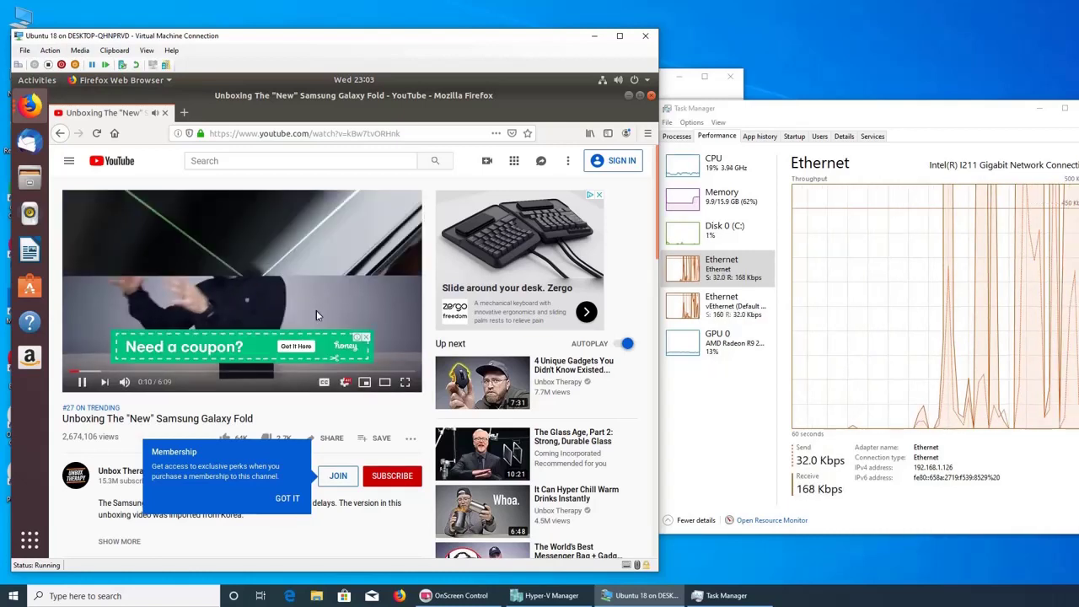
click(345, 383)
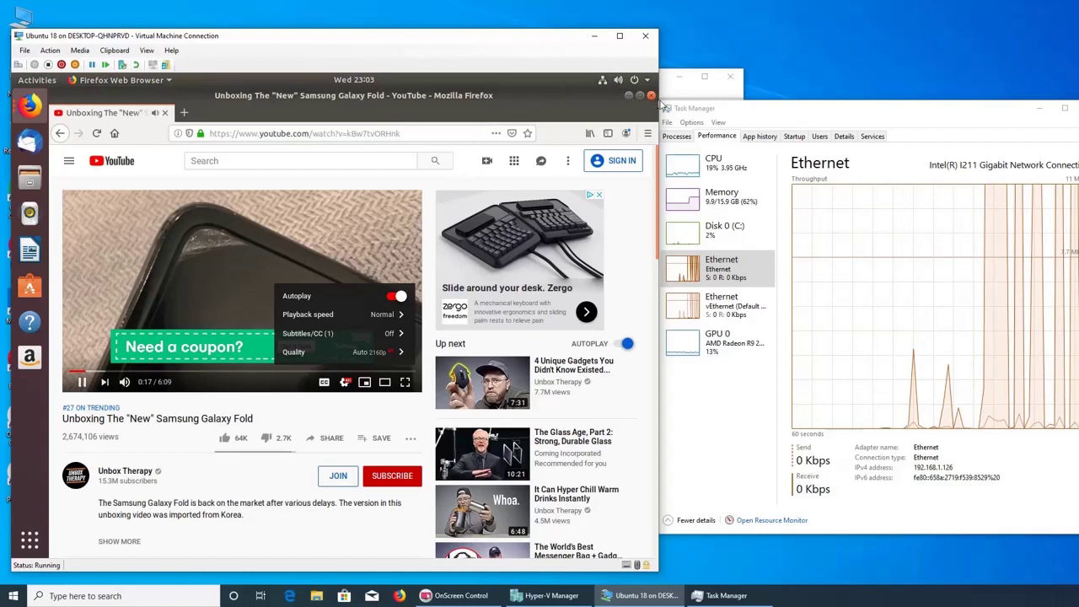
key(shift+n)
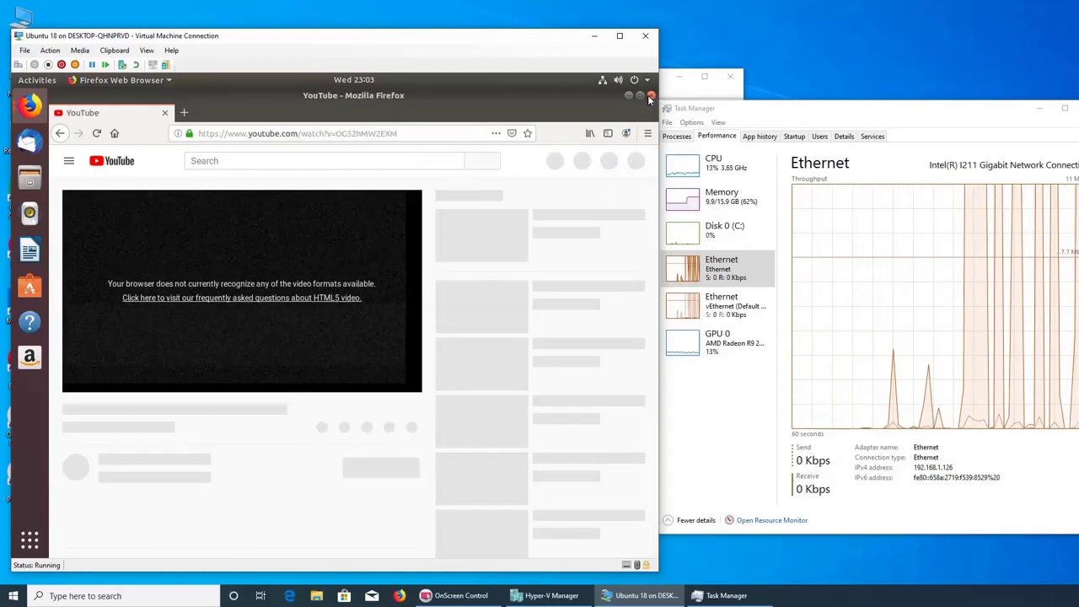
Step: Quit Firefox by closing both windows and choosing Close Tabs, then shift the VM window right
click(650, 97)
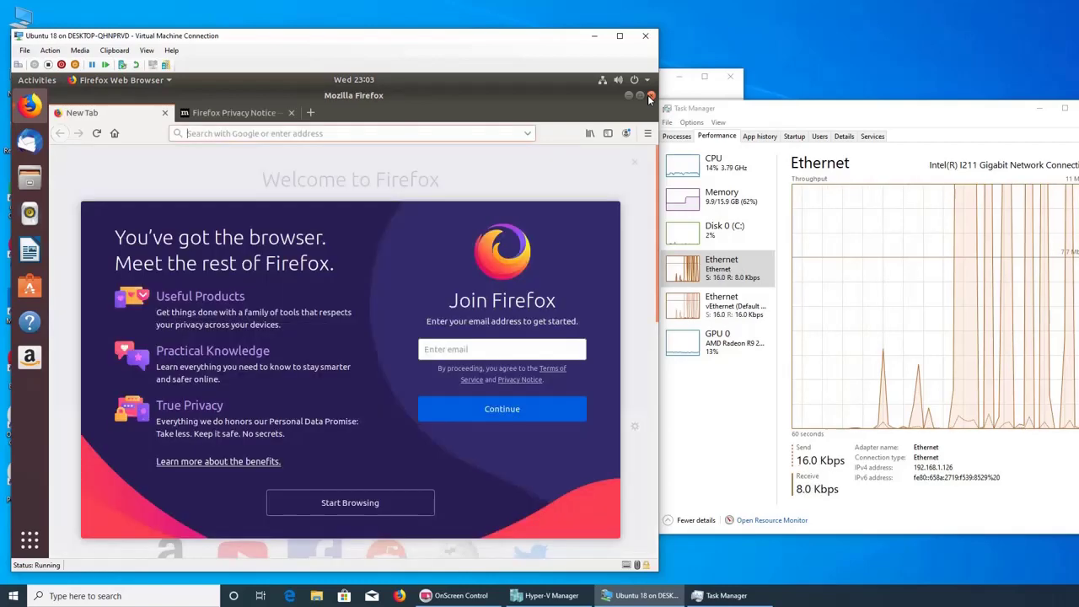
click(650, 97)
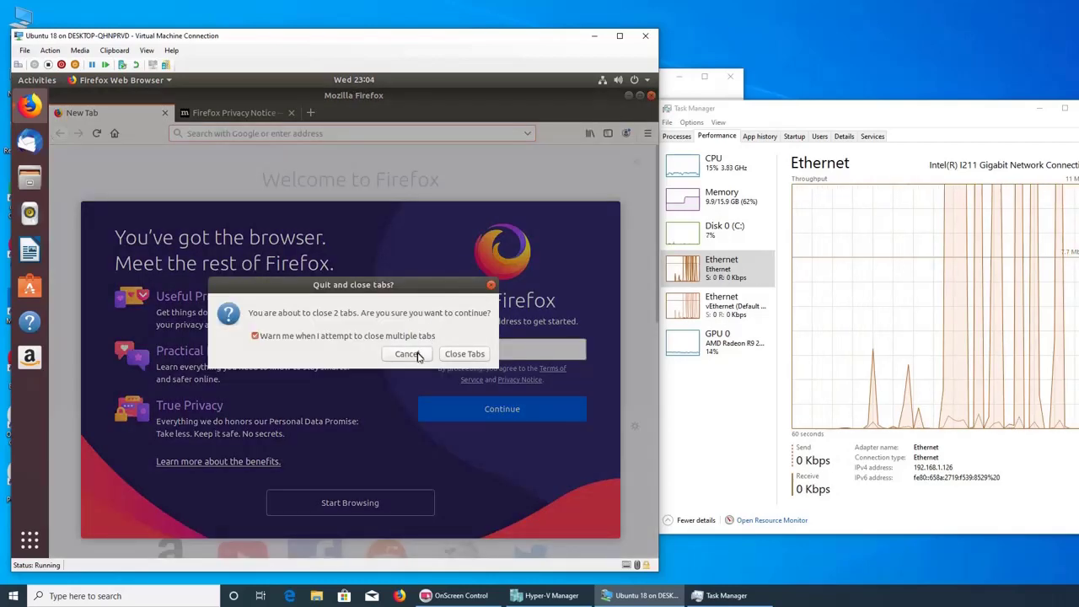
click(463, 354)
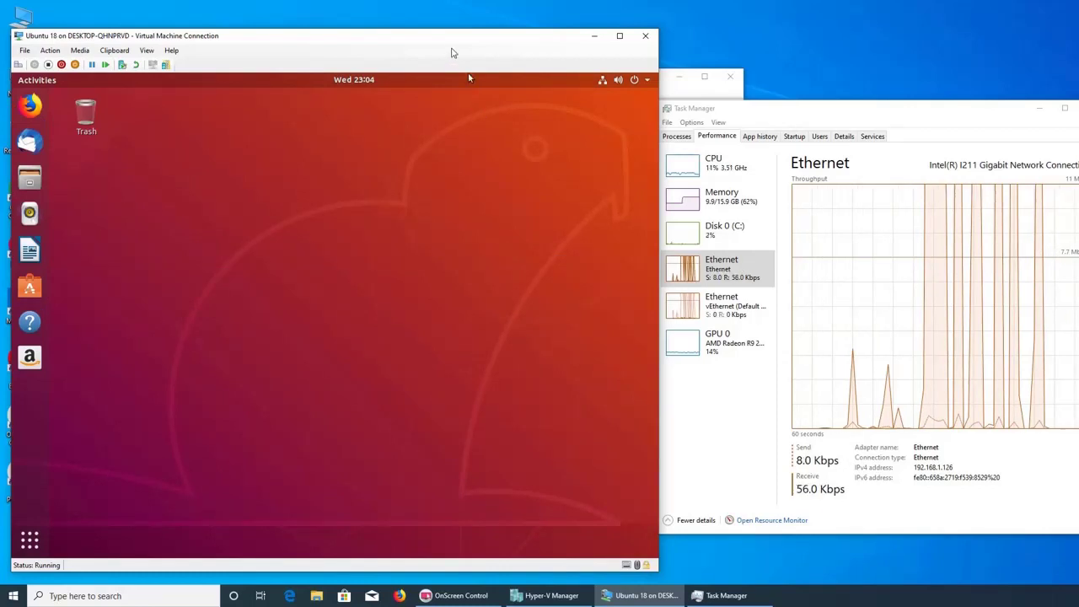
drag(446, 36, 498, 35)
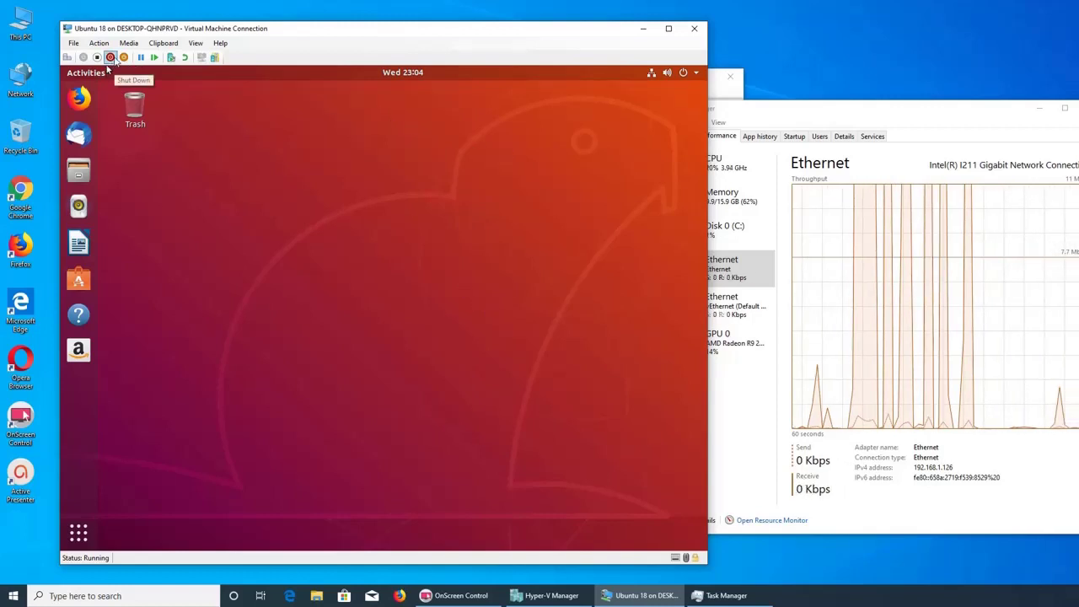
click(784, 123)
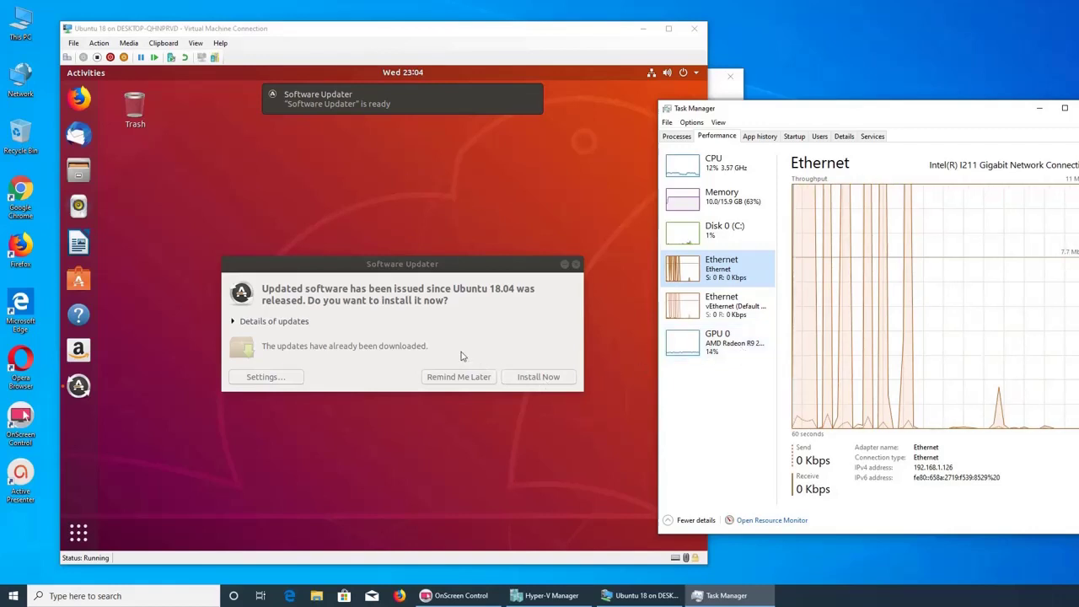
Step: Accept installing the Ubuntu 18.04 updates and check host memory use in Task Manager
click(554, 340)
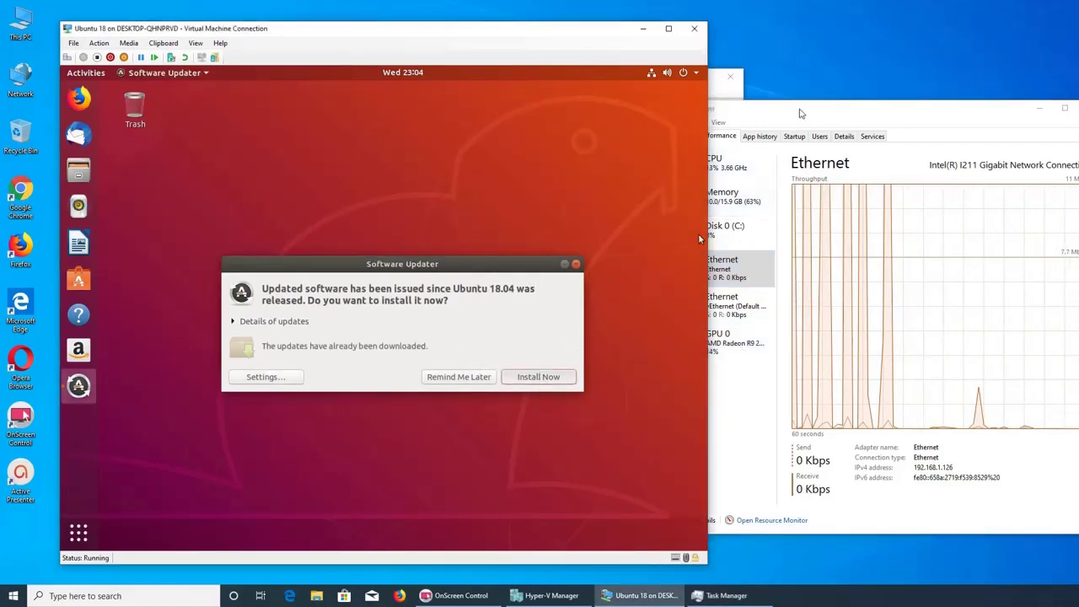
click(800, 113)
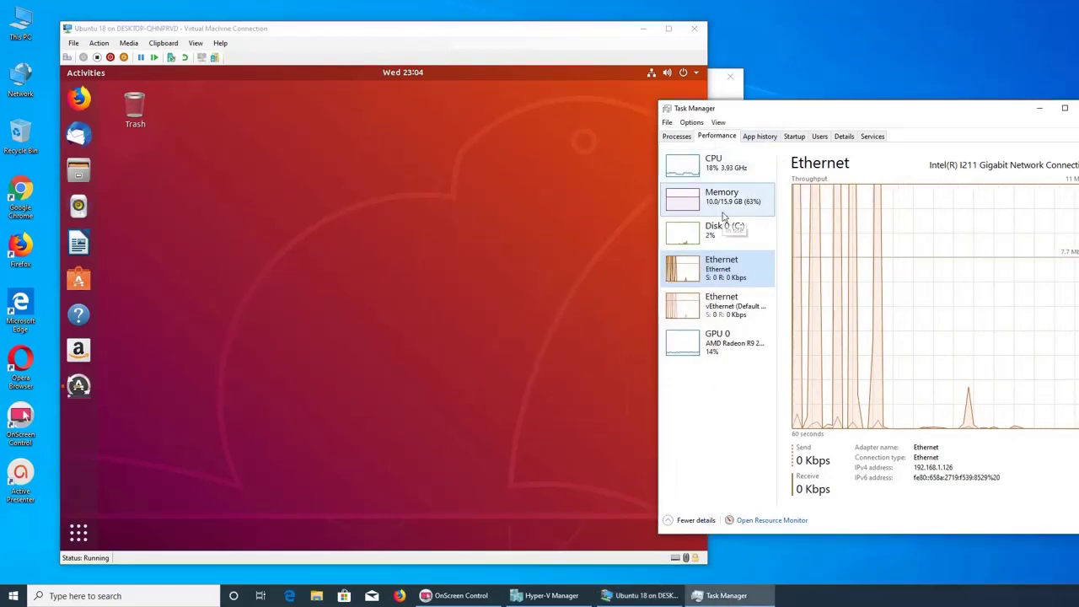
click(723, 212)
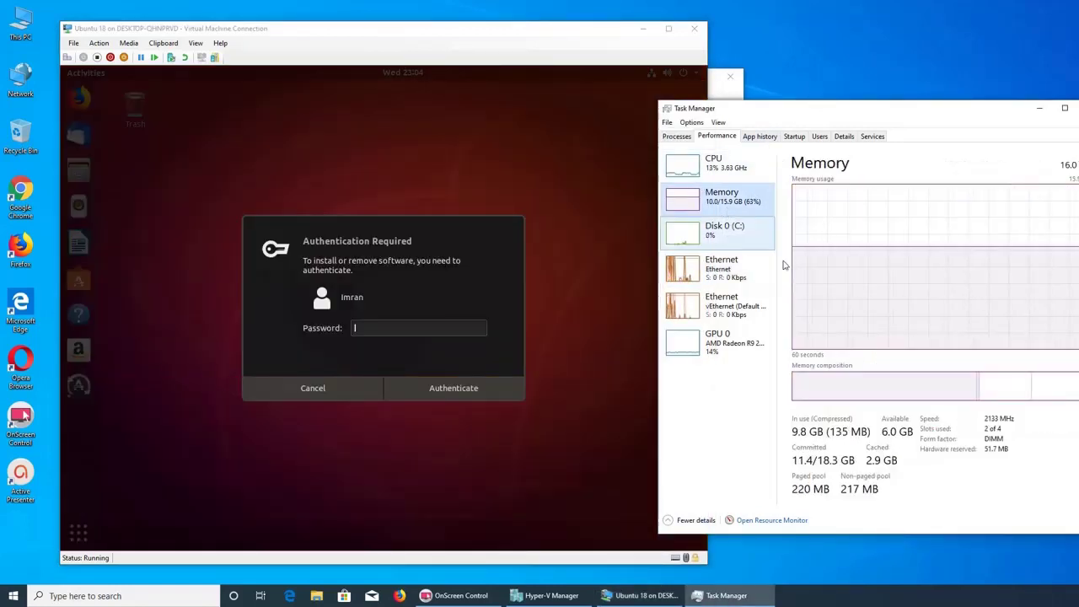
mouse_move(822, 390)
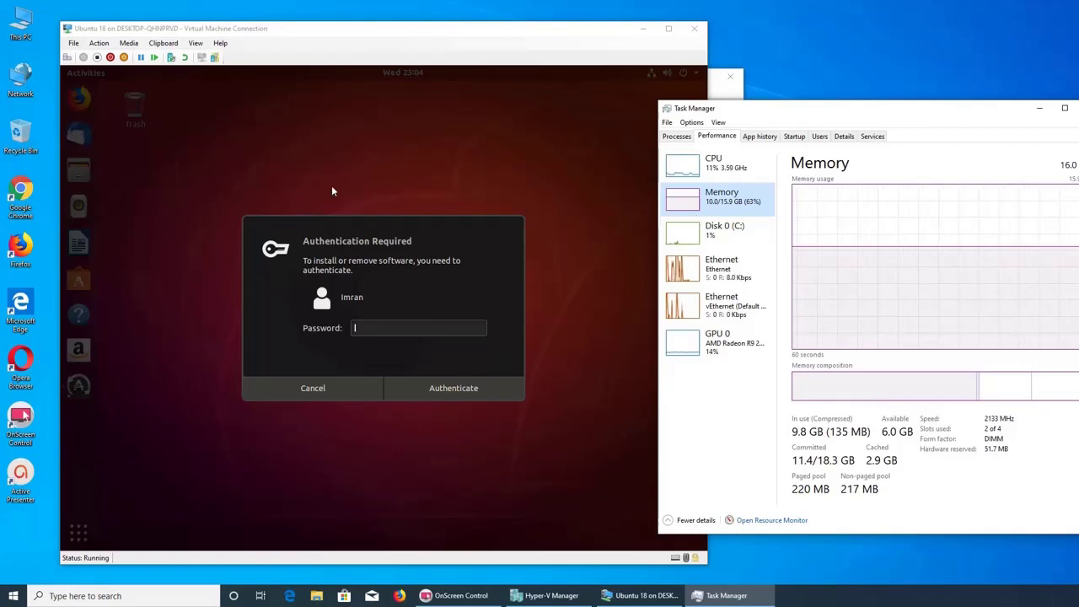
Step: Enter the account password in the VM to authorize the update installation
click(258, 214)
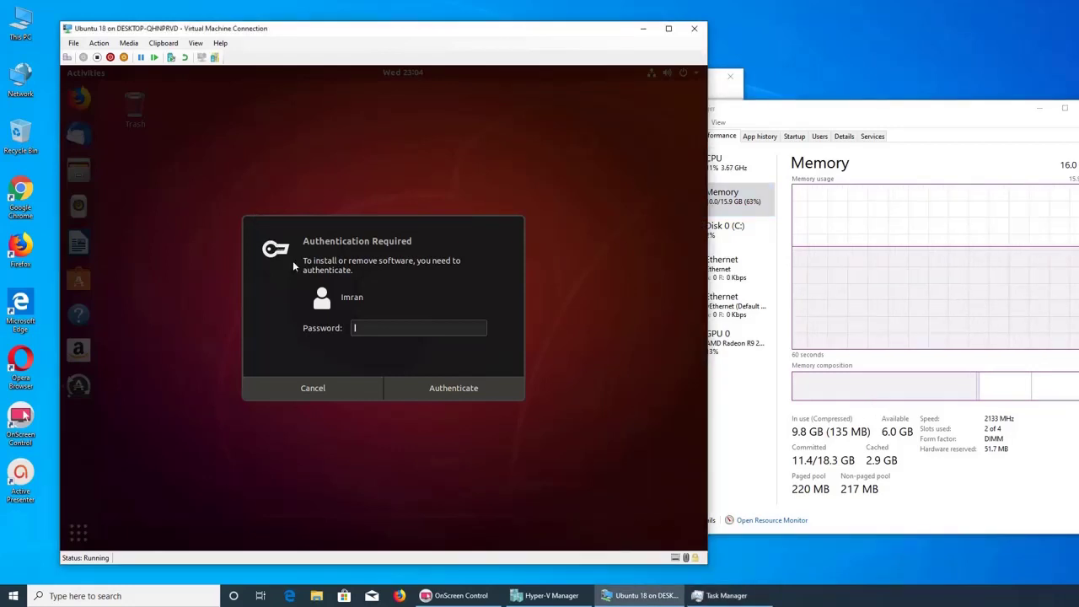
text(*********)
key(Return)
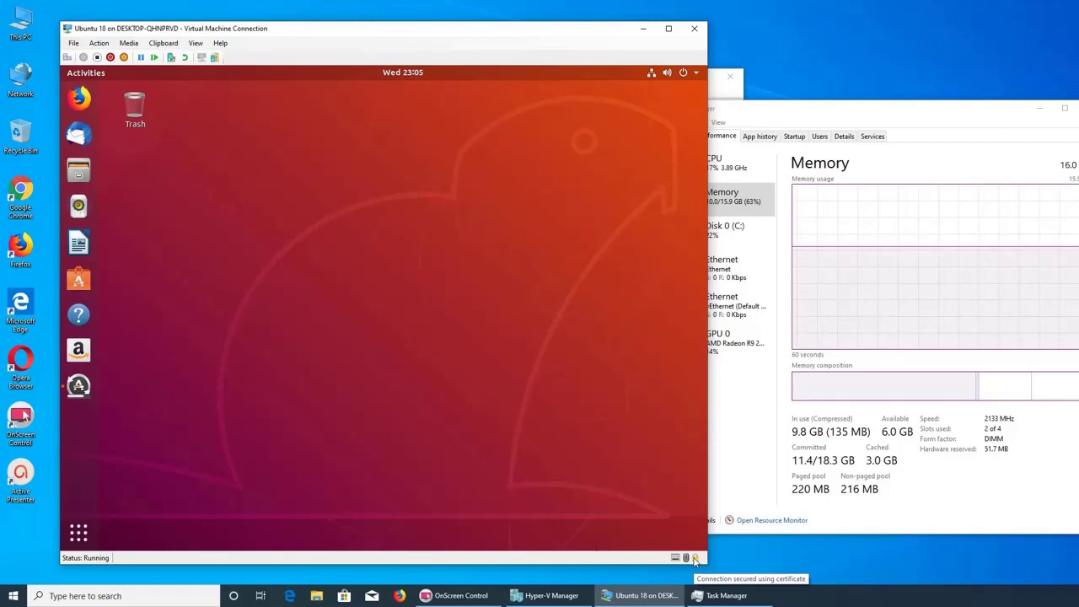
Step: Browse the connection's View, Clipboard, Media, Action and File menus
click(195, 43)
click(197, 45)
click(165, 46)
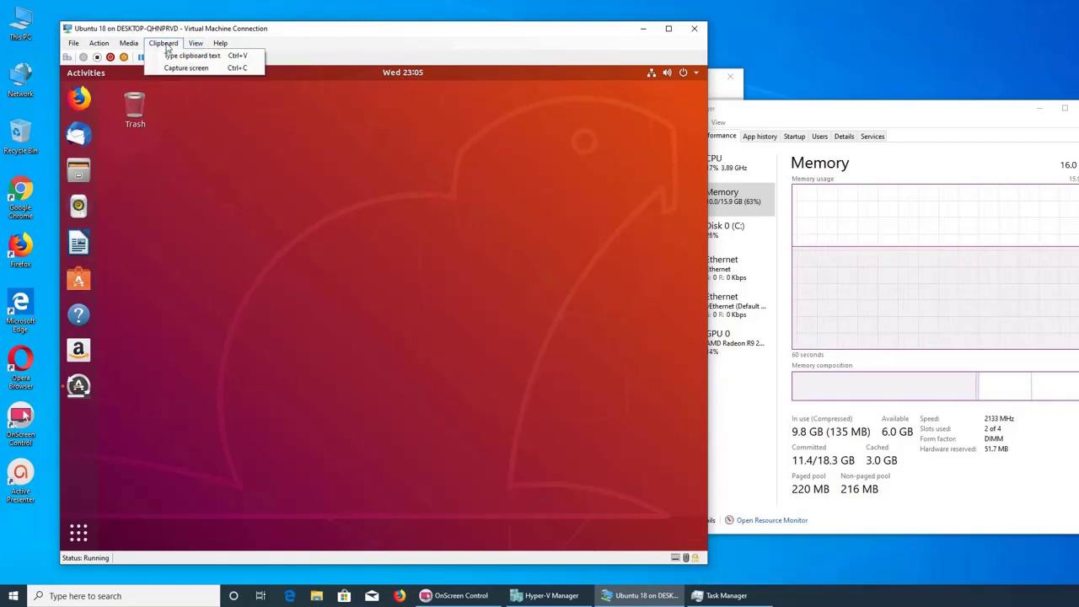
mouse_move(131, 49)
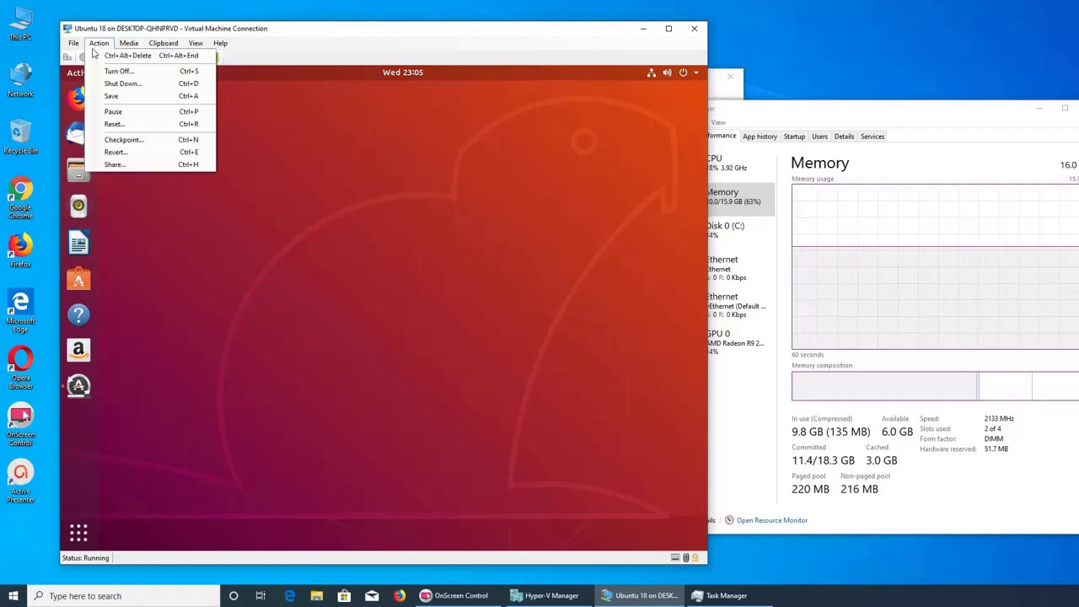
mouse_move(76, 52)
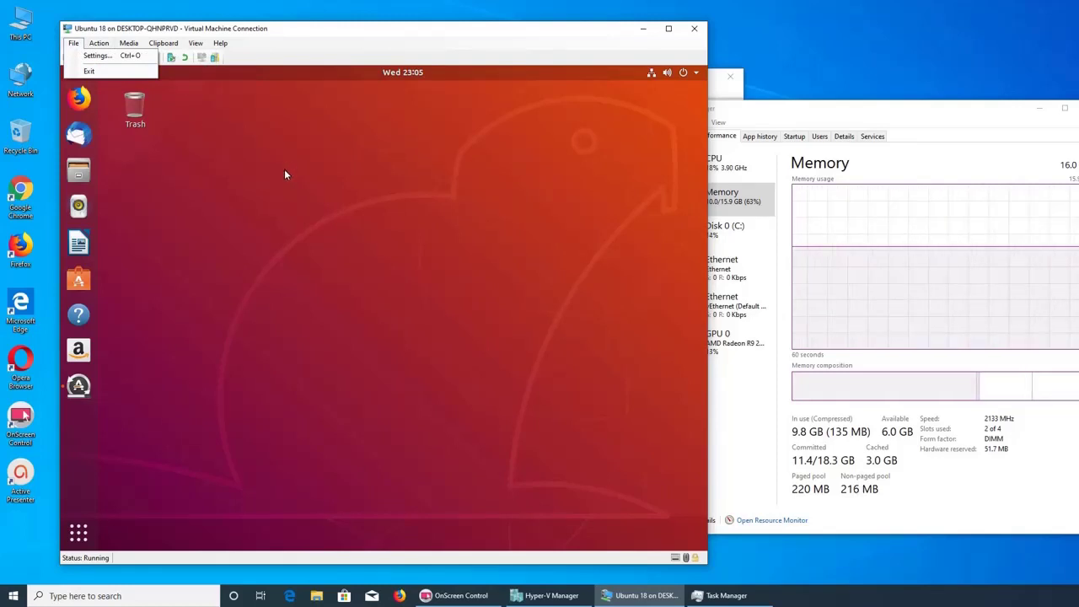
Step: Show Software Updater's installation progress with Details expanded and move the dialog higher
click(80, 385)
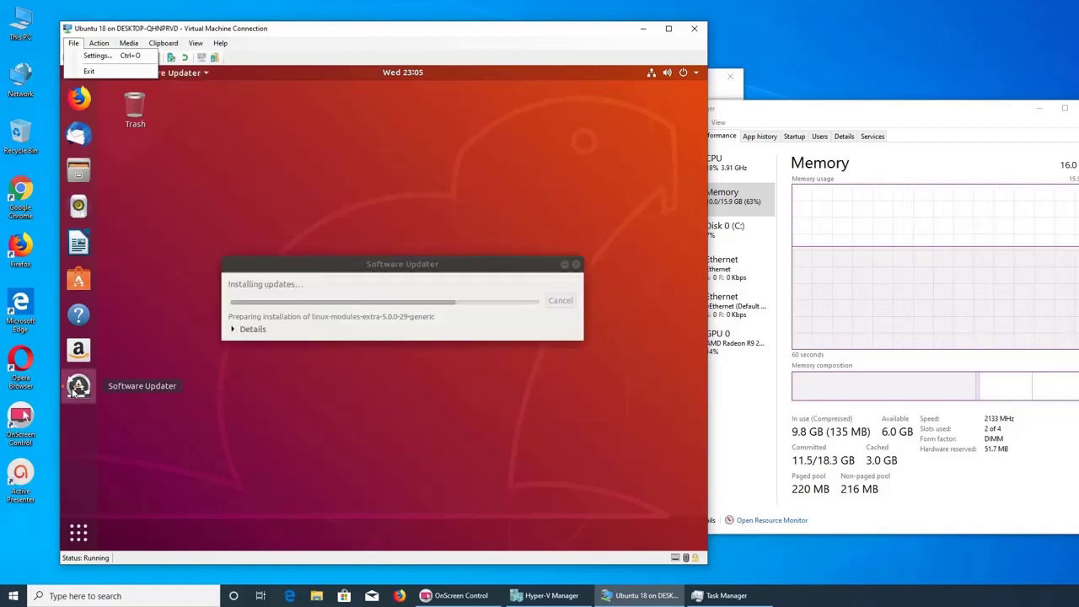
click(234, 330)
drag(413, 247, 390, 154)
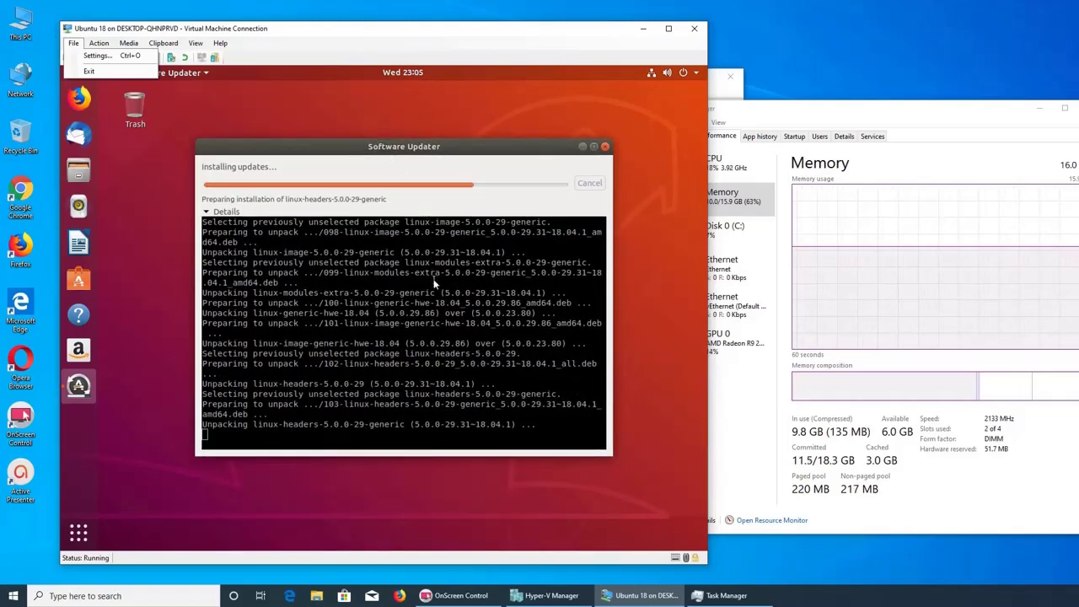
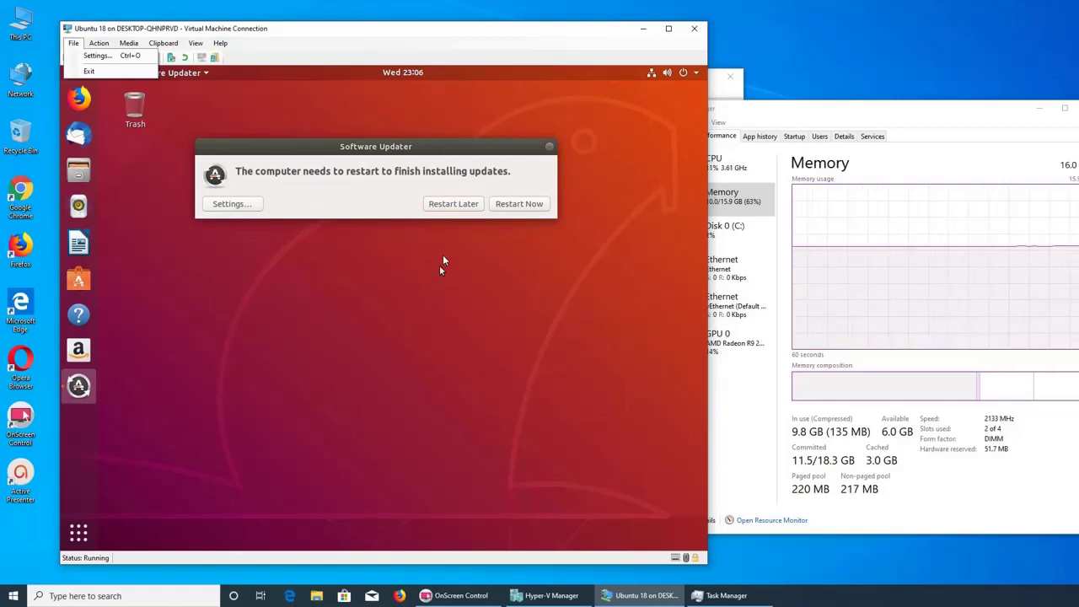
Step: Restart the Ubuntu VM from the Software Updater to finish installing updates
click(518, 205)
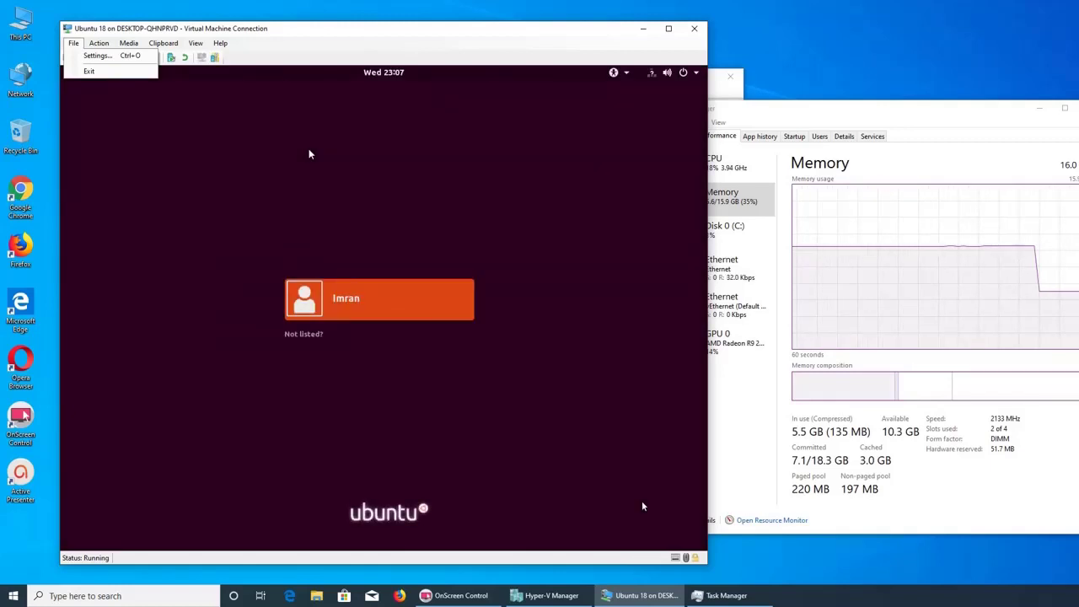
Step: Dismiss the open menu, then sign in to the user account with its password
click(277, 123)
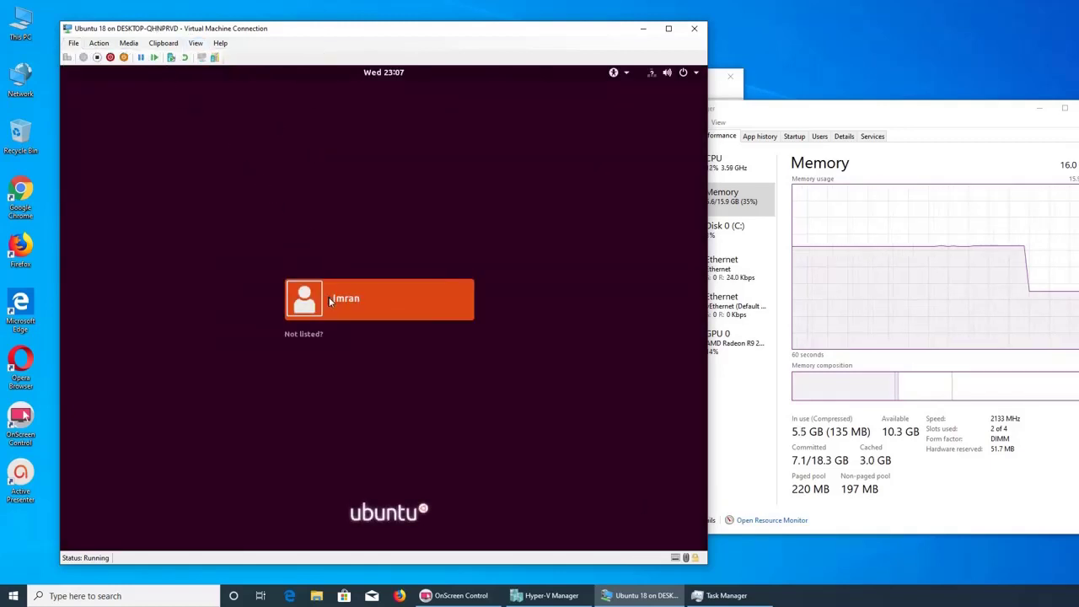
click(330, 301)
text(********)
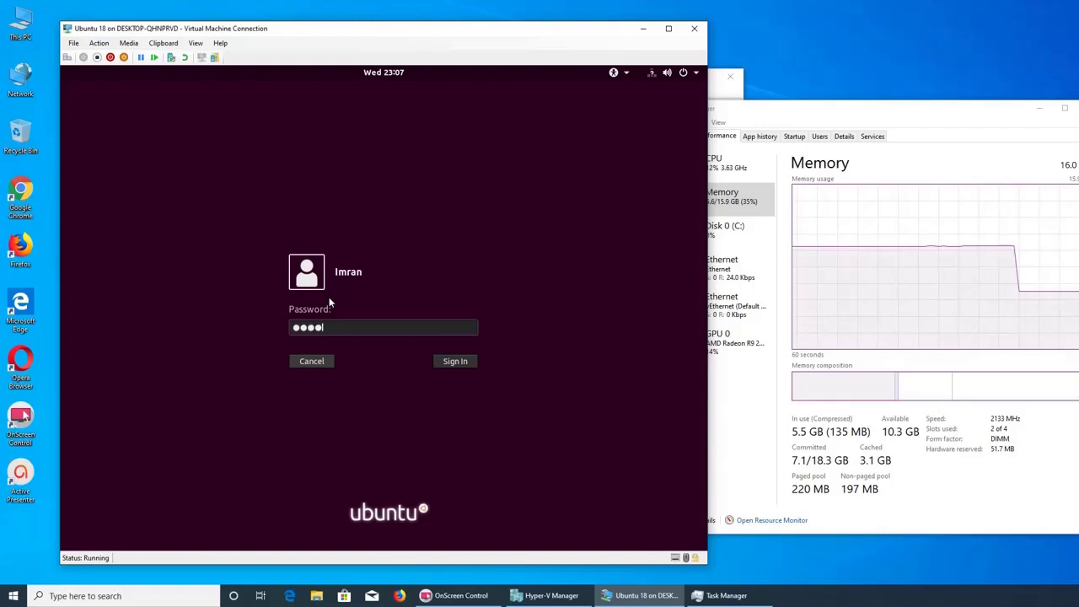
key(Return)
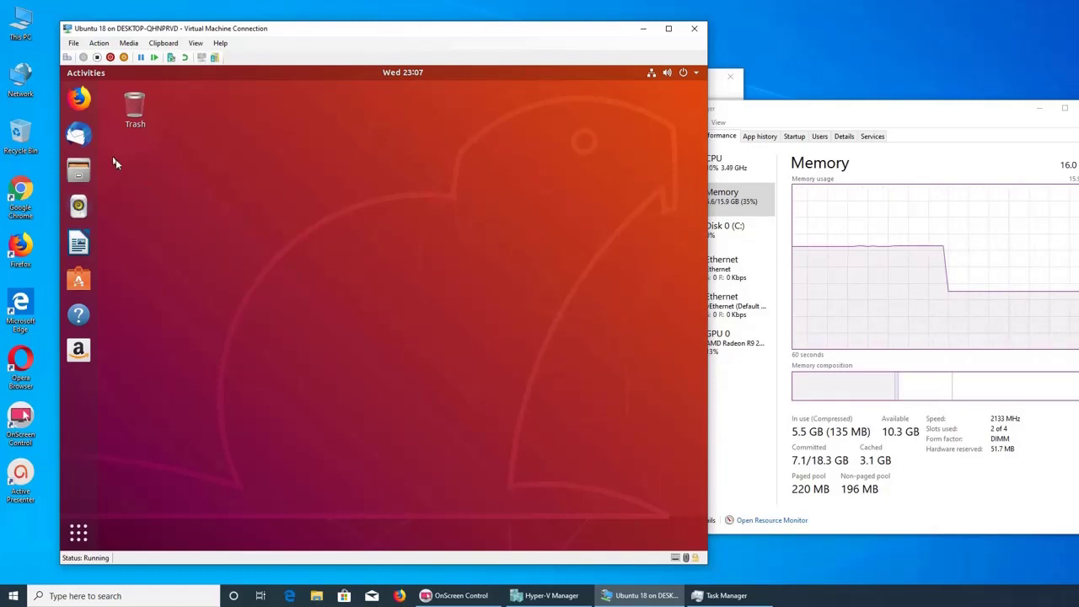
Step: Launch Firefox and go to YouTube through the New Tab Top Sites tile
click(78, 99)
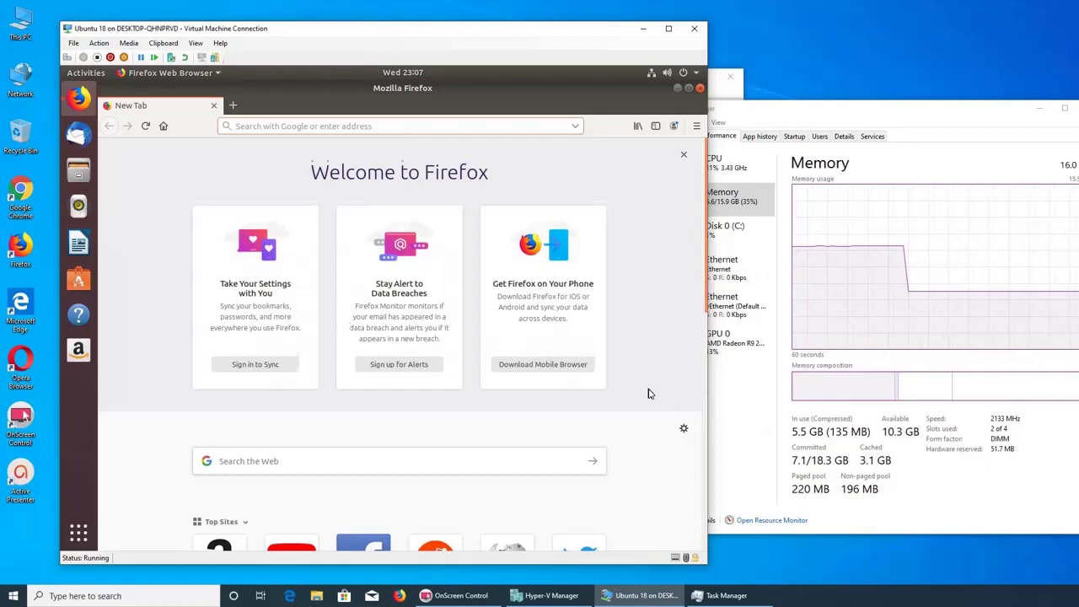
scroll(648, 393, down, 2)
scroll(648, 393, up, 2)
scroll(648, 393, down, 3)
click(290, 455)
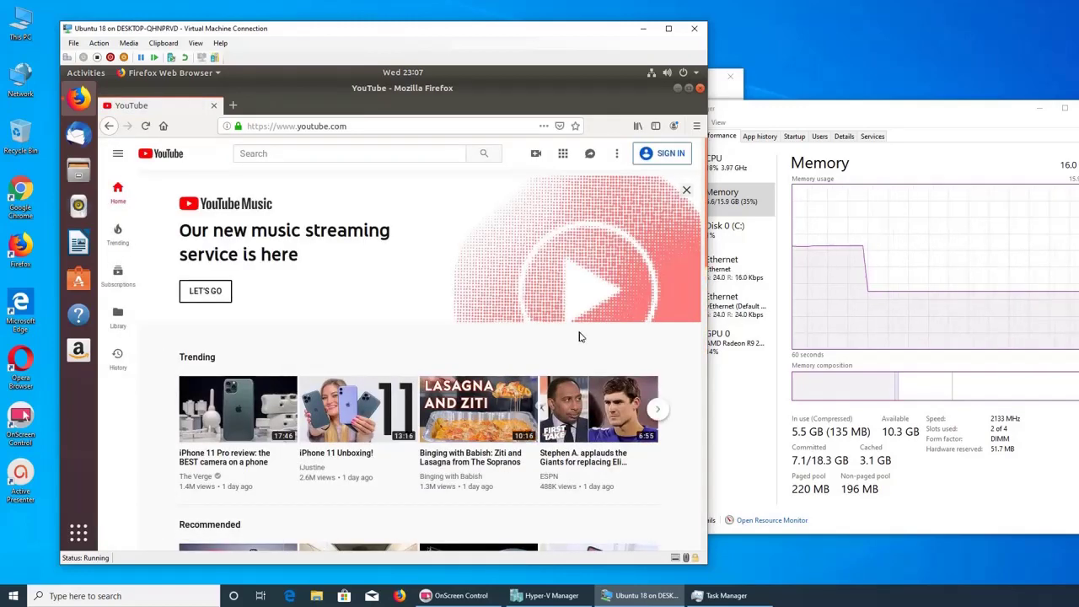
Step: Play the 'iPhone 11 Pro review: the BEST camera on a phone' video, check its subtitle settings, then close Firefox
click(239, 423)
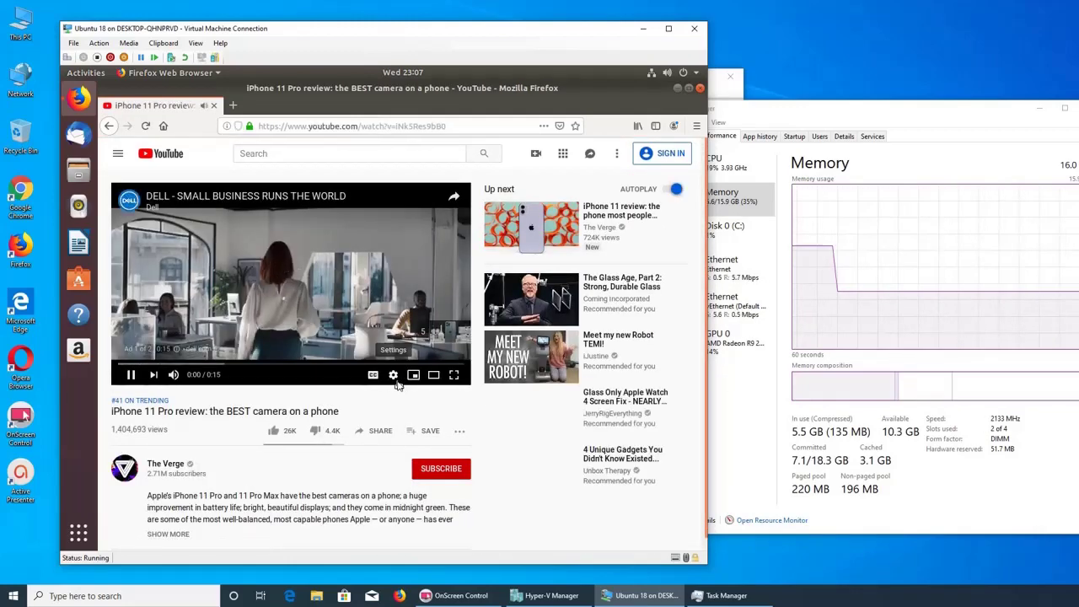
click(394, 377)
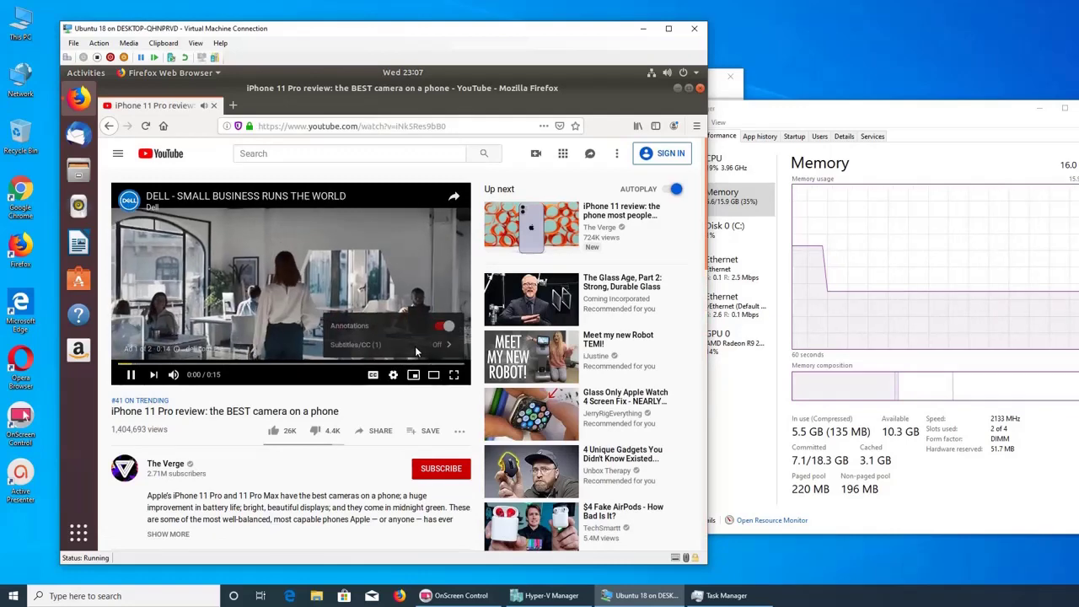
click(415, 345)
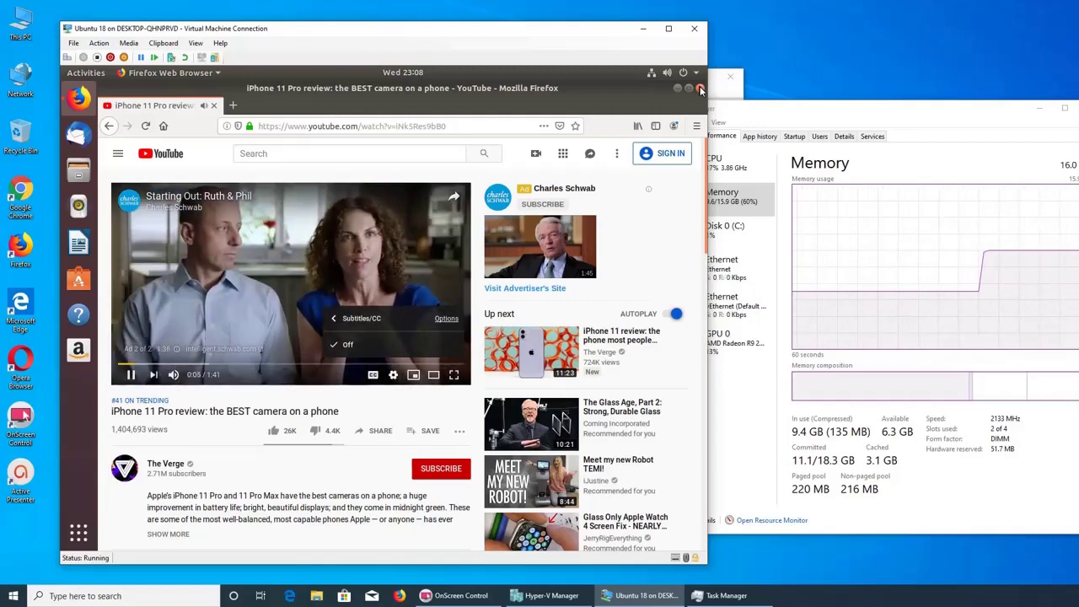
click(700, 87)
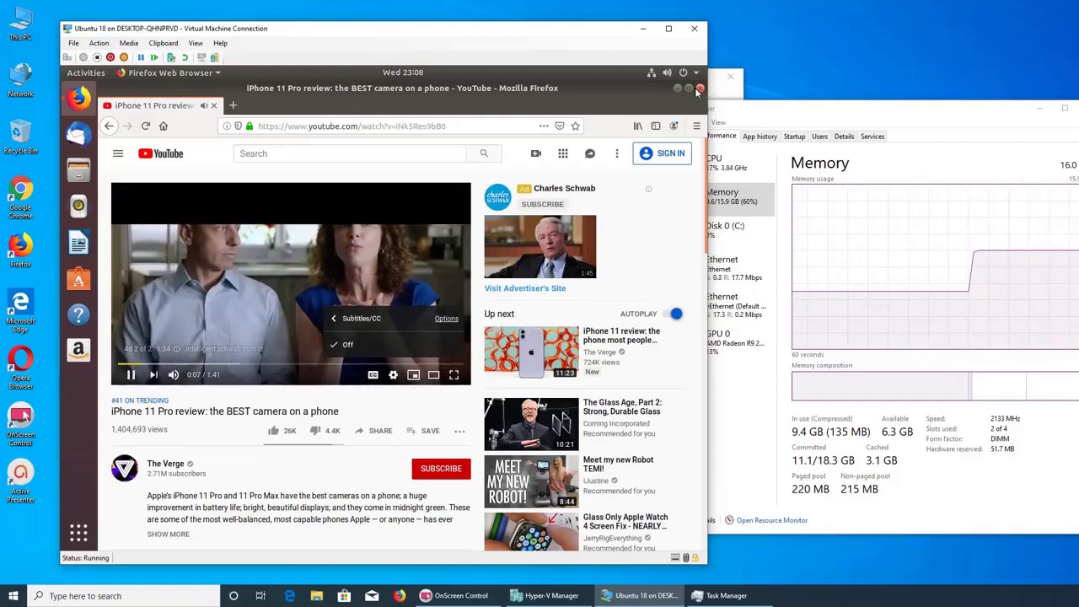